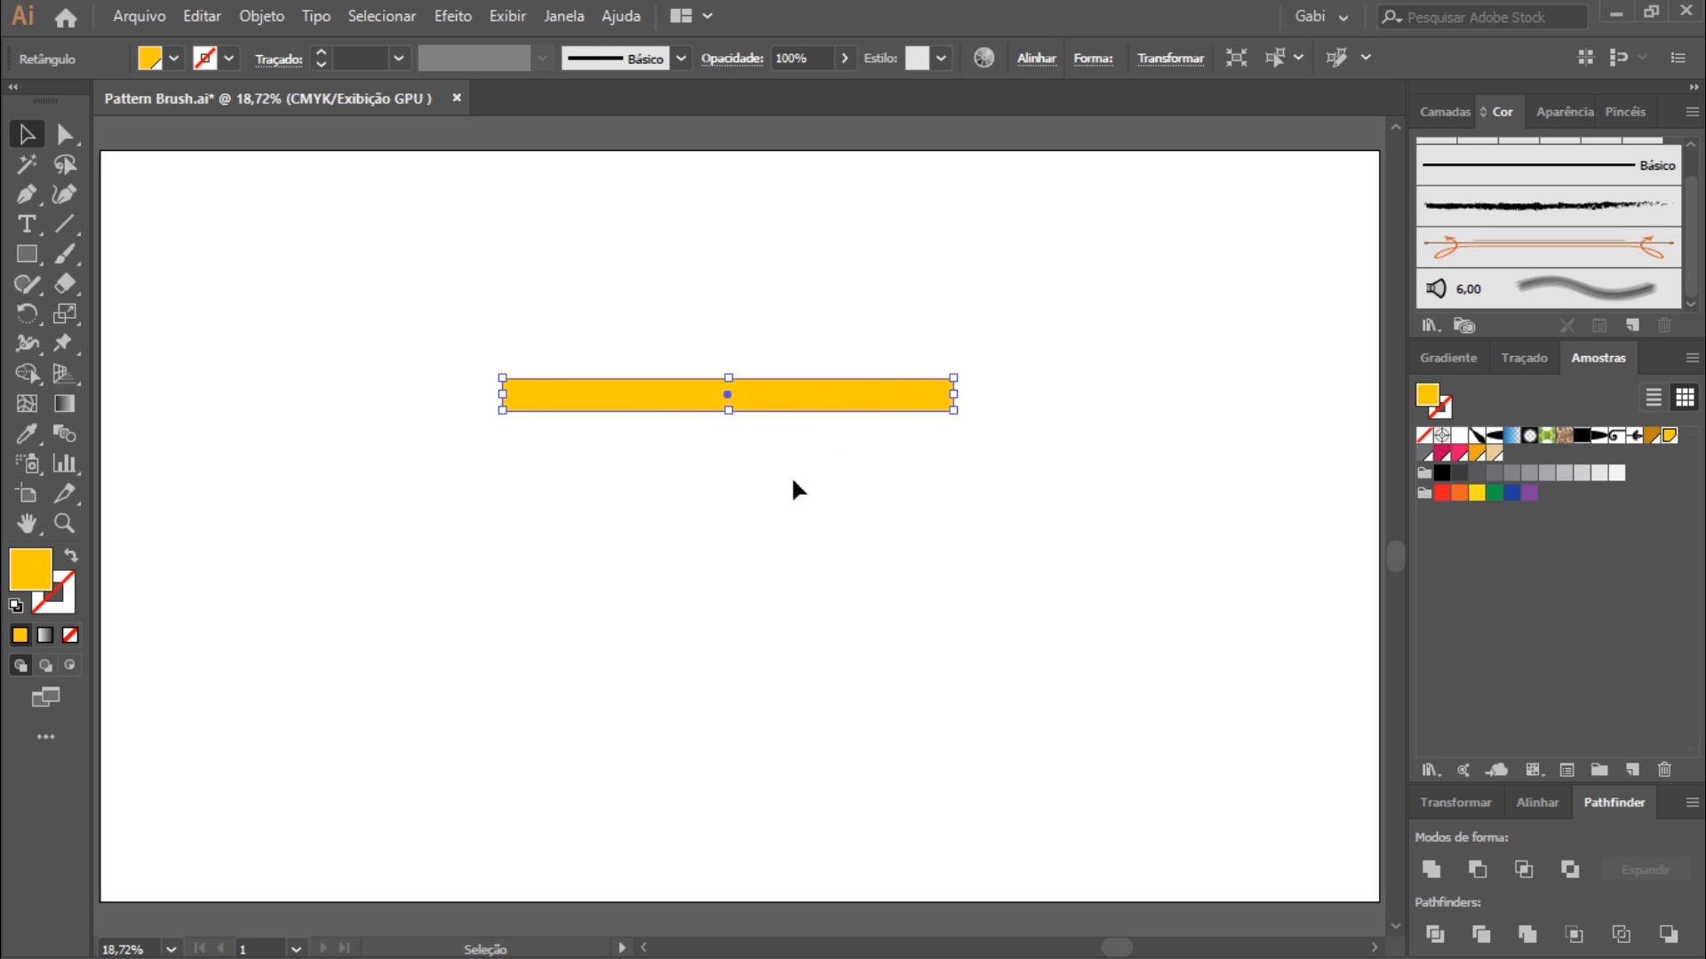
# Duplicate the yellow bar twice, stacking the copies flush beneath it to form a three-bar pencil body.
pyautogui.click(715, 470)
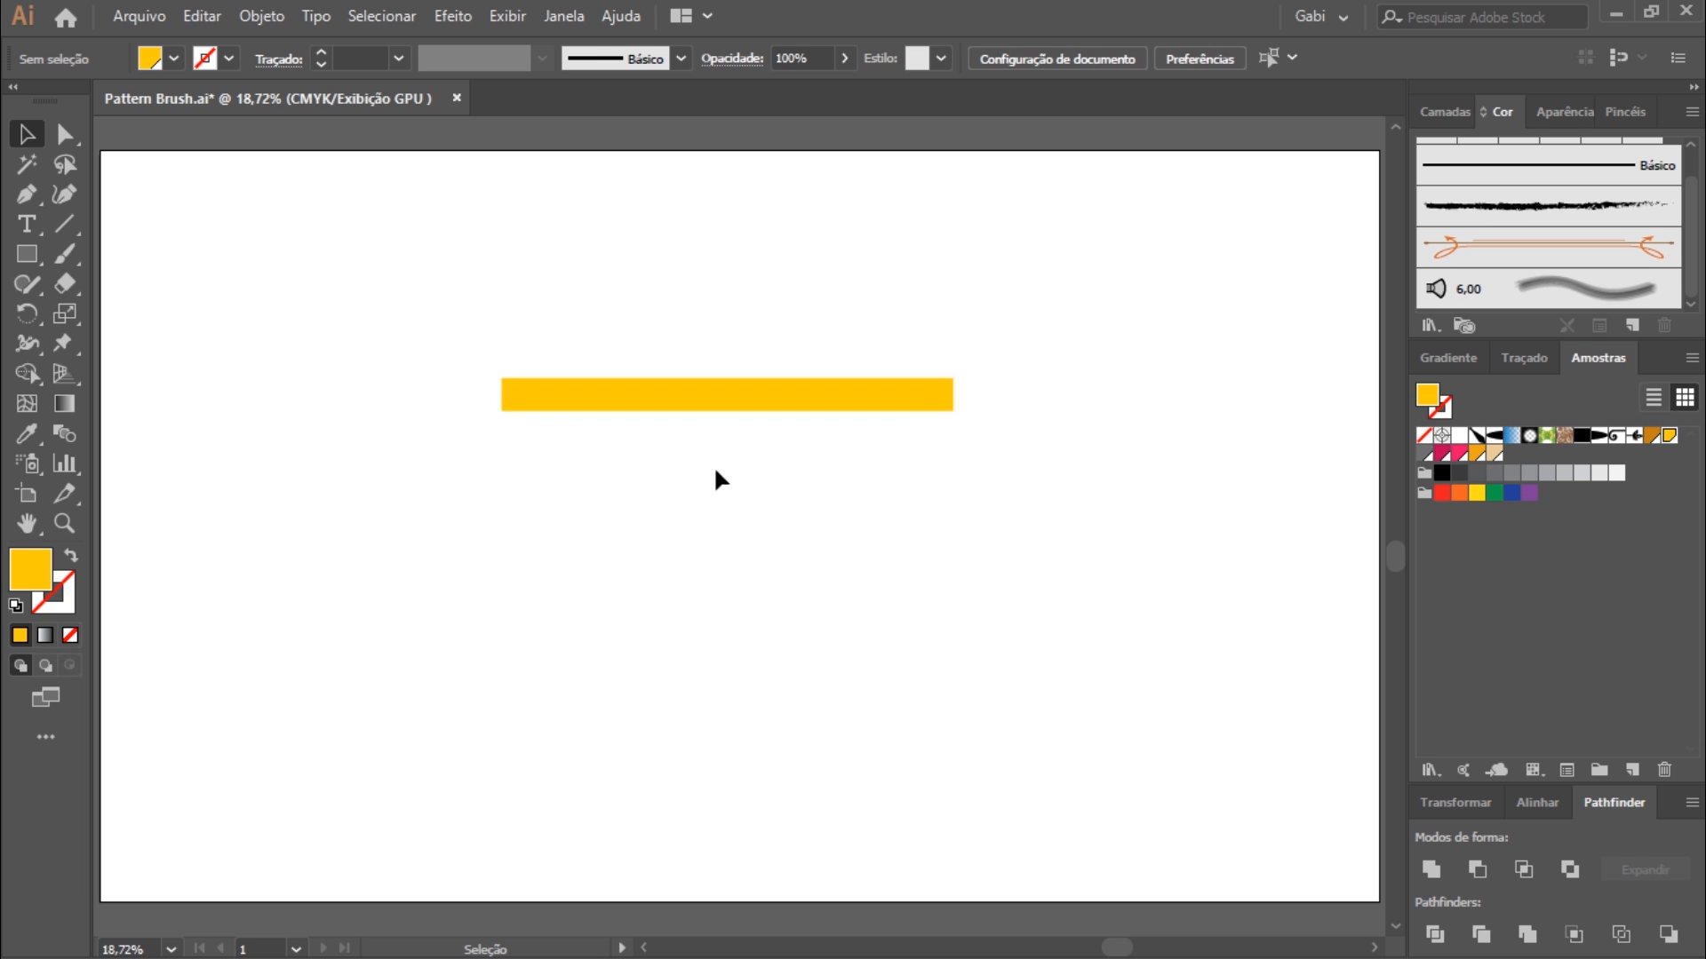
pyautogui.moveTo(871, 391); pyautogui.dragTo(854, 479)
pyautogui.click(834, 507)
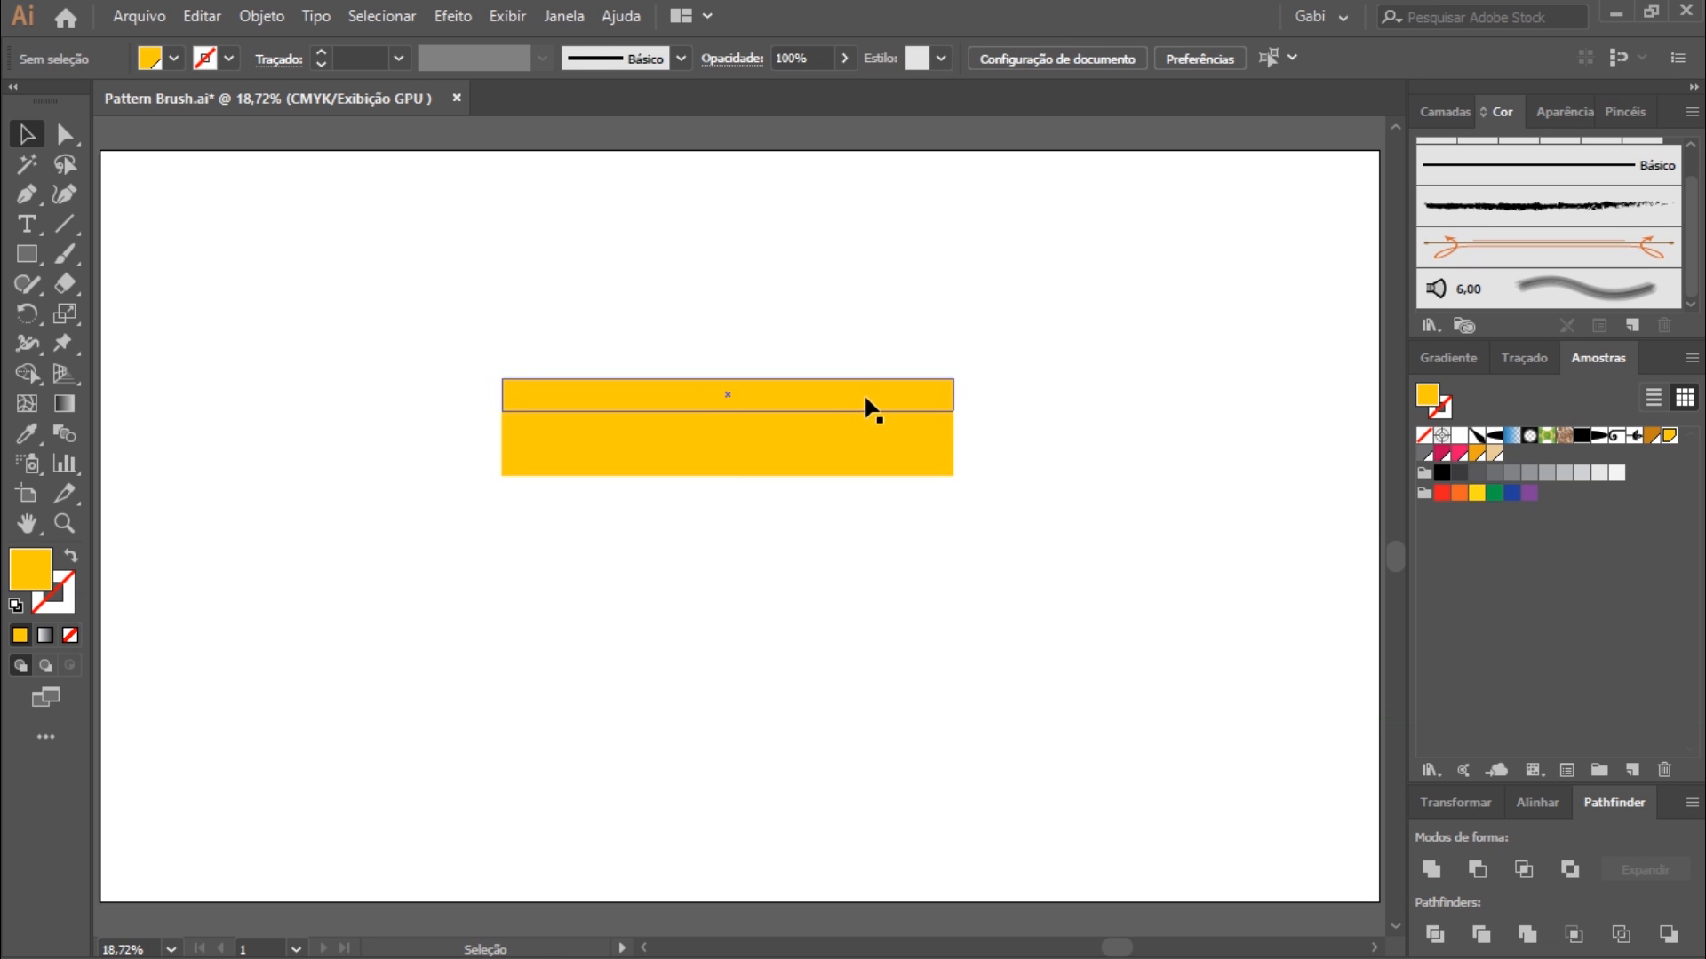
pyautogui.moveTo(866, 404); pyautogui.dragTo(782, 416)
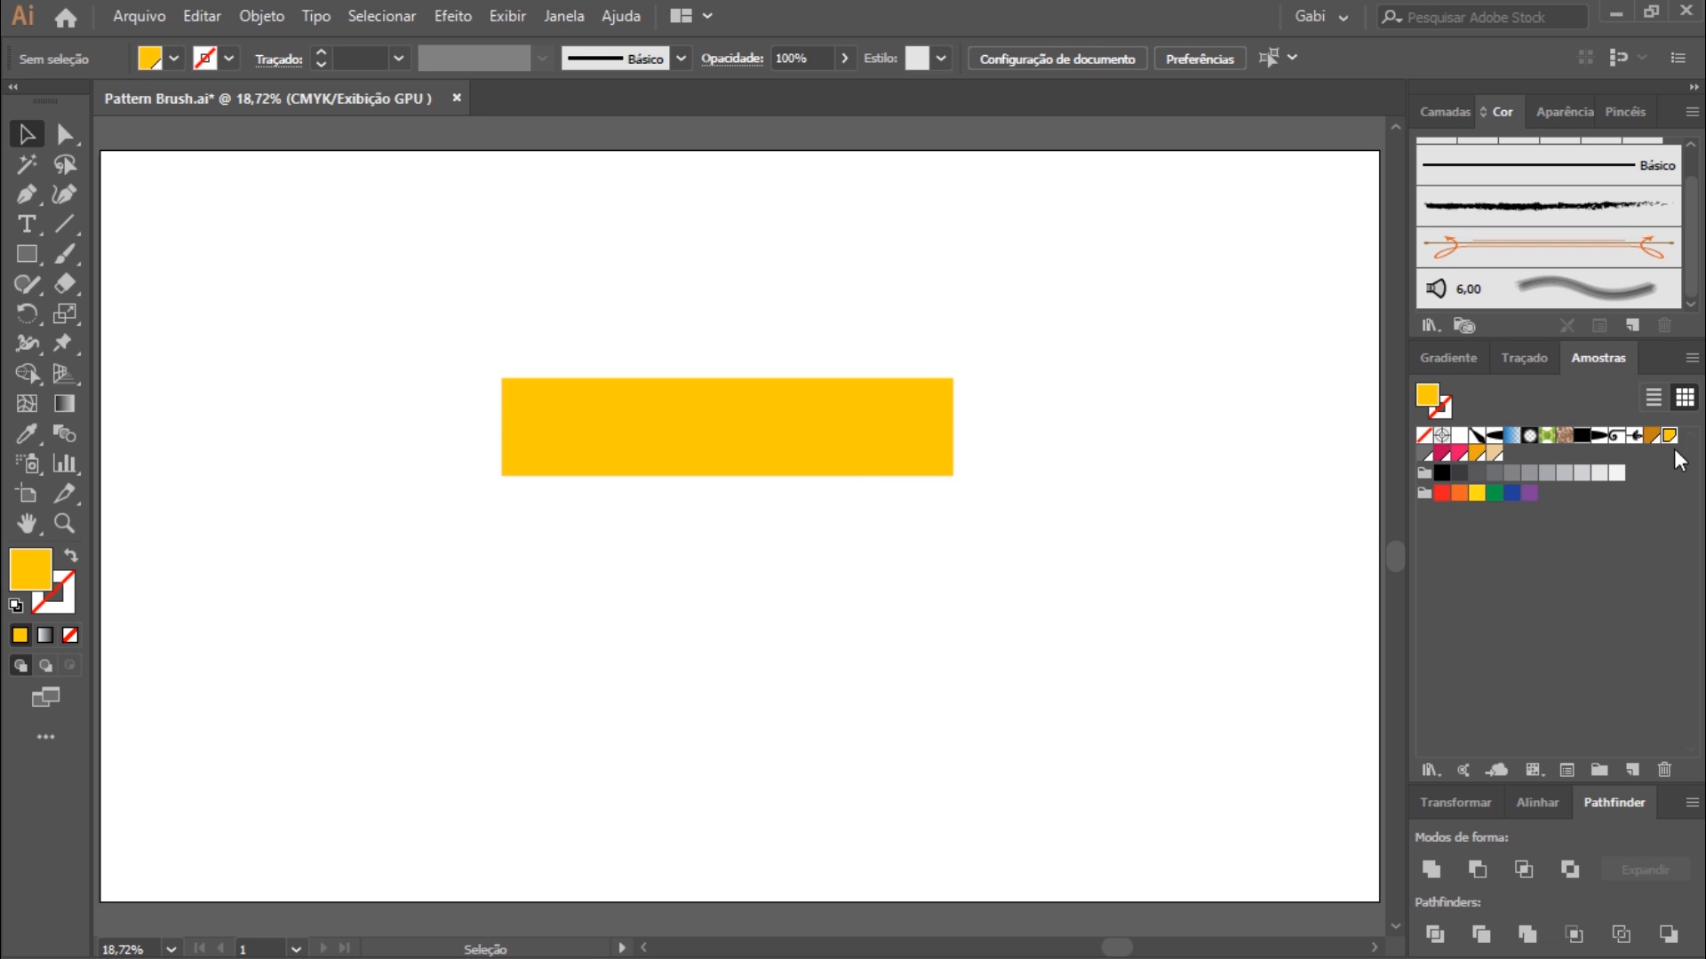
# Fill the middle bar with orange and the lowest bar with the dark orange-brown swatch.
pyautogui.click(882, 435)
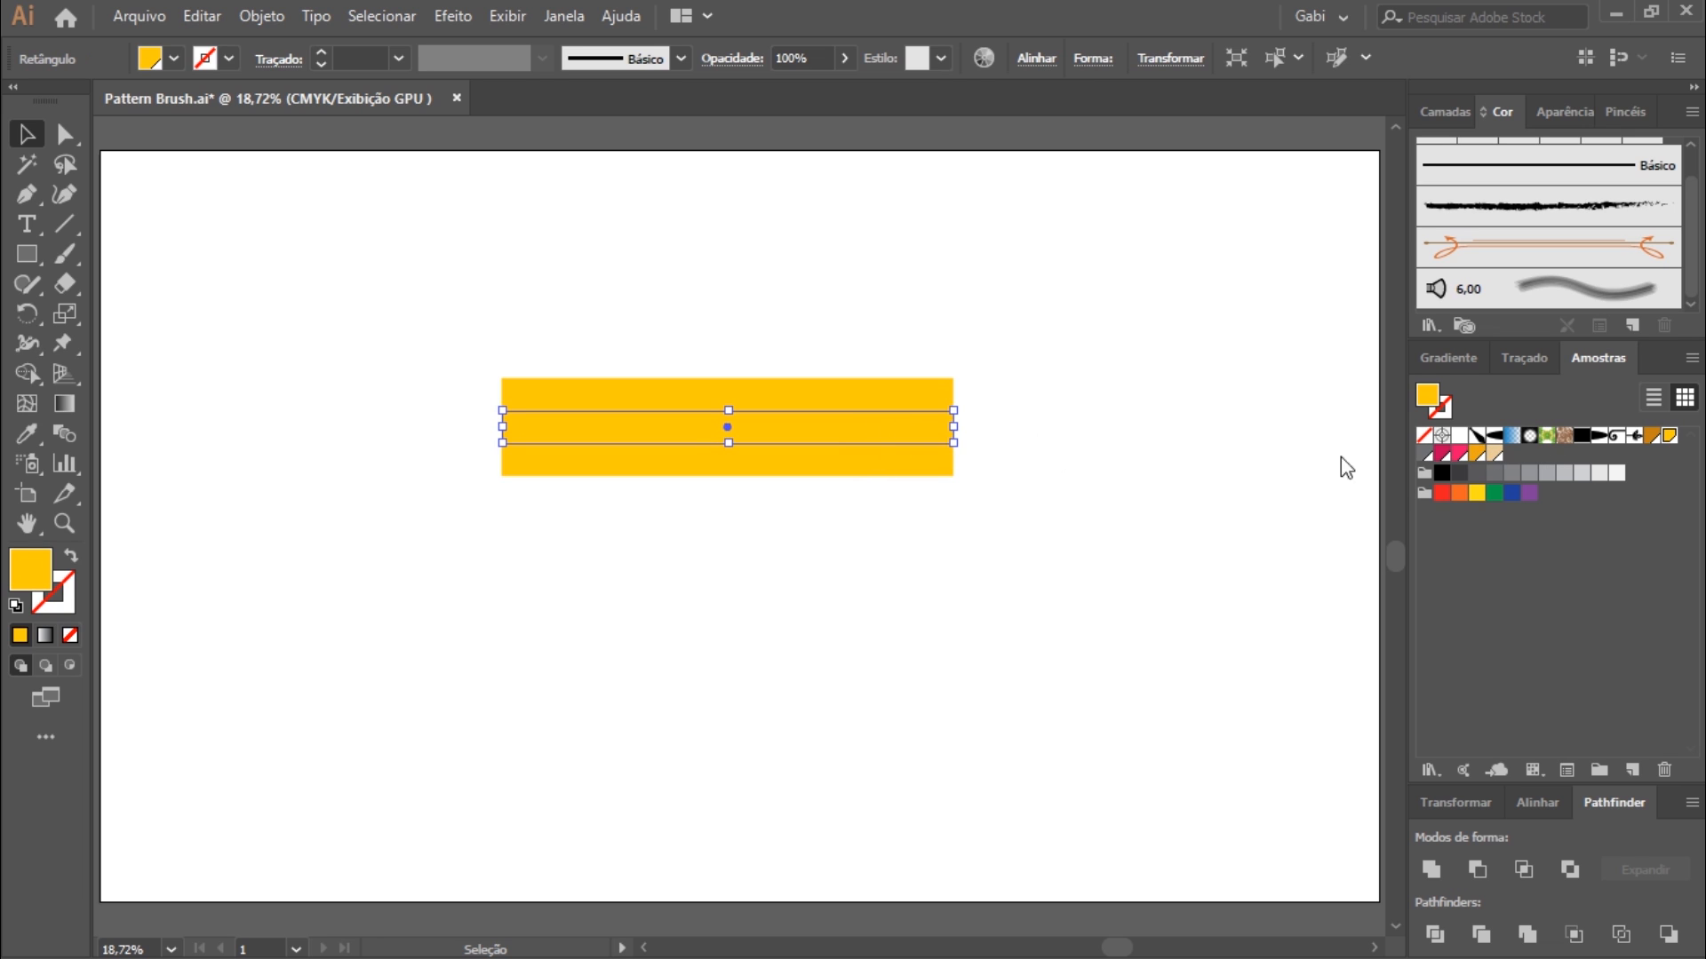
pyautogui.click(1477, 456)
pyautogui.click(944, 462)
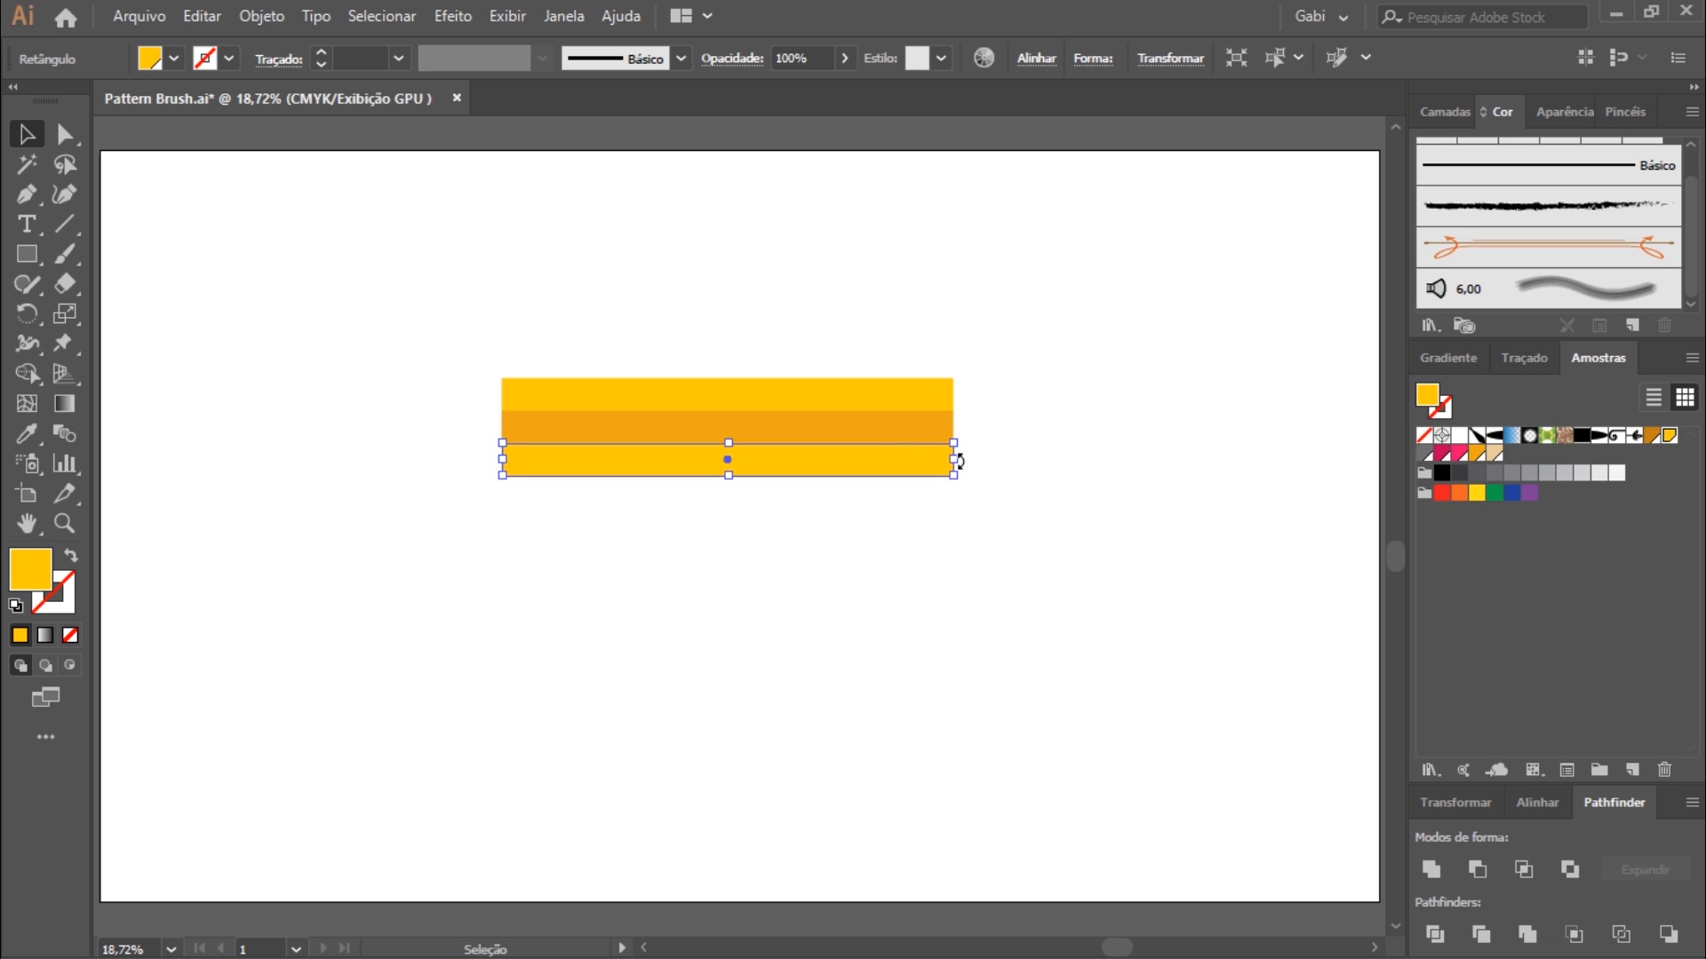
pyautogui.click(1653, 436)
pyautogui.click(935, 615)
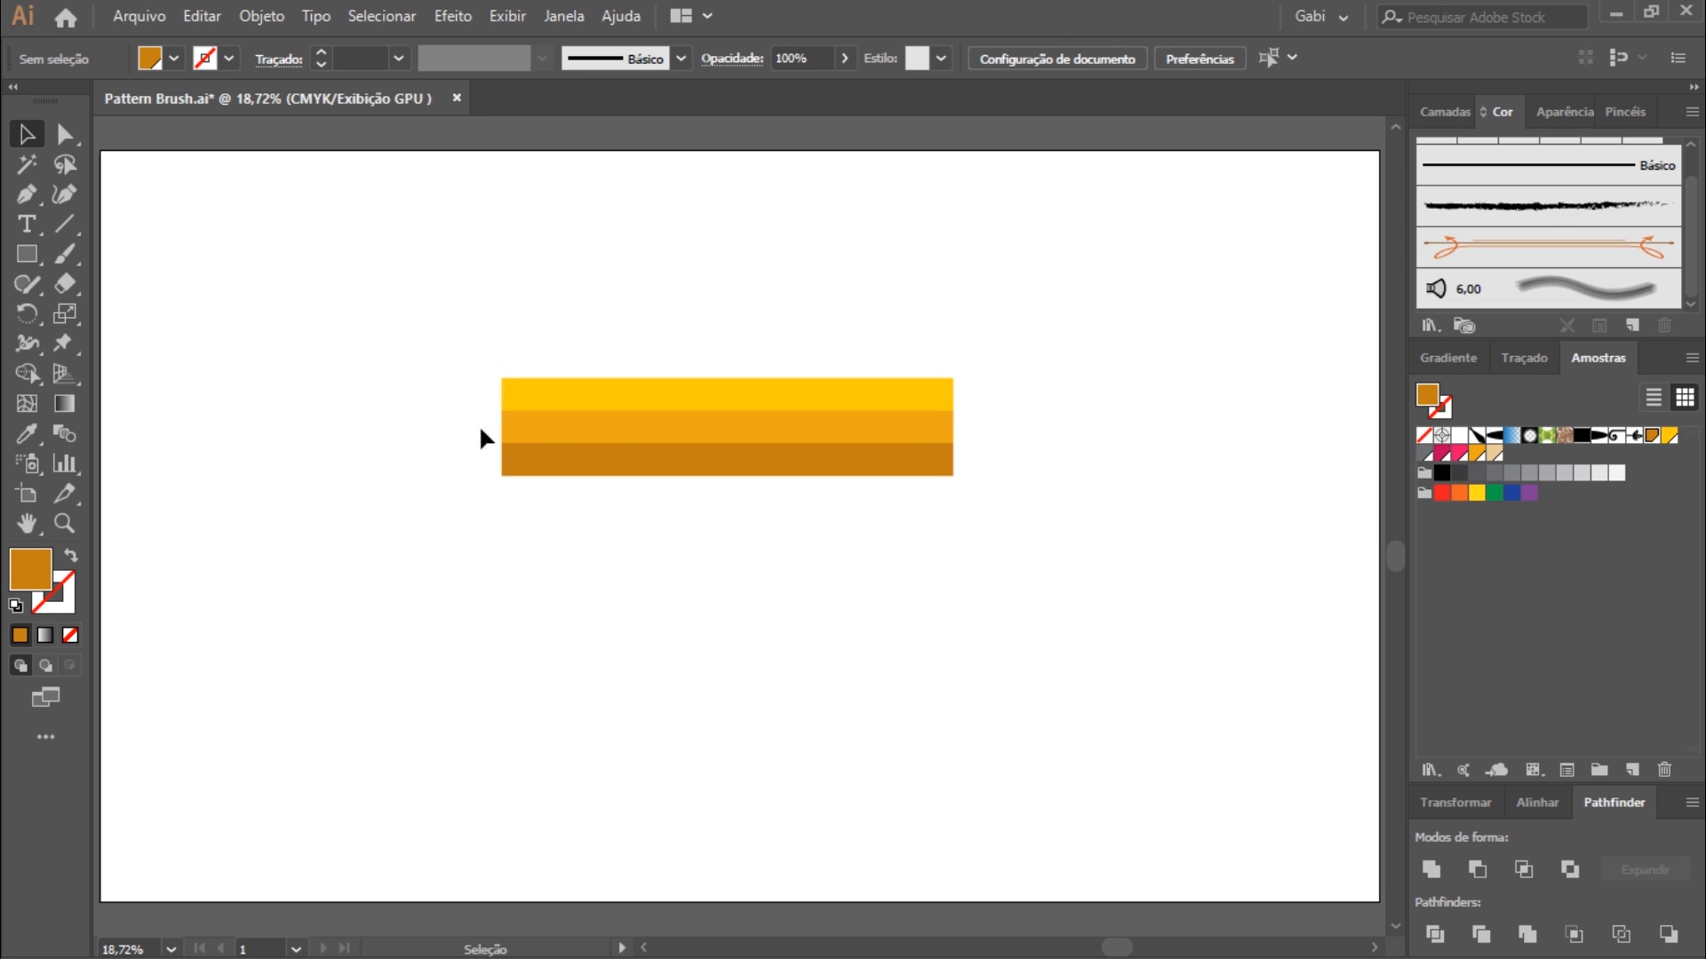
# Draw a narrow vertical rectangle, slightly taller than the pencil body, against the body's left end and fill it with medium grey.
pyautogui.press('m')
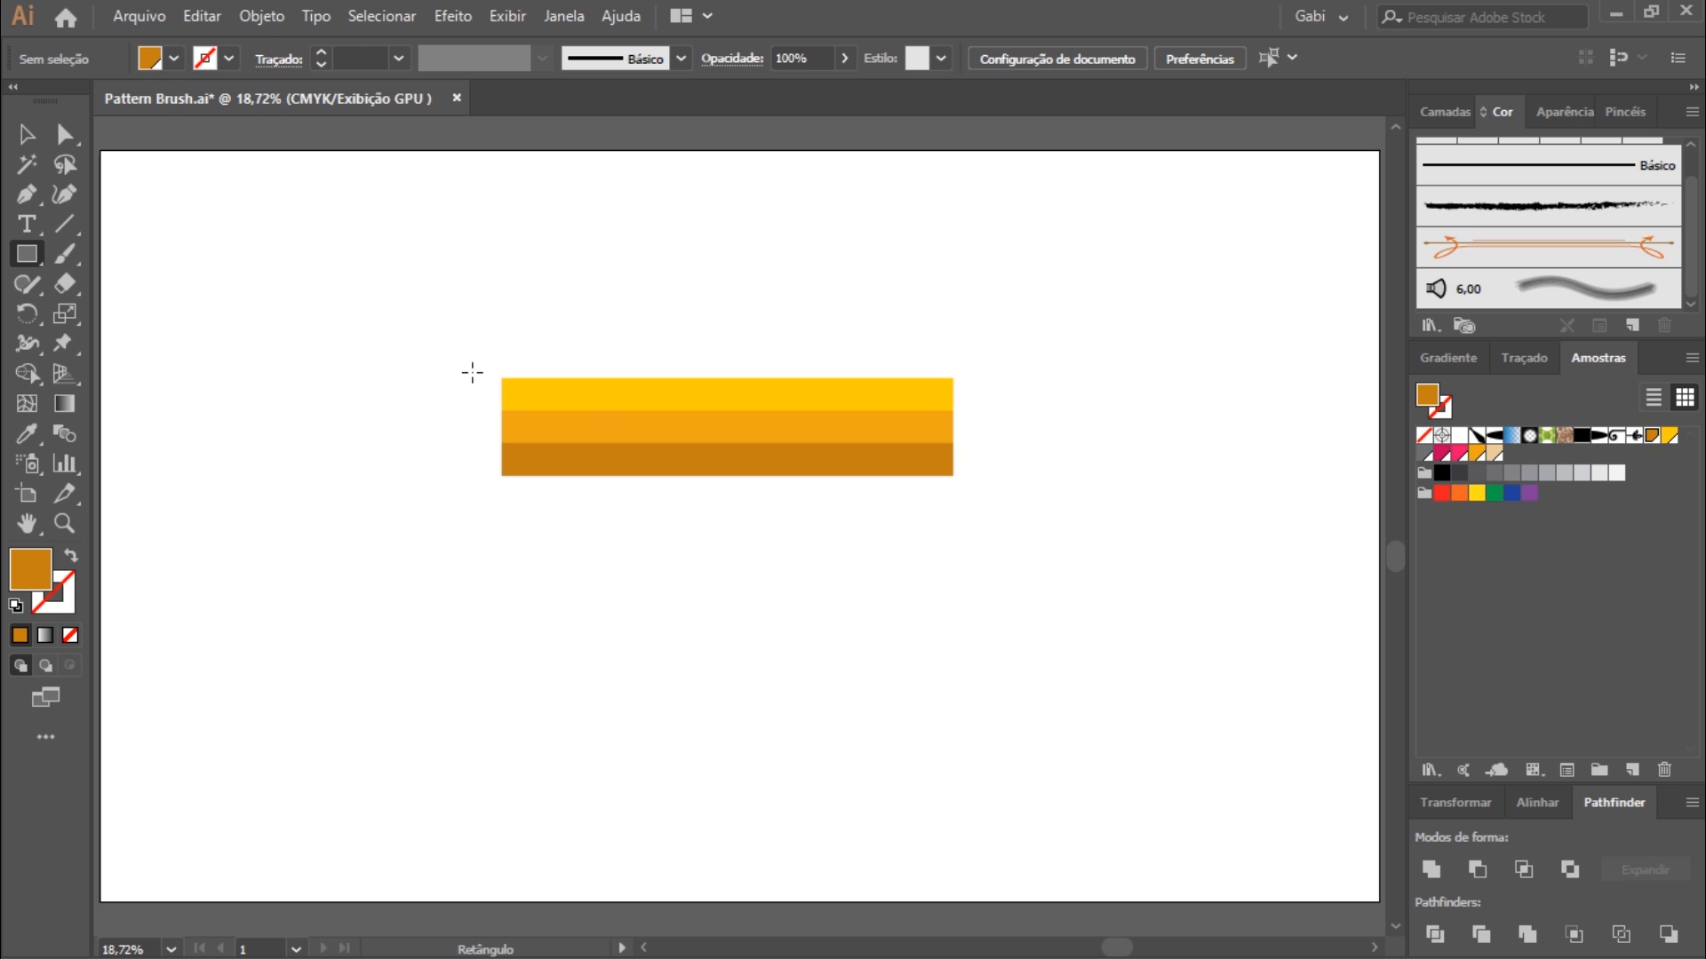
pyautogui.moveTo(468, 372); pyautogui.dragTo(502, 485)
pyautogui.press('a')
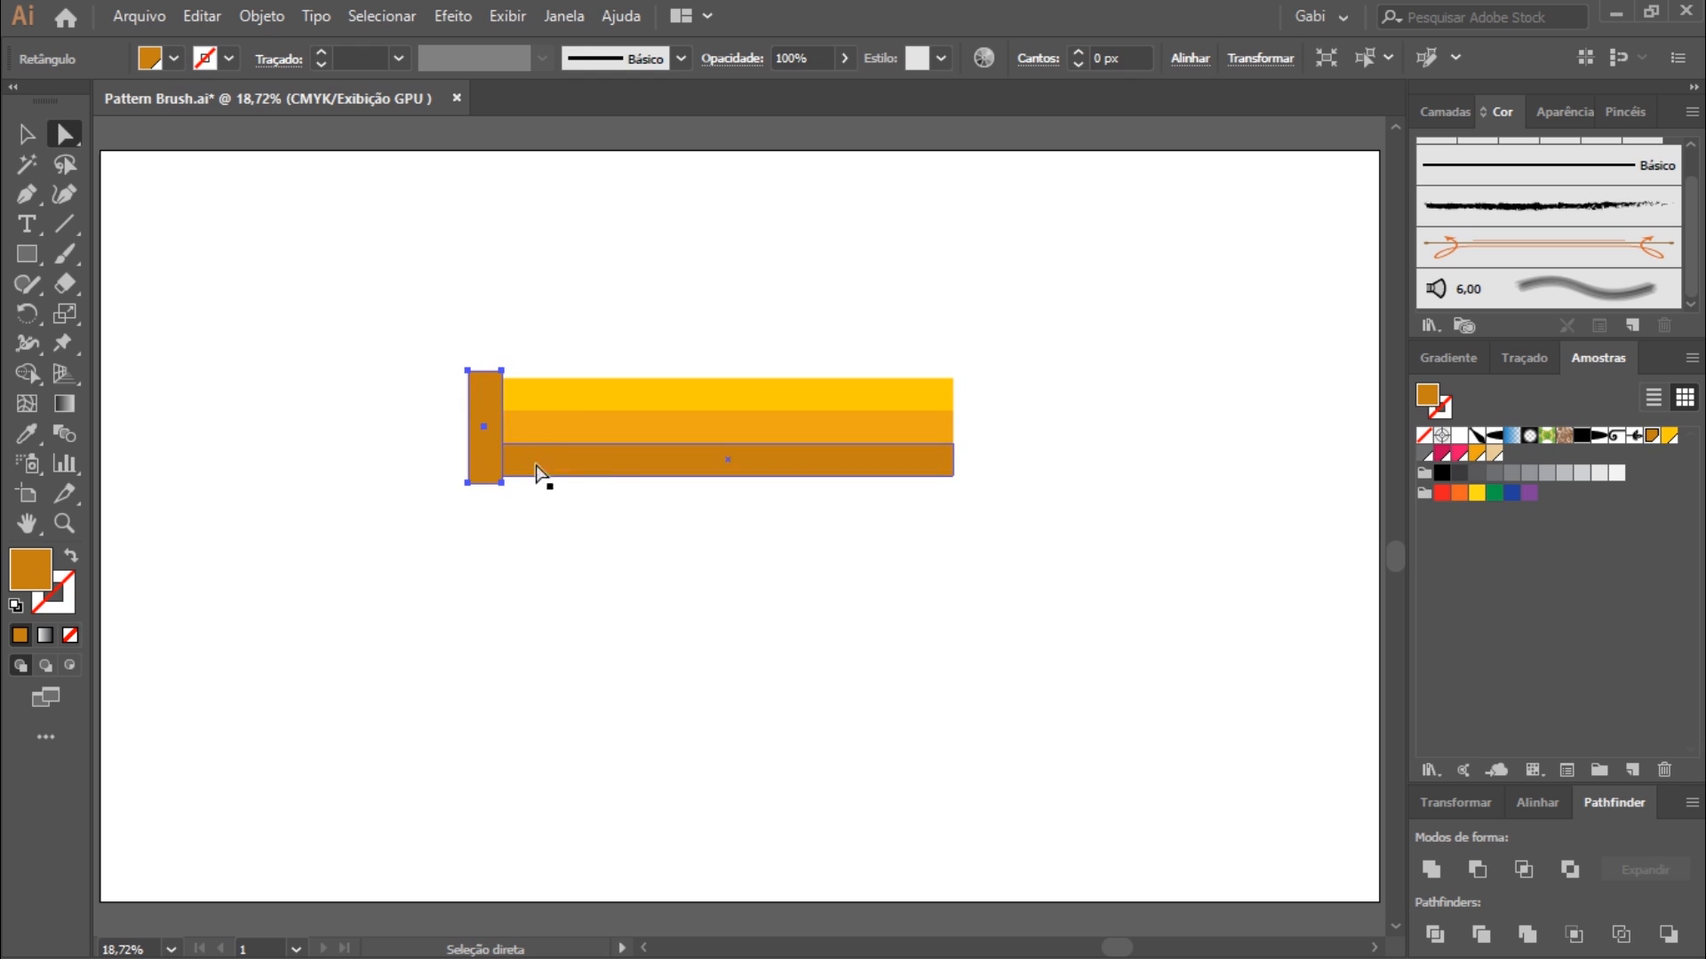
pyautogui.click(530, 527)
pyautogui.click(490, 430)
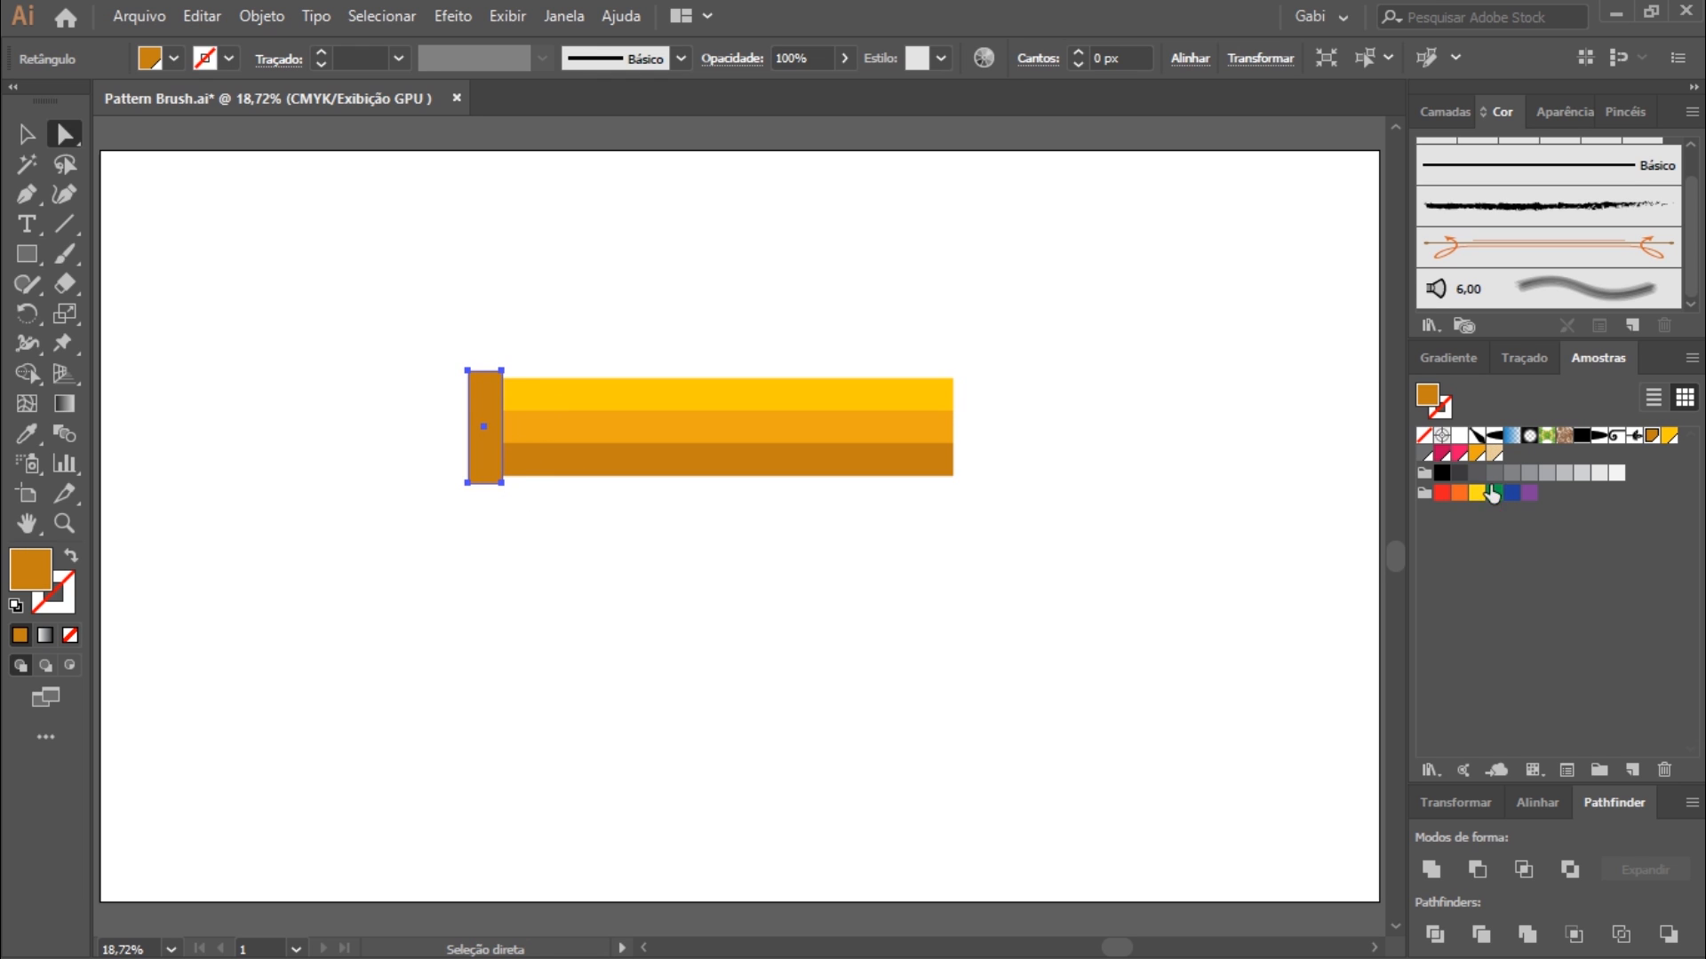
pyautogui.click(1512, 476)
pyautogui.click(1012, 598)
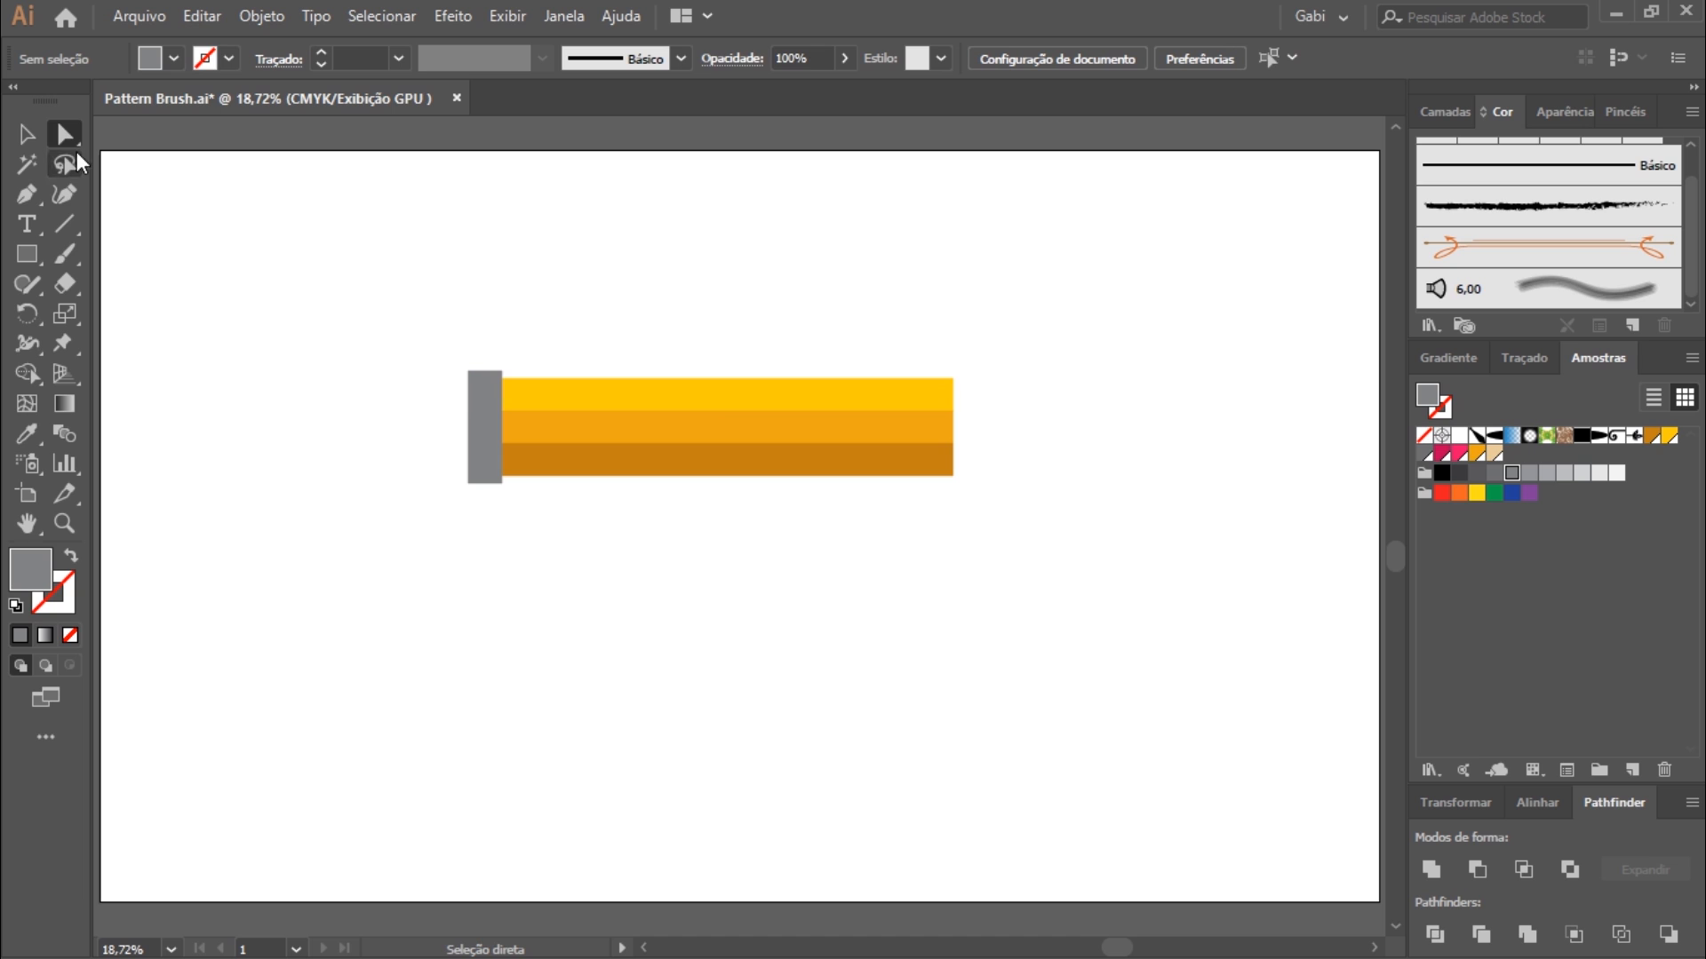
# Widen the grey band outward and add a second grey rectangle, as tall as the pencil body, against its outer edge.
pyautogui.click(27, 135)
pyautogui.click(475, 434)
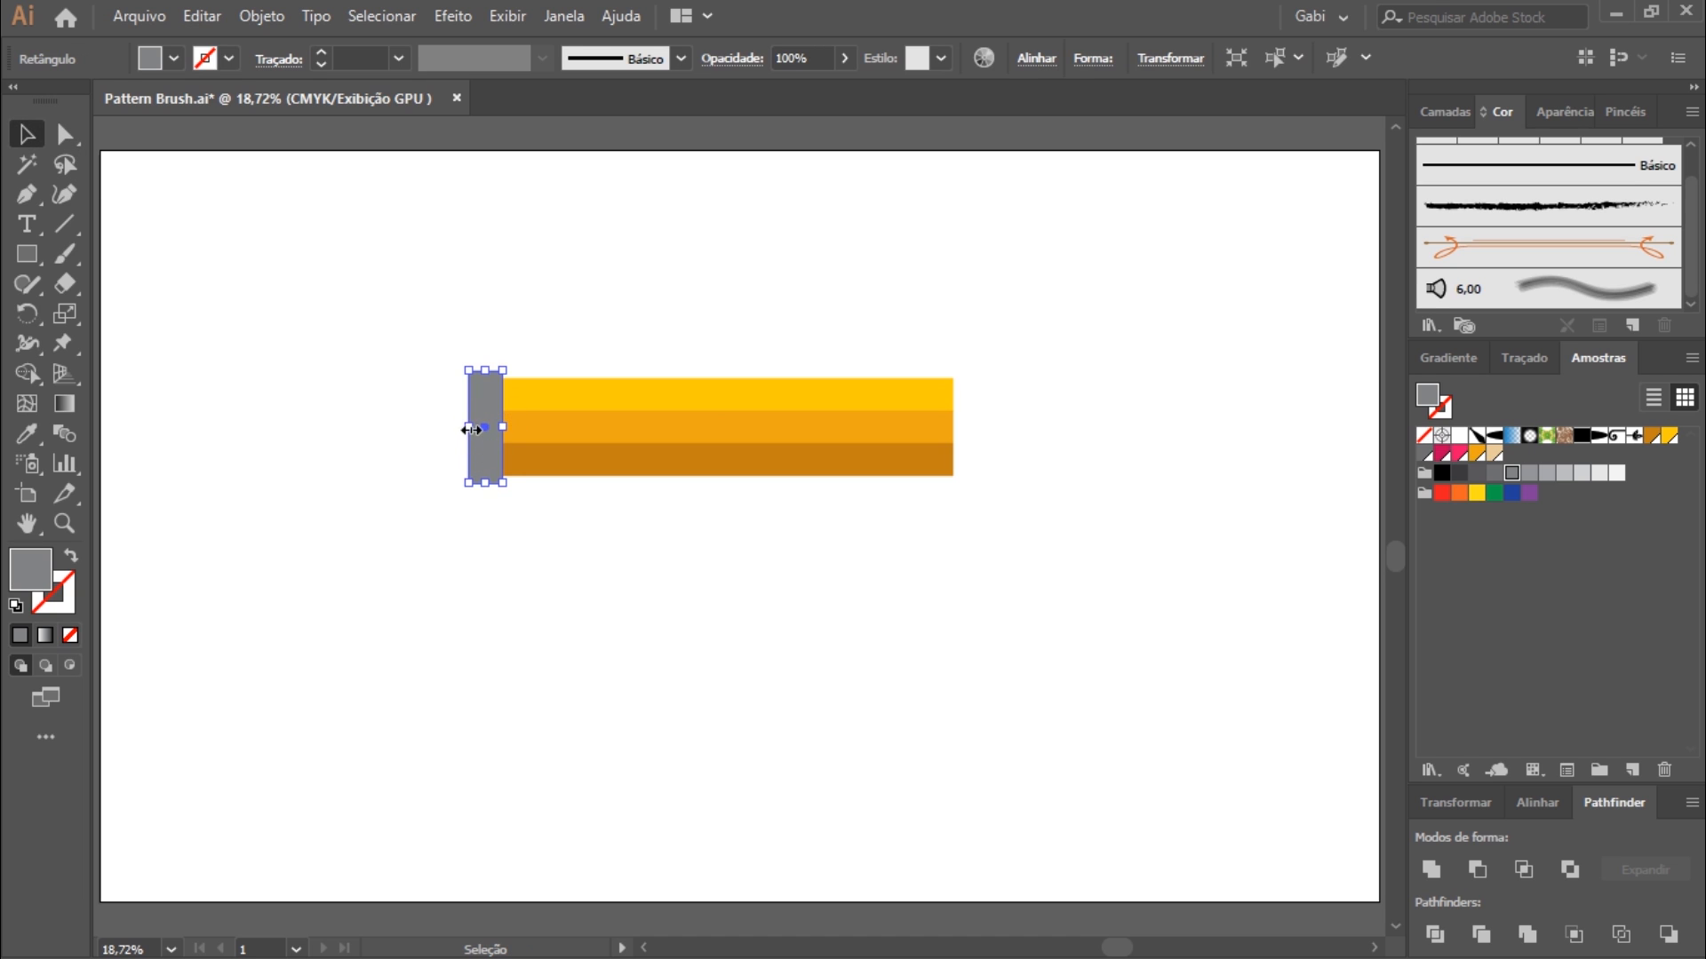
pyautogui.moveTo(464, 429); pyautogui.dragTo(370, 427)
pyautogui.click(495, 278)
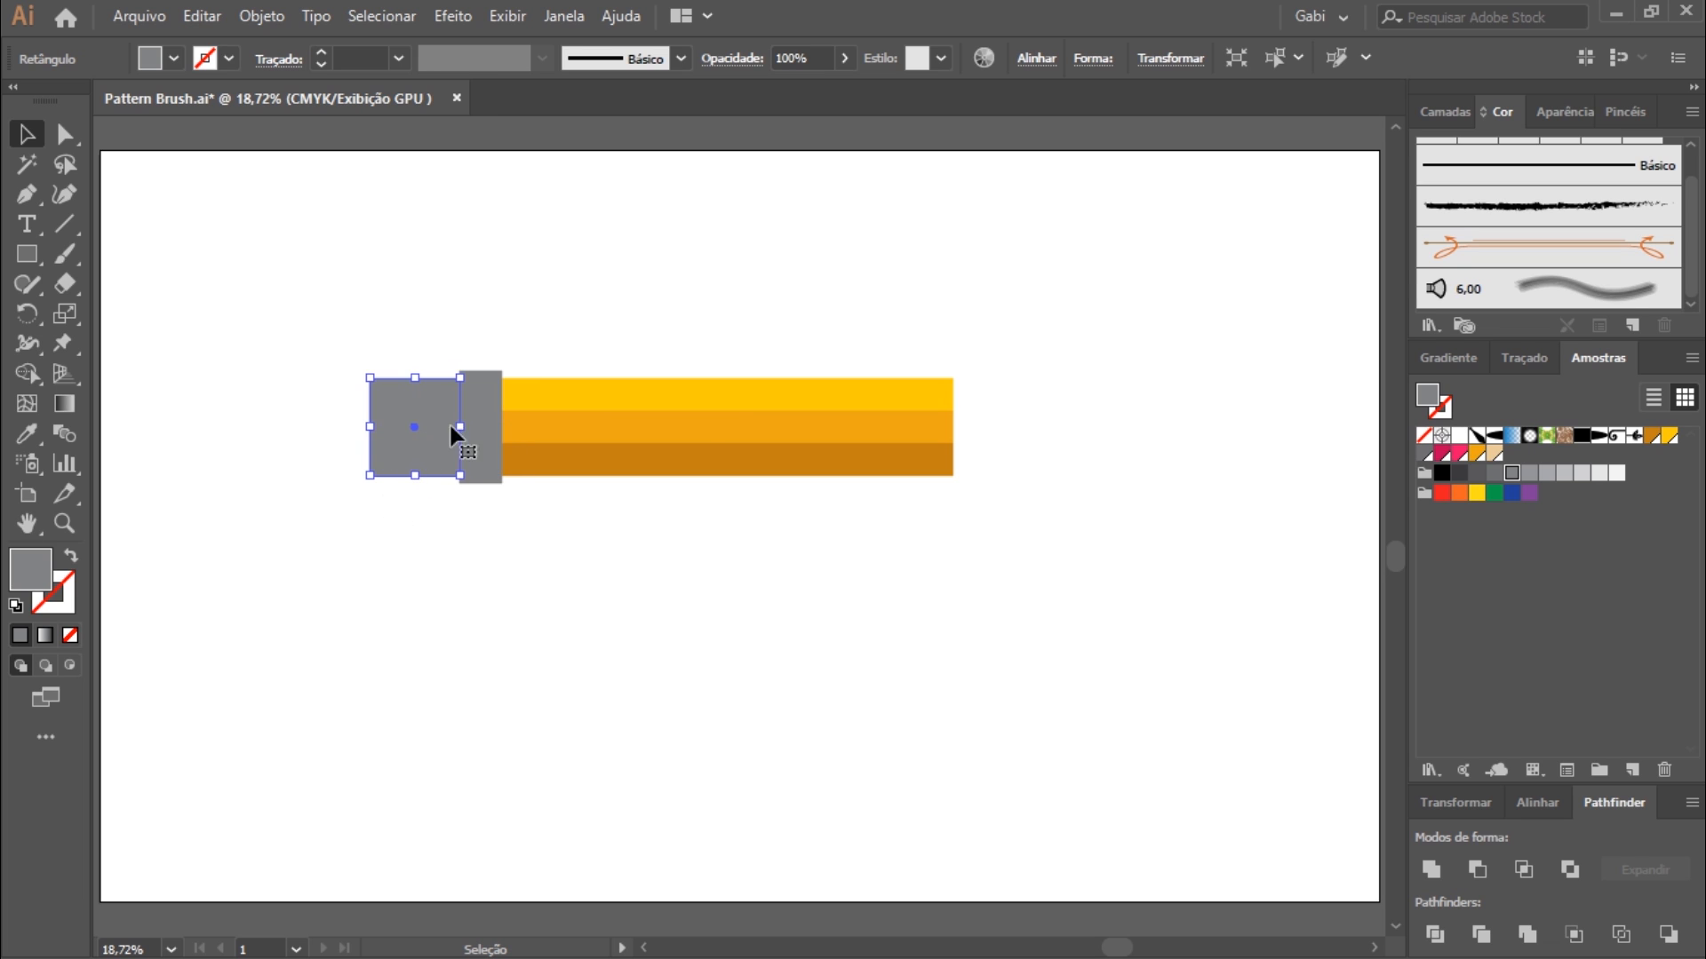
pyautogui.click(414, 553)
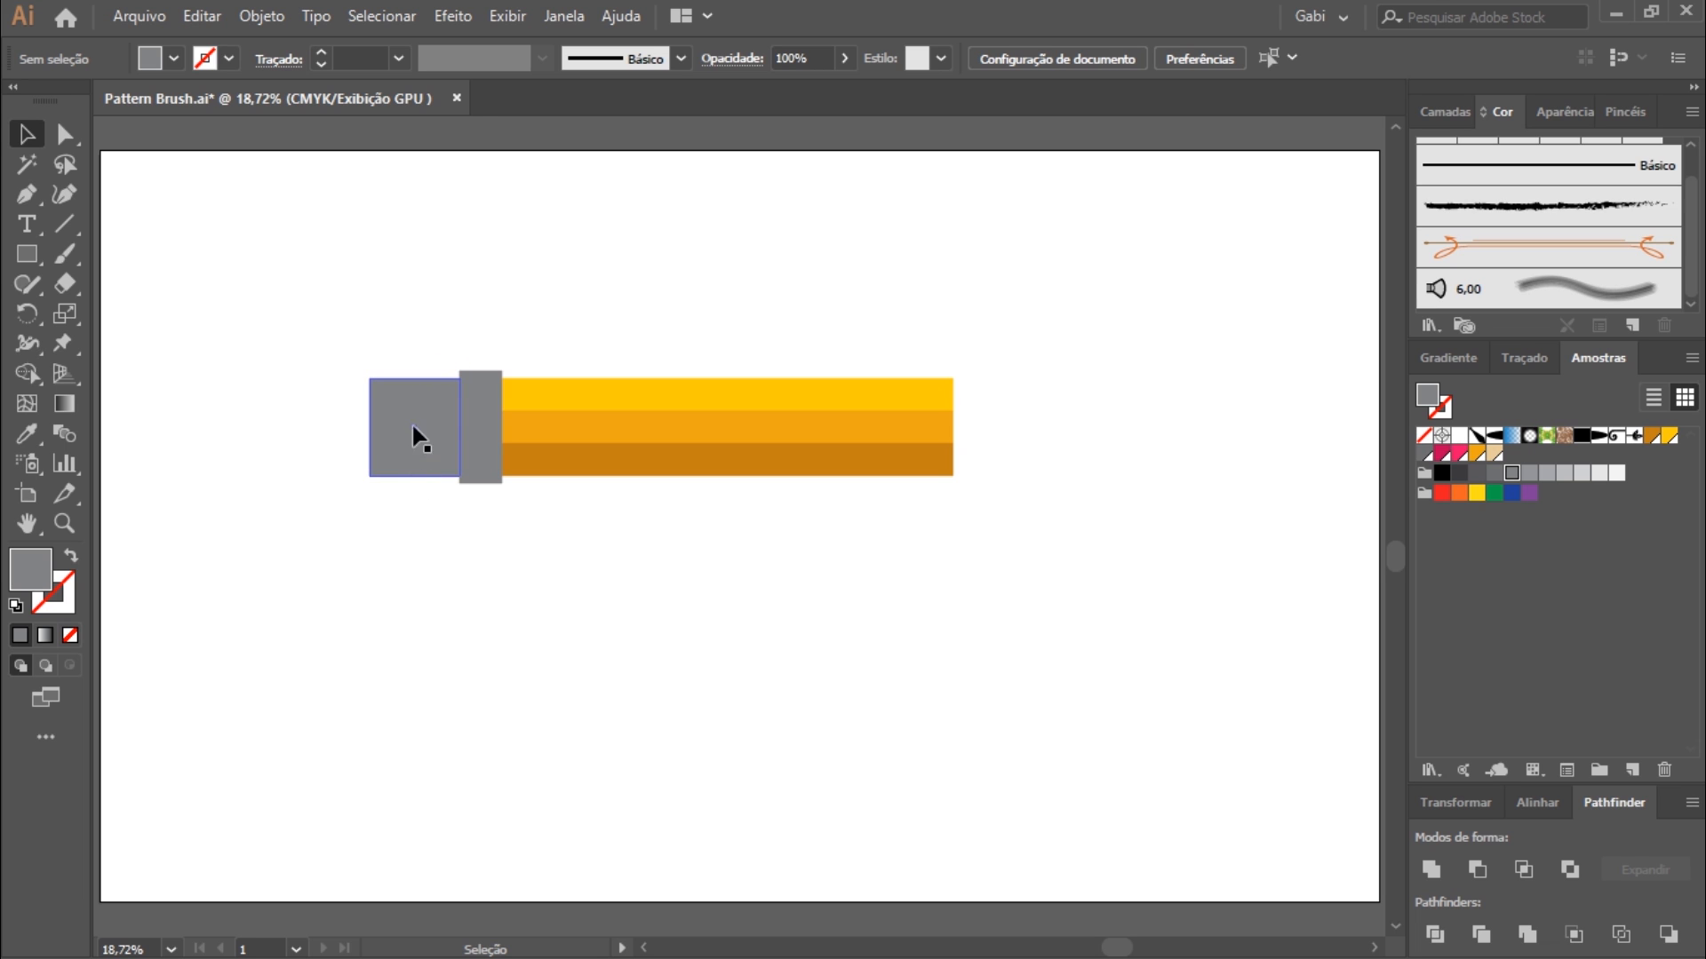
# Show the corner widgets for the outer grey rectangle.
pyautogui.click(414, 391)
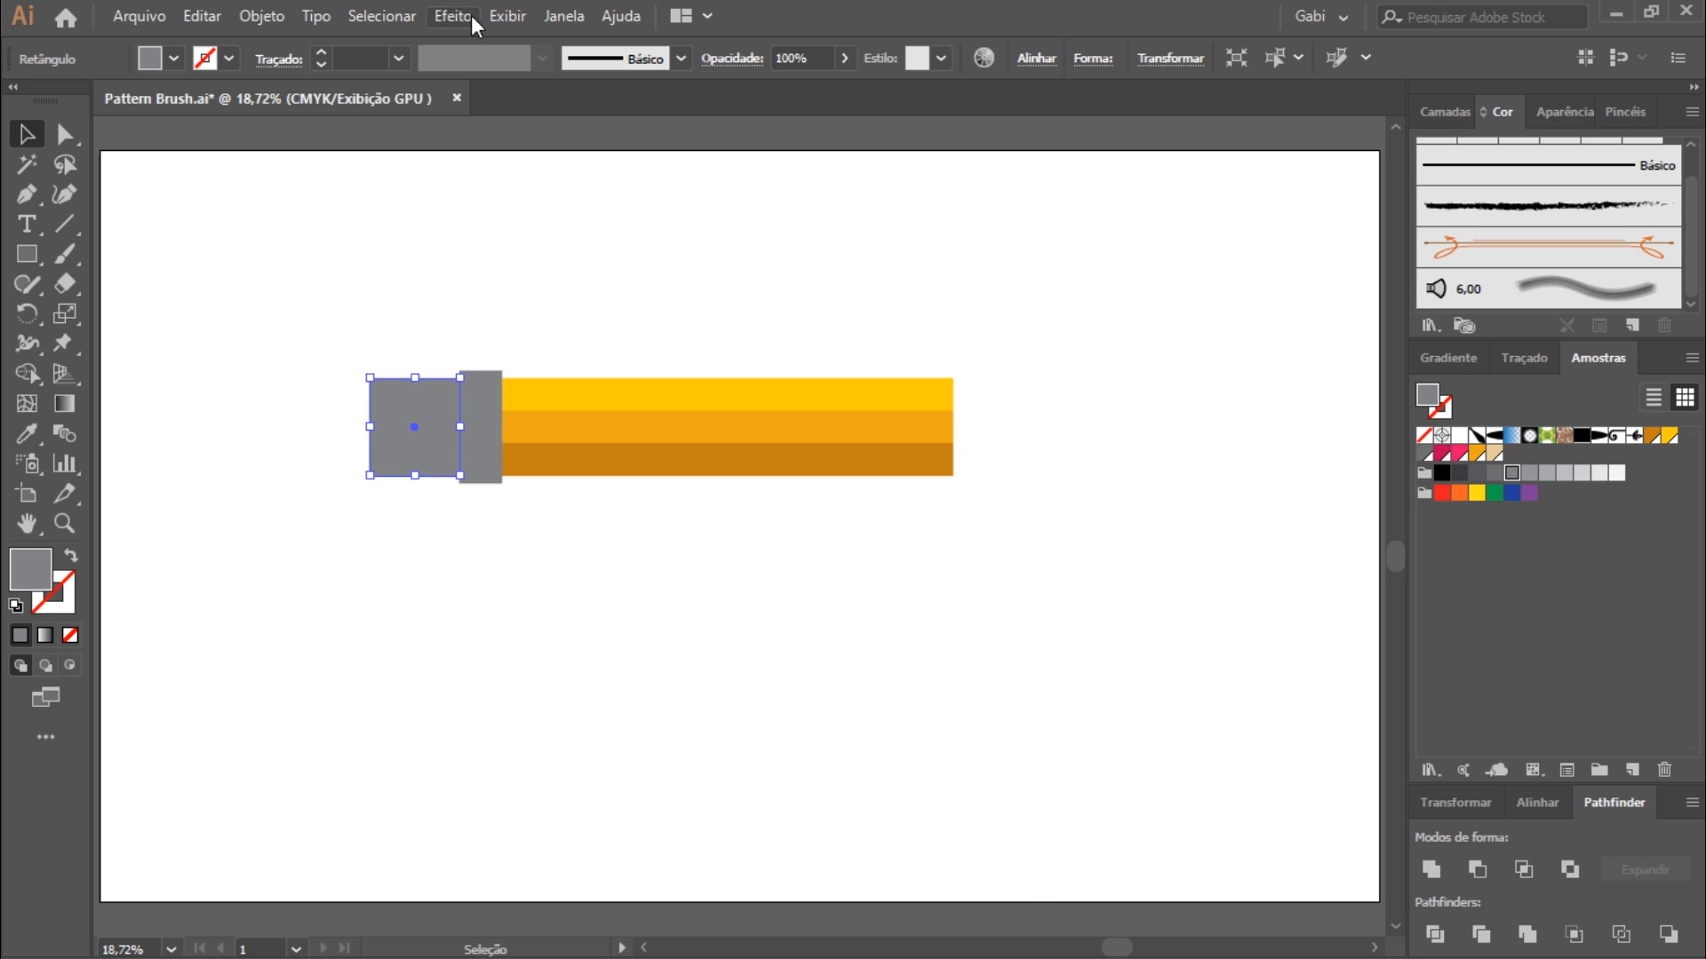
pyautogui.click(509, 14)
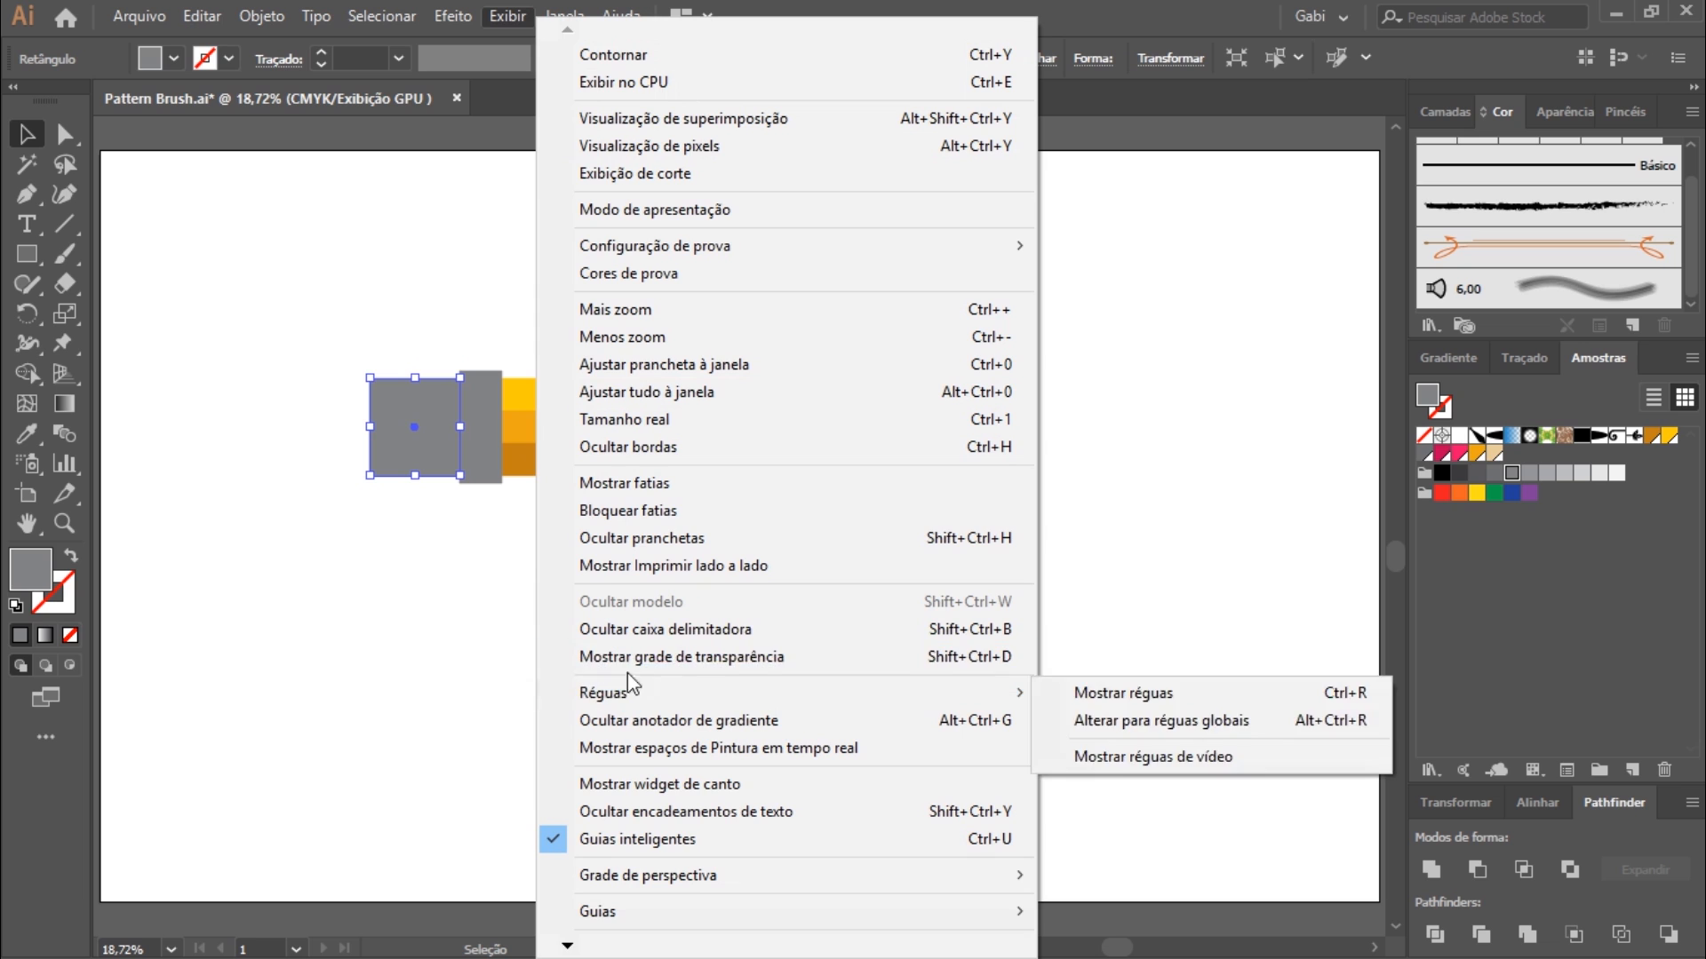
pyautogui.click(506, 19)
pyautogui.click(507, 19)
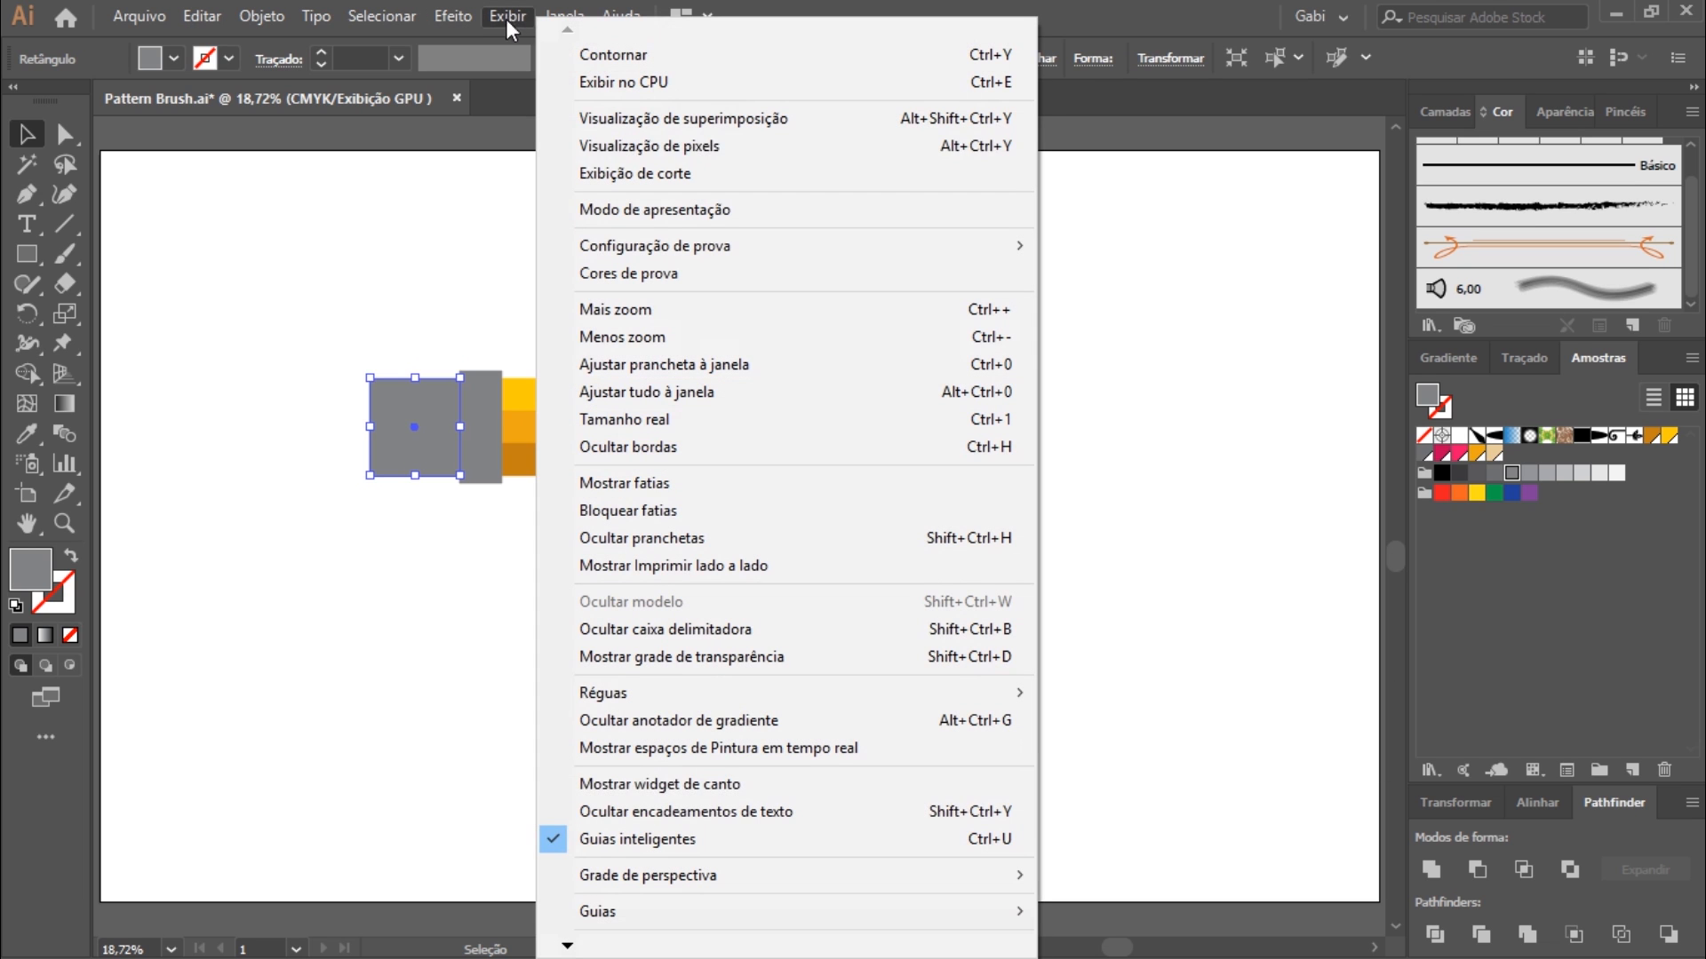
pyautogui.click(728, 786)
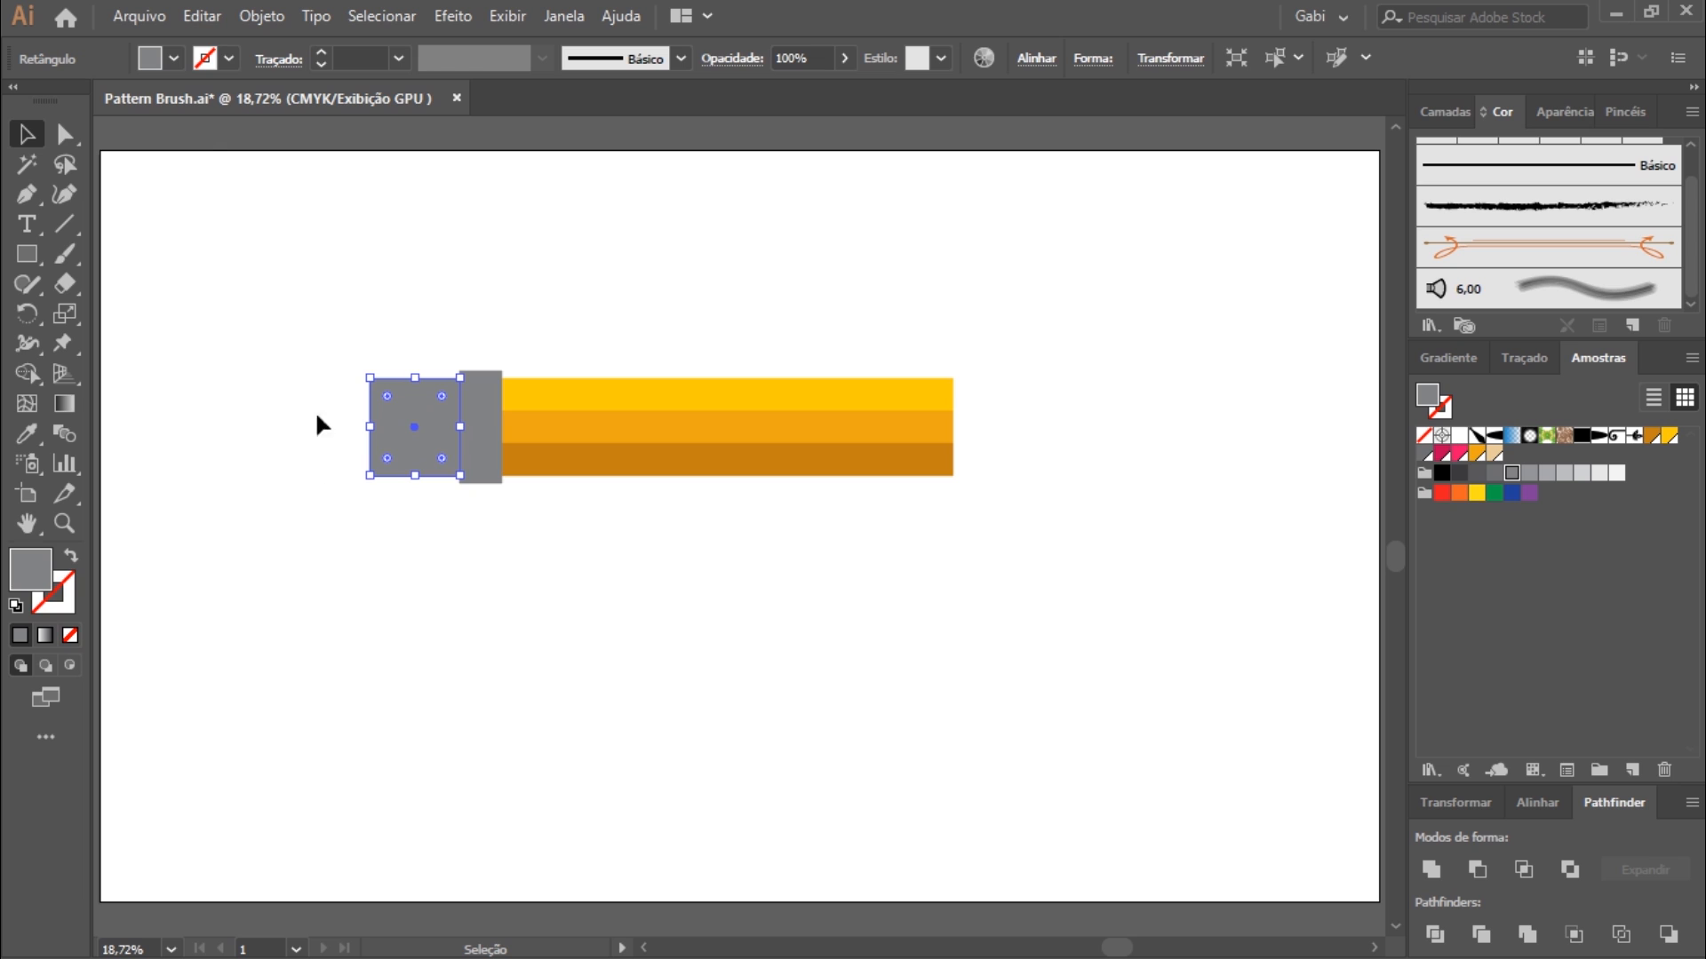
# Round the two outer corners of the end rectangle to the maximum to form a semicircular eraser tip.
pyautogui.click(65, 136)
pyautogui.moveTo(321, 321); pyautogui.dragTo(400, 521)
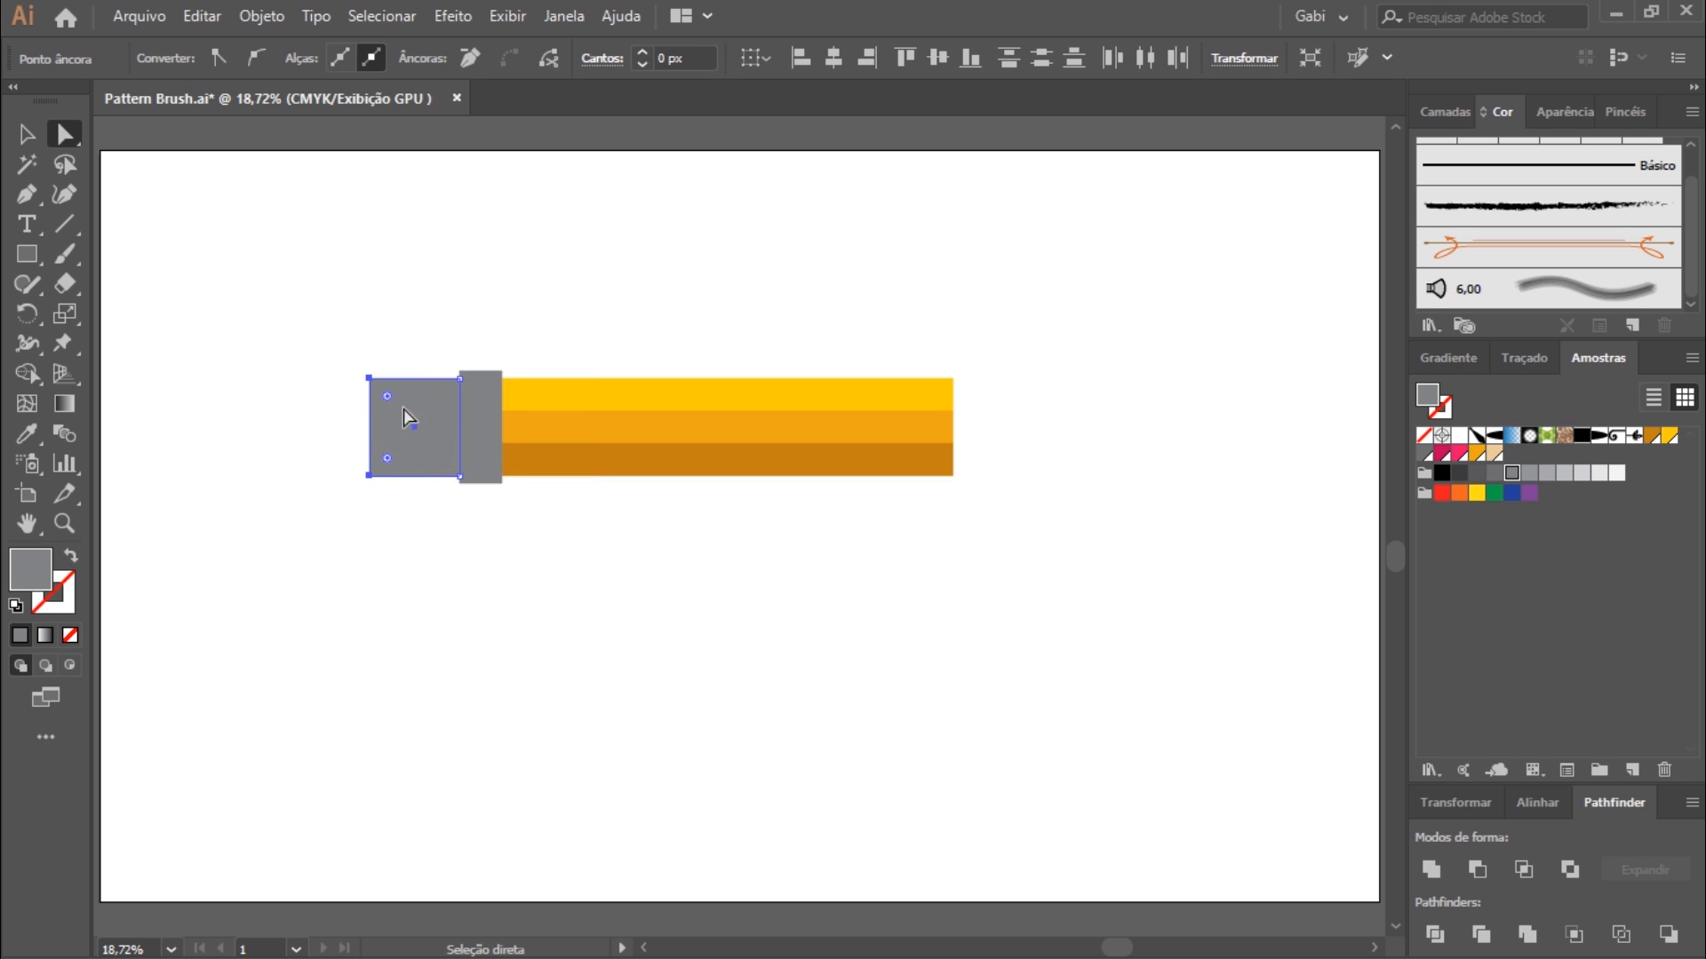
pyautogui.moveTo(387, 396); pyautogui.dragTo(471, 393)
pyautogui.click(391, 355)
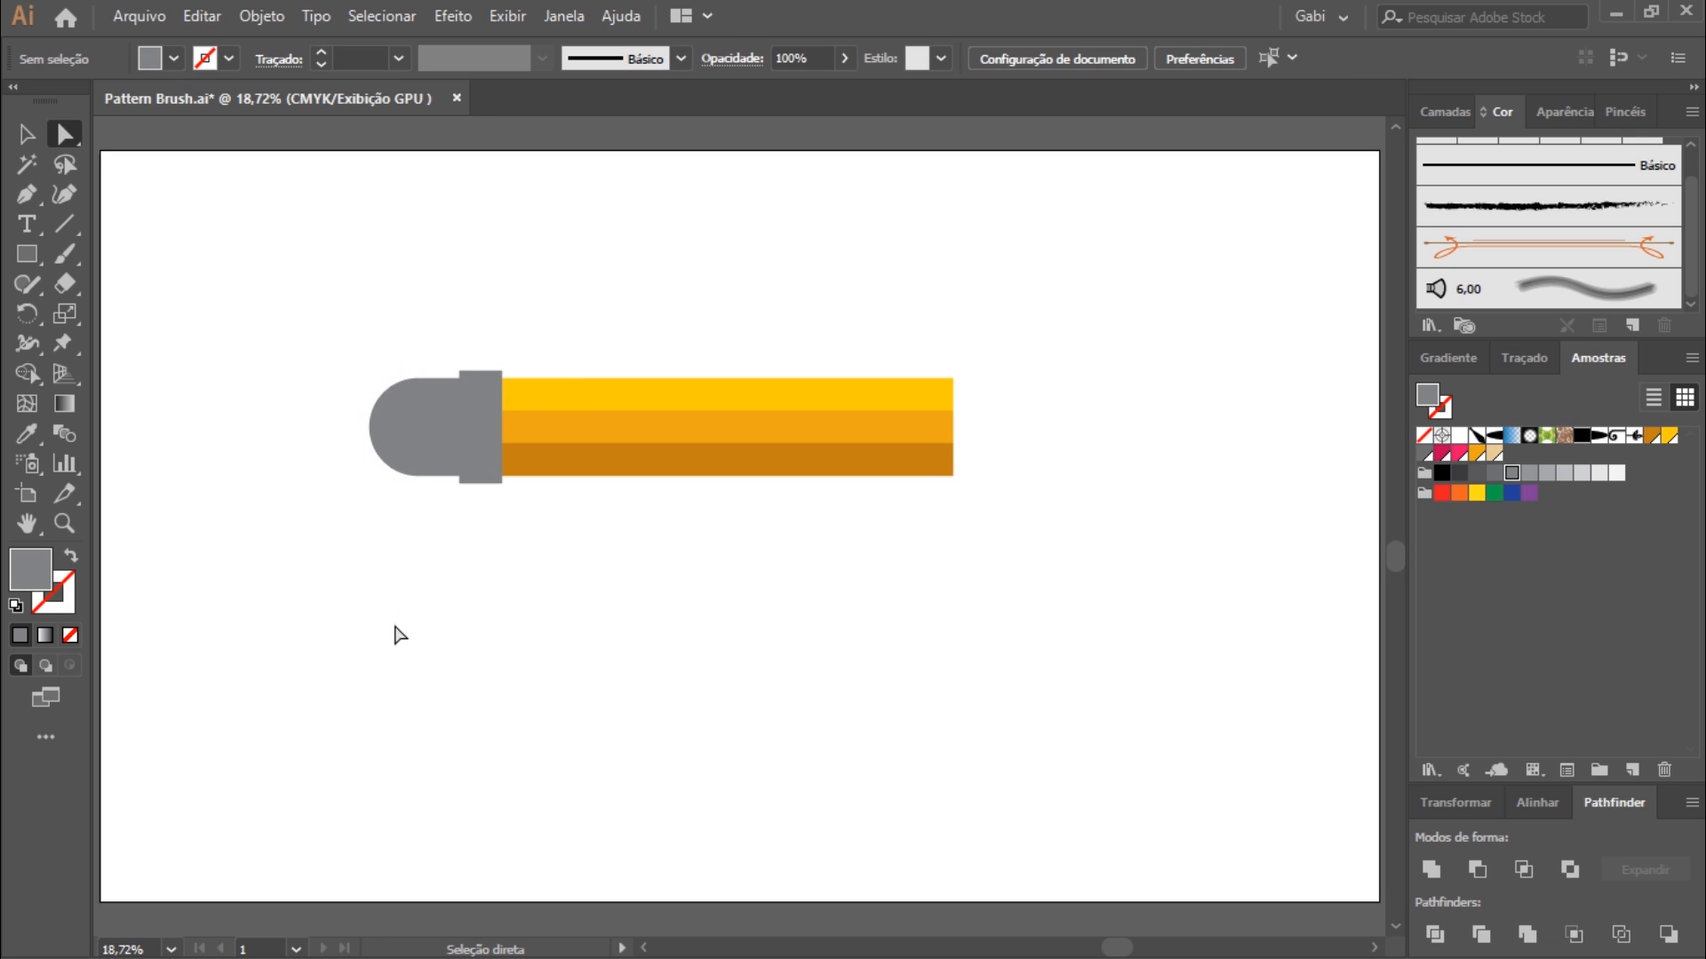
# Fill the rounded eraser shape with the bright pink swatch.
pyautogui.click(433, 455)
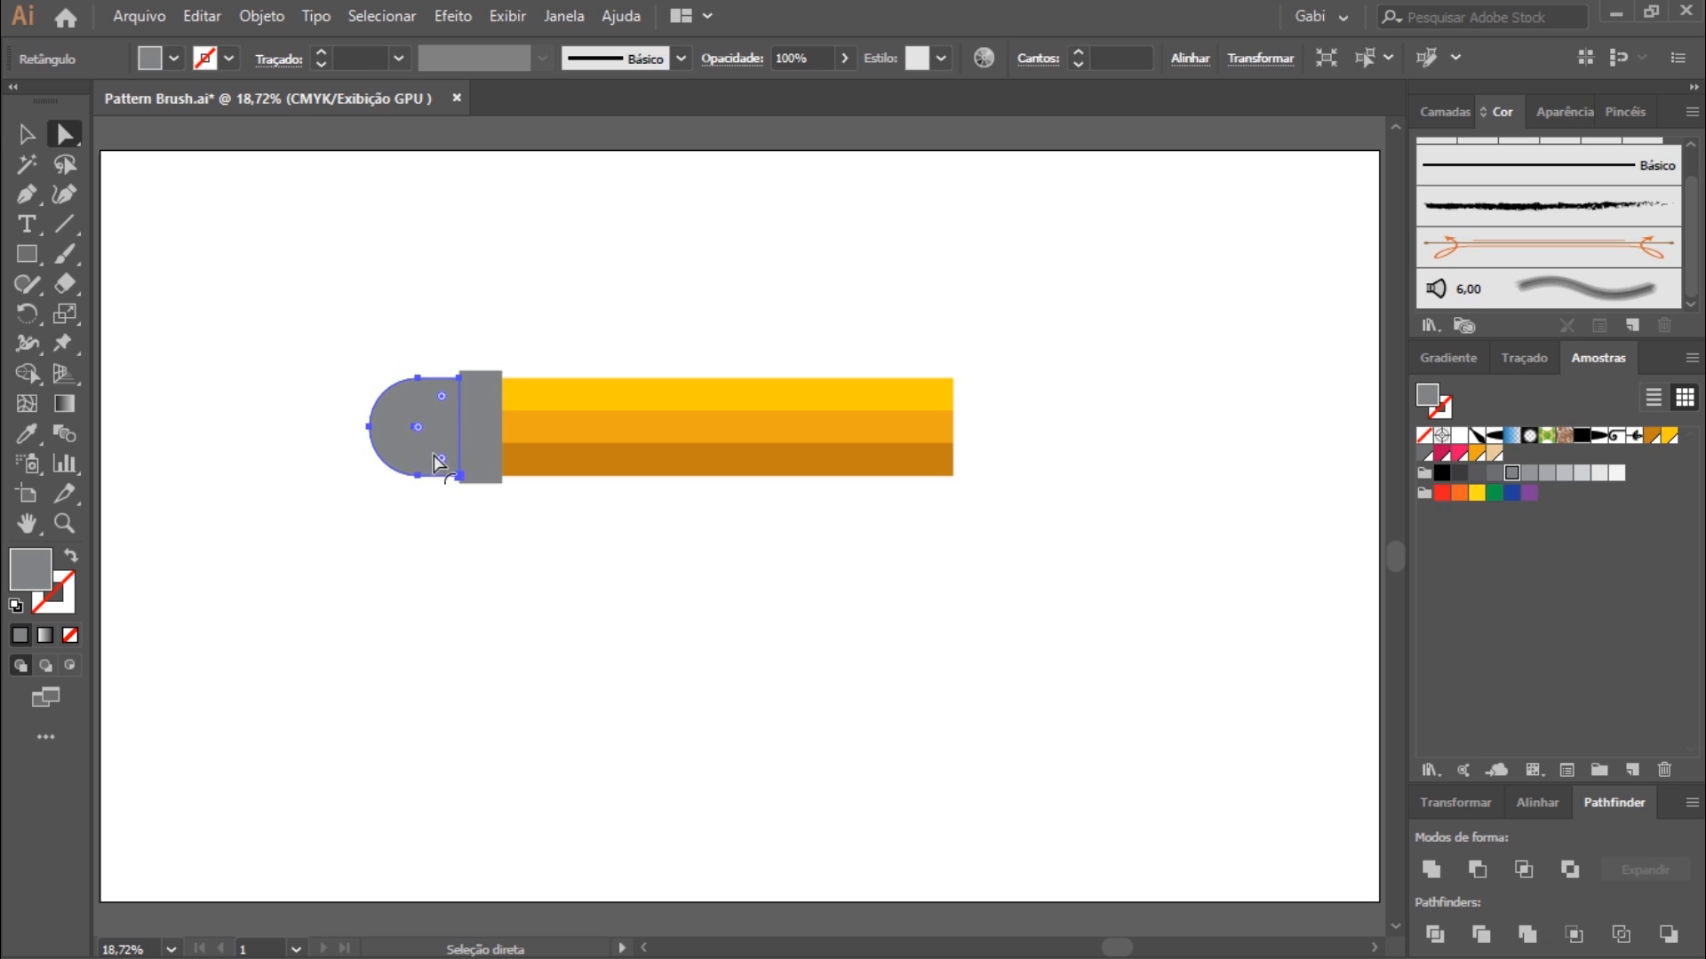
pyautogui.press('v')
pyautogui.click(1458, 455)
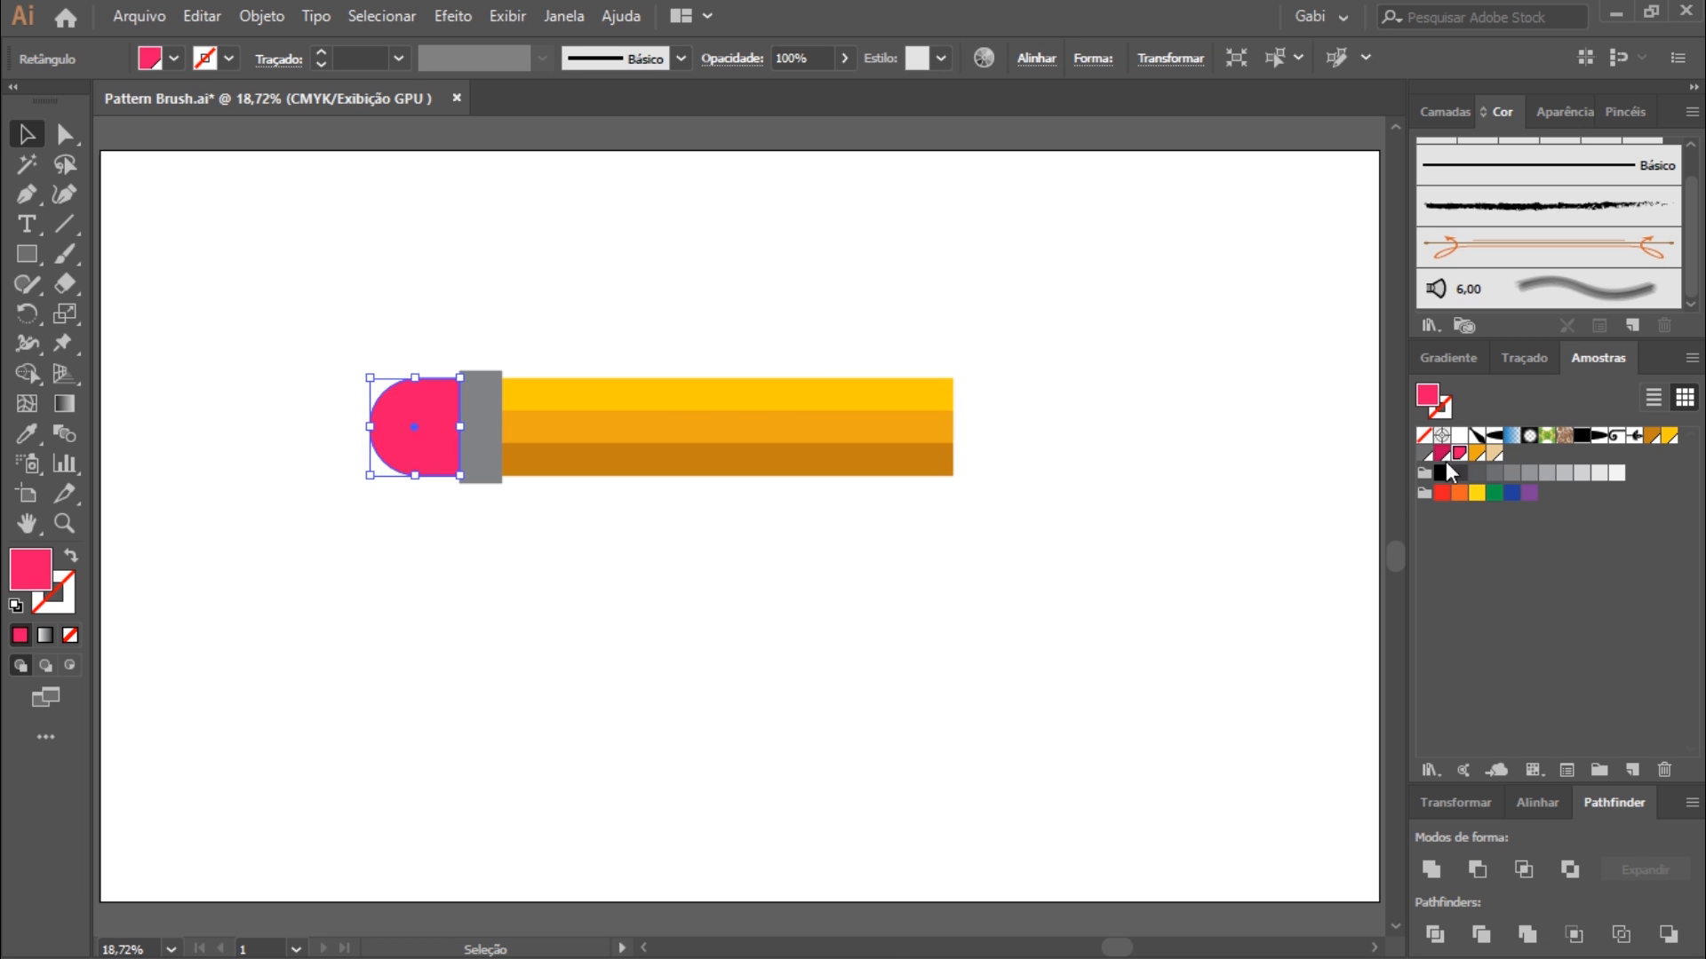
pyautogui.click(537, 609)
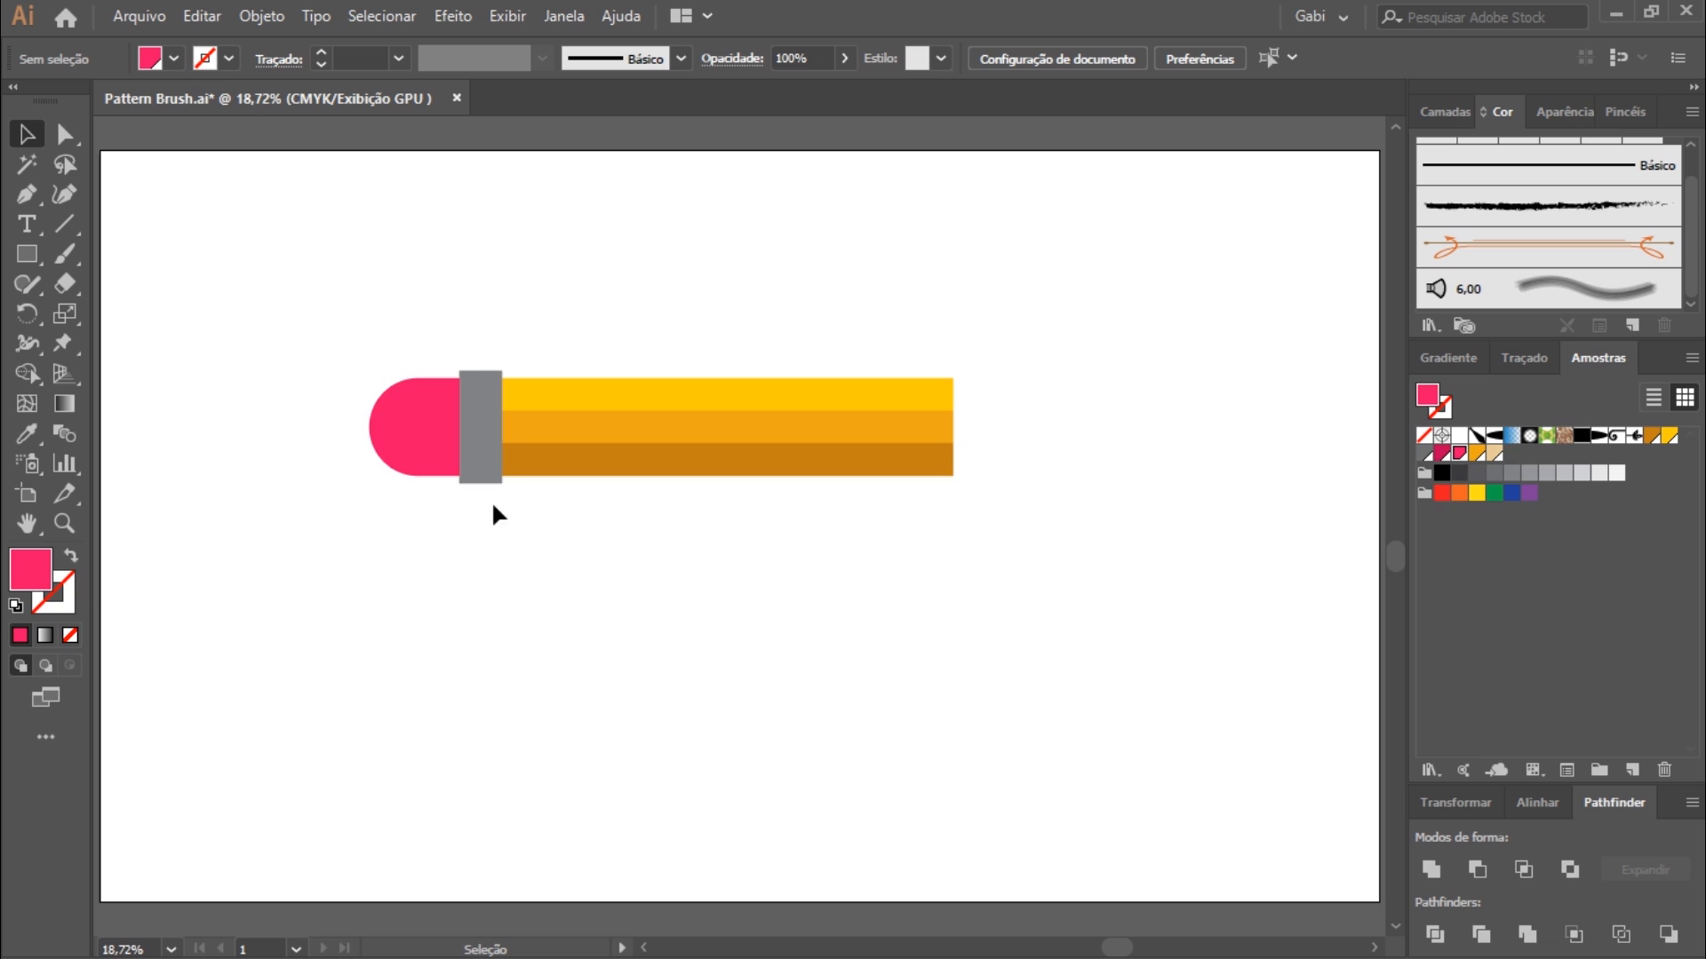
# Paste a copy of the pink eraser in place and erase its upper part, keeping a strip level with the lowest bar.
pyautogui.click(430, 392)
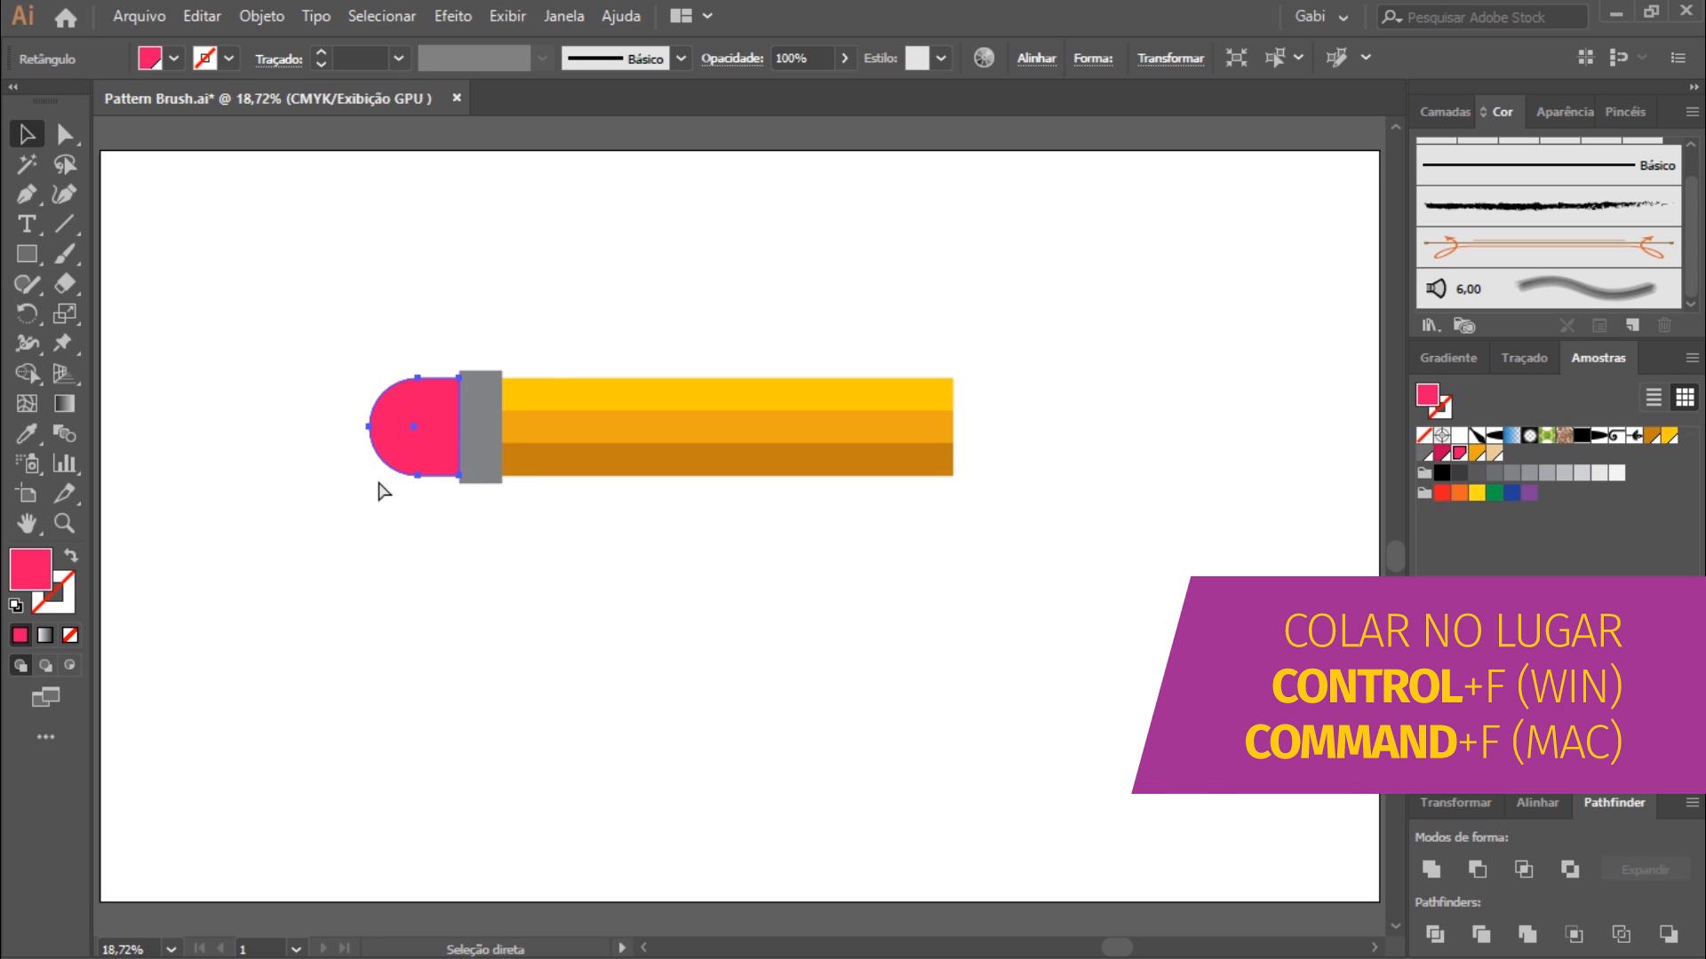
pyautogui.click(456, 560)
pyautogui.hotkey('ctrl', 'f')
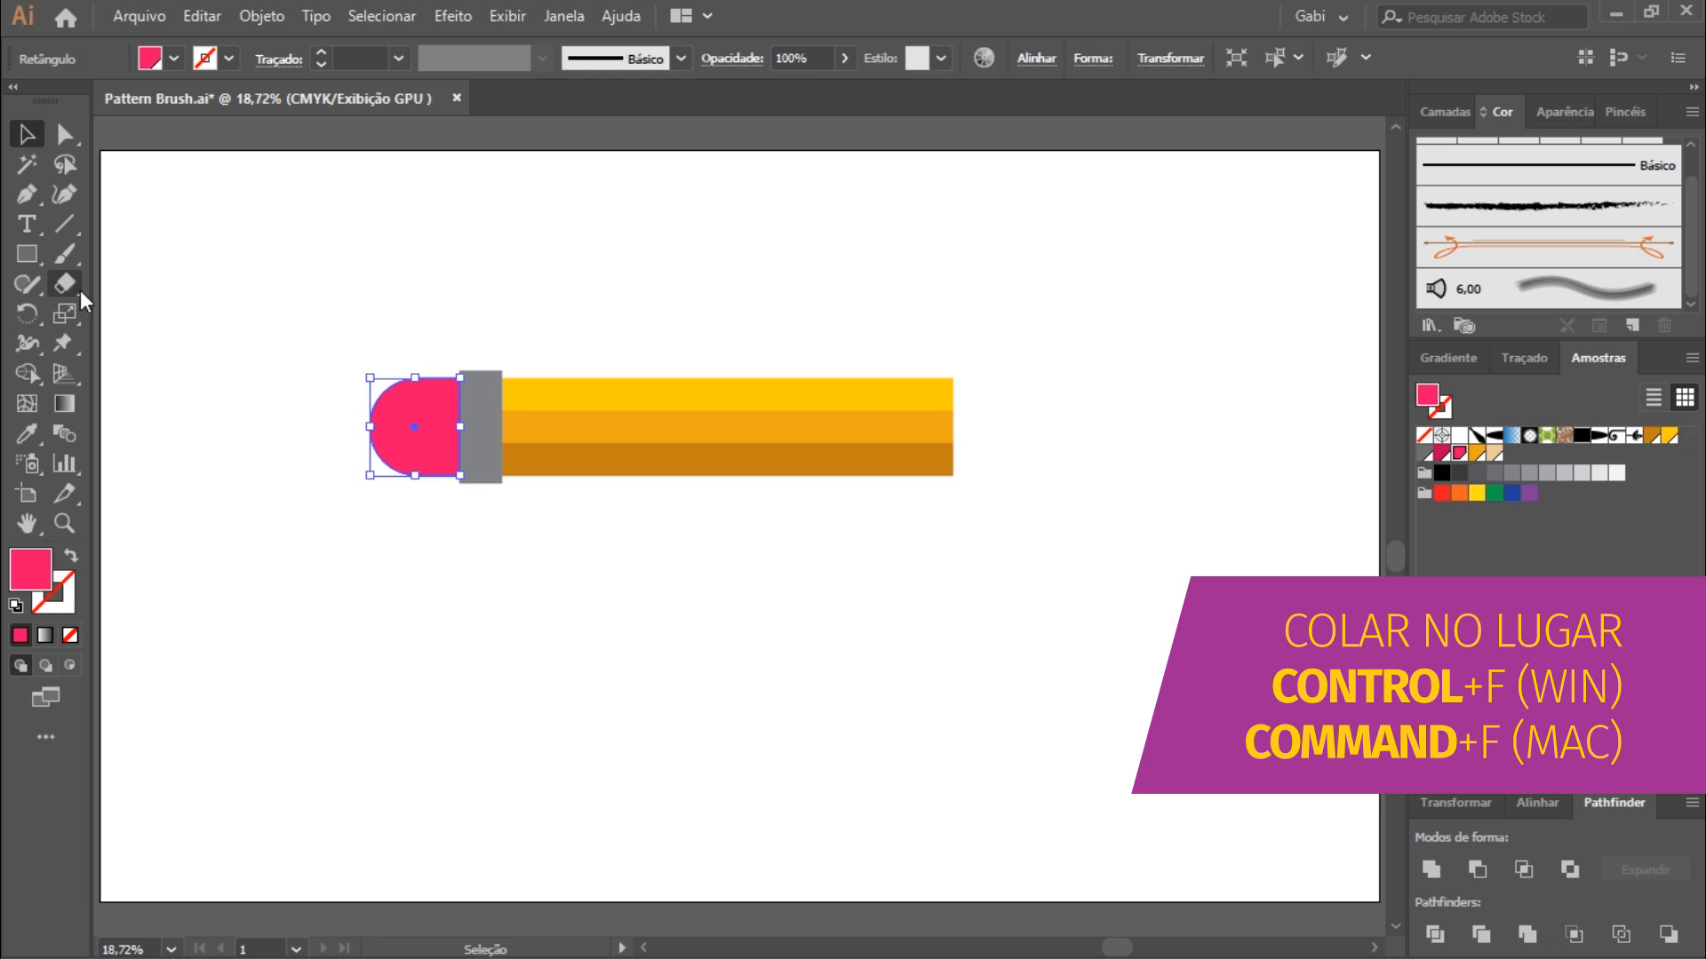
pyautogui.click(71, 284)
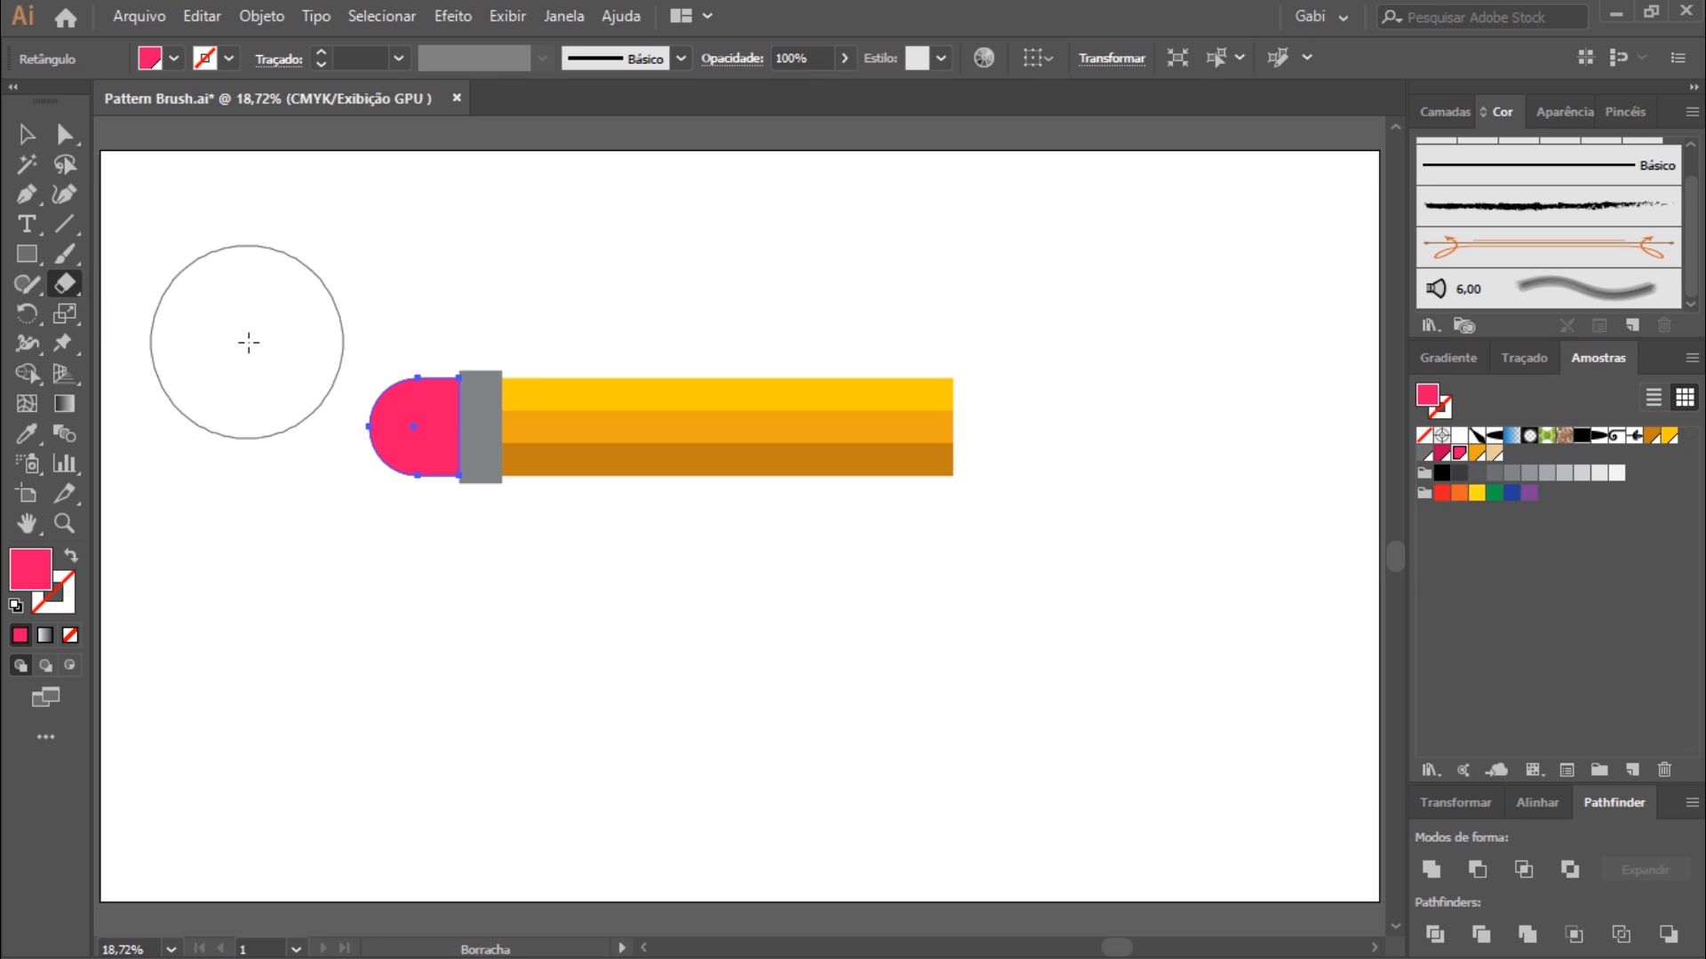
pyautogui.moveTo(298, 346); pyautogui.dragTo(621, 351)
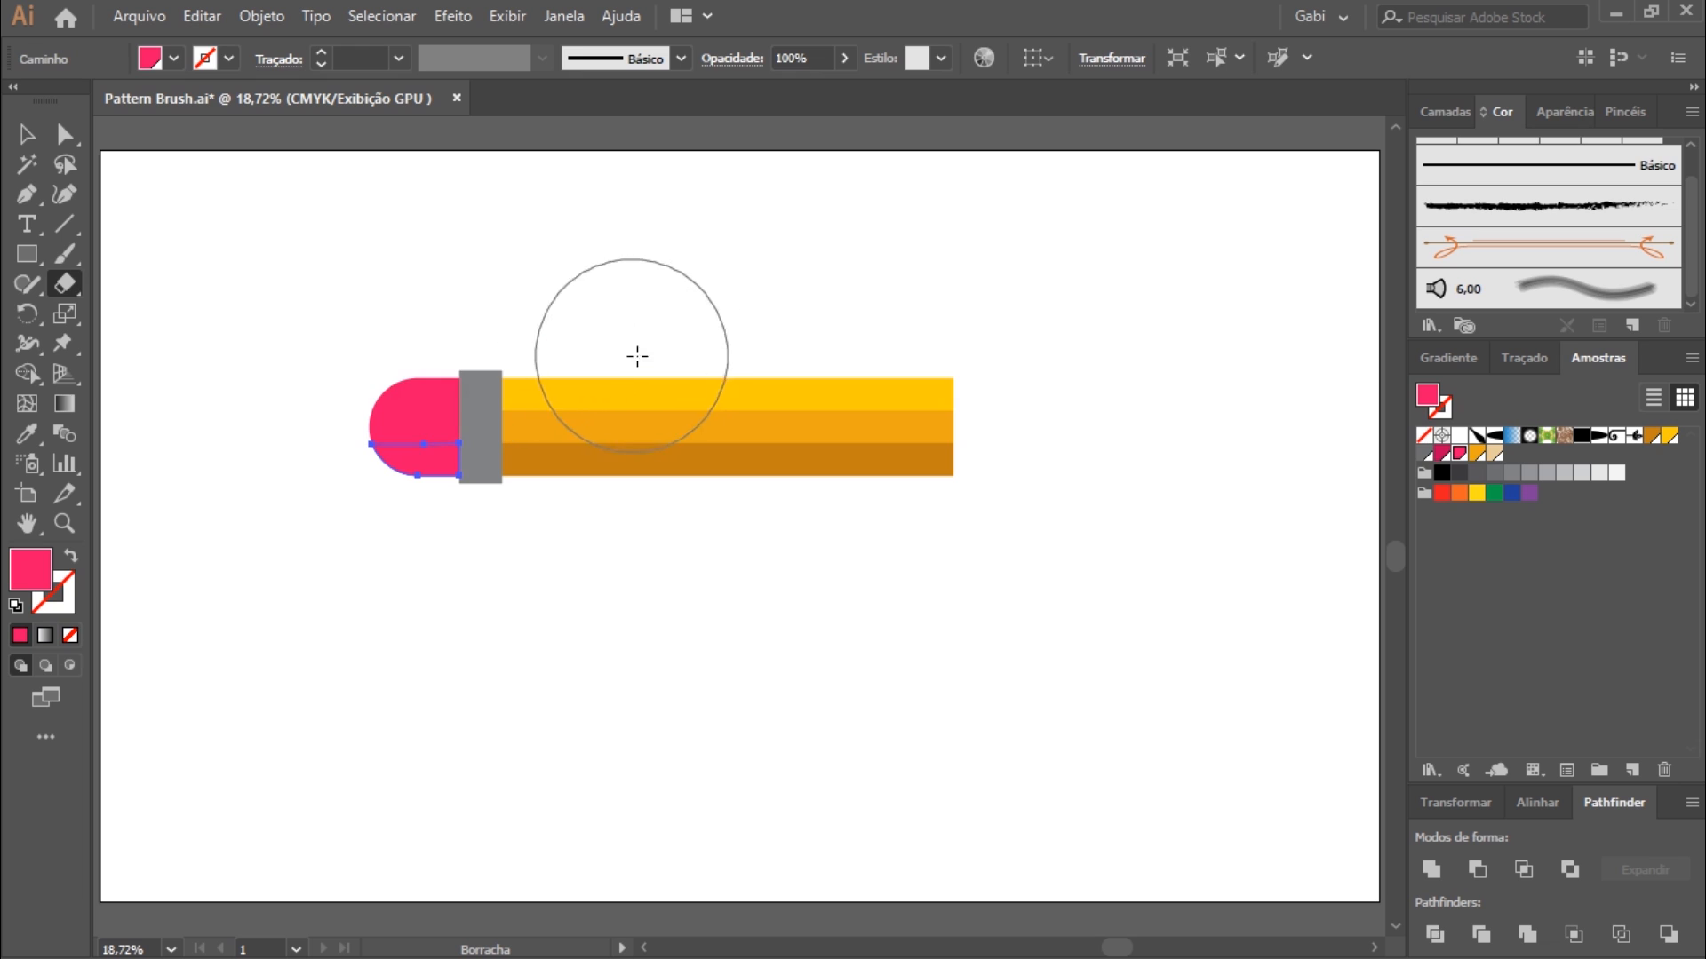
# Fill the remaining lower eraser strip with the darker pink swatch C=0 M=100 Y=36 K=21.
pyautogui.click(65, 134)
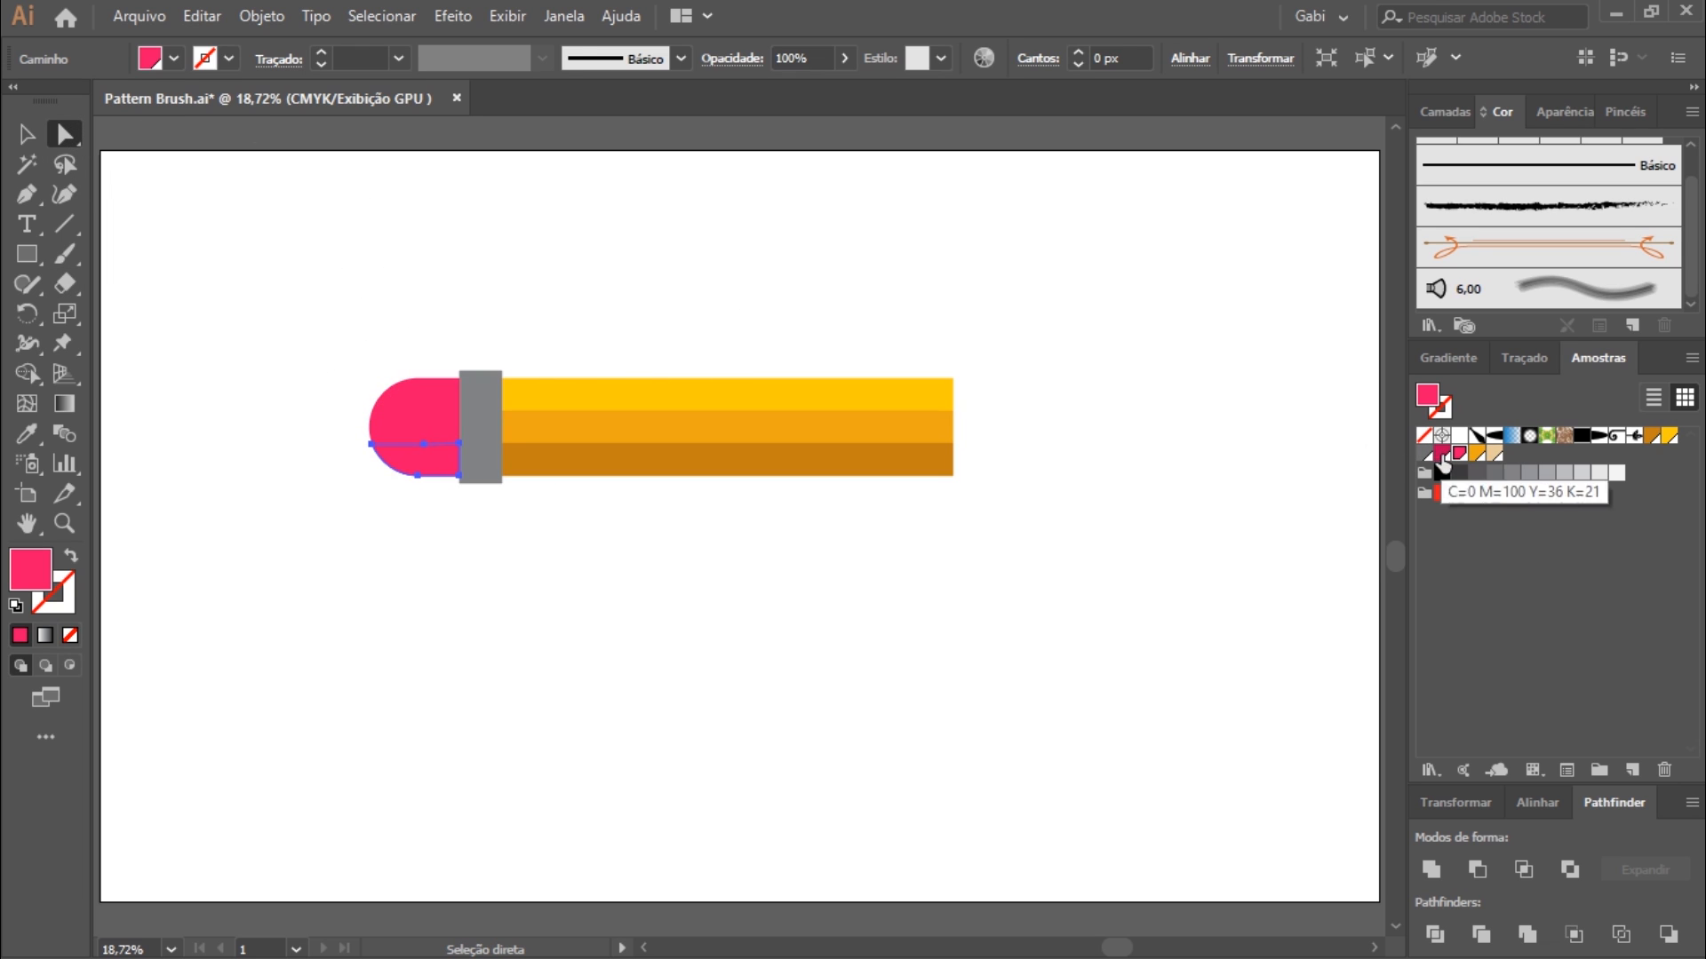
pyautogui.click(1442, 454)
pyautogui.click(916, 569)
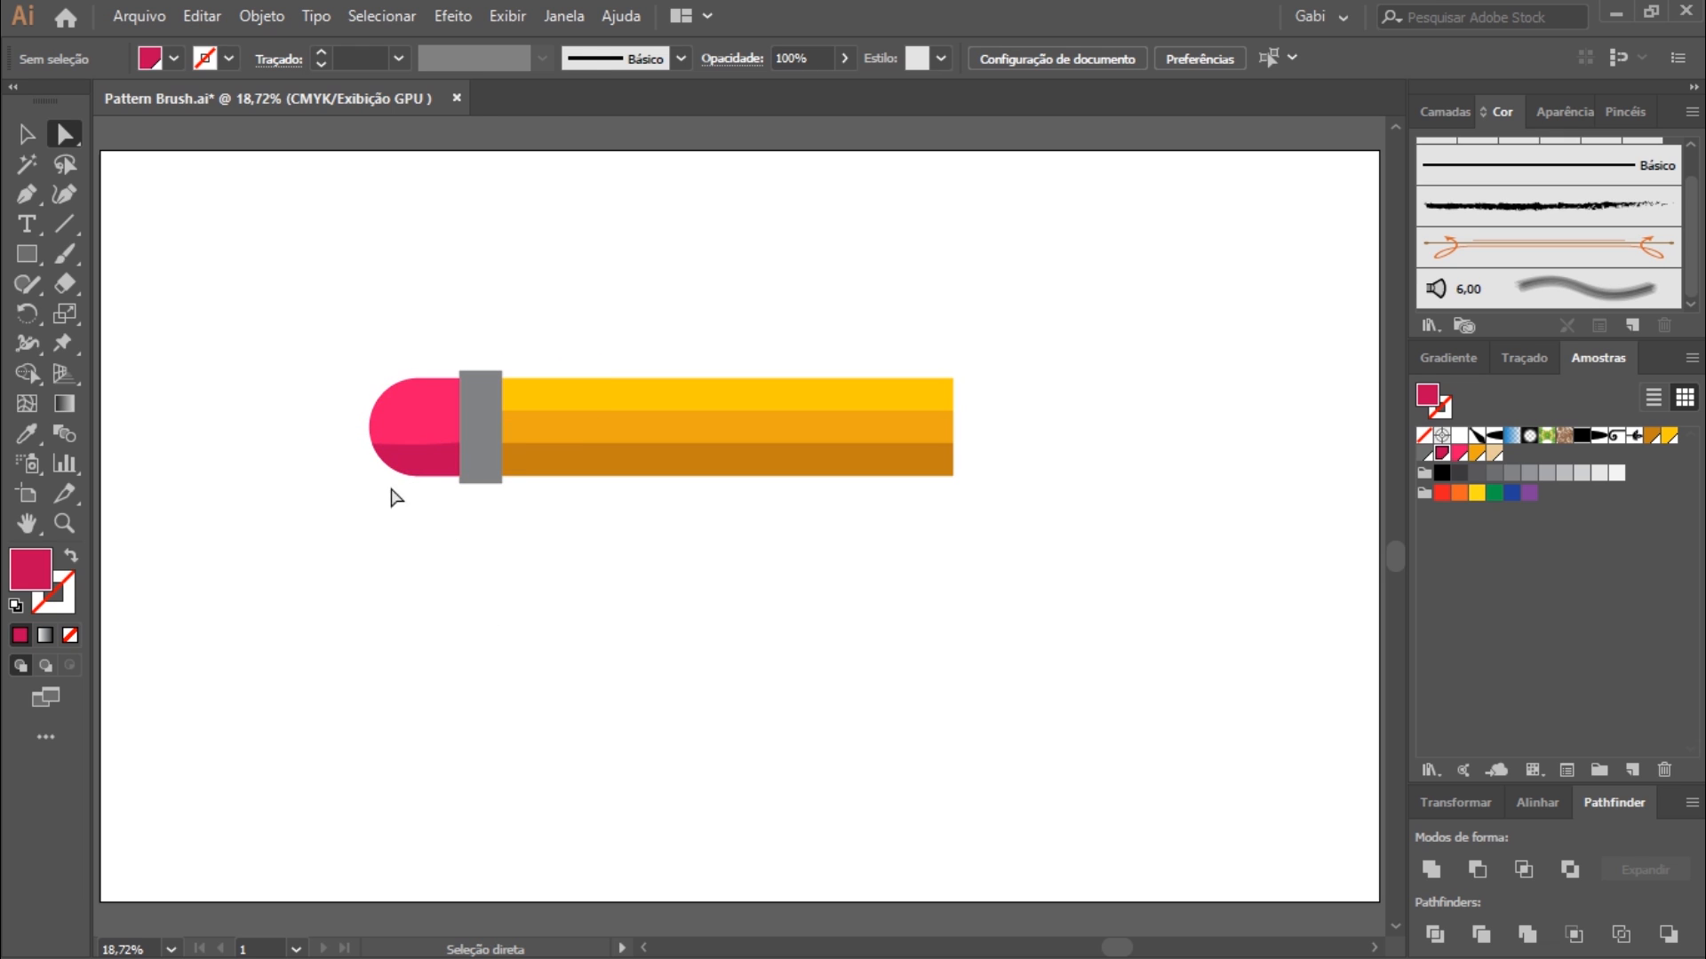
pyautogui.press('v')
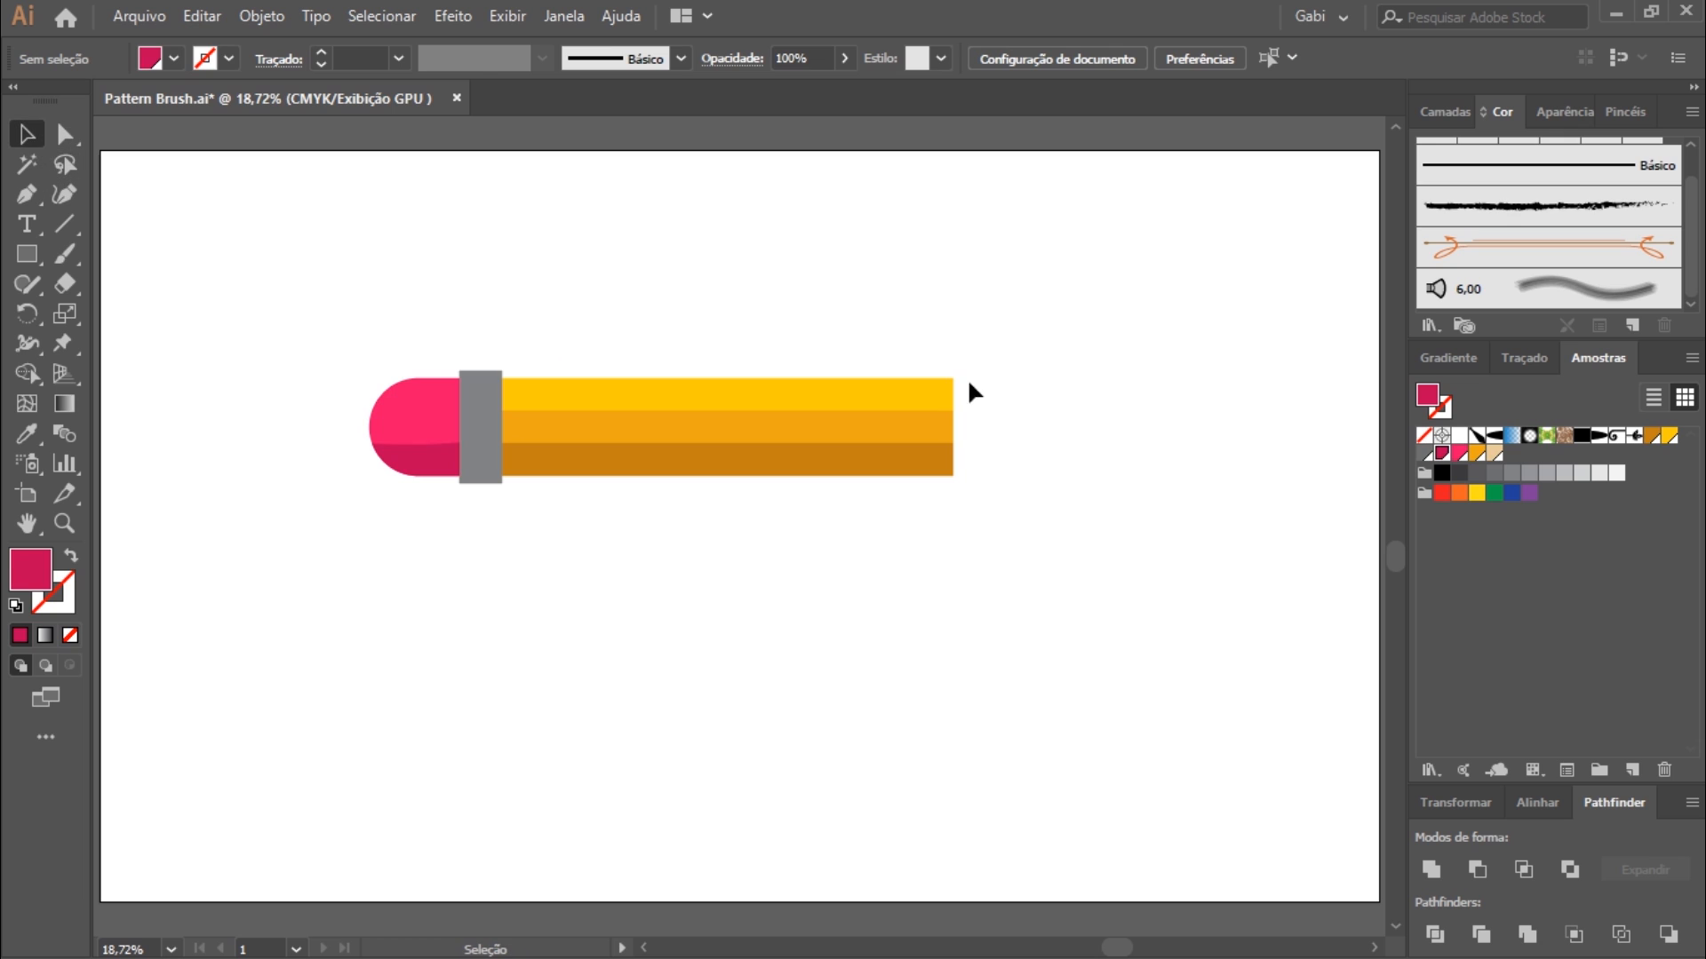
# Create a polygon with a 50 px radius and 3 sides below the pencil.
pyautogui.click(30, 252)
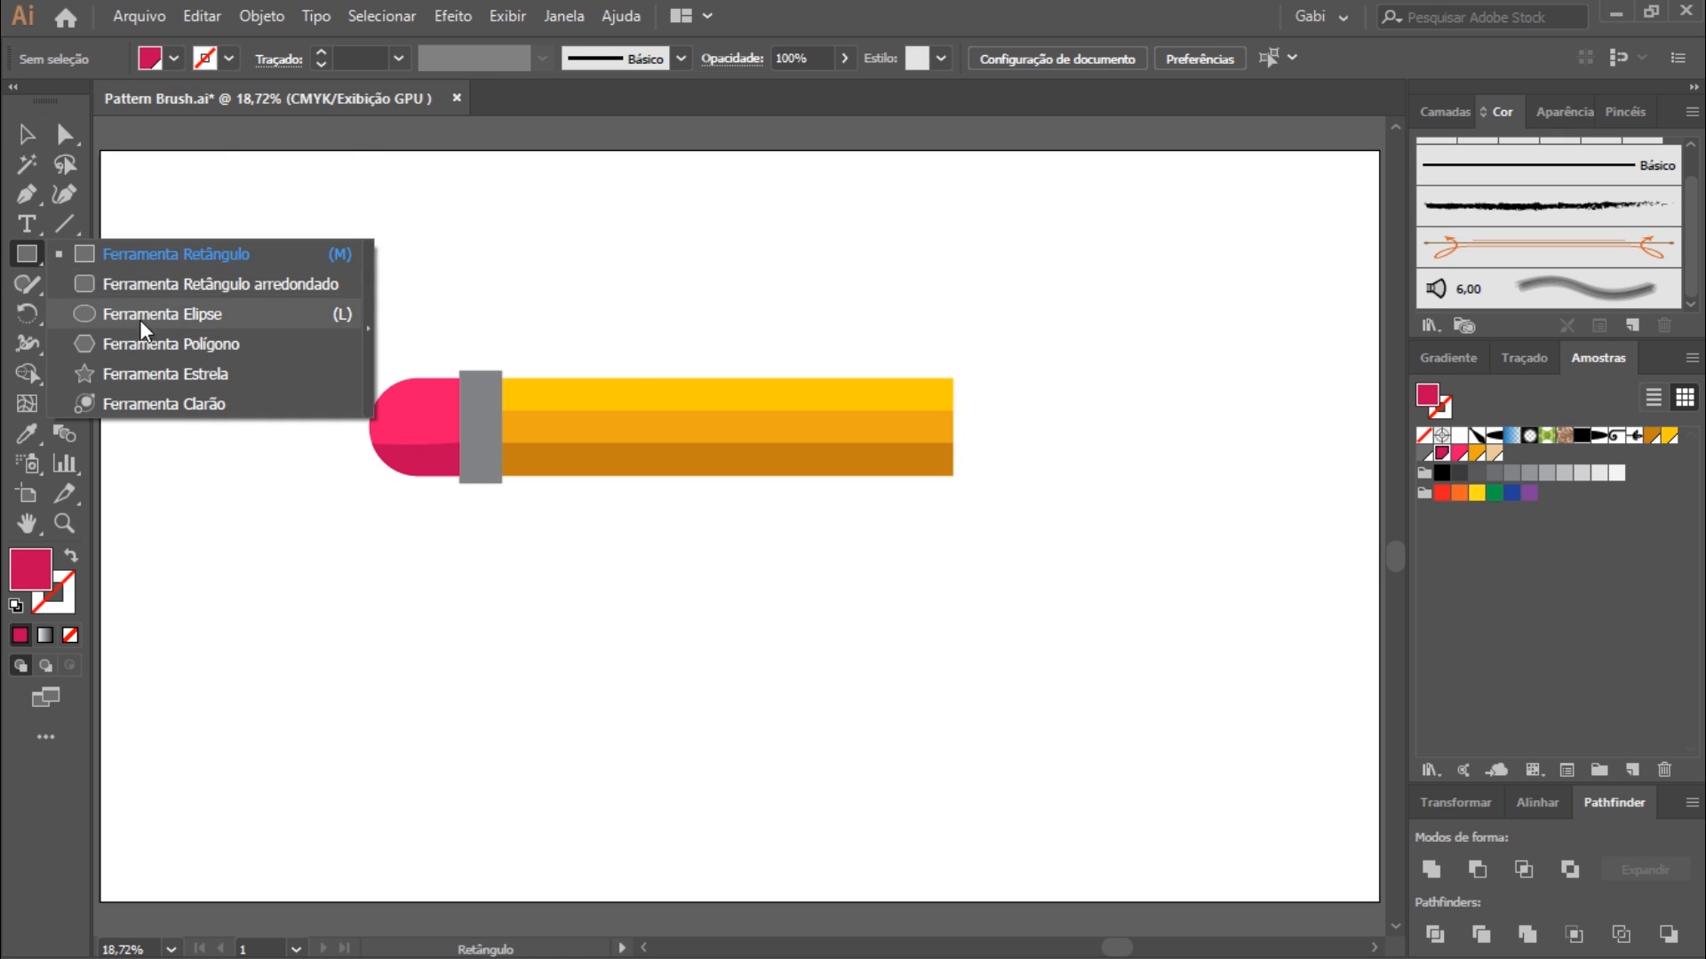
pyautogui.click(172, 343)
pyautogui.click(636, 584)
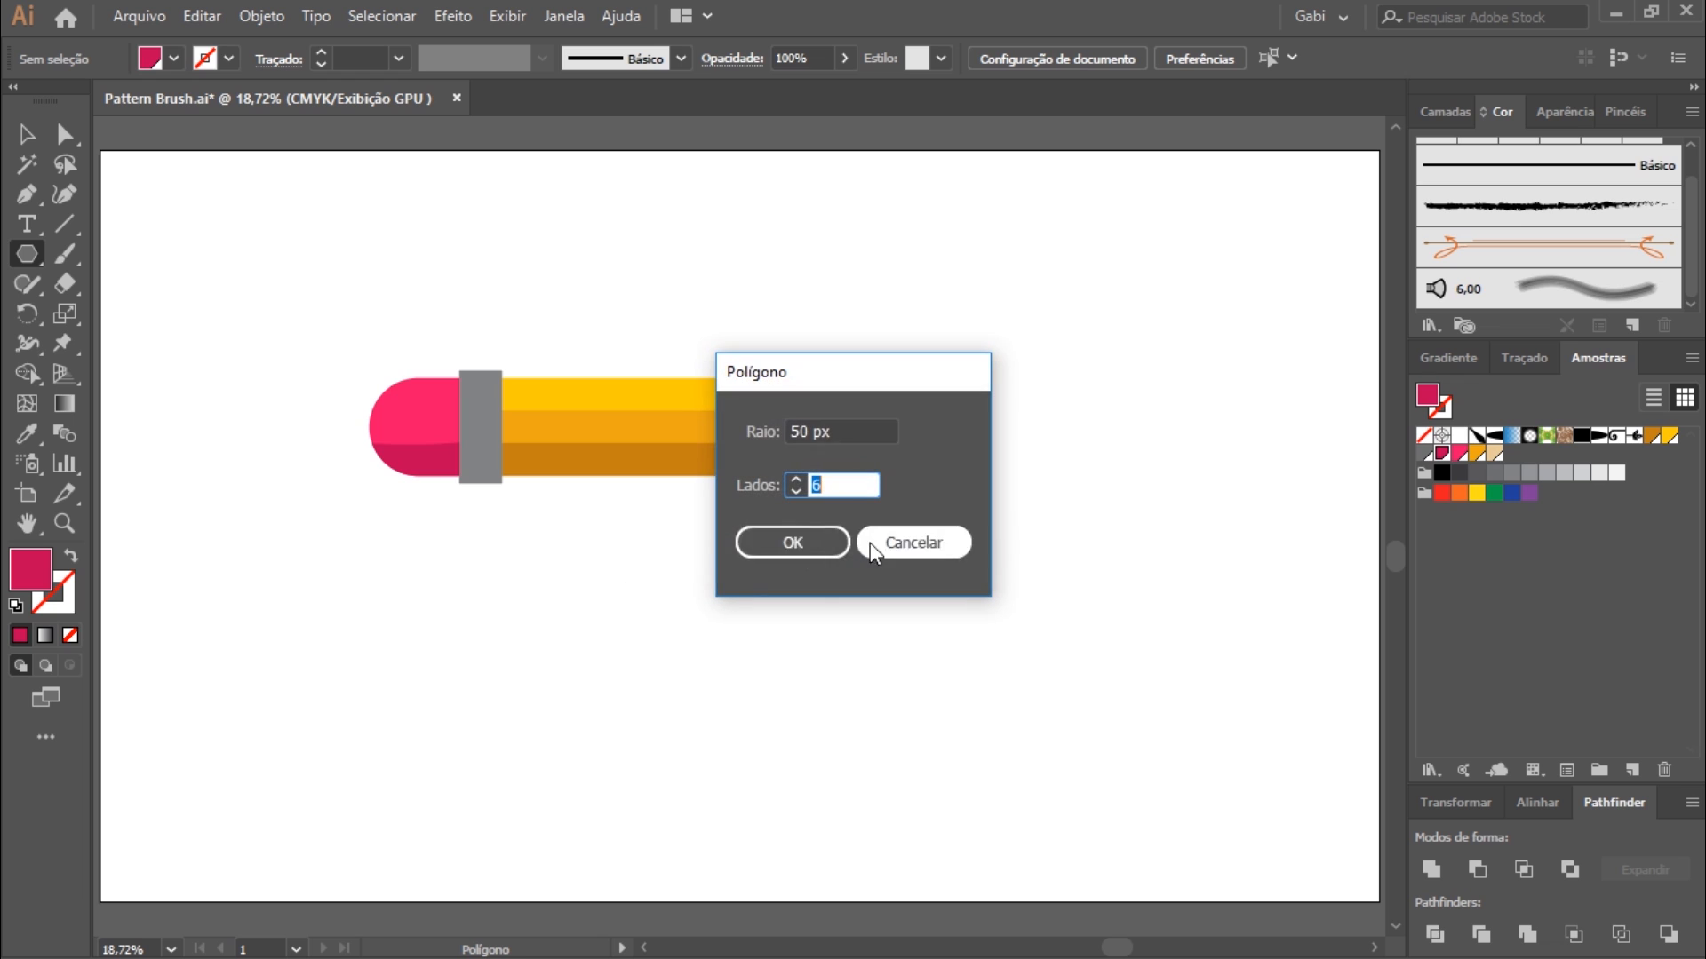
pyautogui.write('3')
pyautogui.press('Return')
pyautogui.press('v')
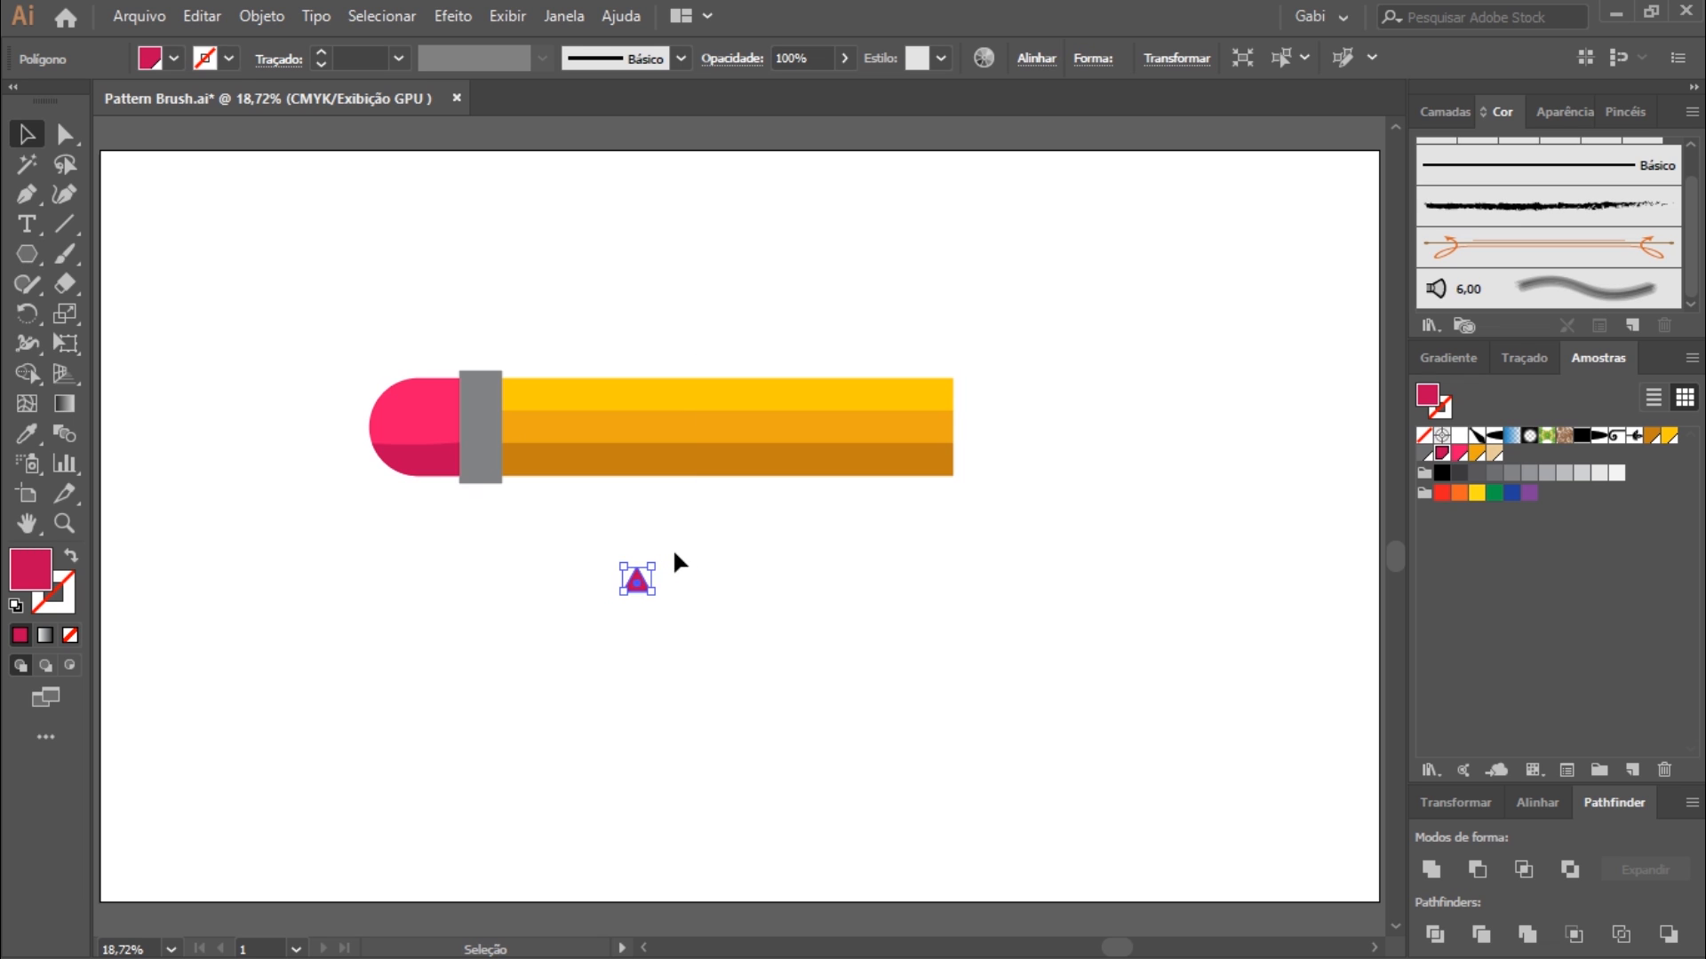
# Rotate the triangle to point right, enlarge it and place it just beyond the right end of the pencil body.
pyautogui.press('e')
pyautogui.moveTo(675, 534); pyautogui.dragTo(689, 653)
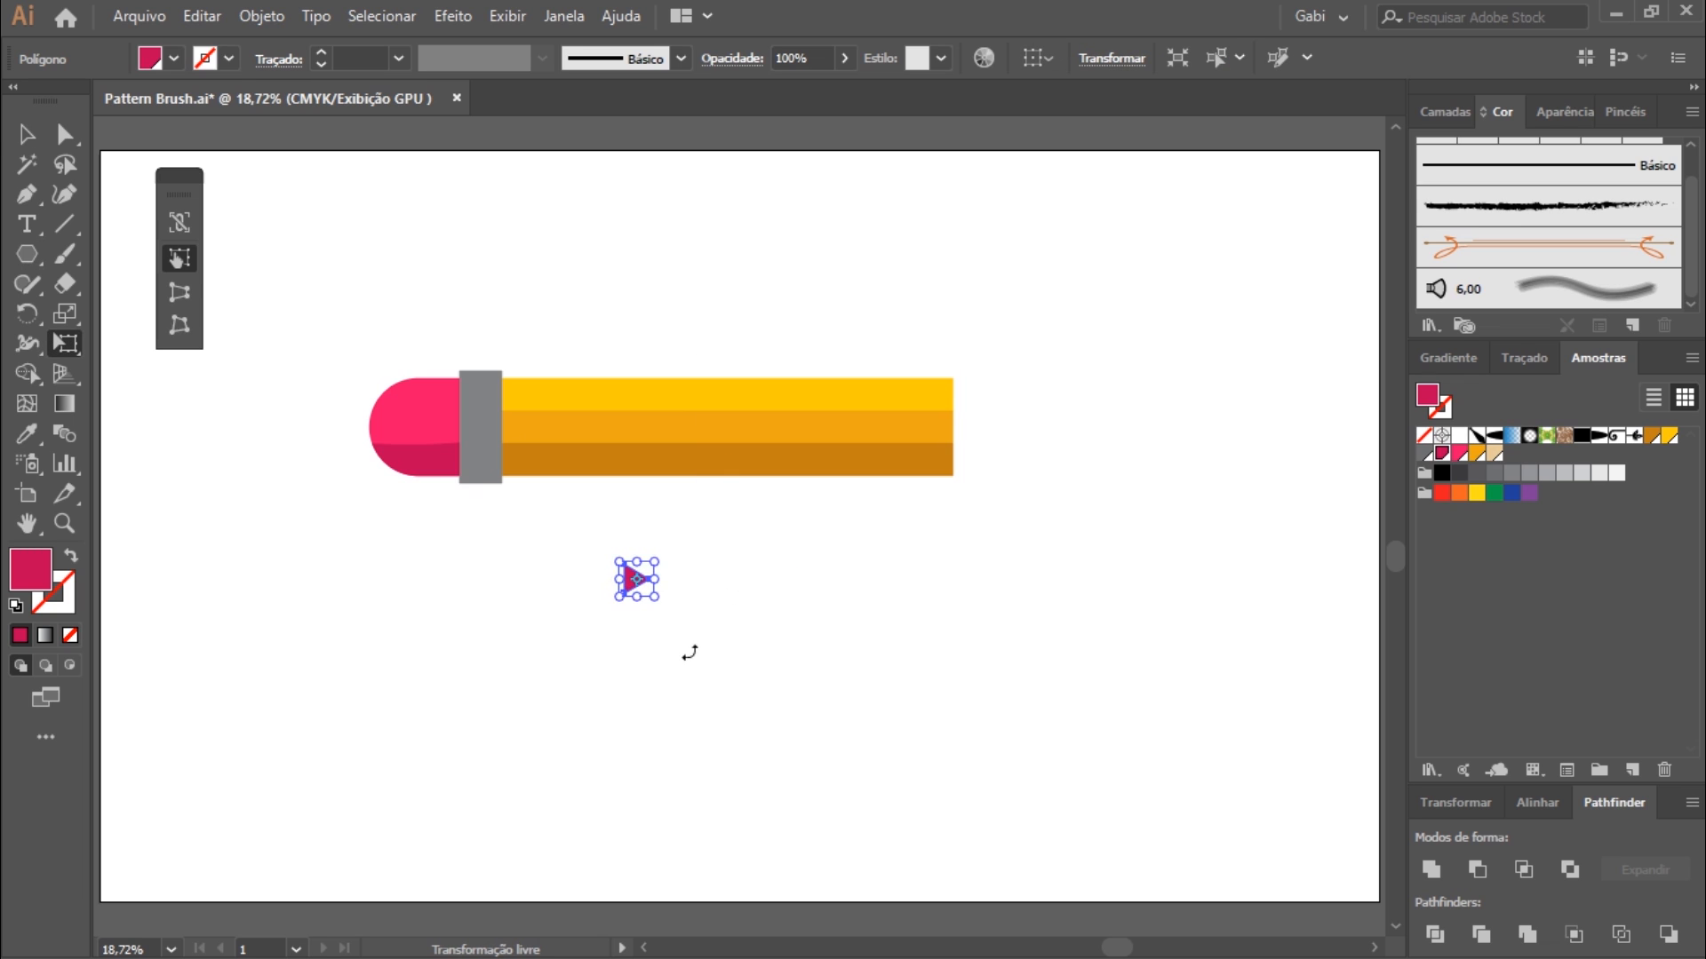
pyautogui.press('v')
pyautogui.click(684, 645)
pyautogui.moveTo(629, 579)
pyautogui.mouseDown()
pyautogui.moveTo(938, 449)
pyautogui.moveTo(966, 390)
pyautogui.moveTo(1073, 533)
pyautogui.mouseUp()
pyautogui.press('e')
pyautogui.press('v')
# Scale the triangle proportionally to a height of 300 px, matching the pencil body, and place it flush against the body's right end.
pyautogui.click(777, 426)
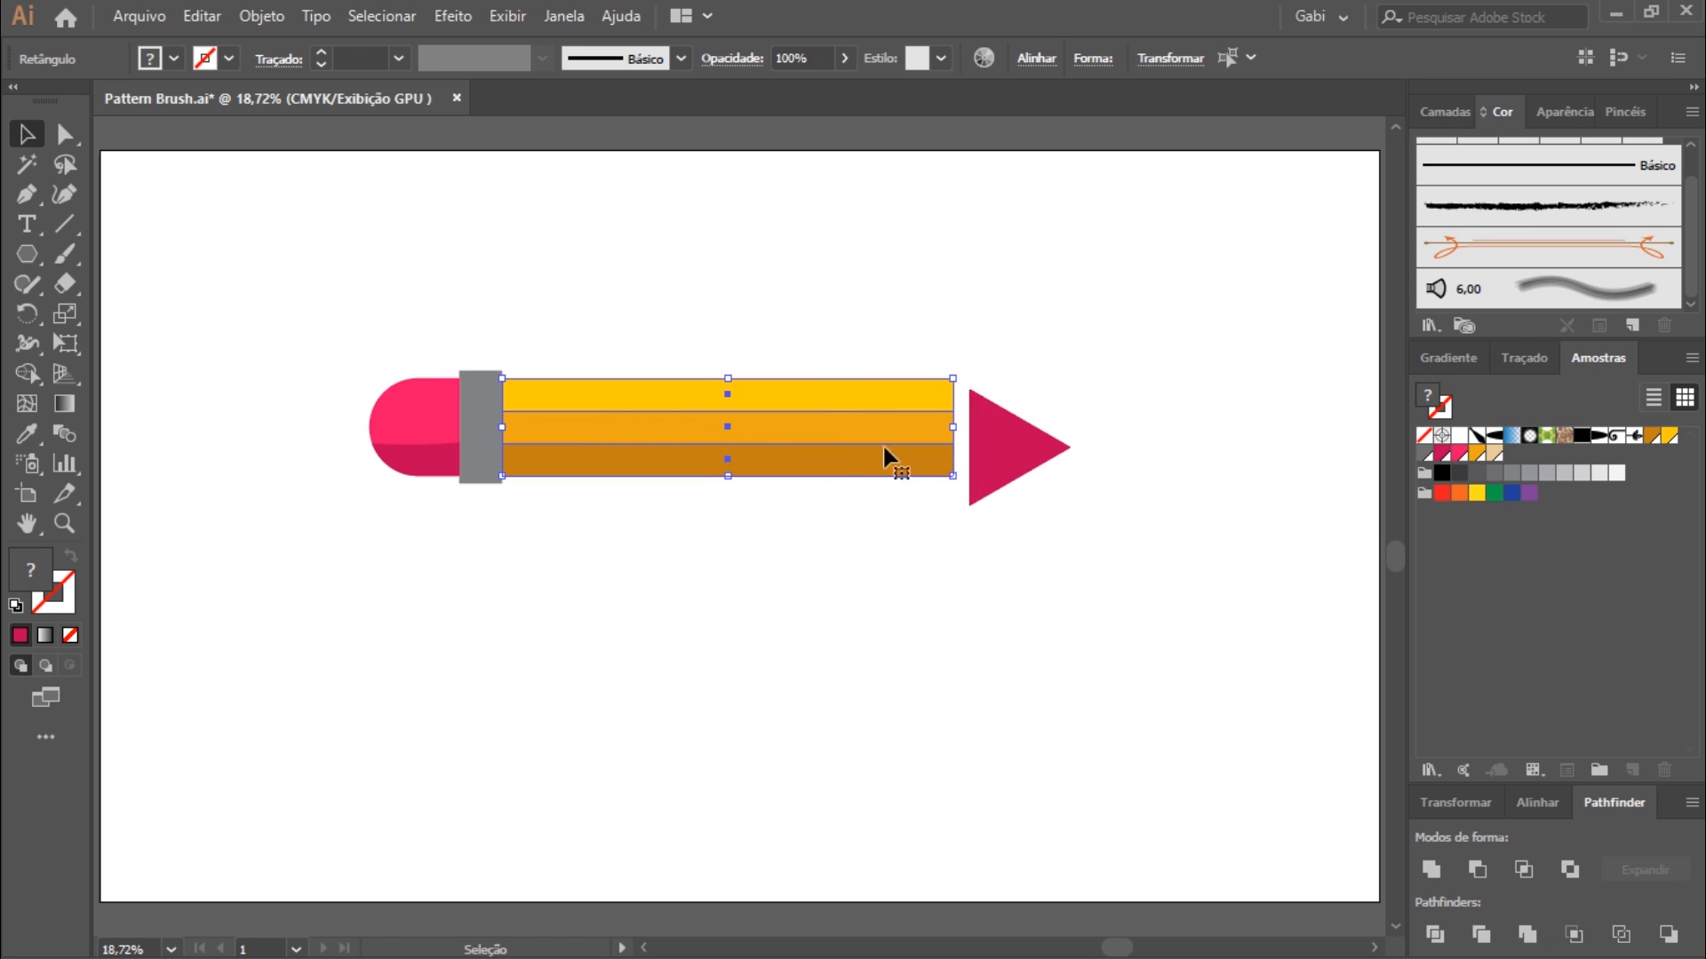
pyautogui.click(1468, 804)
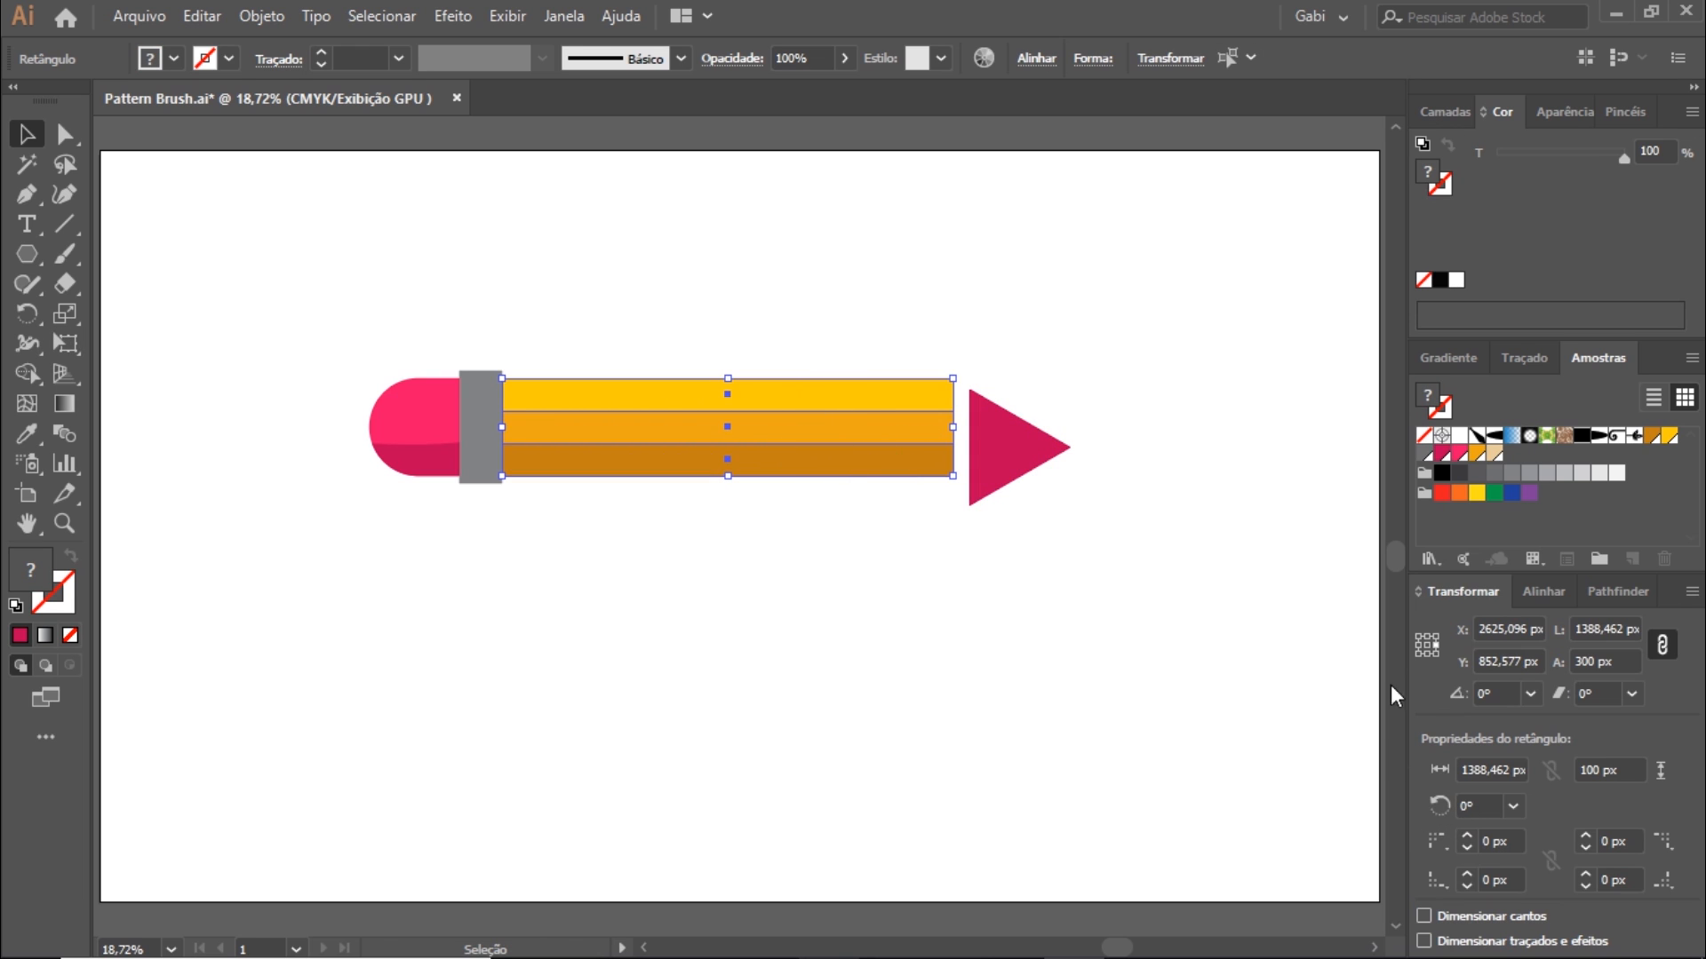
pyautogui.moveTo(1483, 592); pyautogui.dragTo(1204, 254)
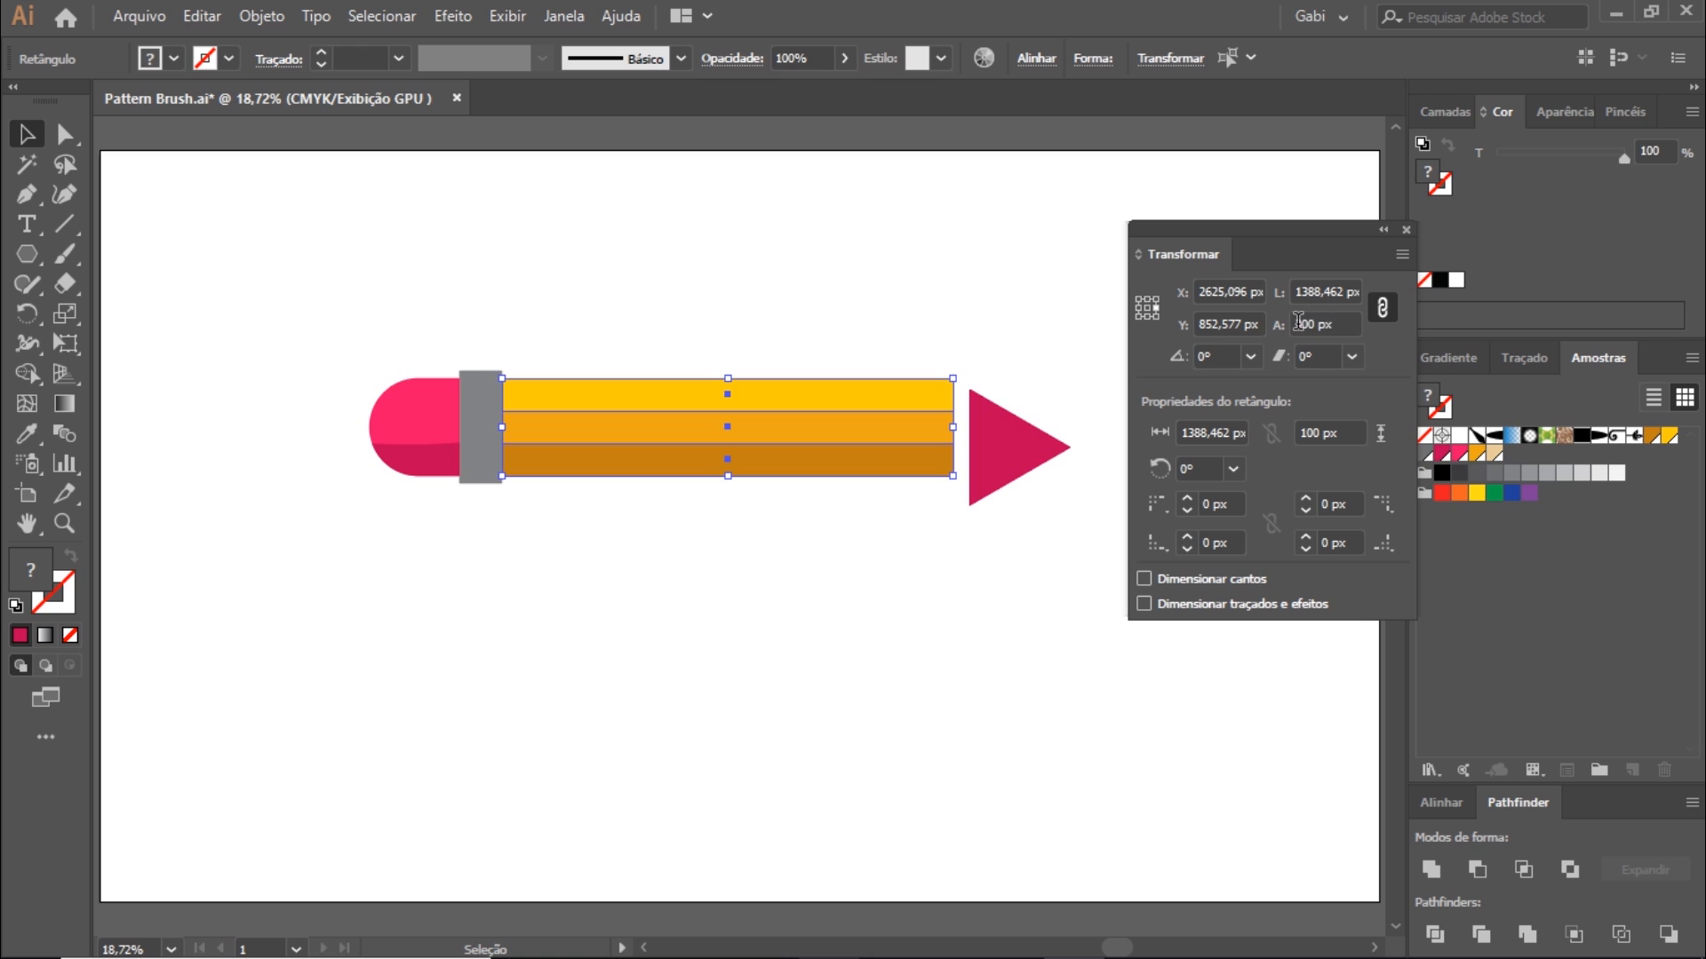
pyautogui.click(1009, 446)
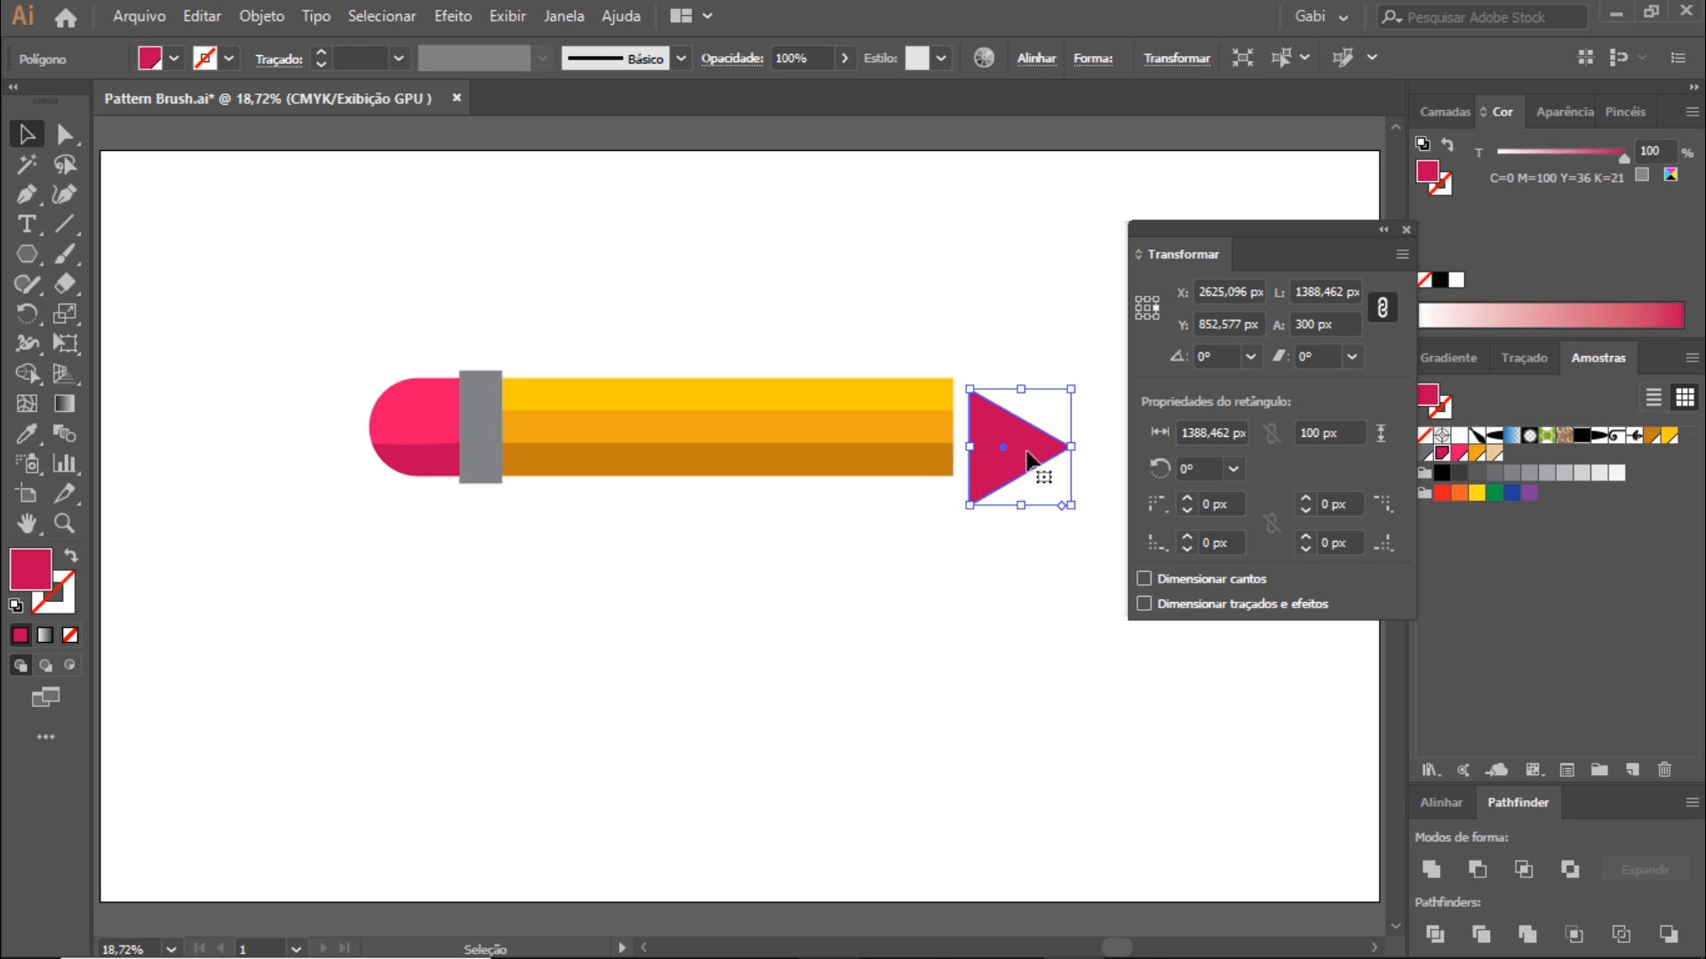
pyautogui.moveTo(1304, 324); pyautogui.dragTo(1356, 325)
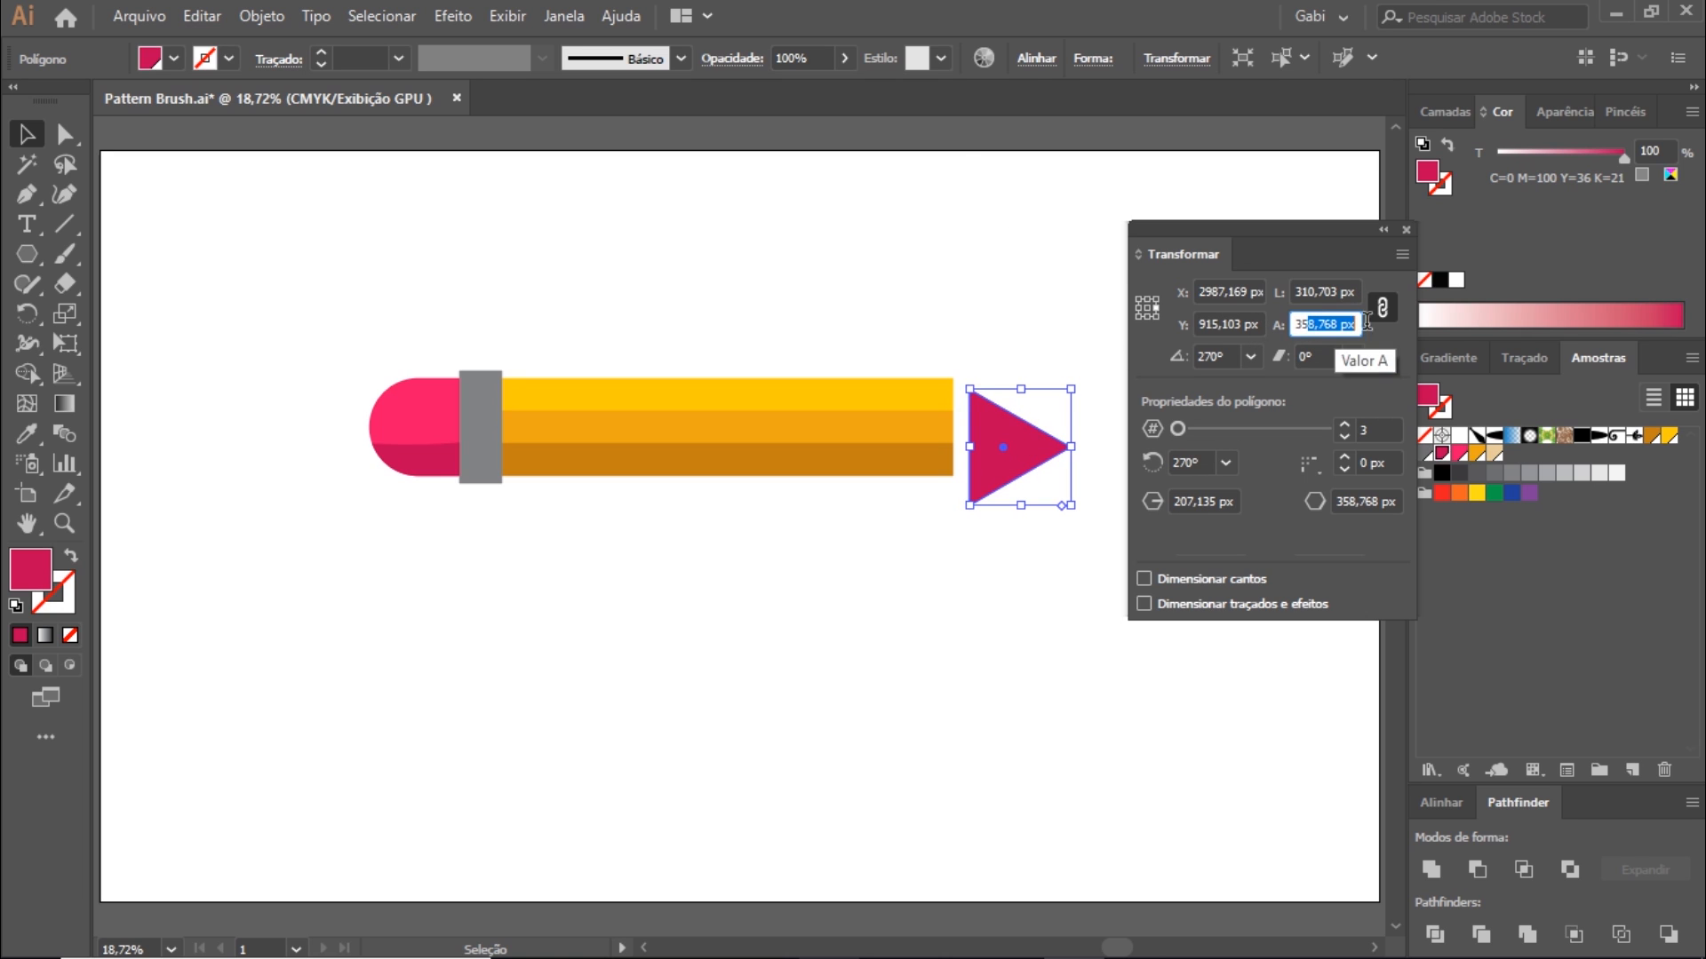
pyautogui.press('BackSpace')
pyautogui.press('BackSpace')
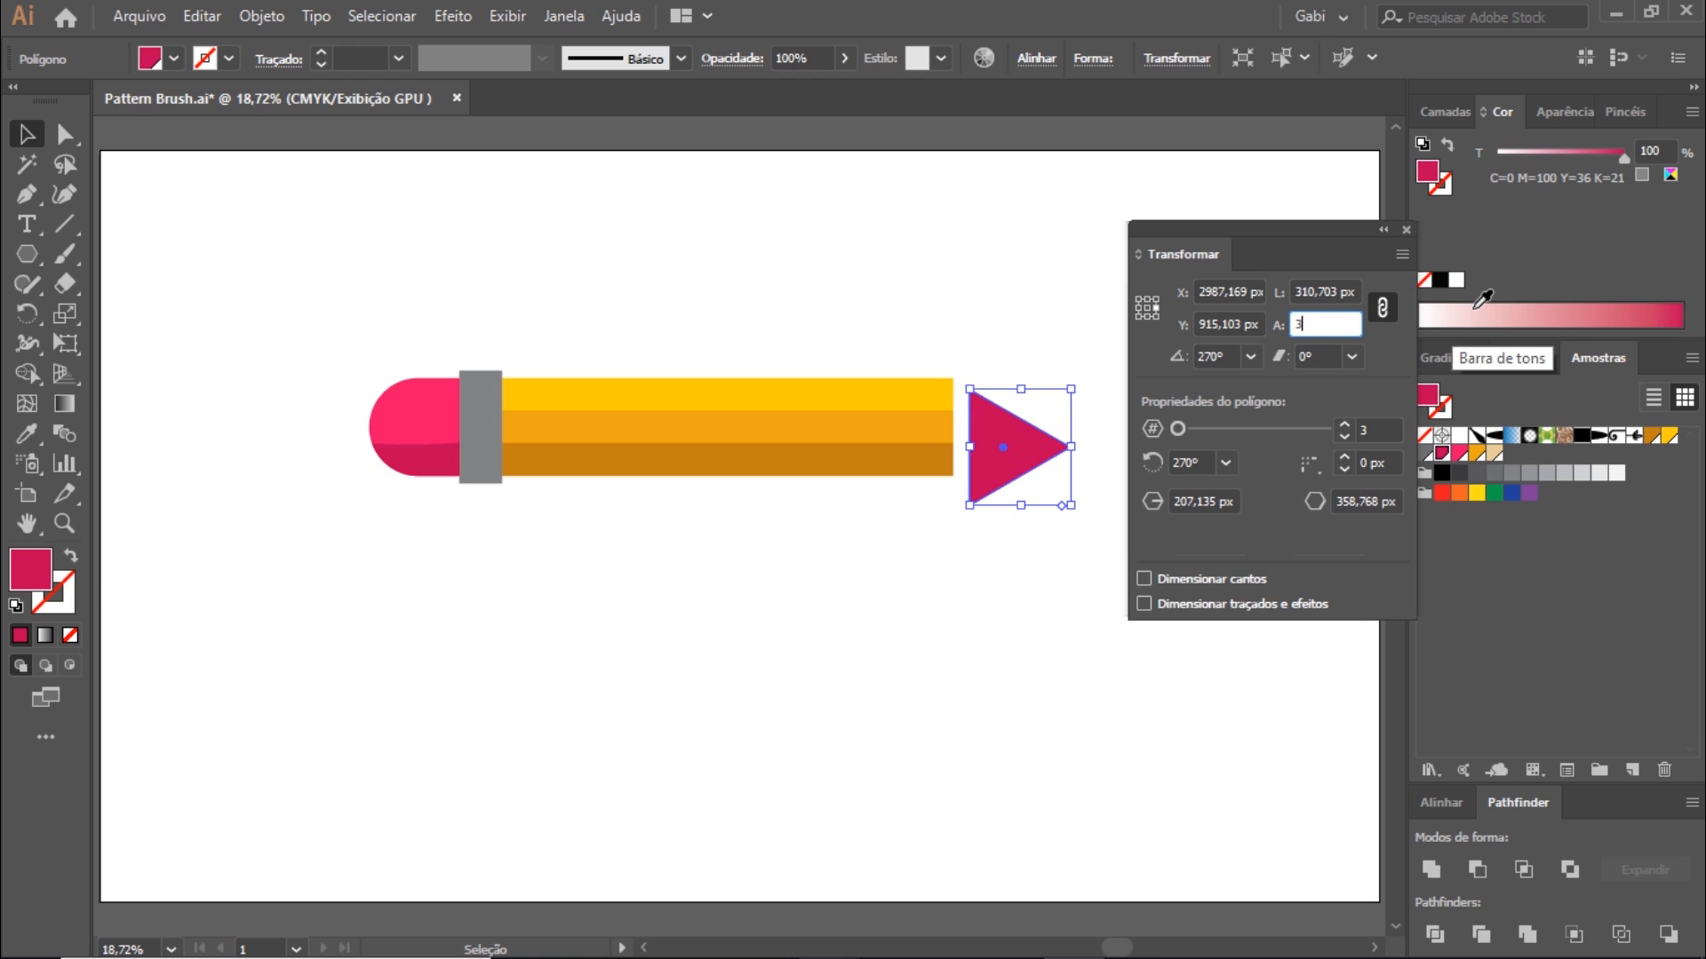
pyautogui.click(1095, 390)
pyautogui.moveTo(1027, 448)
pyautogui.mouseDown()
pyautogui.moveTo(1018, 412)
pyautogui.moveTo(995, 430)
pyautogui.mouseUp()
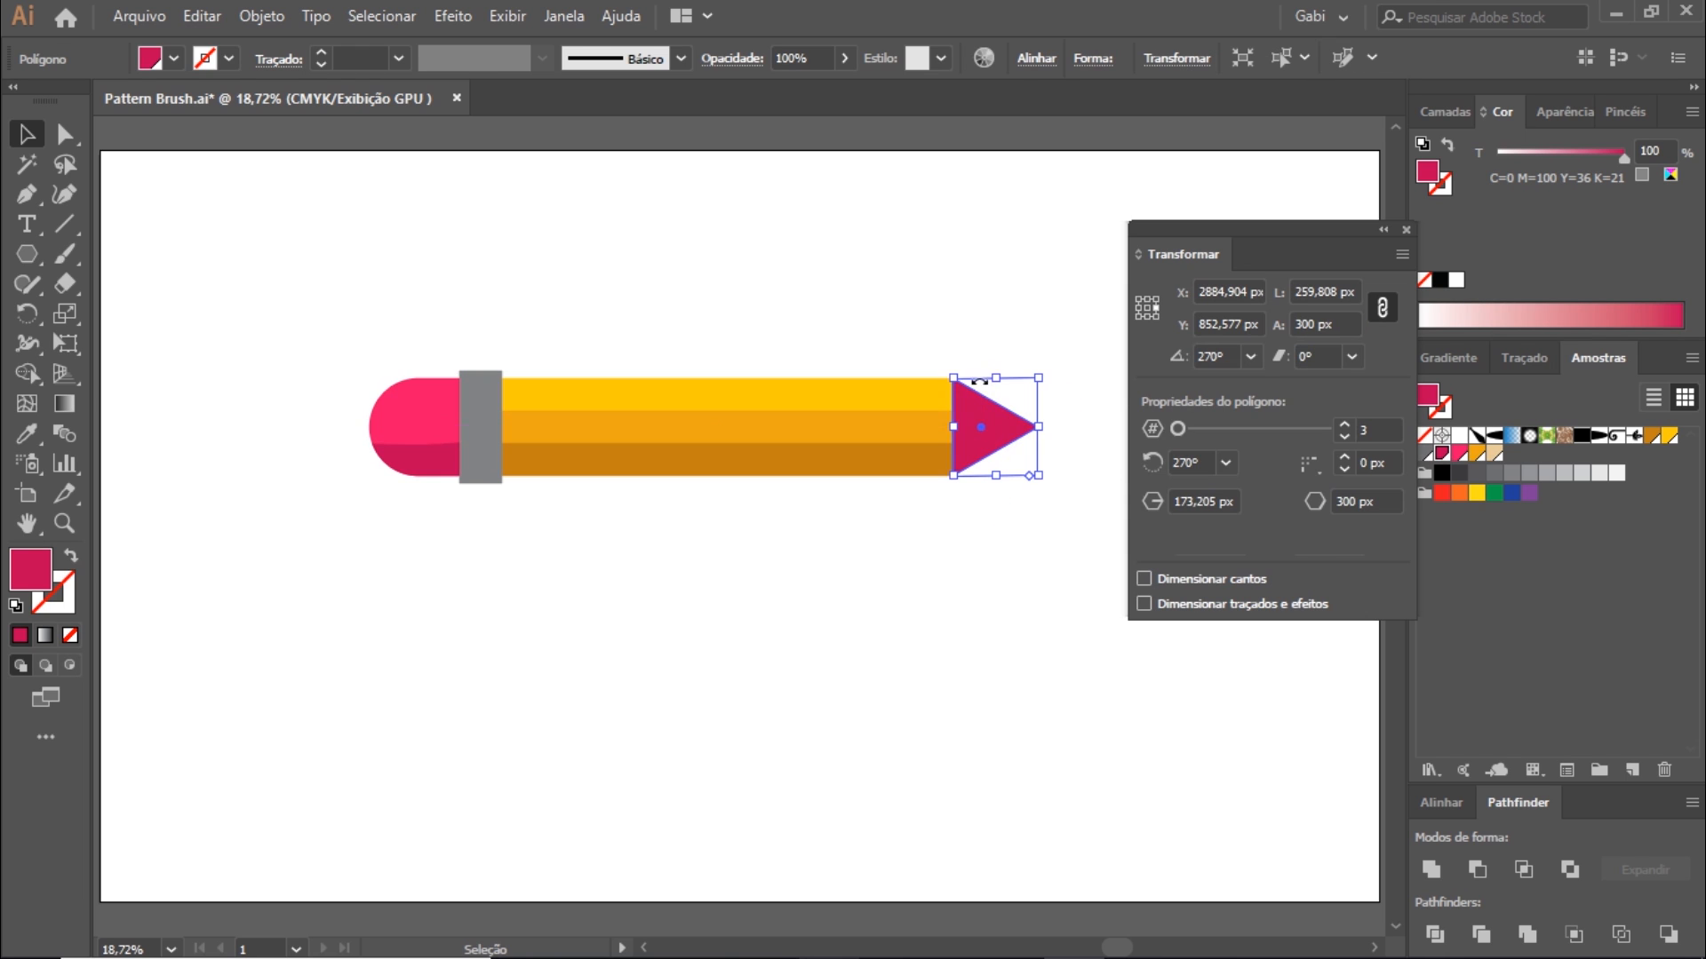
pyautogui.click(1018, 437)
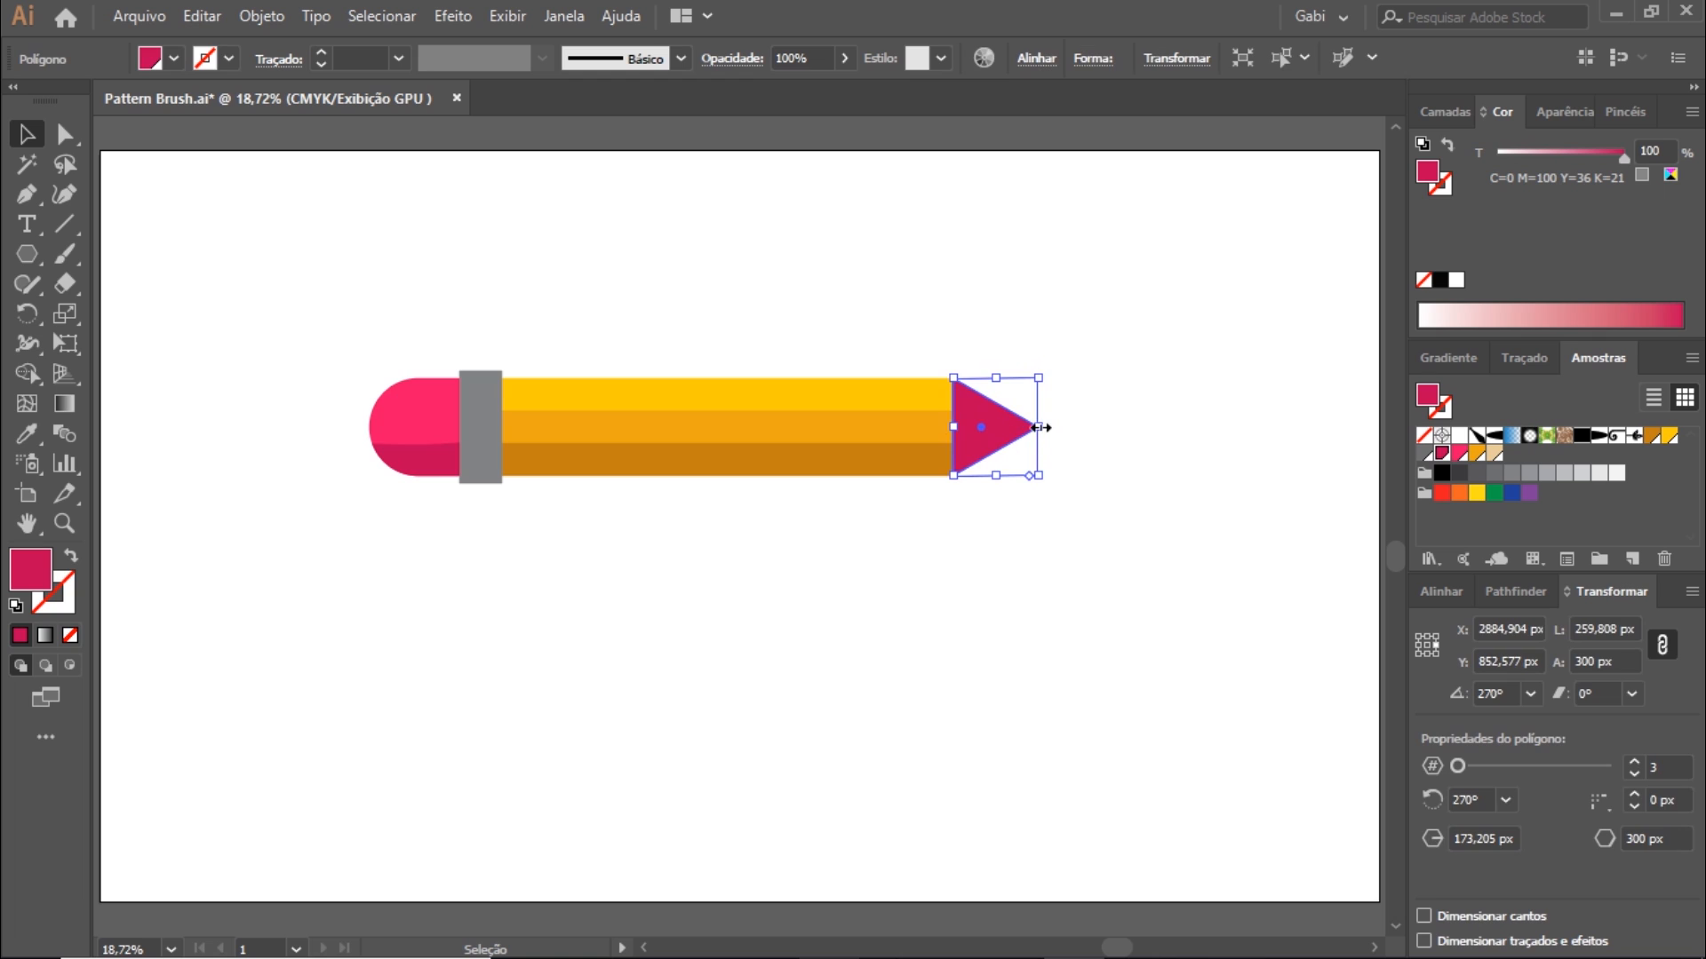
# Stretch the triangle to about 346 px long and fill it with the beige swatch C=0 M=12 Y=38 K=10.
pyautogui.moveTo(1040, 428); pyautogui.dragTo(1073, 430)
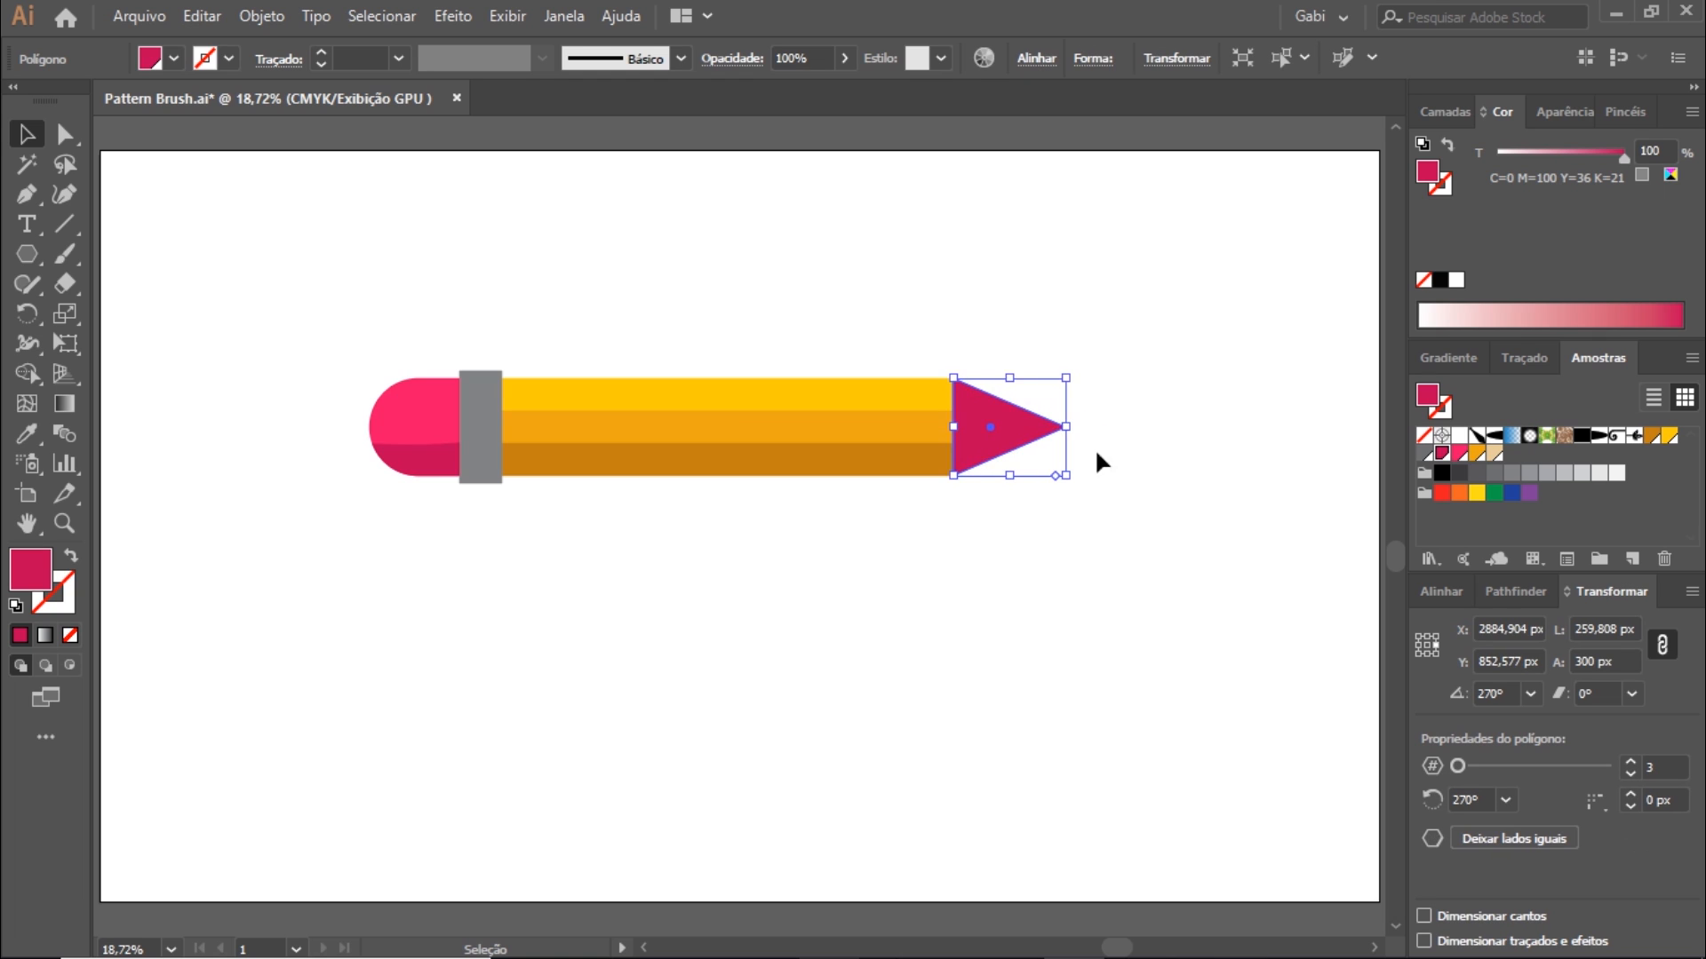
pyautogui.click(1150, 494)
pyautogui.click(1028, 450)
pyautogui.click(1494, 455)
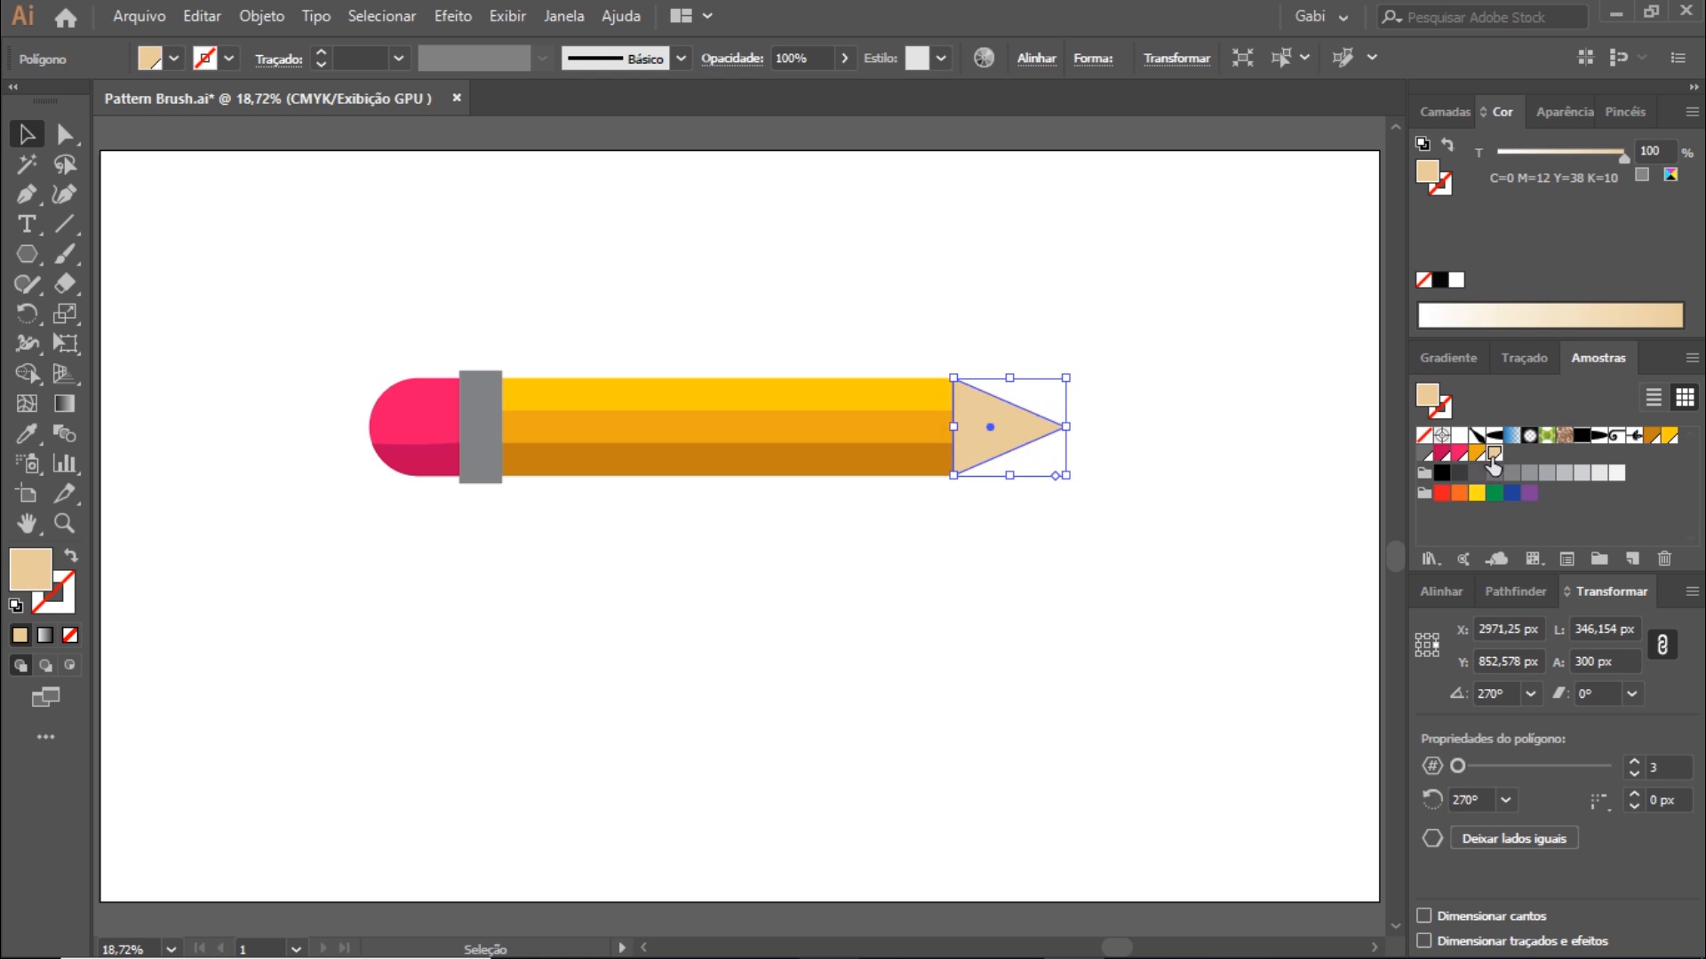
pyautogui.click(1225, 505)
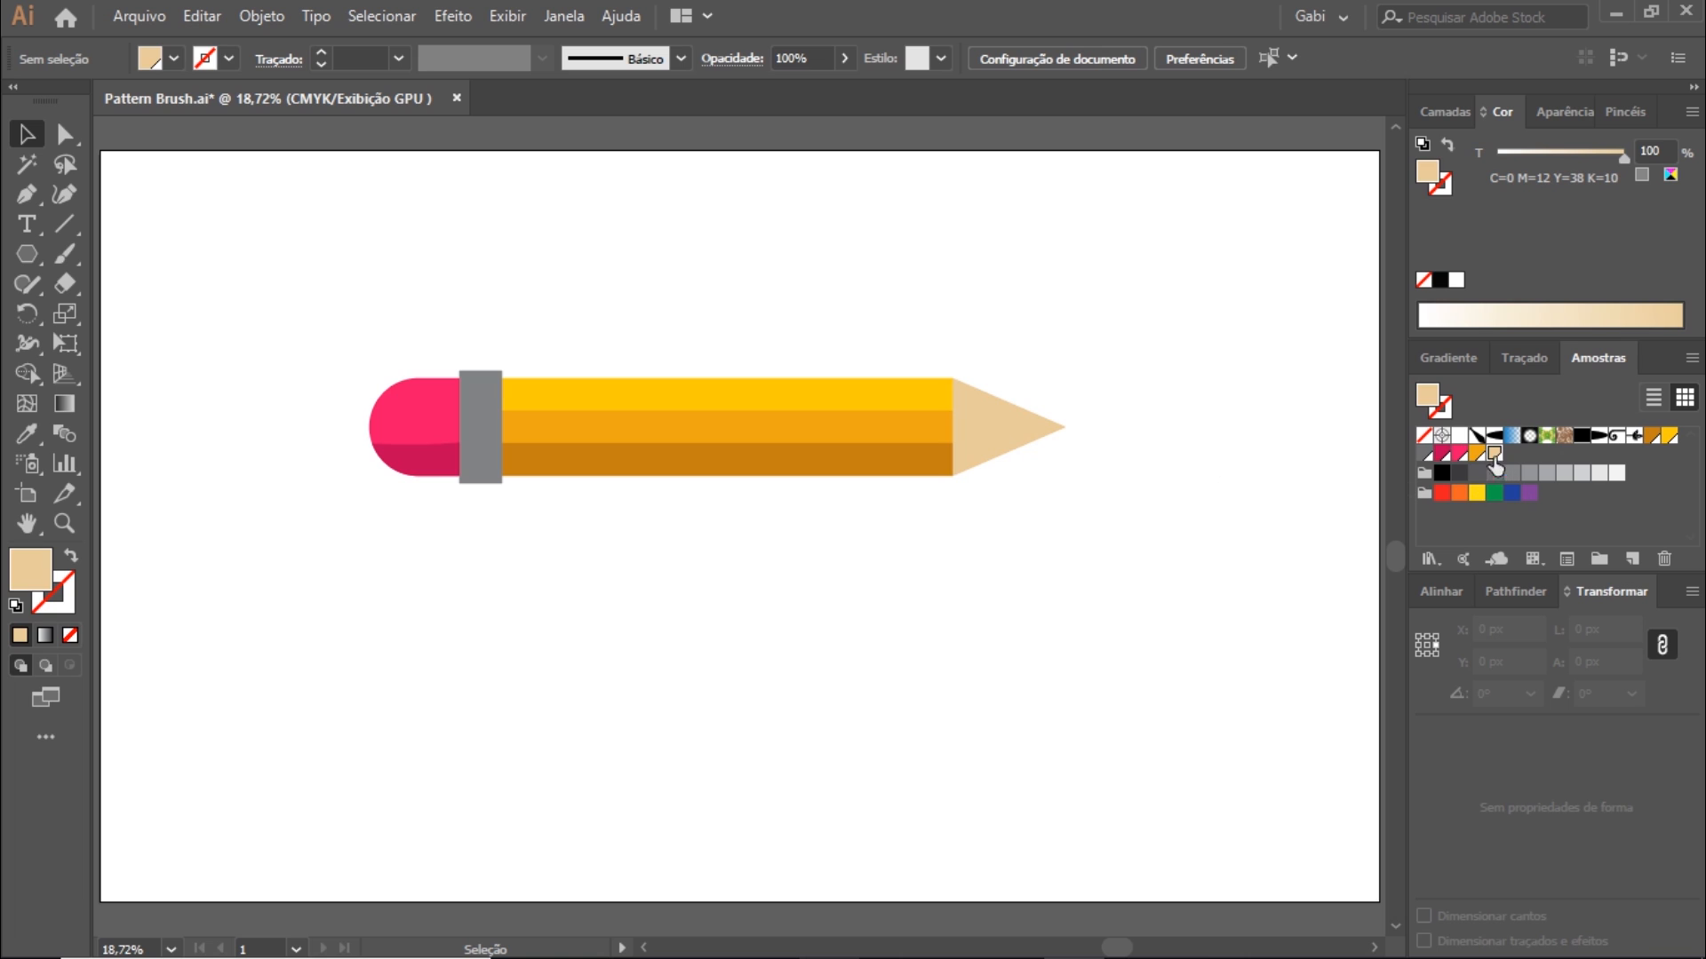
# Make a black pencil lead about 112 px long from an in-place copy of the beige triangle, erasing the wider part.
pyautogui.moveTo(1022, 436)
pyautogui.mouseDown()
pyautogui.moveTo(381, 472)
pyautogui.moveTo(418, 431)
pyautogui.mouseUp()
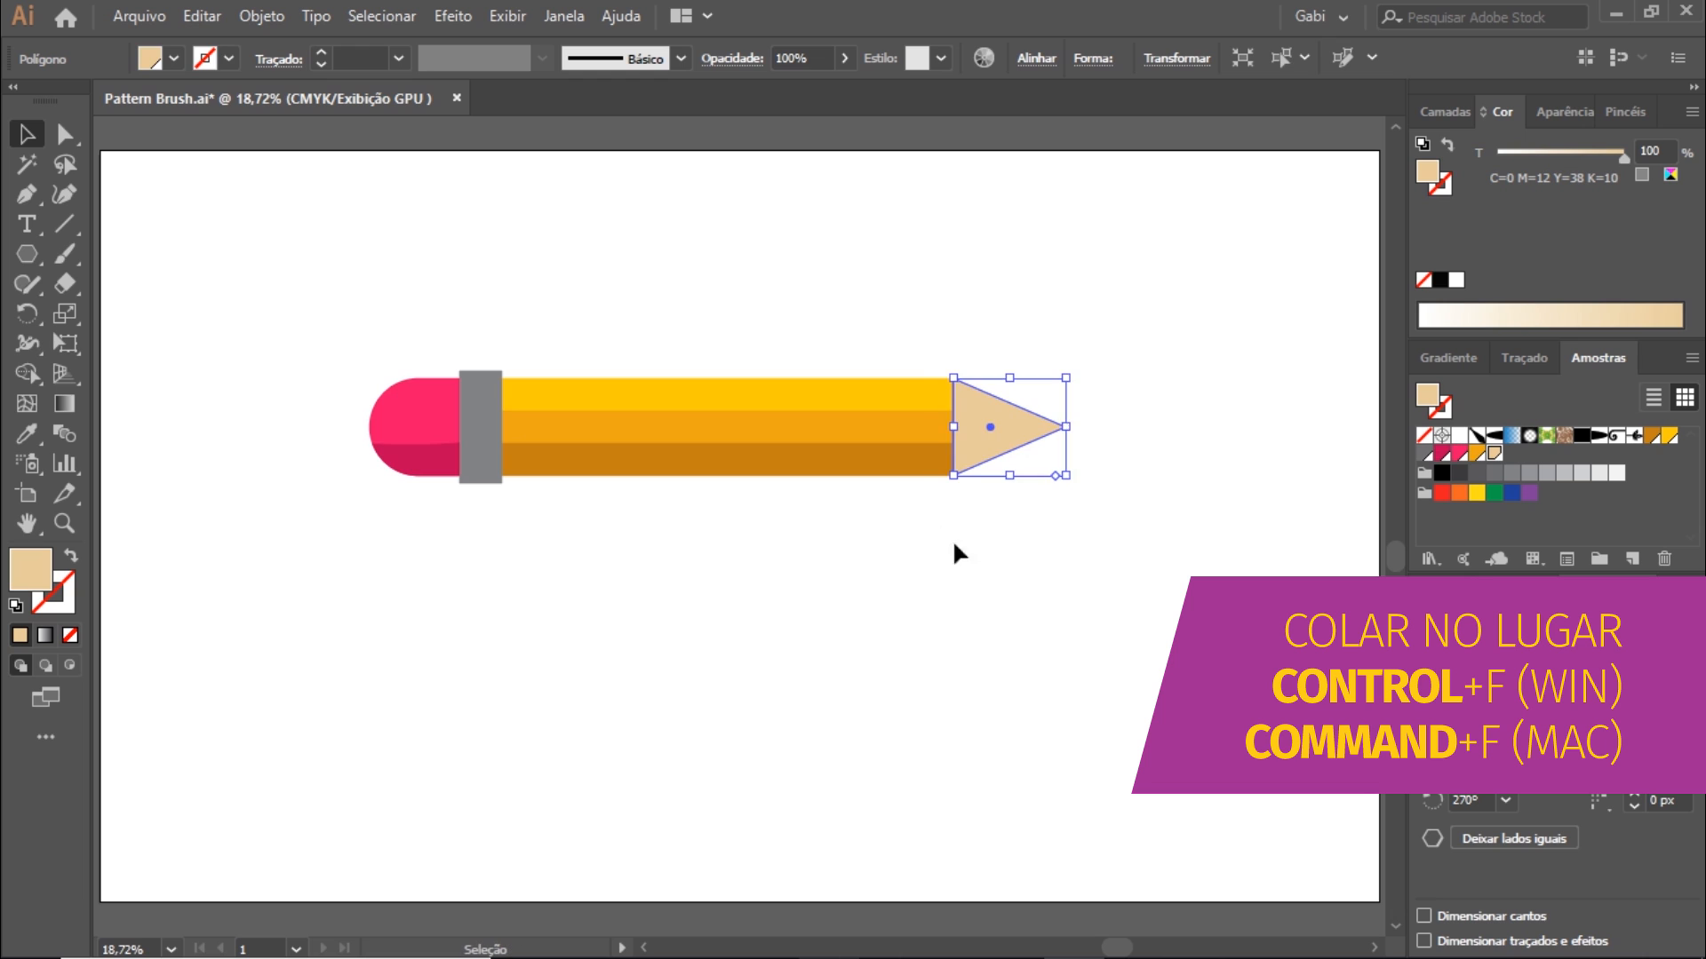
pyautogui.click(1058, 485)
pyautogui.moveTo(1061, 505); pyautogui.dragTo(1062, 506)
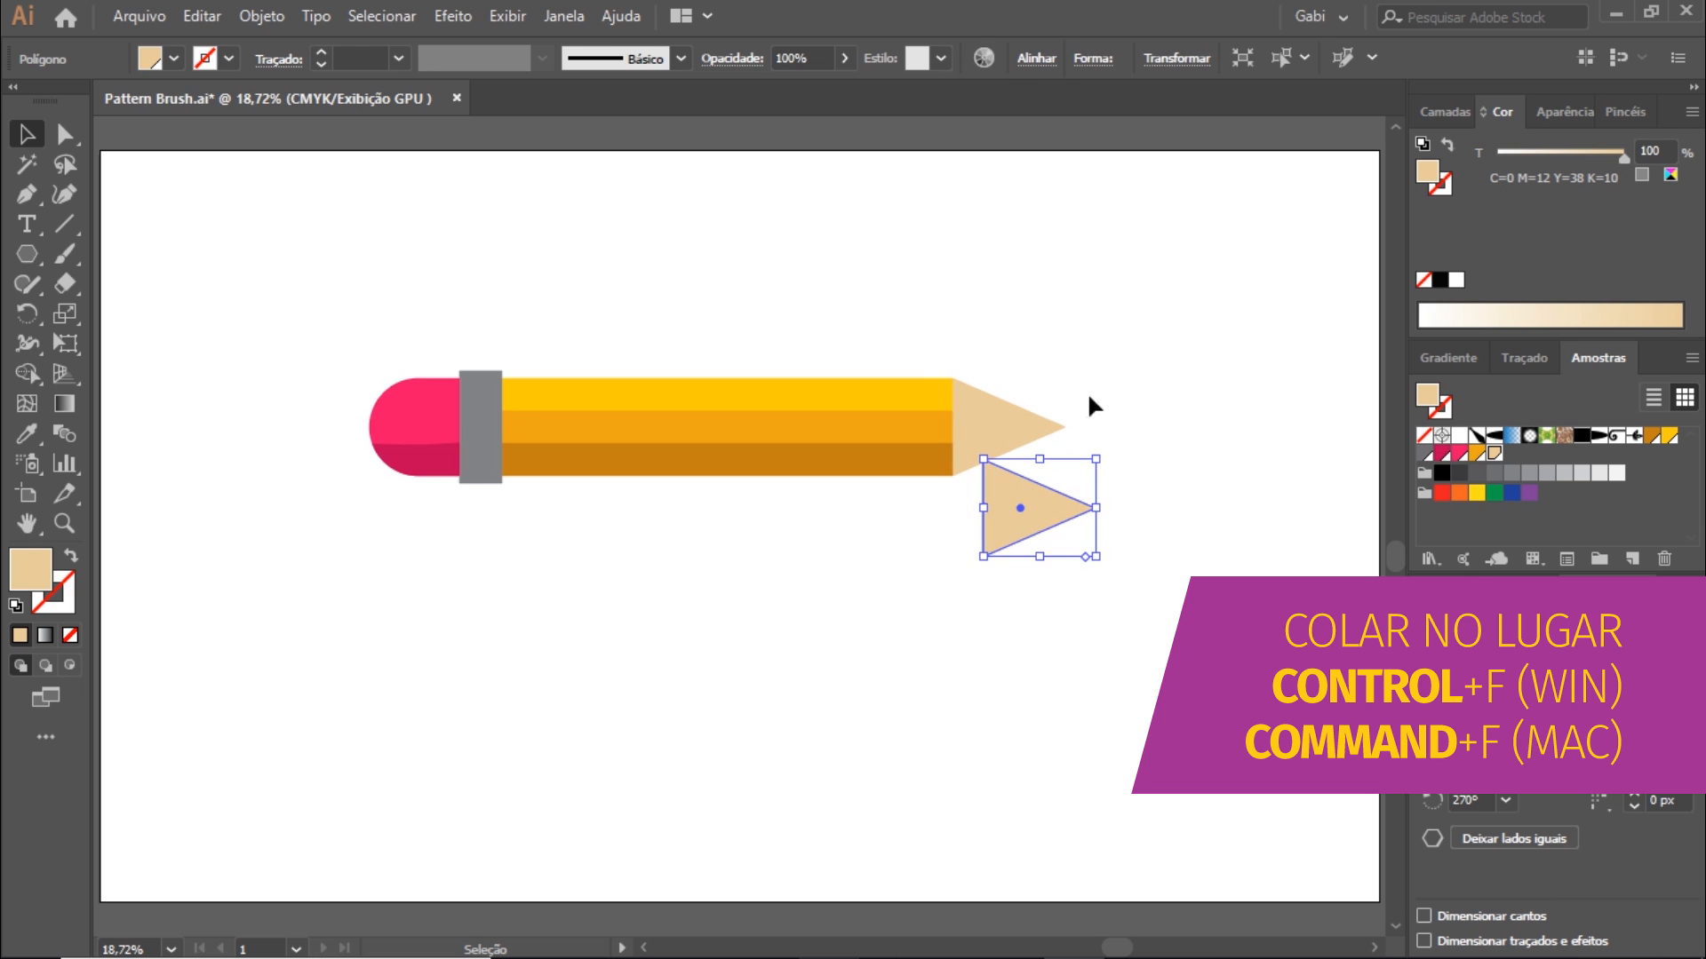
pyautogui.hotkey('ctrl', 'z')
pyautogui.hotkey('shift', 'e')
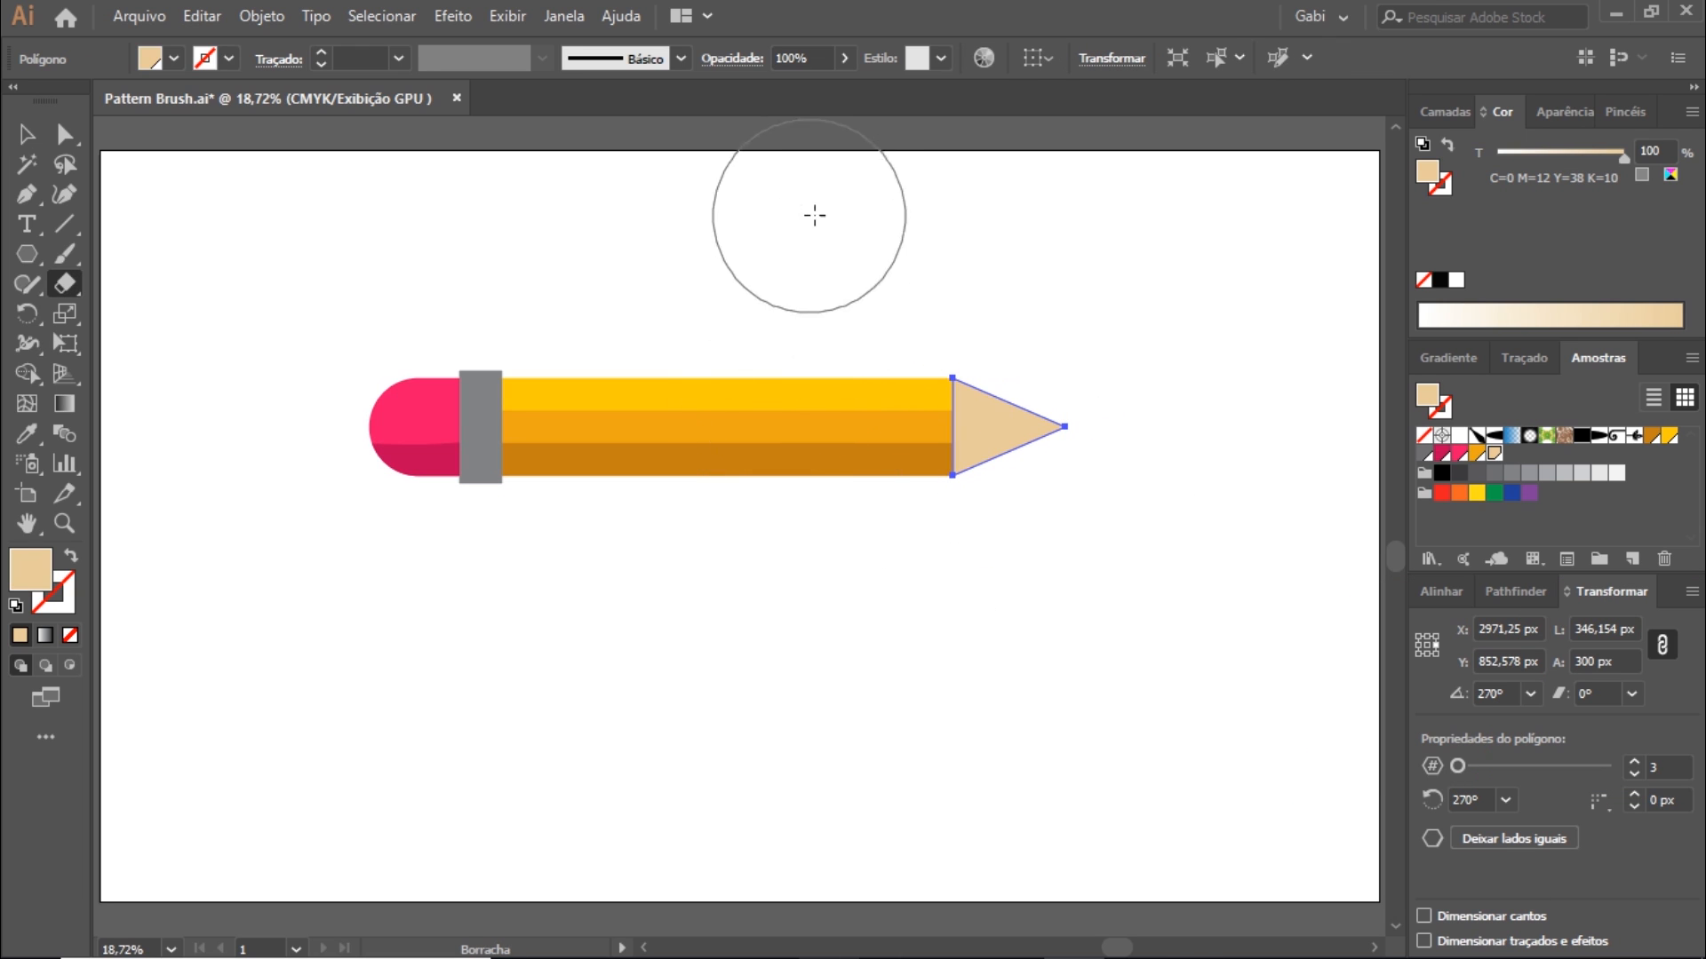
pyautogui.moveTo(820, 228)
pyautogui.mouseDown()
pyautogui.moveTo(876, 400)
pyautogui.moveTo(988, 578)
pyautogui.moveTo(1029, 609)
pyautogui.mouseUp()
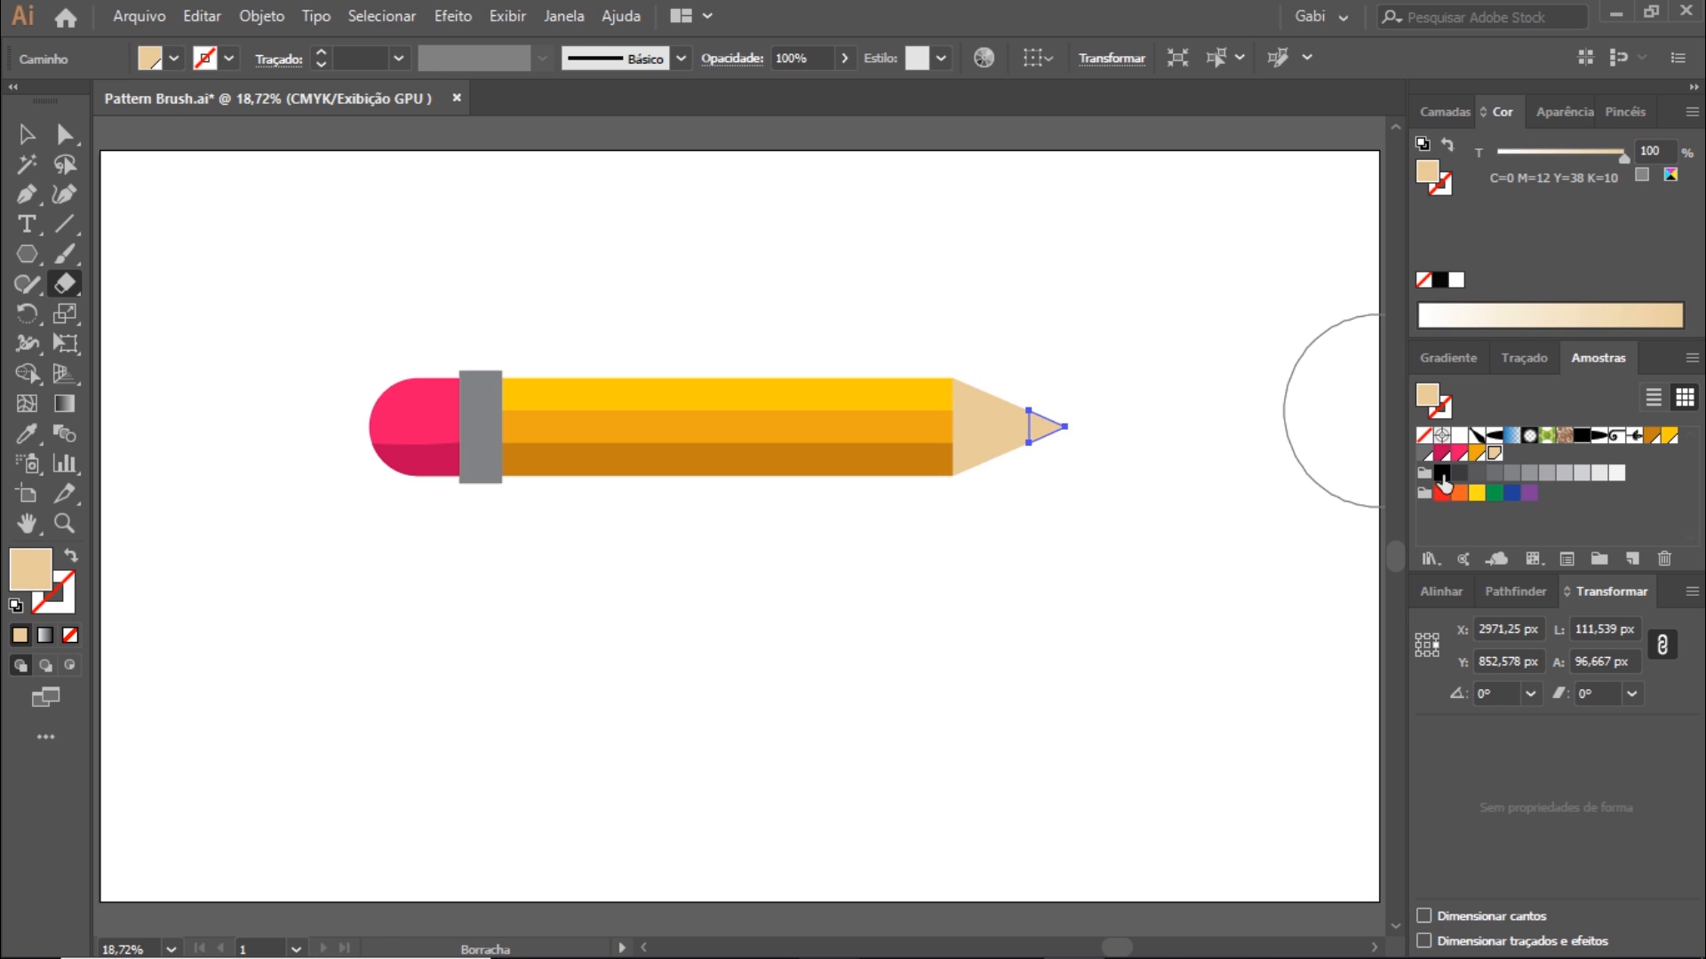
pyautogui.click(1444, 475)
# Paste another copy of the beige triangle in place and erase its upper part, keeping a lower strip that tapers toward the point.
pyautogui.click(64, 134)
pyautogui.click(971, 449)
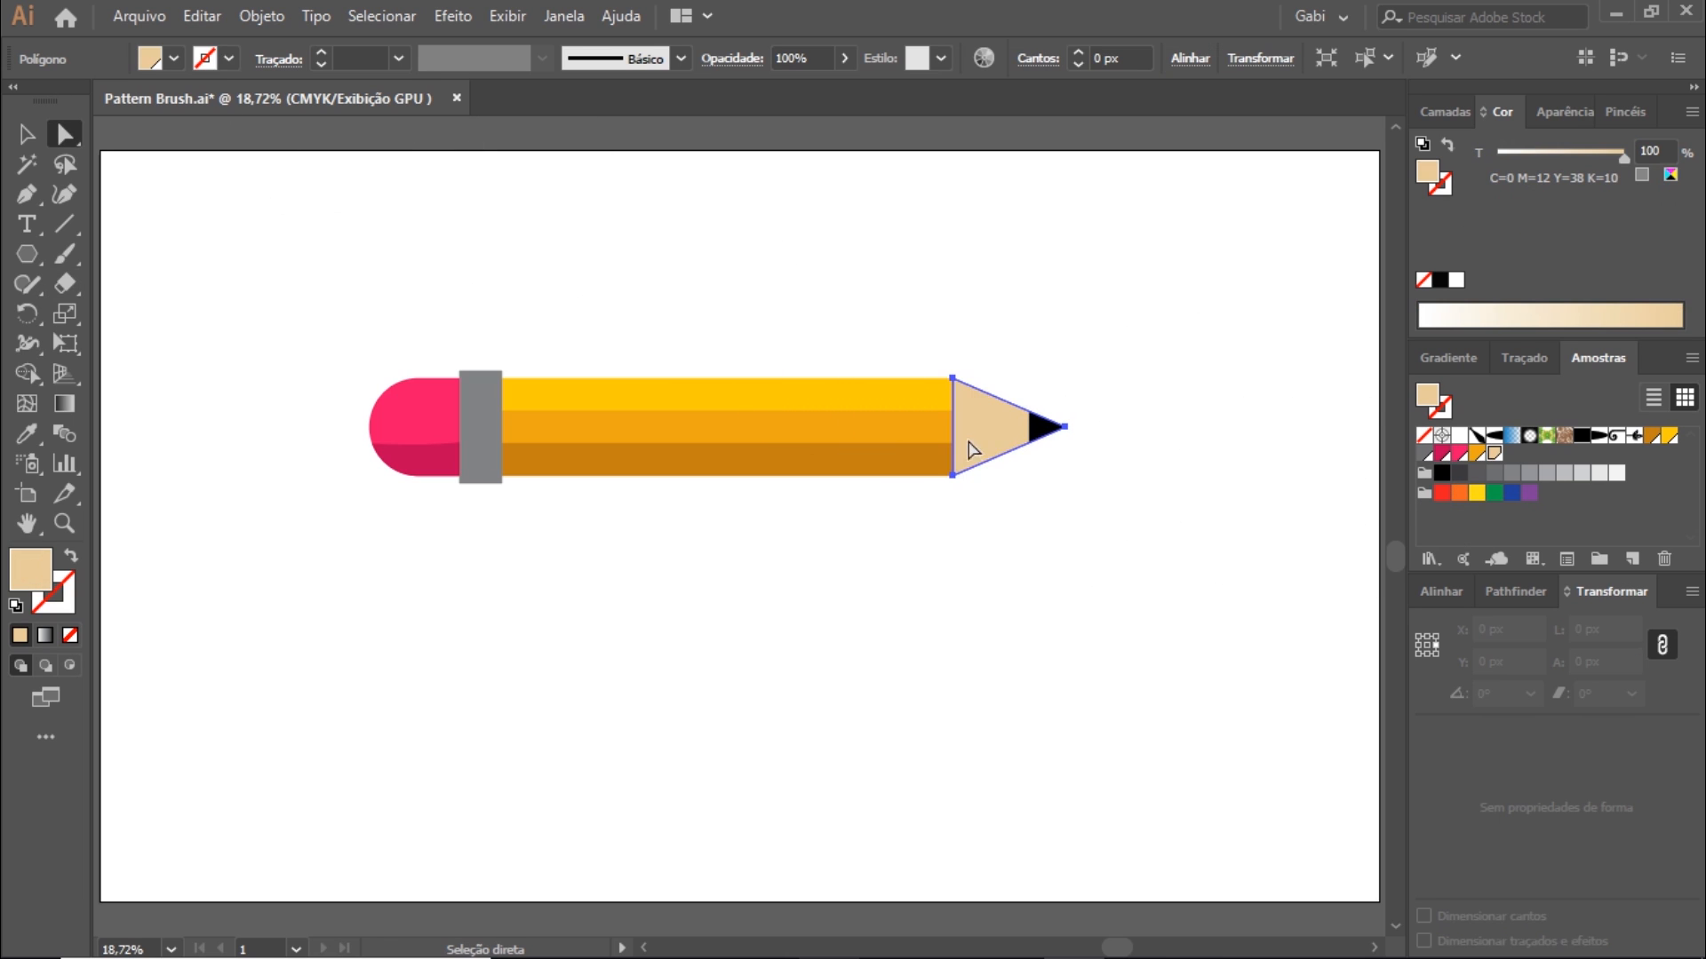
pyautogui.hotkey('ctrl', 'c')
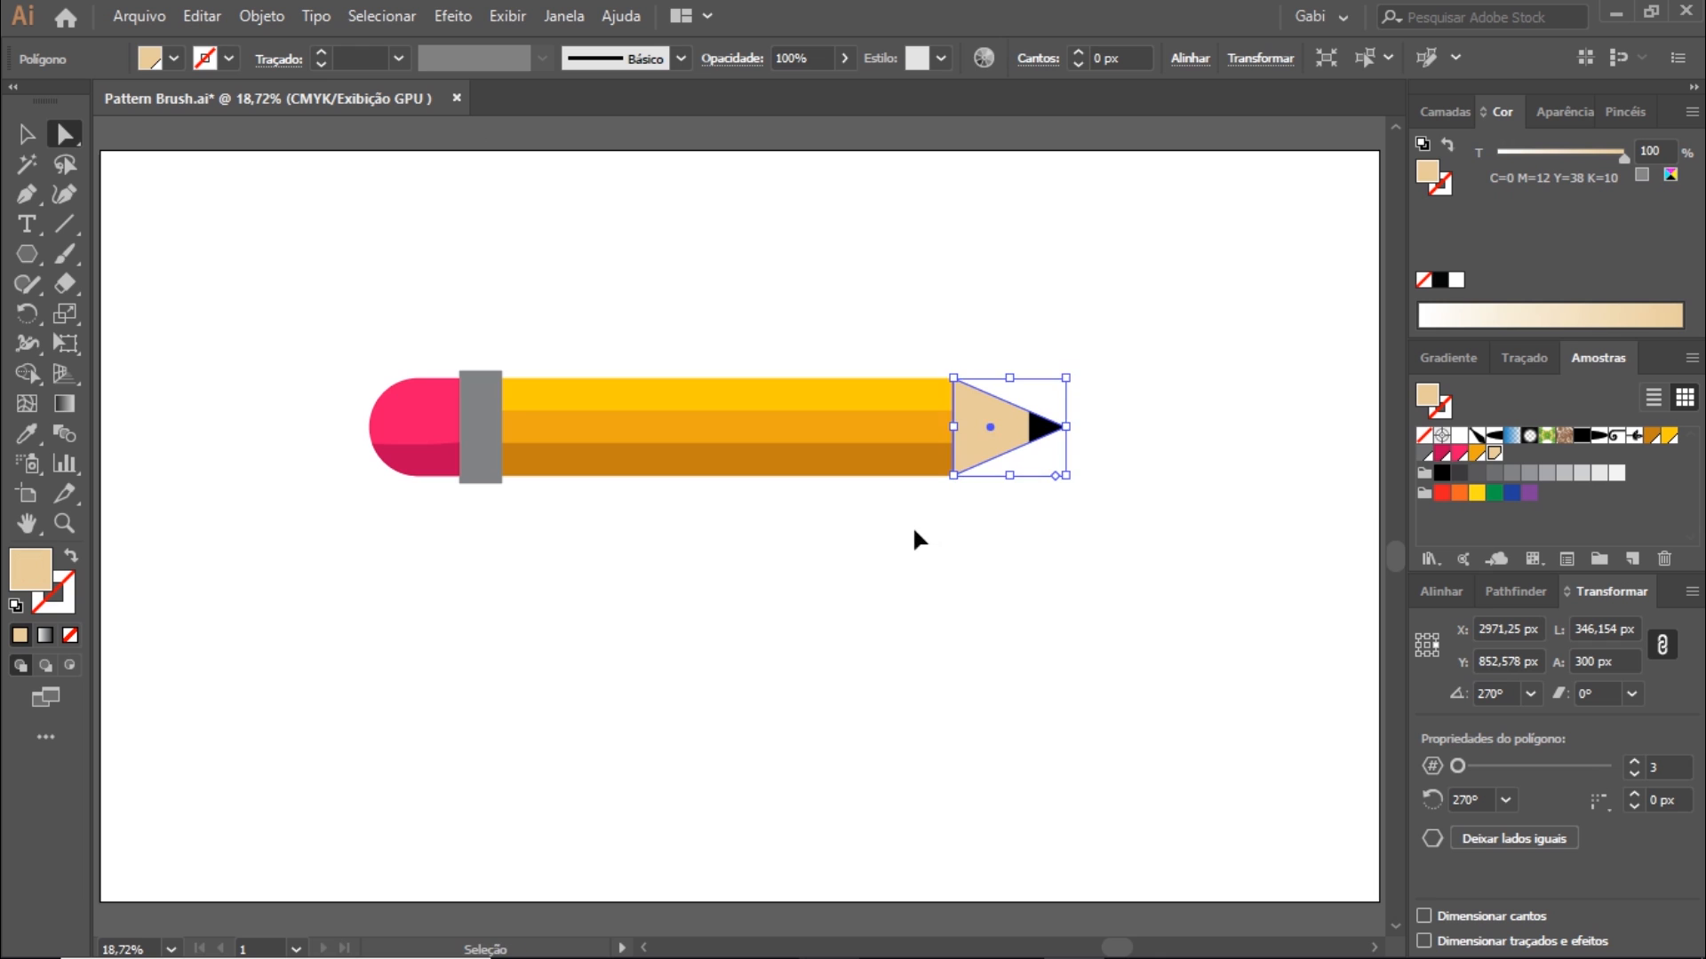
pyautogui.click(1001, 373)
pyautogui.moveTo(992, 439); pyautogui.dragTo(1003, 524)
pyautogui.hotkey('ctrl', 'z')
pyautogui.hotkey('shift', 'e')
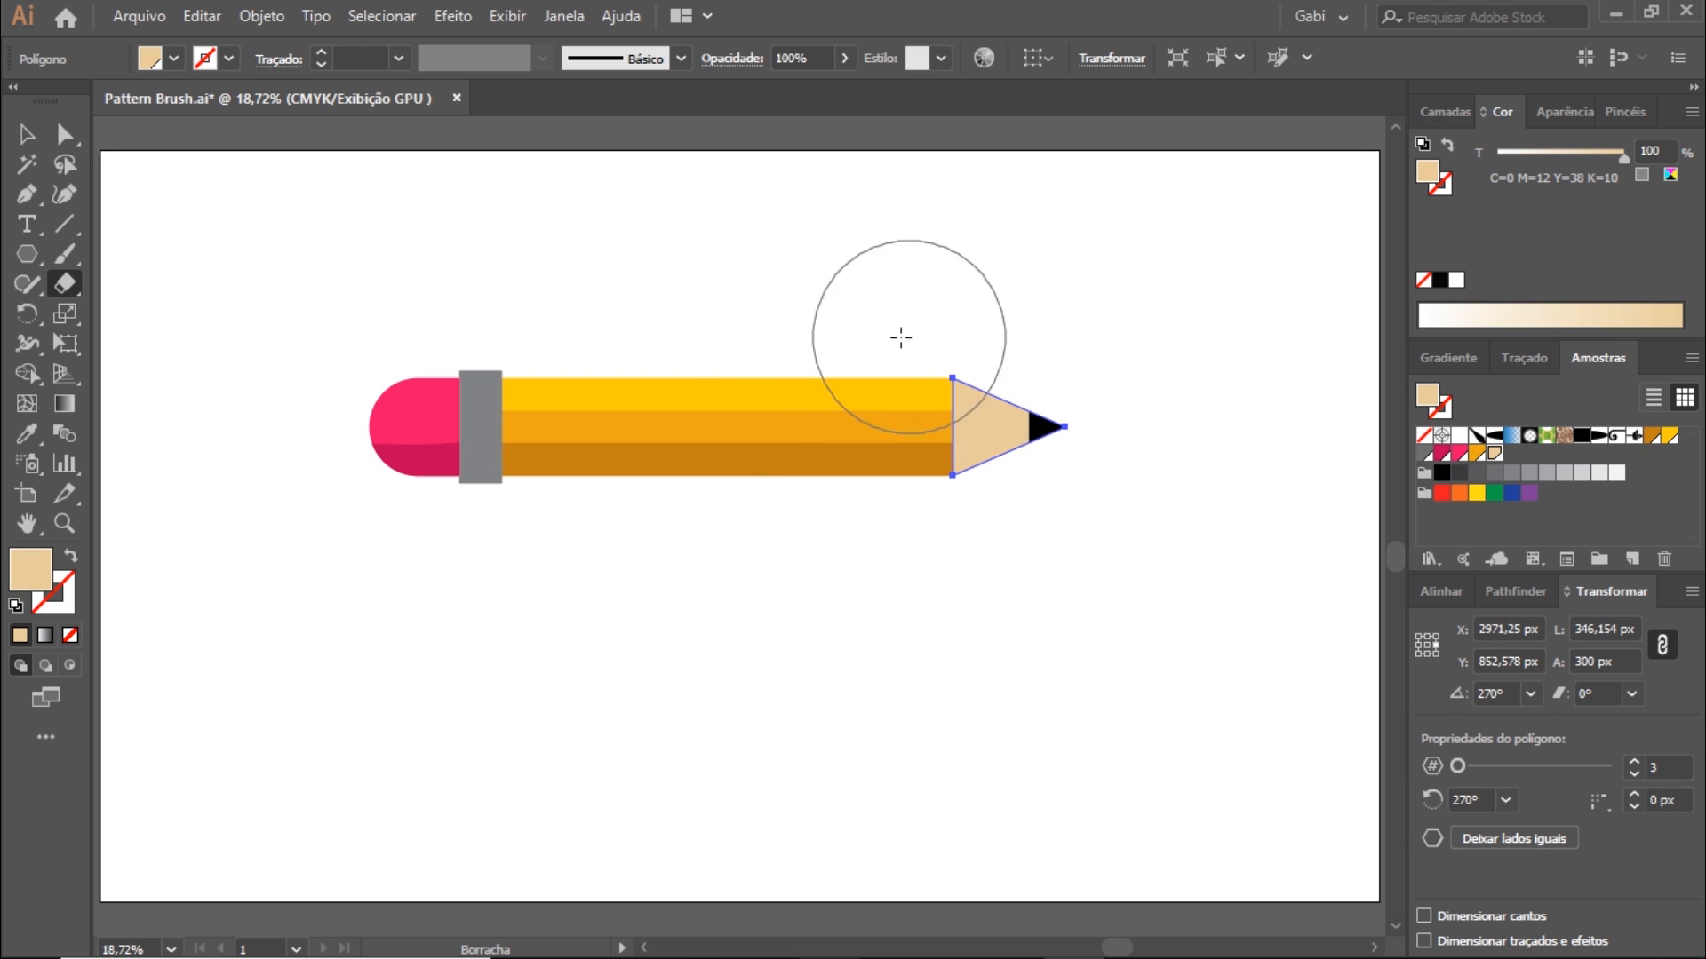
pyautogui.moveTo(838, 332)
pyautogui.mouseDown()
pyautogui.moveTo(941, 350)
pyautogui.moveTo(1066, 319)
pyautogui.mouseUp()
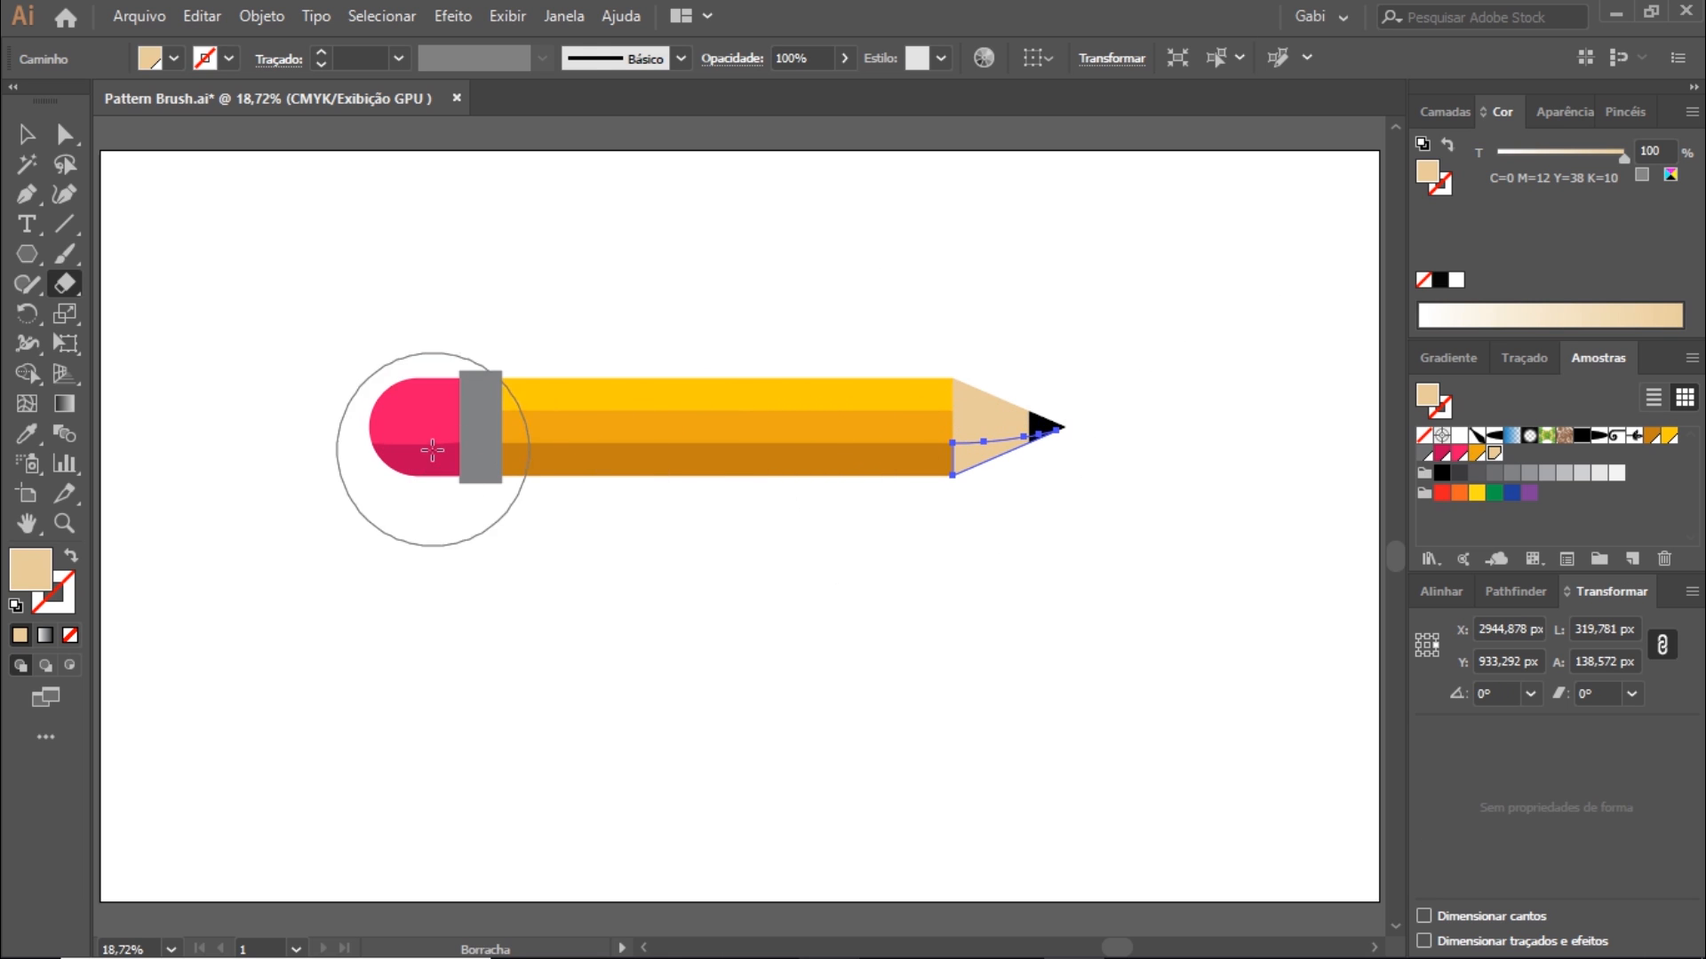
# Darken the lower strip of the beige tip to K=29 and send it behind the black lead.
pyautogui.press('v')
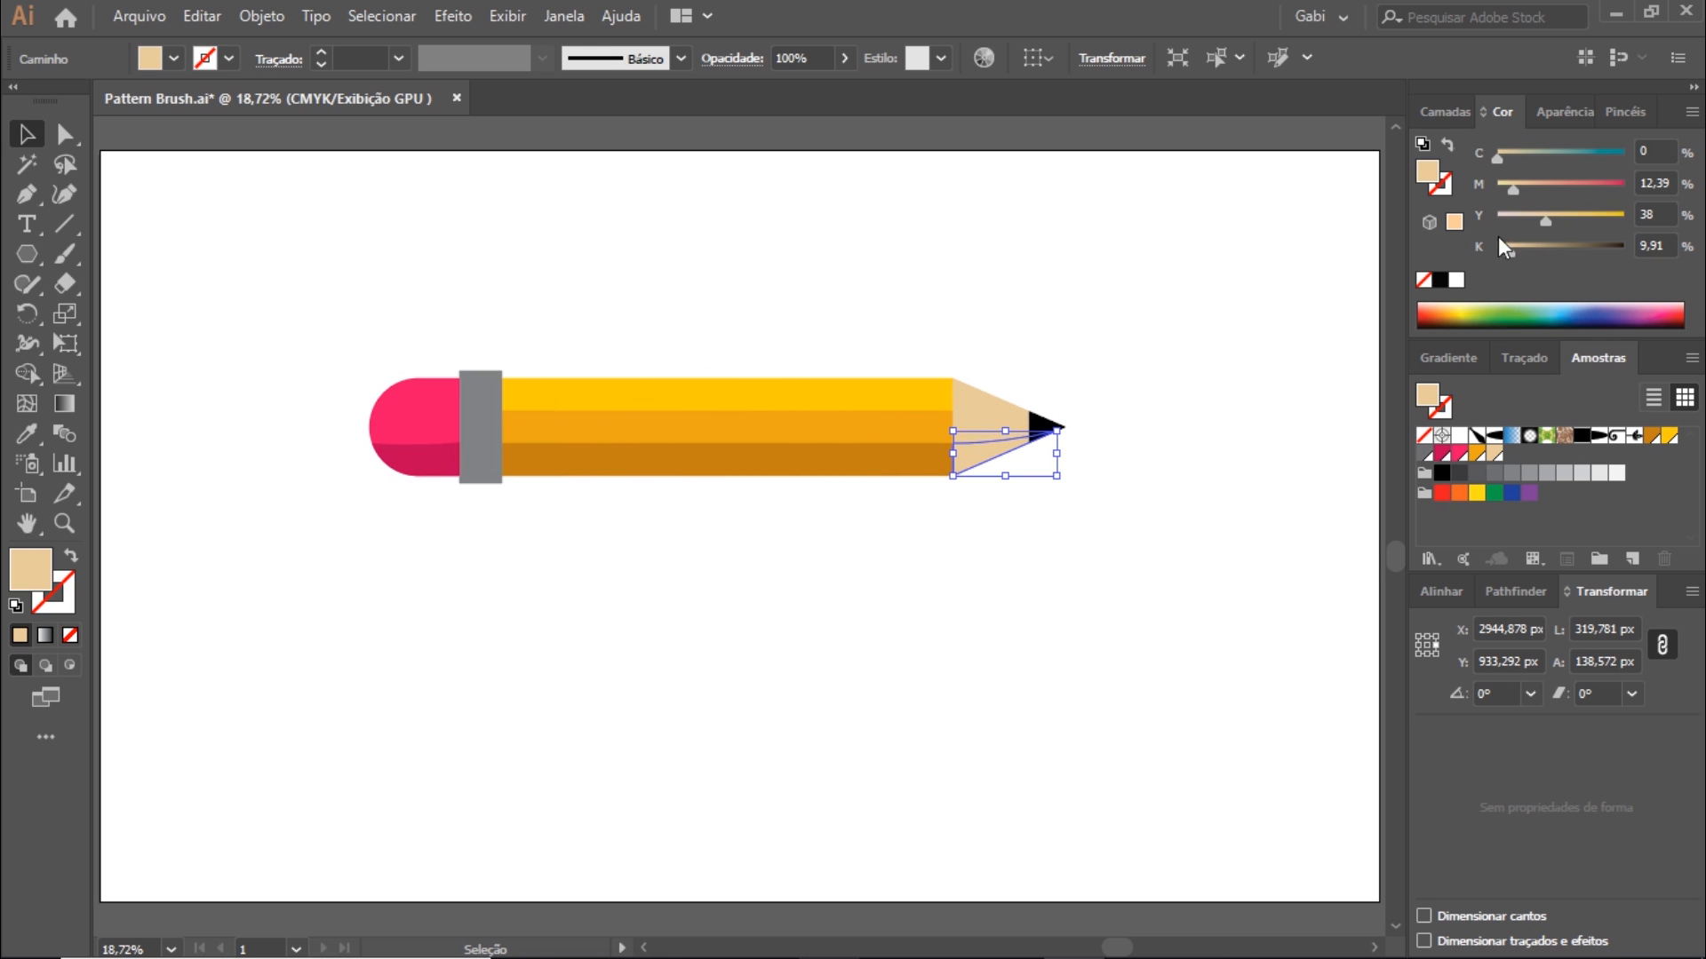
pyautogui.moveTo(1512, 252); pyautogui.dragTo(1525, 254)
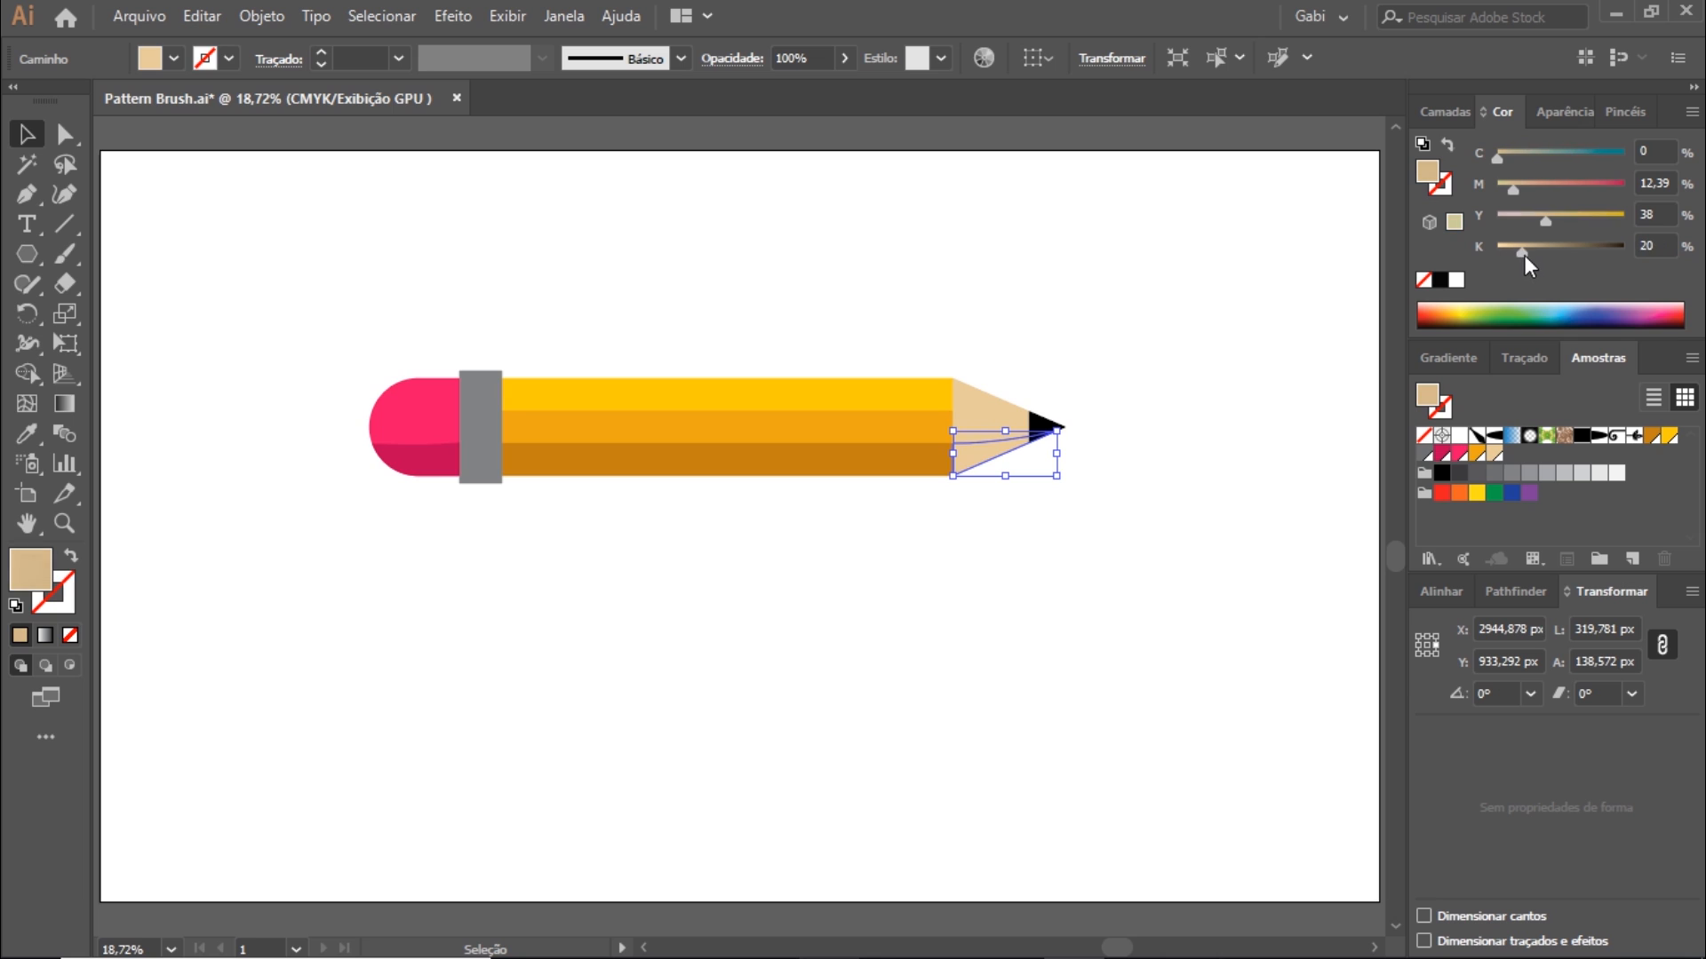
pyautogui.click(1255, 393)
pyautogui.click(989, 437)
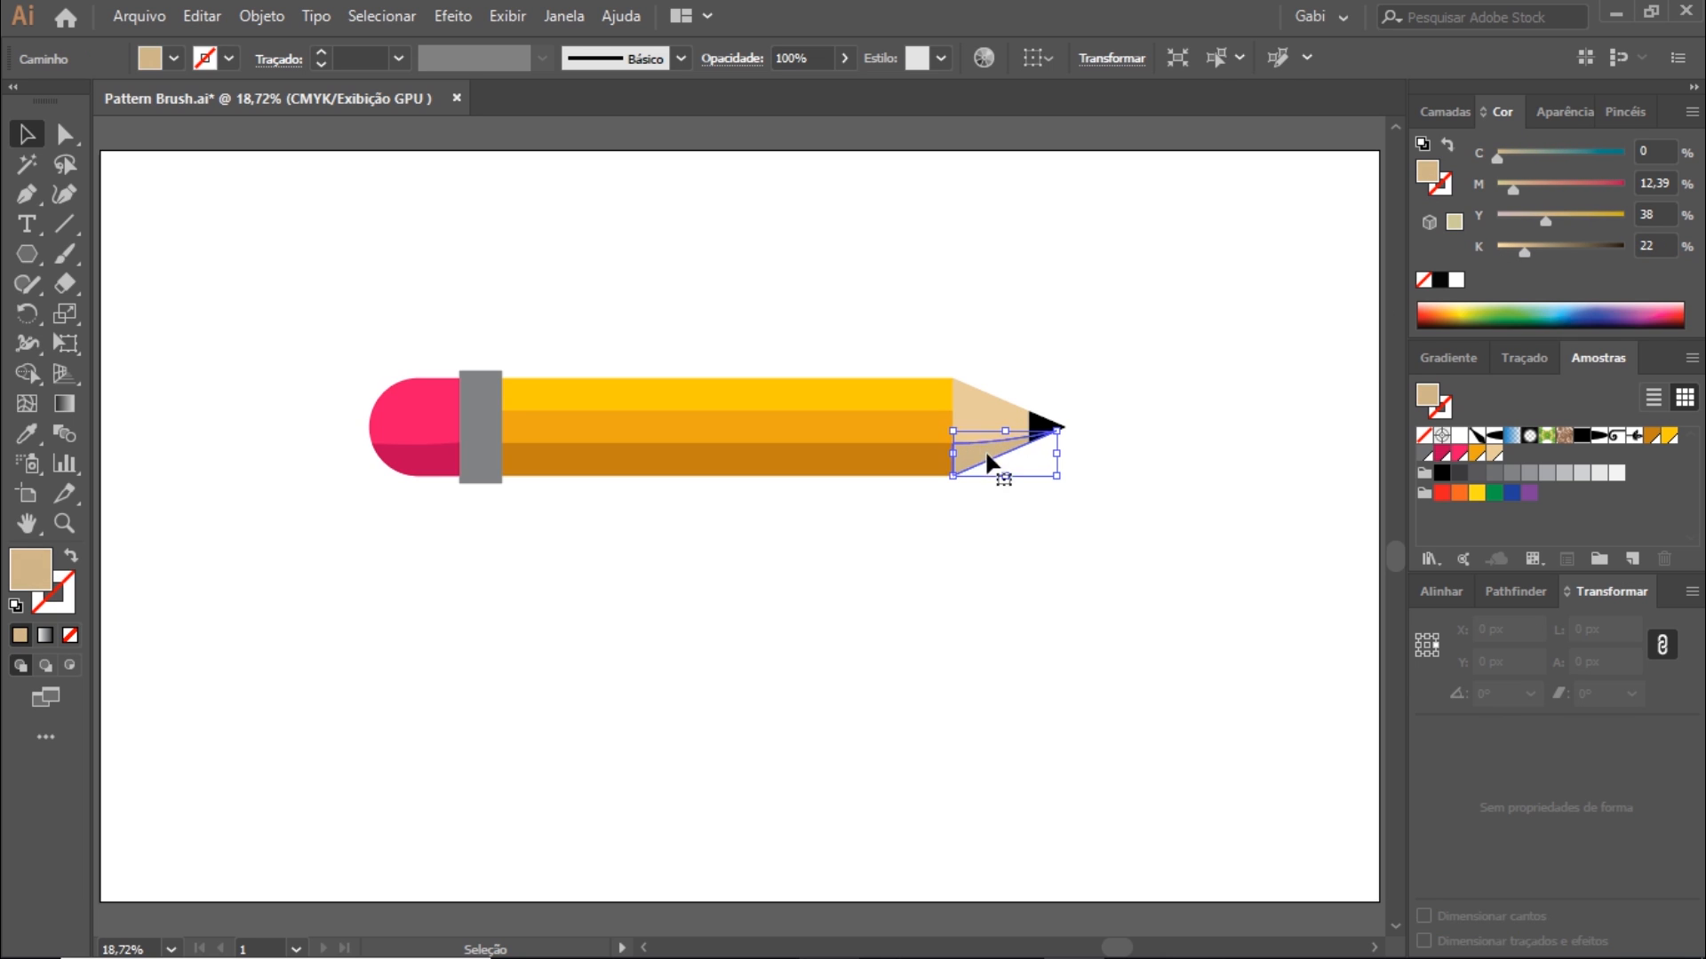
pyautogui.click(642, 702)
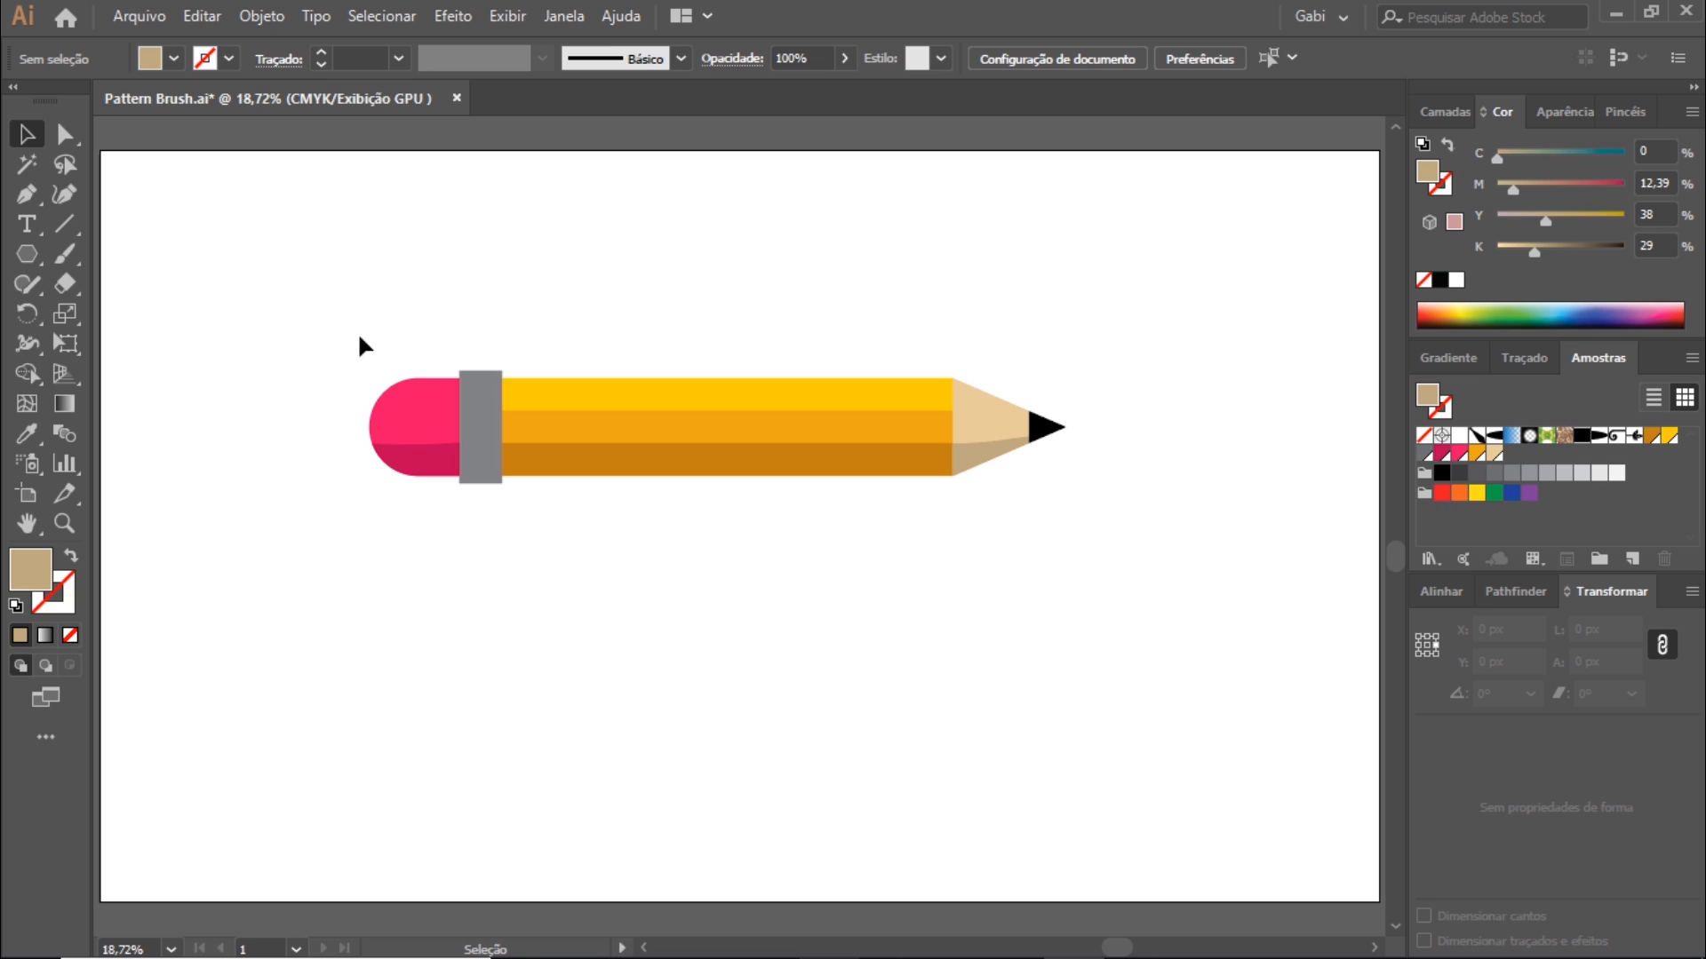
# Move both pink eraser pieces right to overlap half of the grey band and send them behind the band.
pyautogui.moveTo(364, 325)
pyautogui.mouseDown()
pyautogui.moveTo(419, 494)
pyautogui.moveTo(430, 451)
pyautogui.mouseUp()
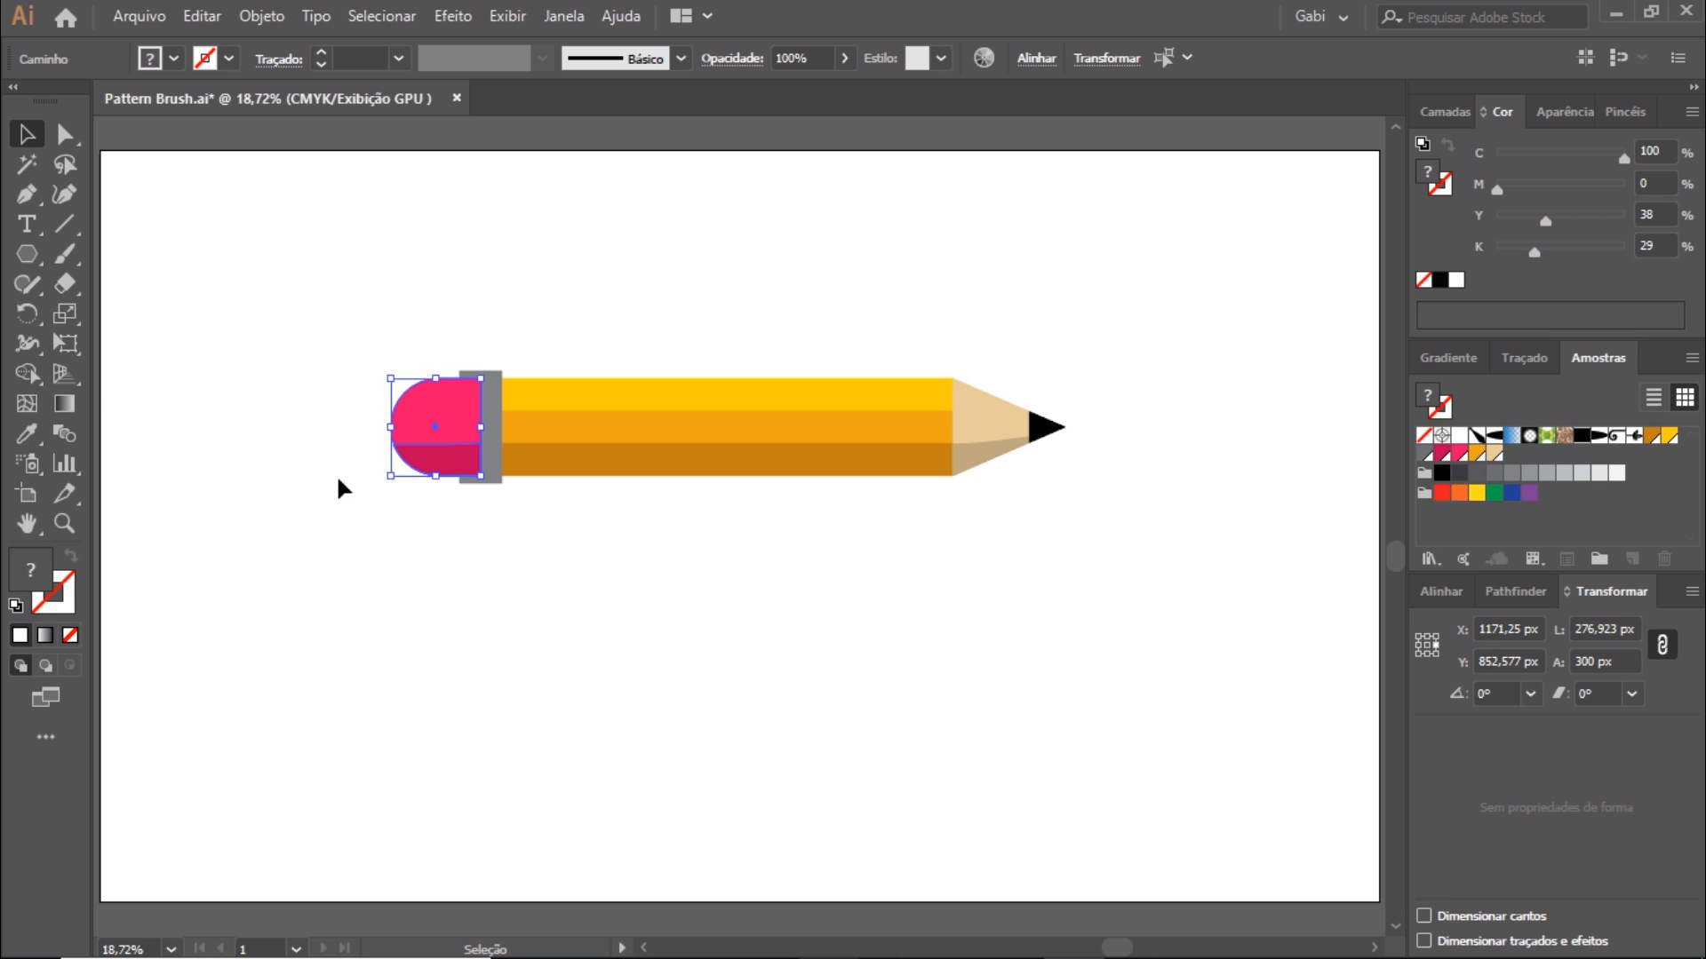
pyautogui.hotkey('ctrl', '[')
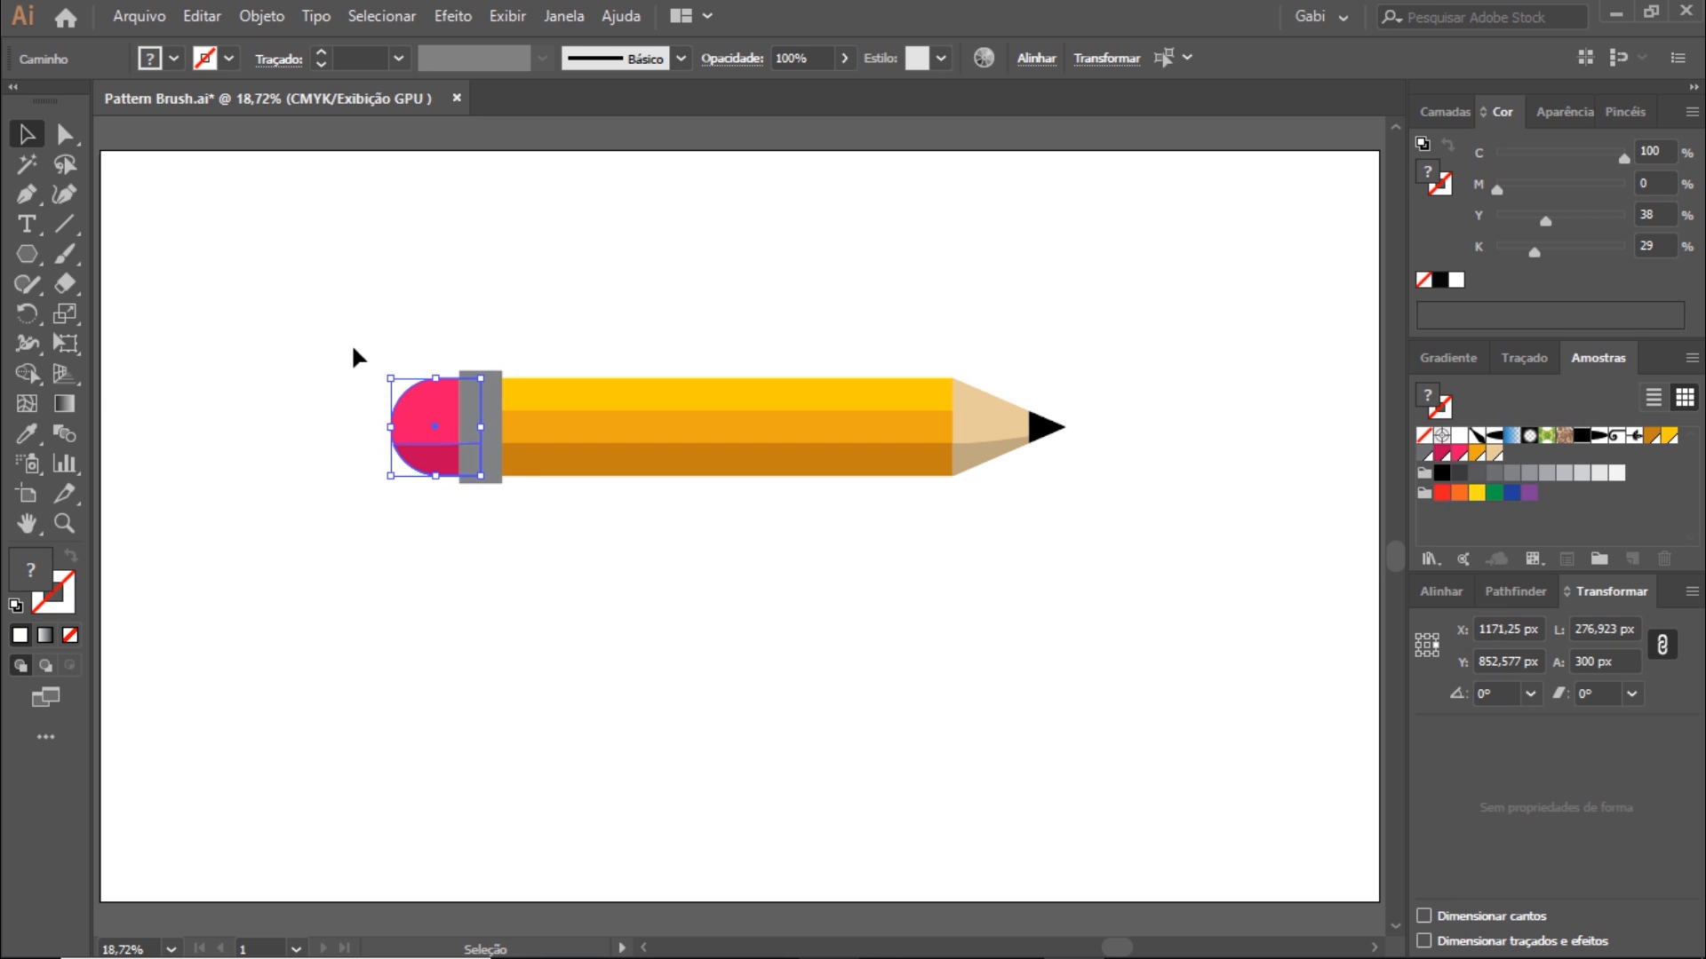
# Narrow the grey band by shifting its left edge and the eraser pieces toward the body, to about 314 px overall length.
pyautogui.press('a')
pyautogui.moveTo(340, 327); pyautogui.dragTo(481, 528)
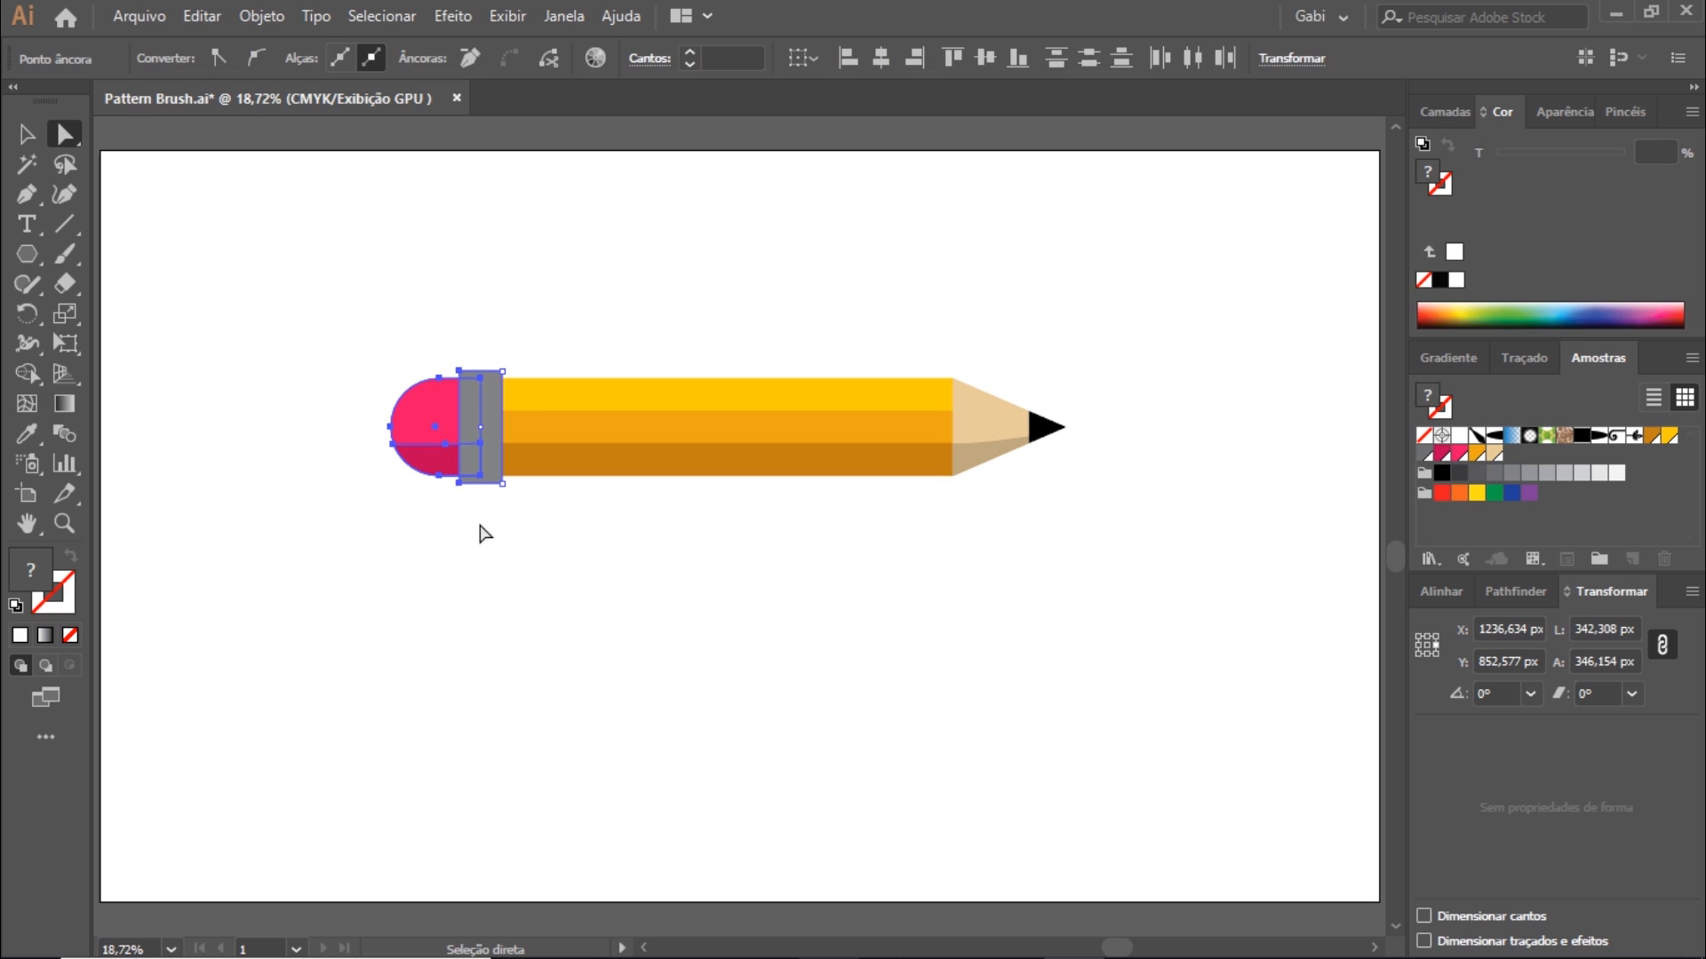
pyautogui.hotkey('shift', 'Right')
pyautogui.hotkey('shift', 'Right')
pyautogui.hotkey('shift', 'Right')
pyautogui.hotkey('shift', 'Right')
pyautogui.hotkey('shift', 'Right')
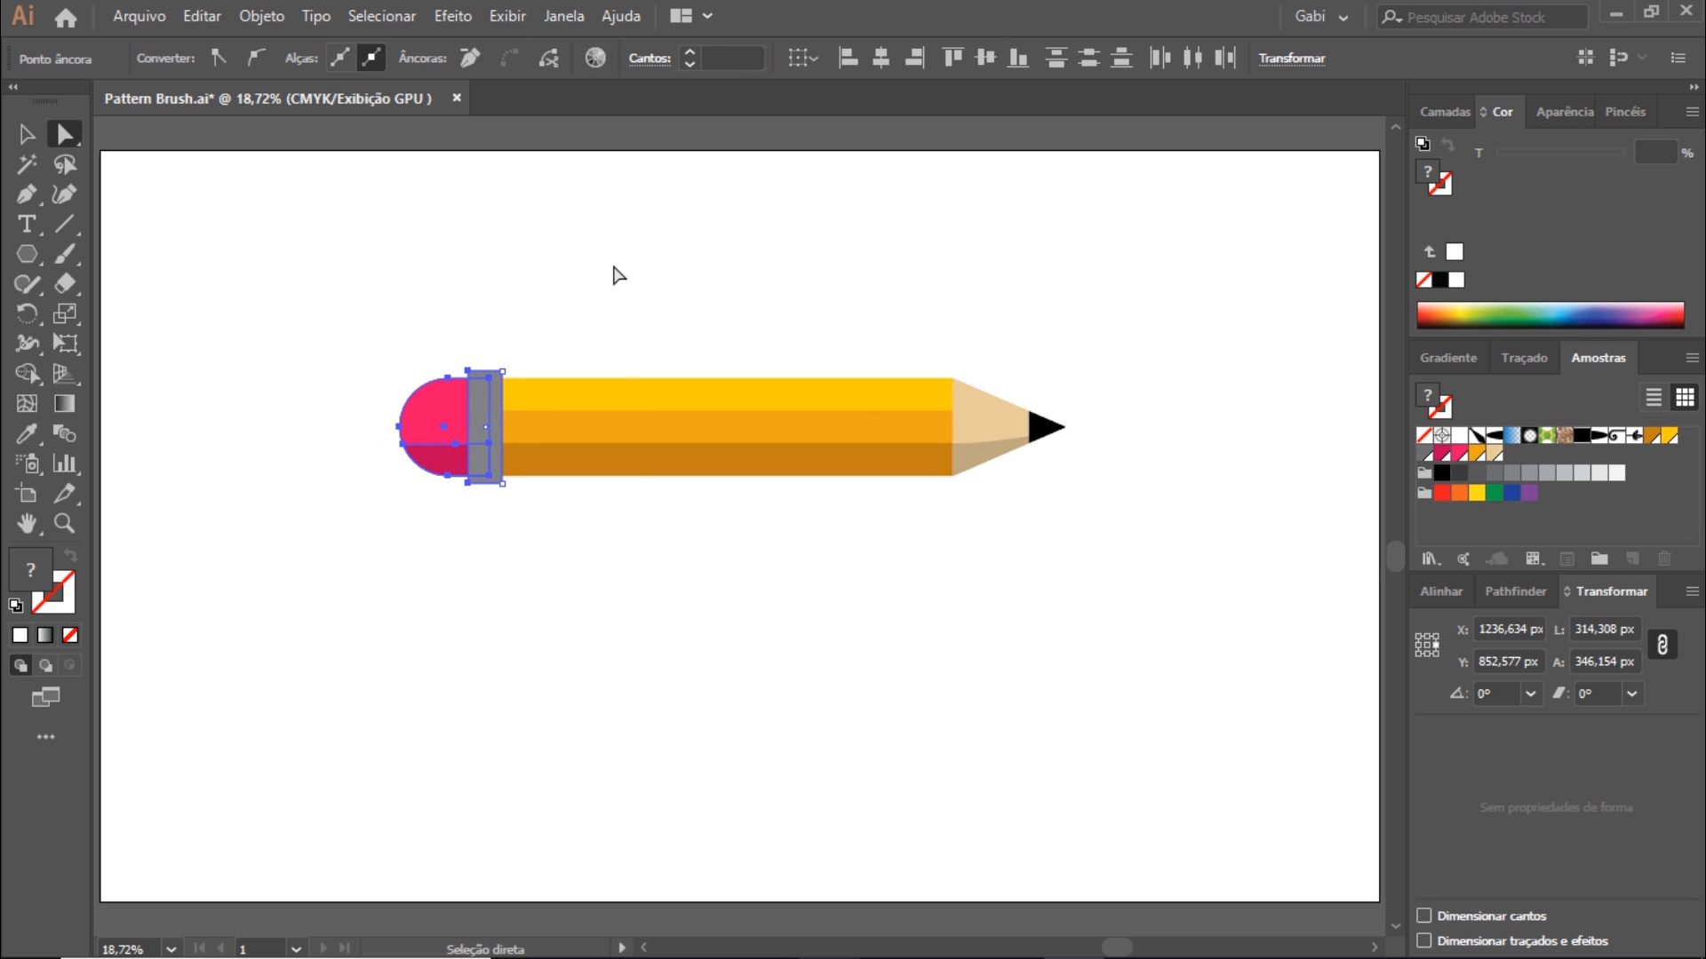
pyautogui.click(618, 274)
# Group the beige triangle, its darker strip and the black lead as the pencil tip.
pyautogui.press('v')
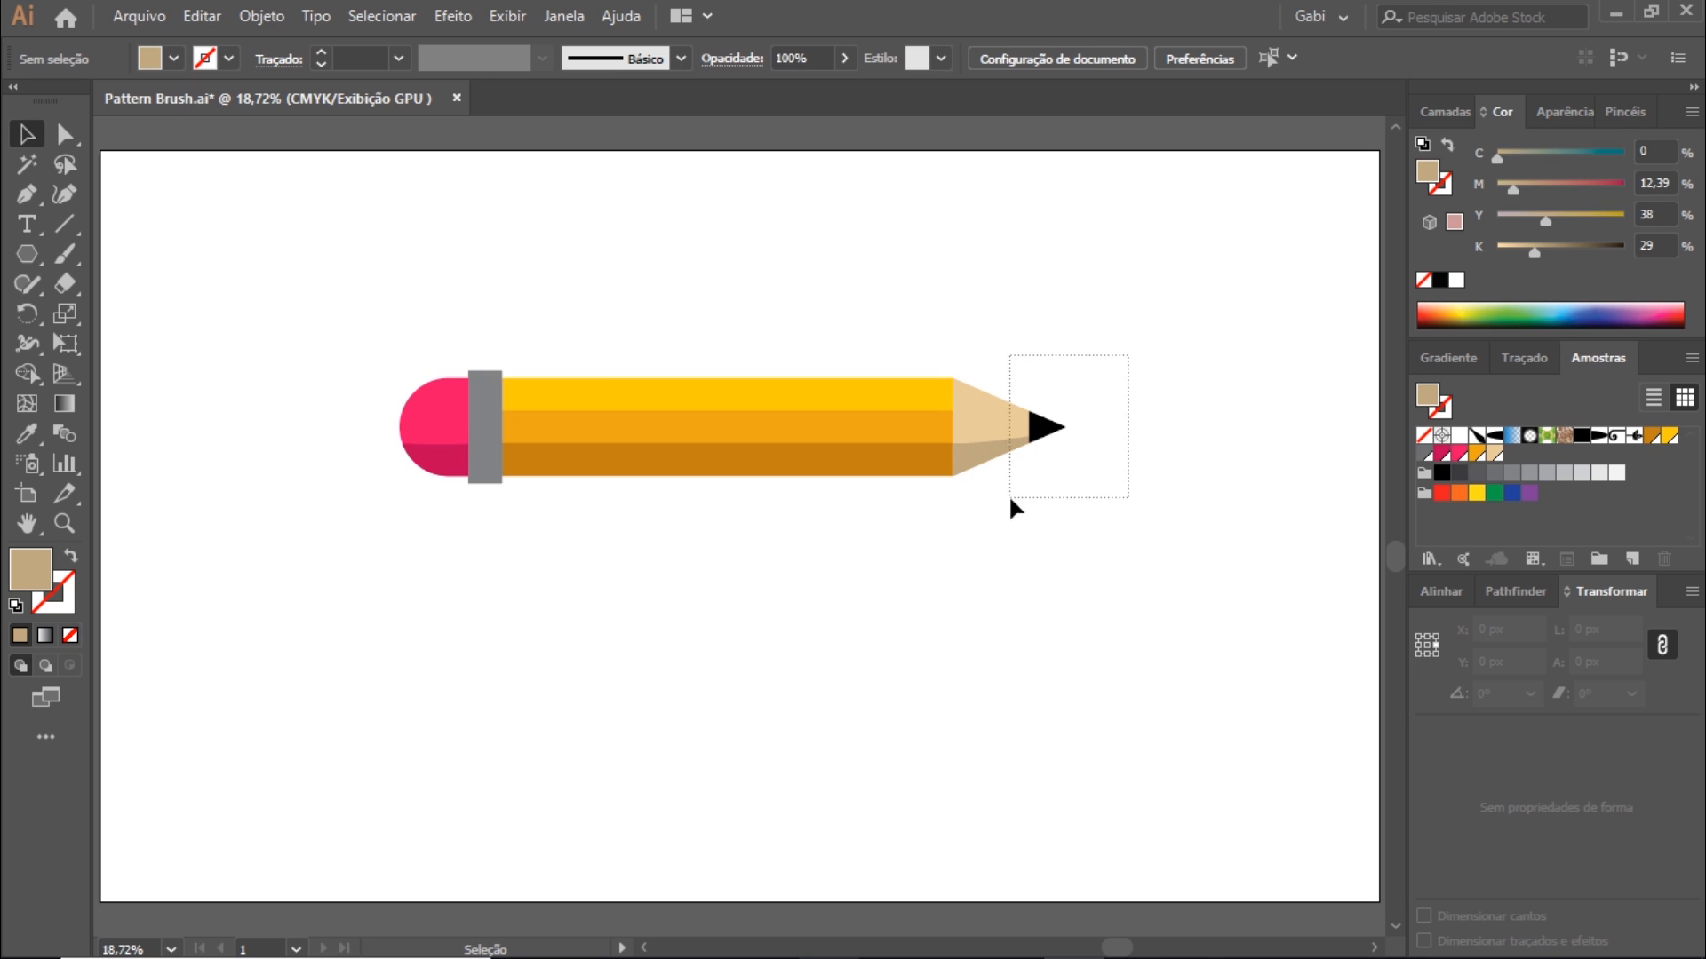
pyautogui.moveTo(1010, 499); pyautogui.dragTo(995, 518)
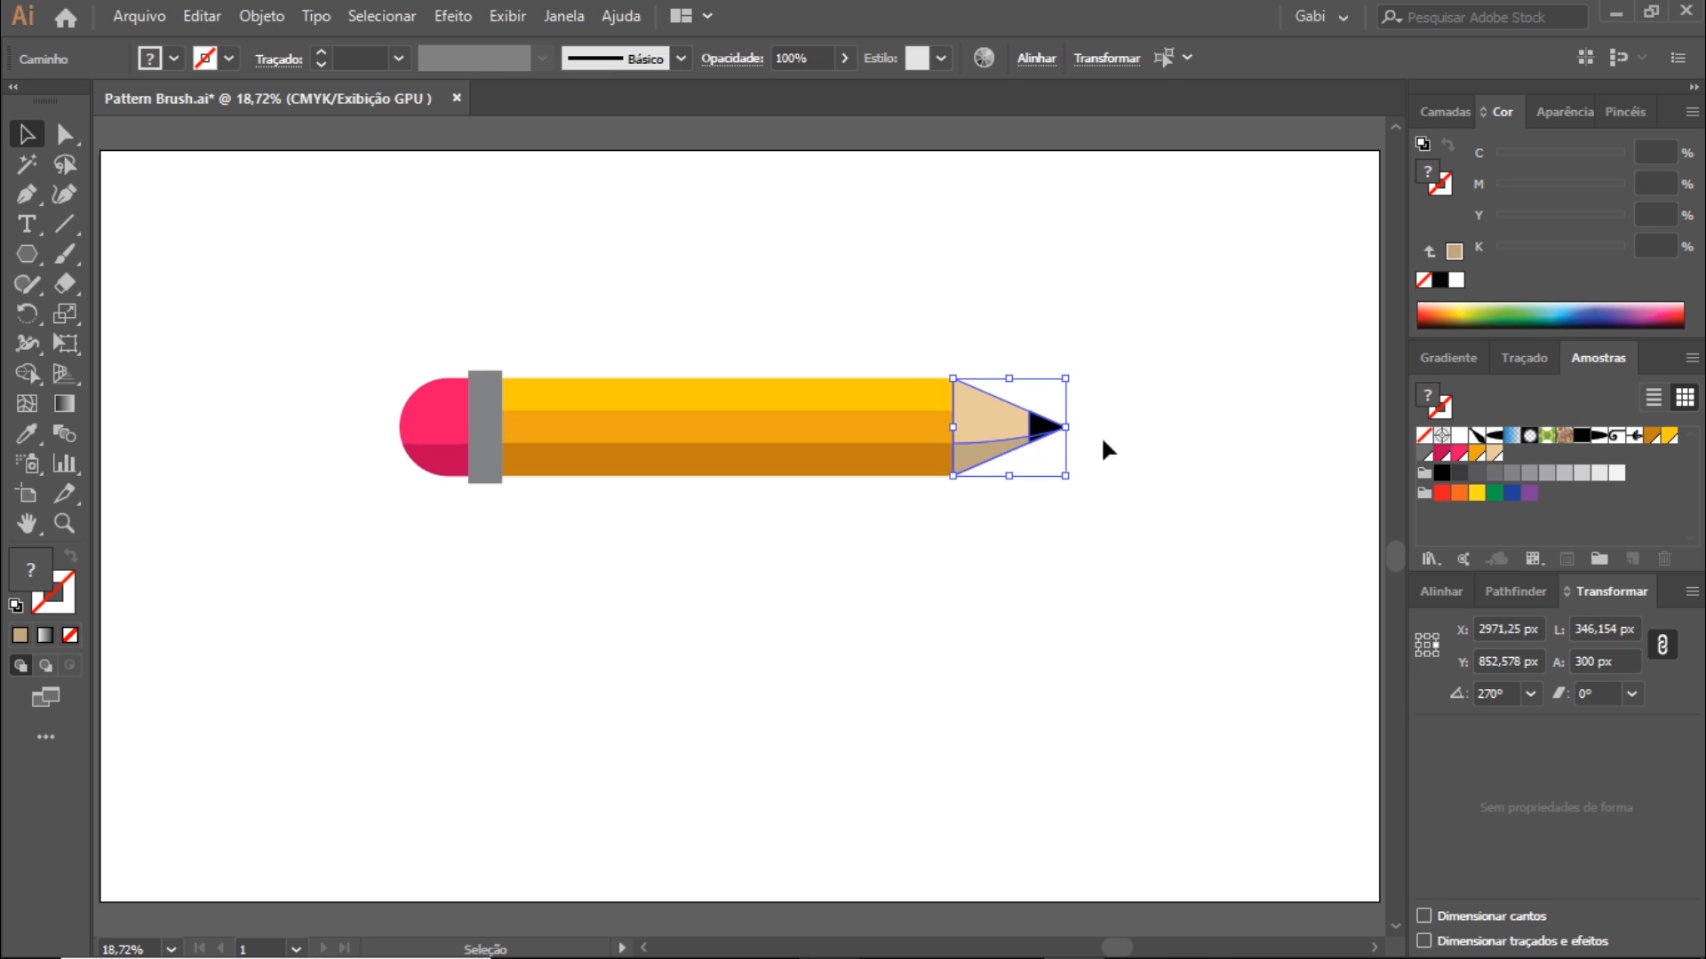
pyautogui.hotkey('ctrl', 'g')
pyautogui.click(978, 554)
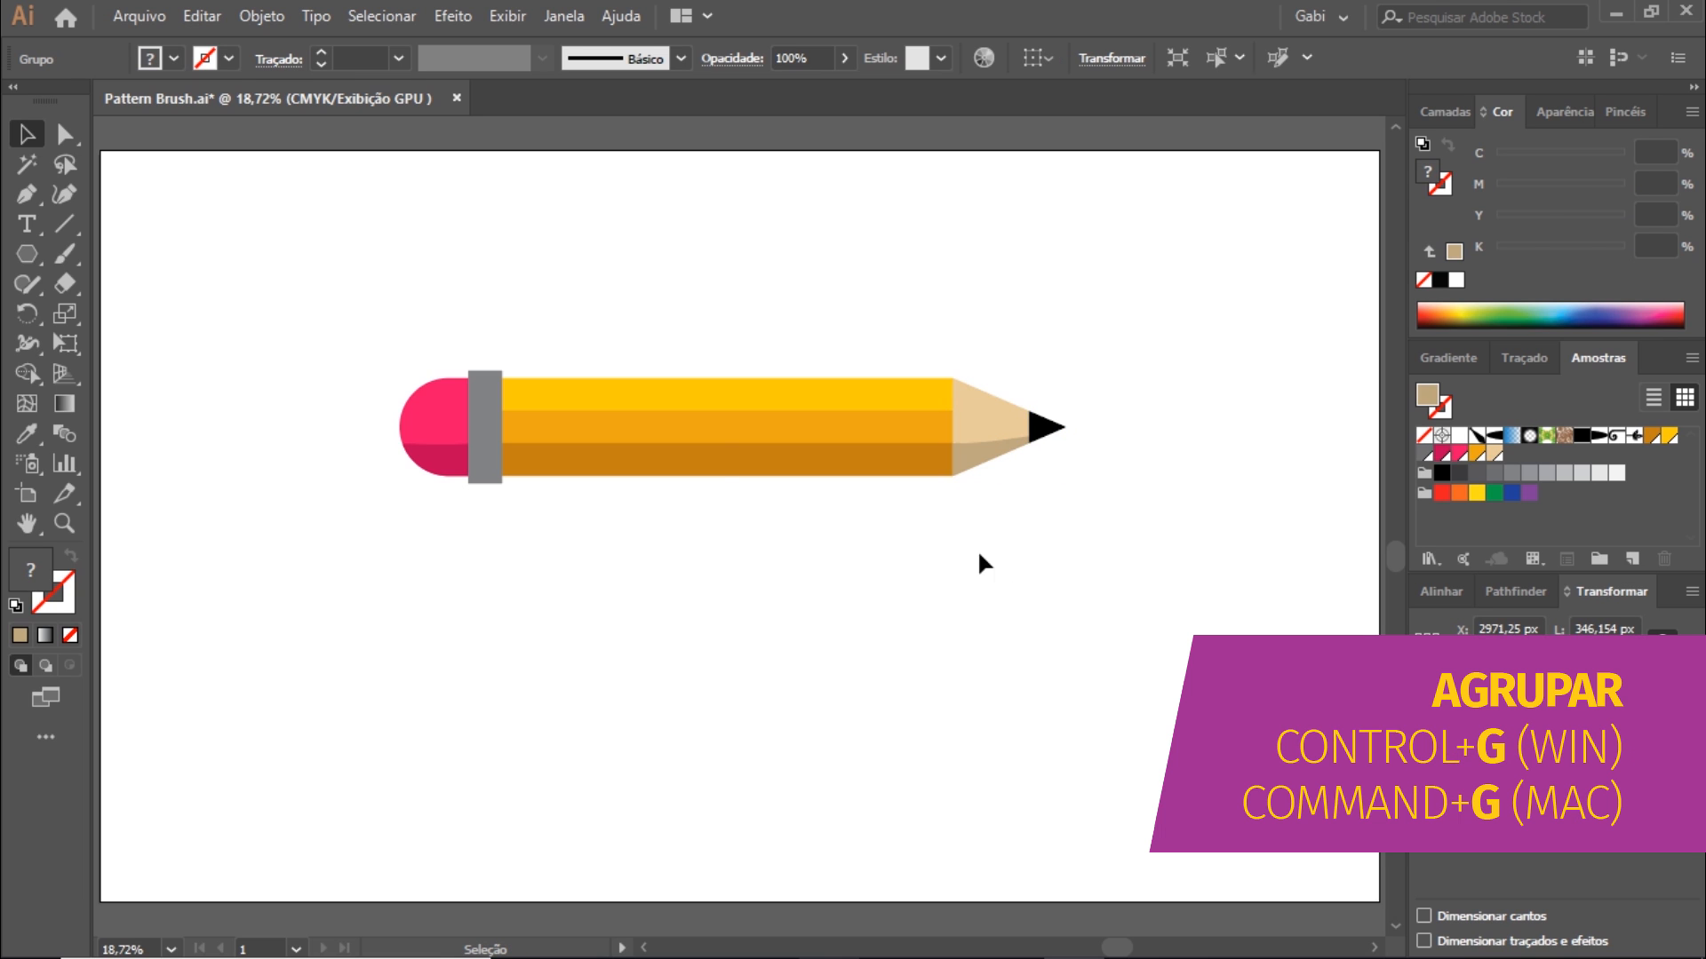
# Group the three body stripes, and group the eraser pieces with the grey band separately.
pyautogui.moveTo(840, 342); pyautogui.dragTo(761, 573)
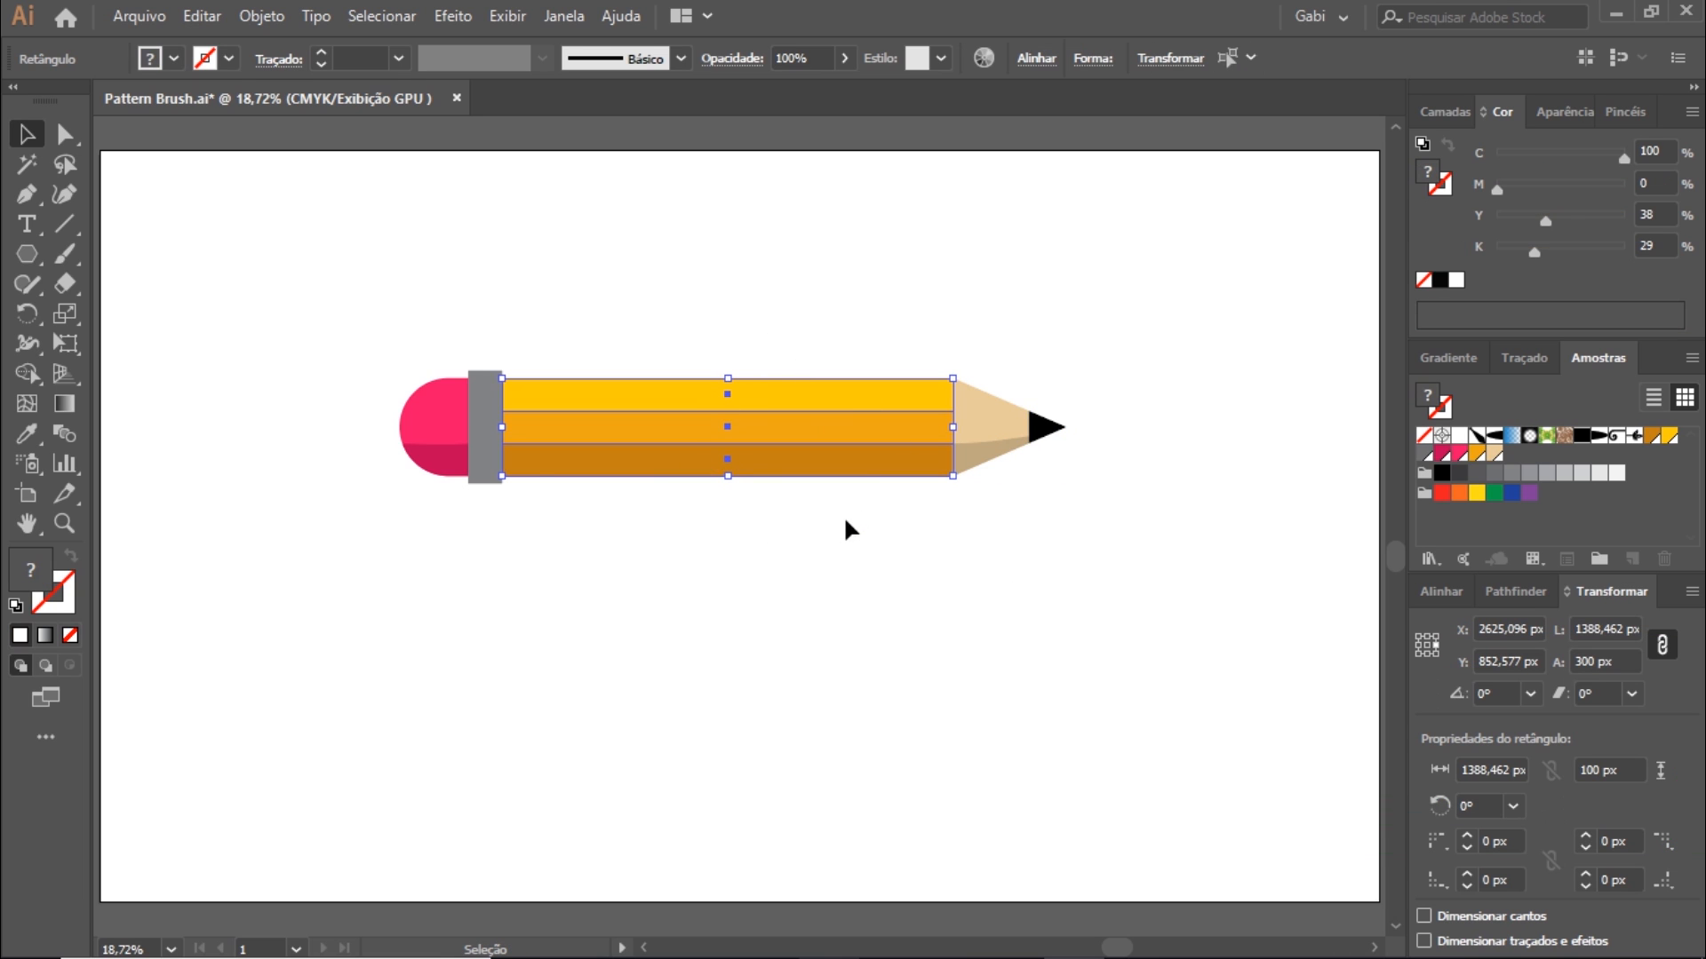
pyautogui.click(727, 561)
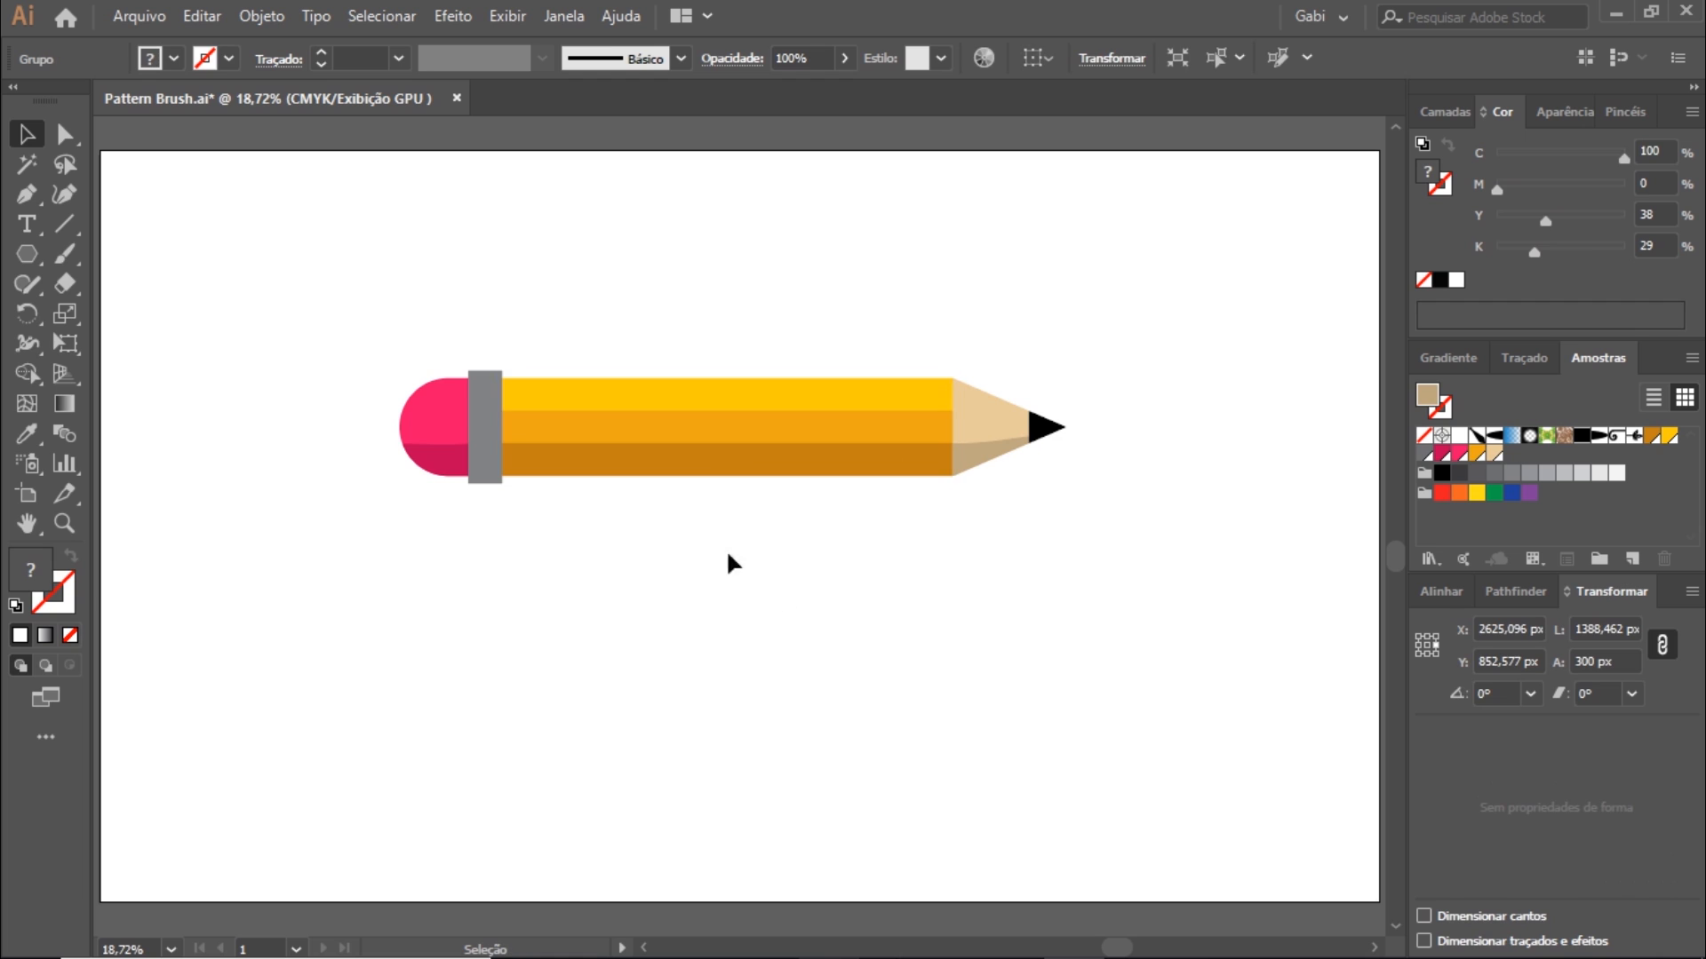
pyautogui.moveTo(379, 321); pyautogui.dragTo(484, 515)
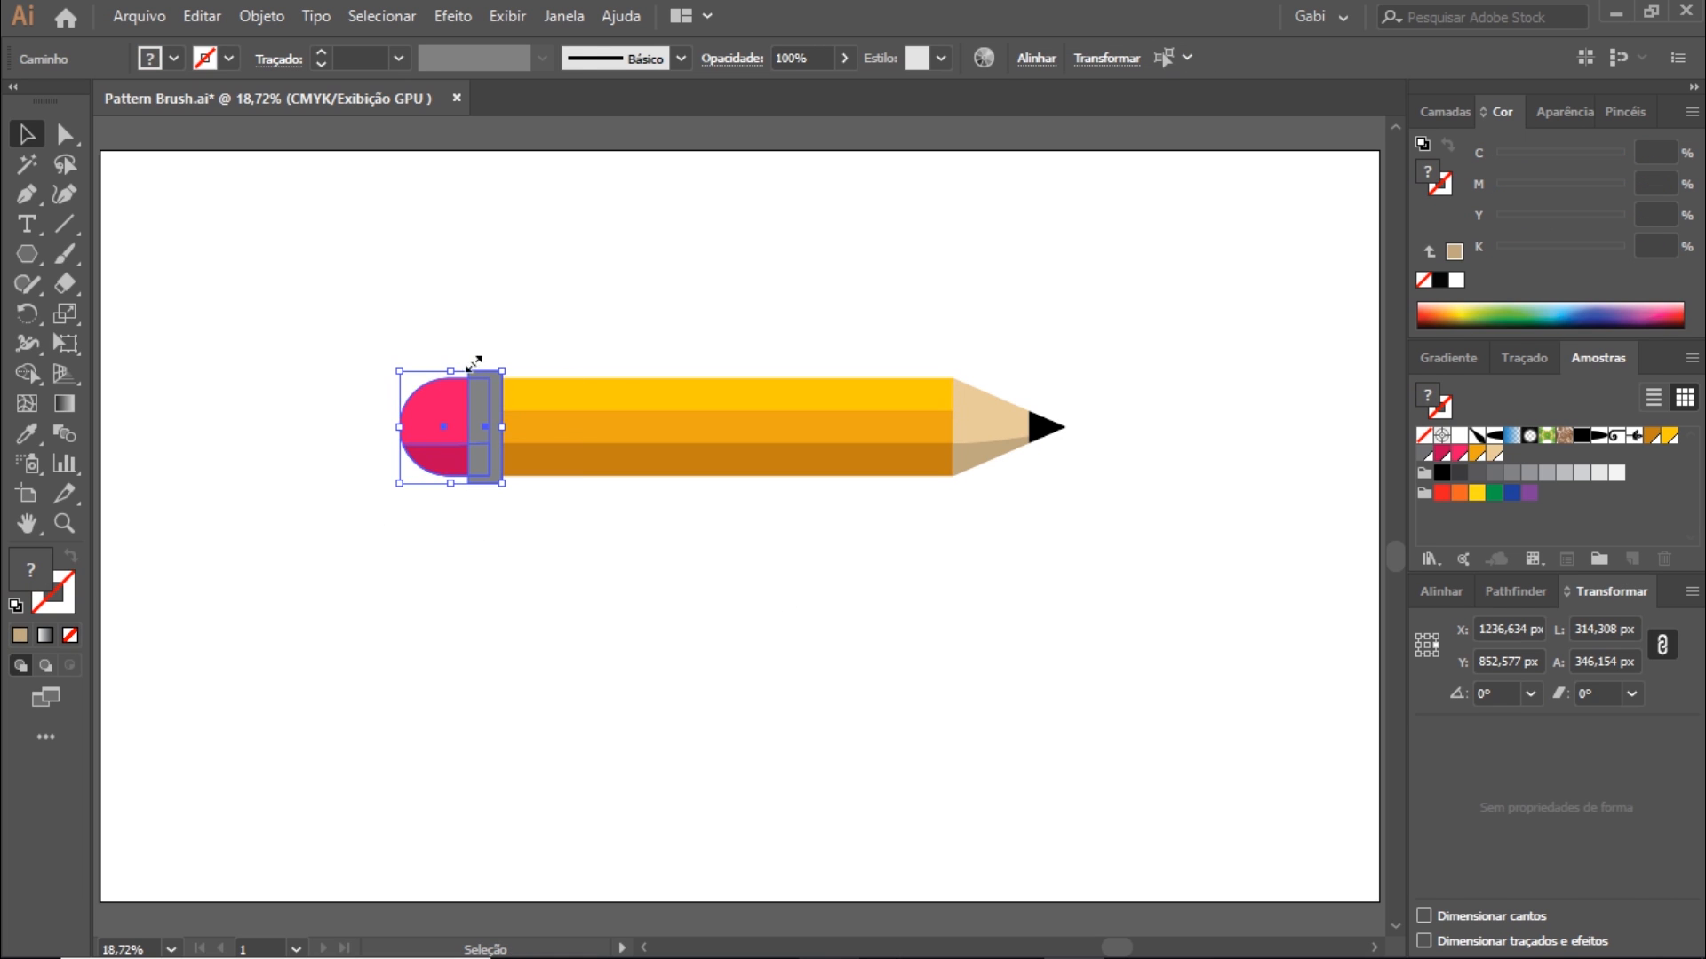
pyautogui.click(549, 611)
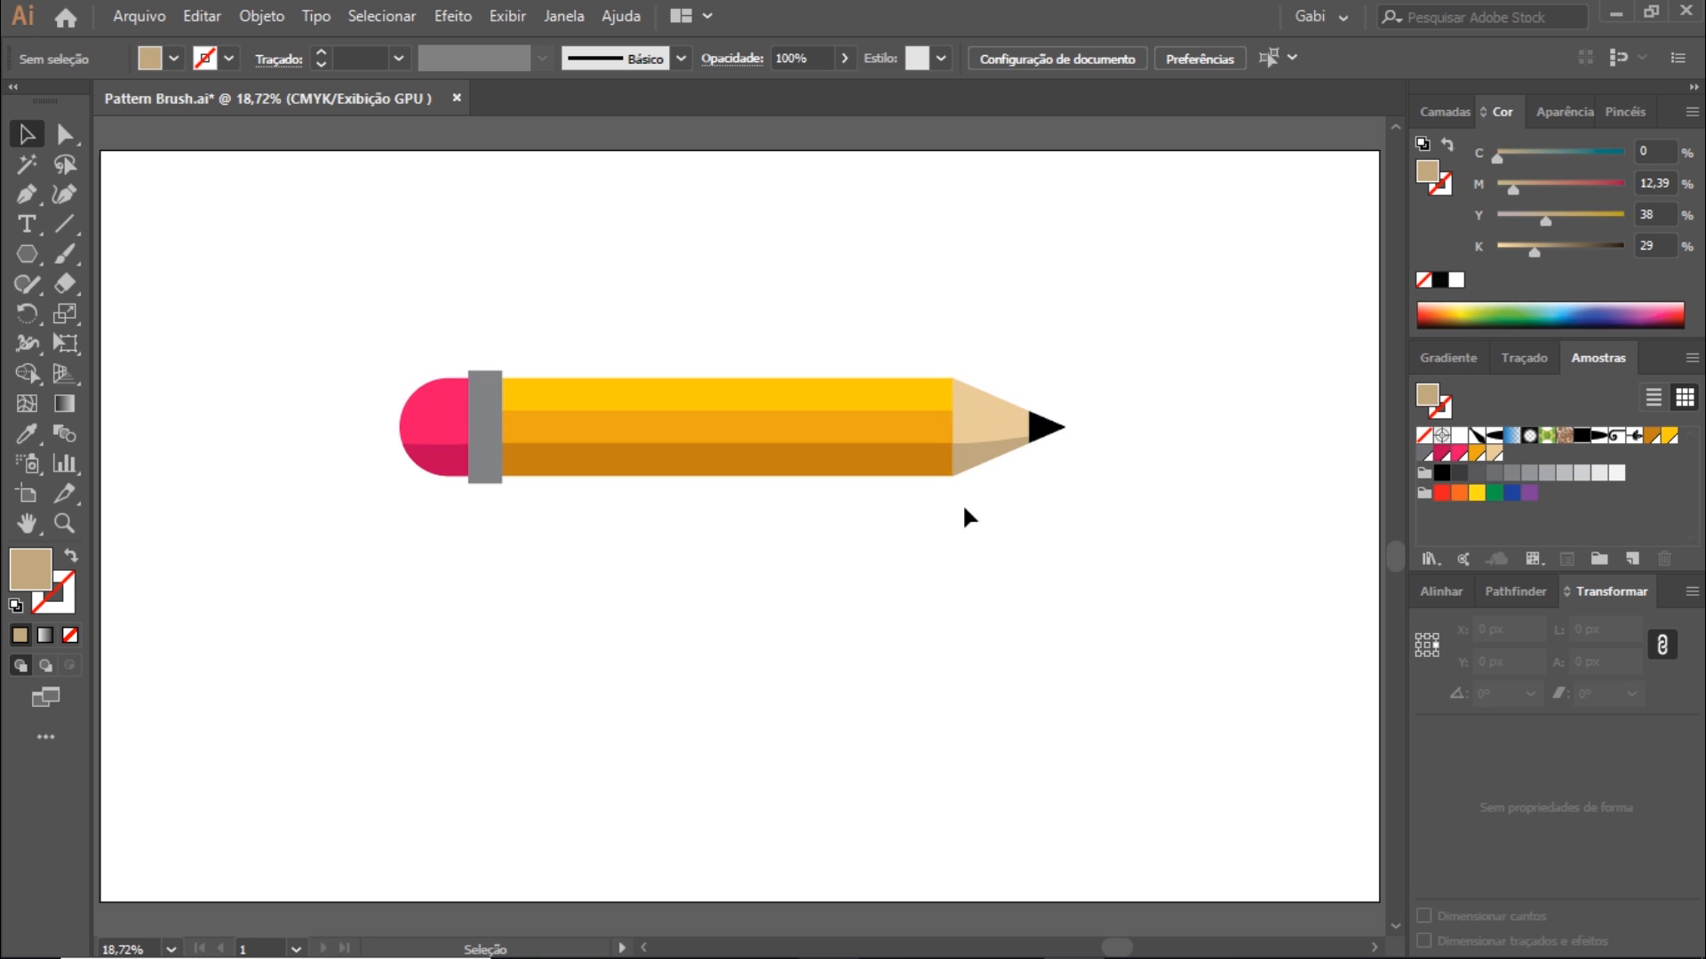
pyautogui.moveTo(800, 354); pyautogui.dragTo(831, 582)
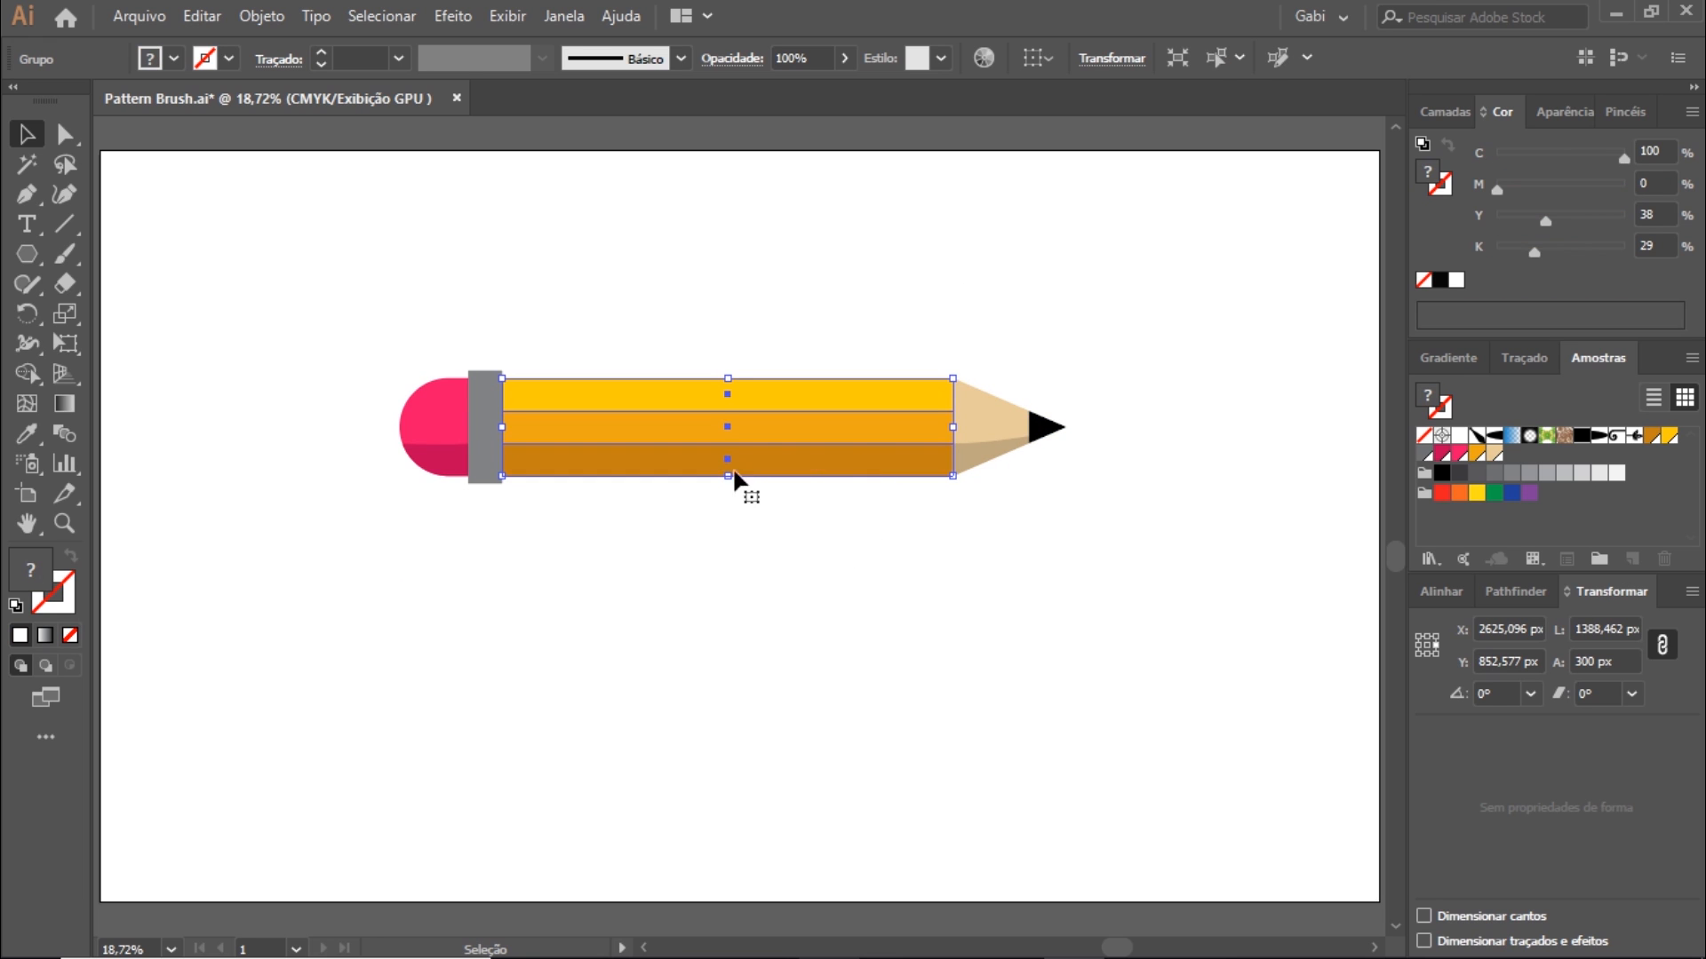
# Paste a copy of the striped body group in place, exactly over the original.
pyautogui.moveTo(811, 476); pyautogui.dragTo(785, 595)
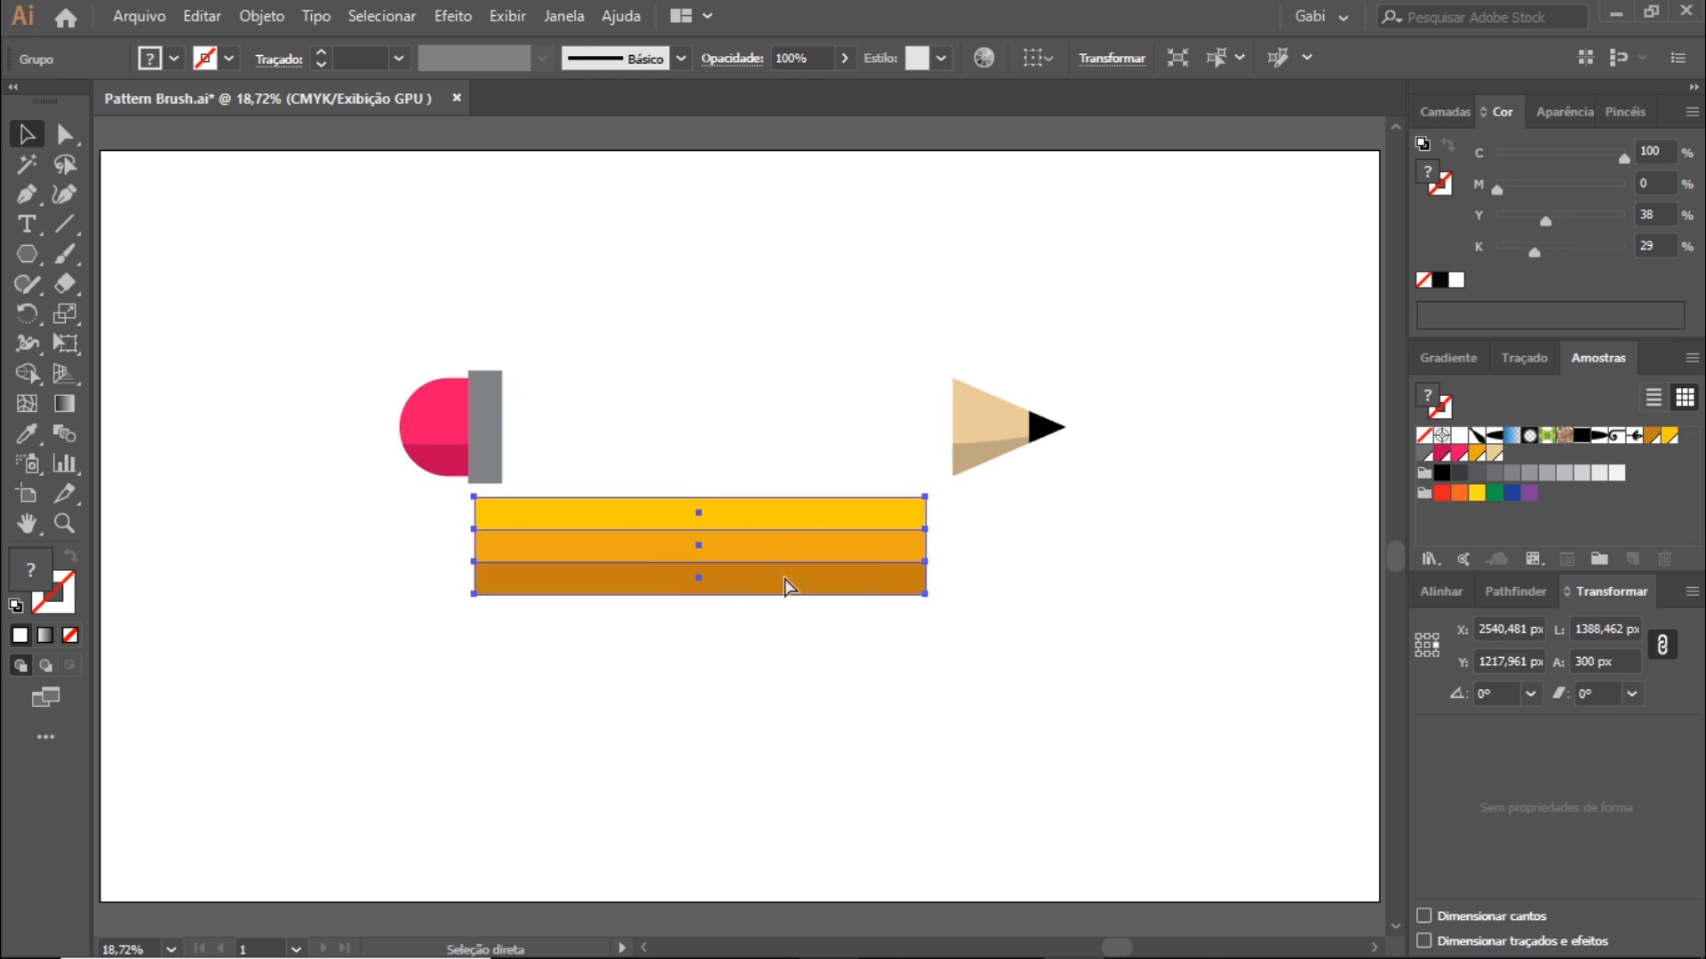
pyautogui.hotkey('ctrl', 'z')
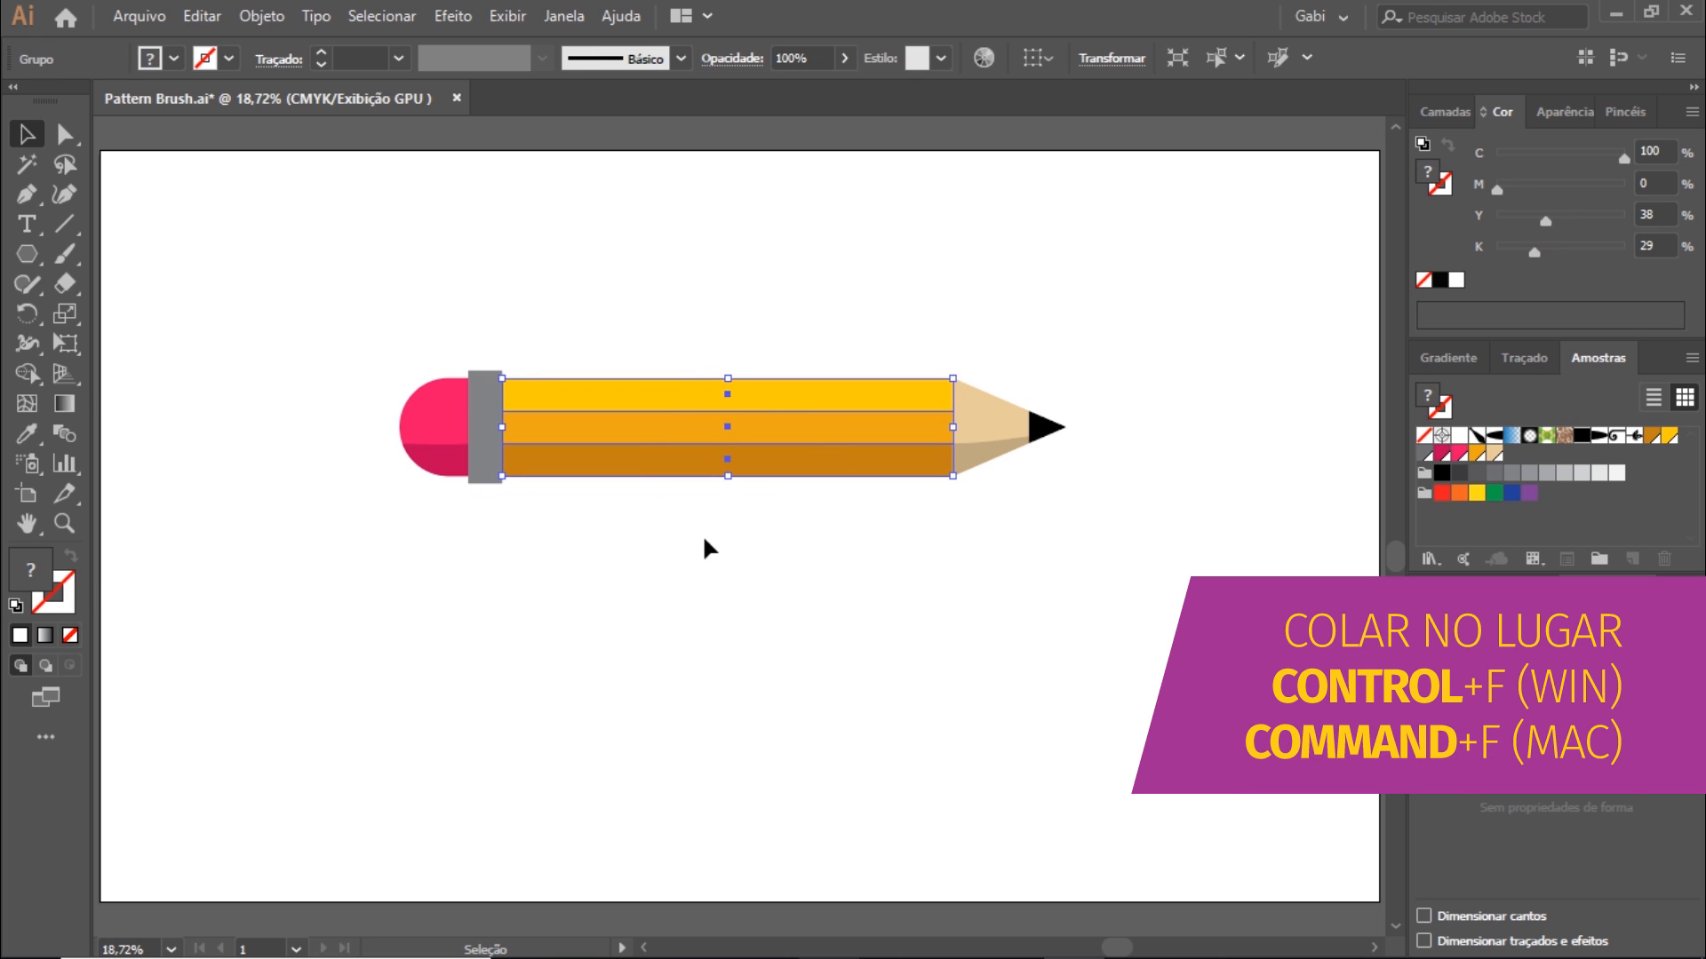
pyautogui.press('a')
pyautogui.hotkey('ctrl', 'f')
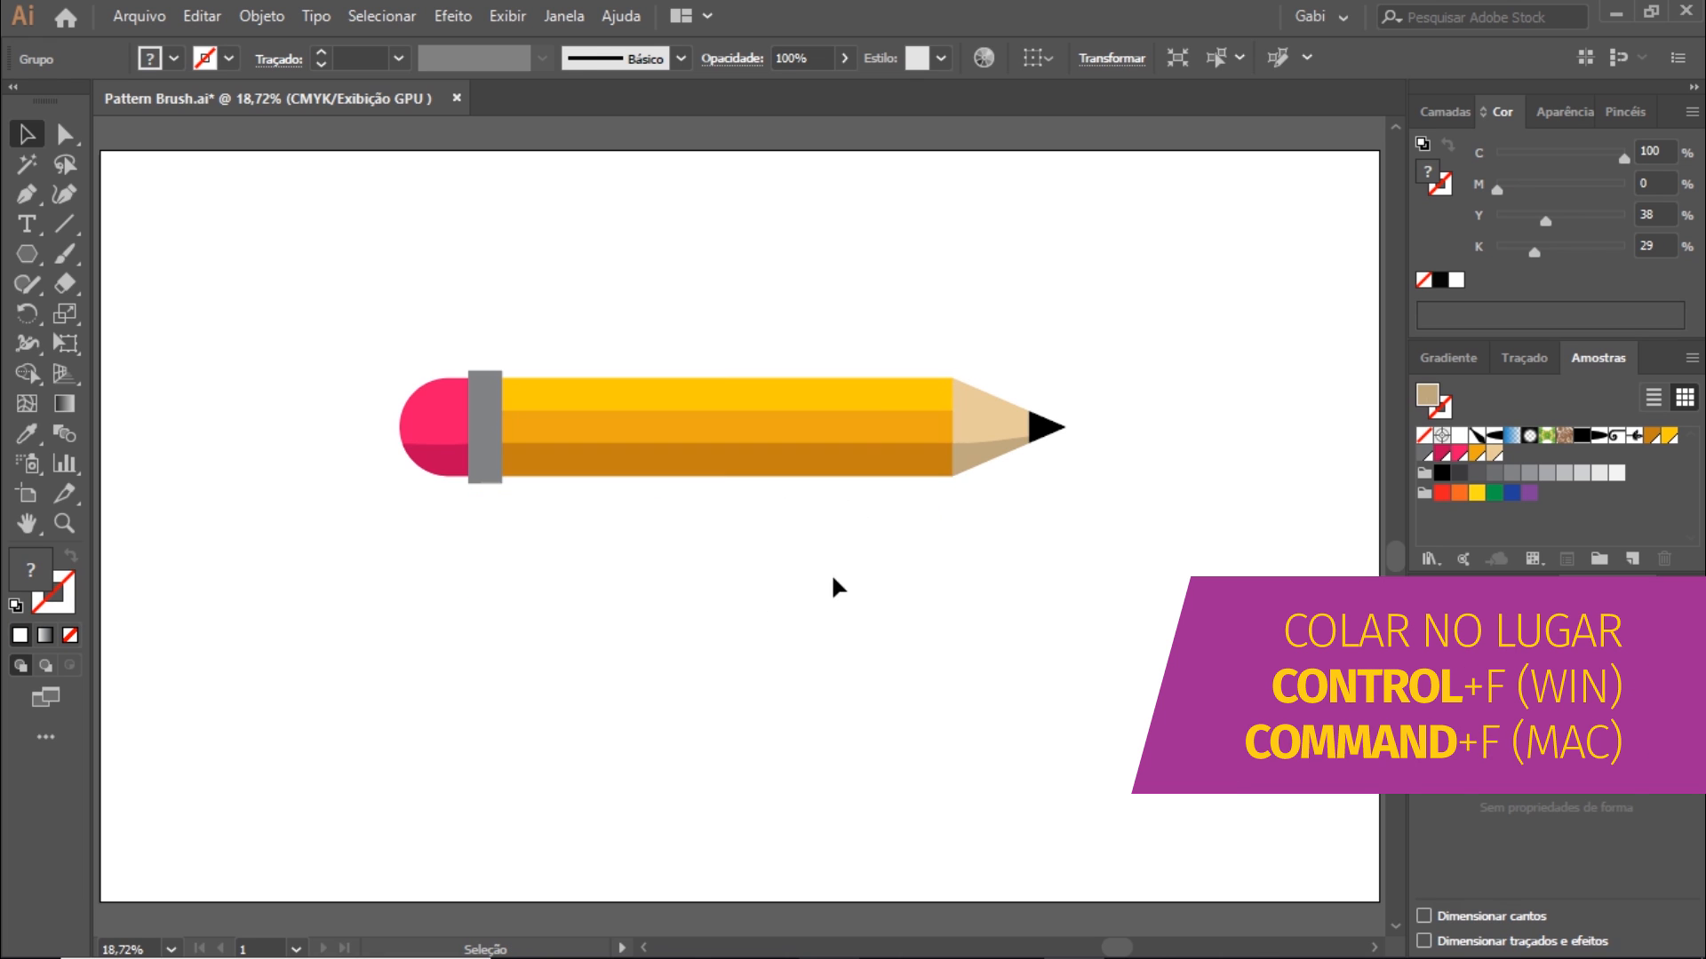
pyautogui.moveTo(882, 391); pyautogui.dragTo(860, 564)
pyautogui.hotkey('ctrl', 'z')
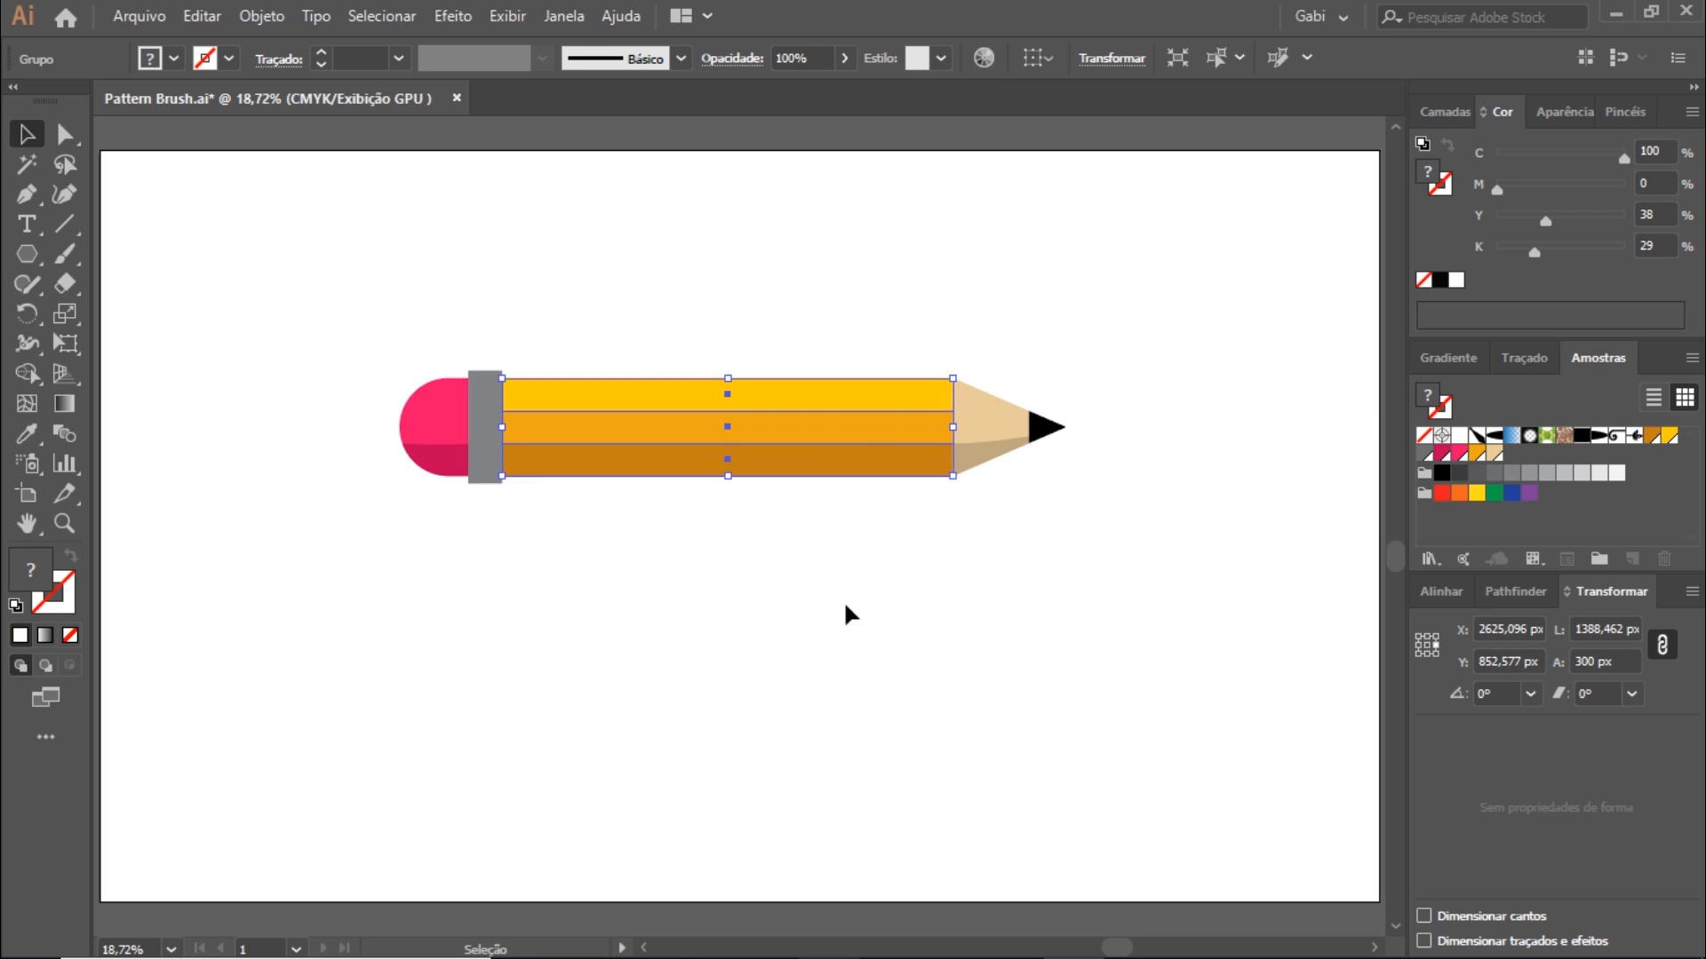
# Erase most of the copied striped body, keeping only a section about 154 px wide beside the tip.
pyautogui.hotkey('shift', 'e')
pyautogui.moveTo(371, 250)
pyautogui.mouseDown()
pyautogui.moveTo(800, 583)
pyautogui.moveTo(903, 613)
pyautogui.mouseUp()
pyautogui.press('v')
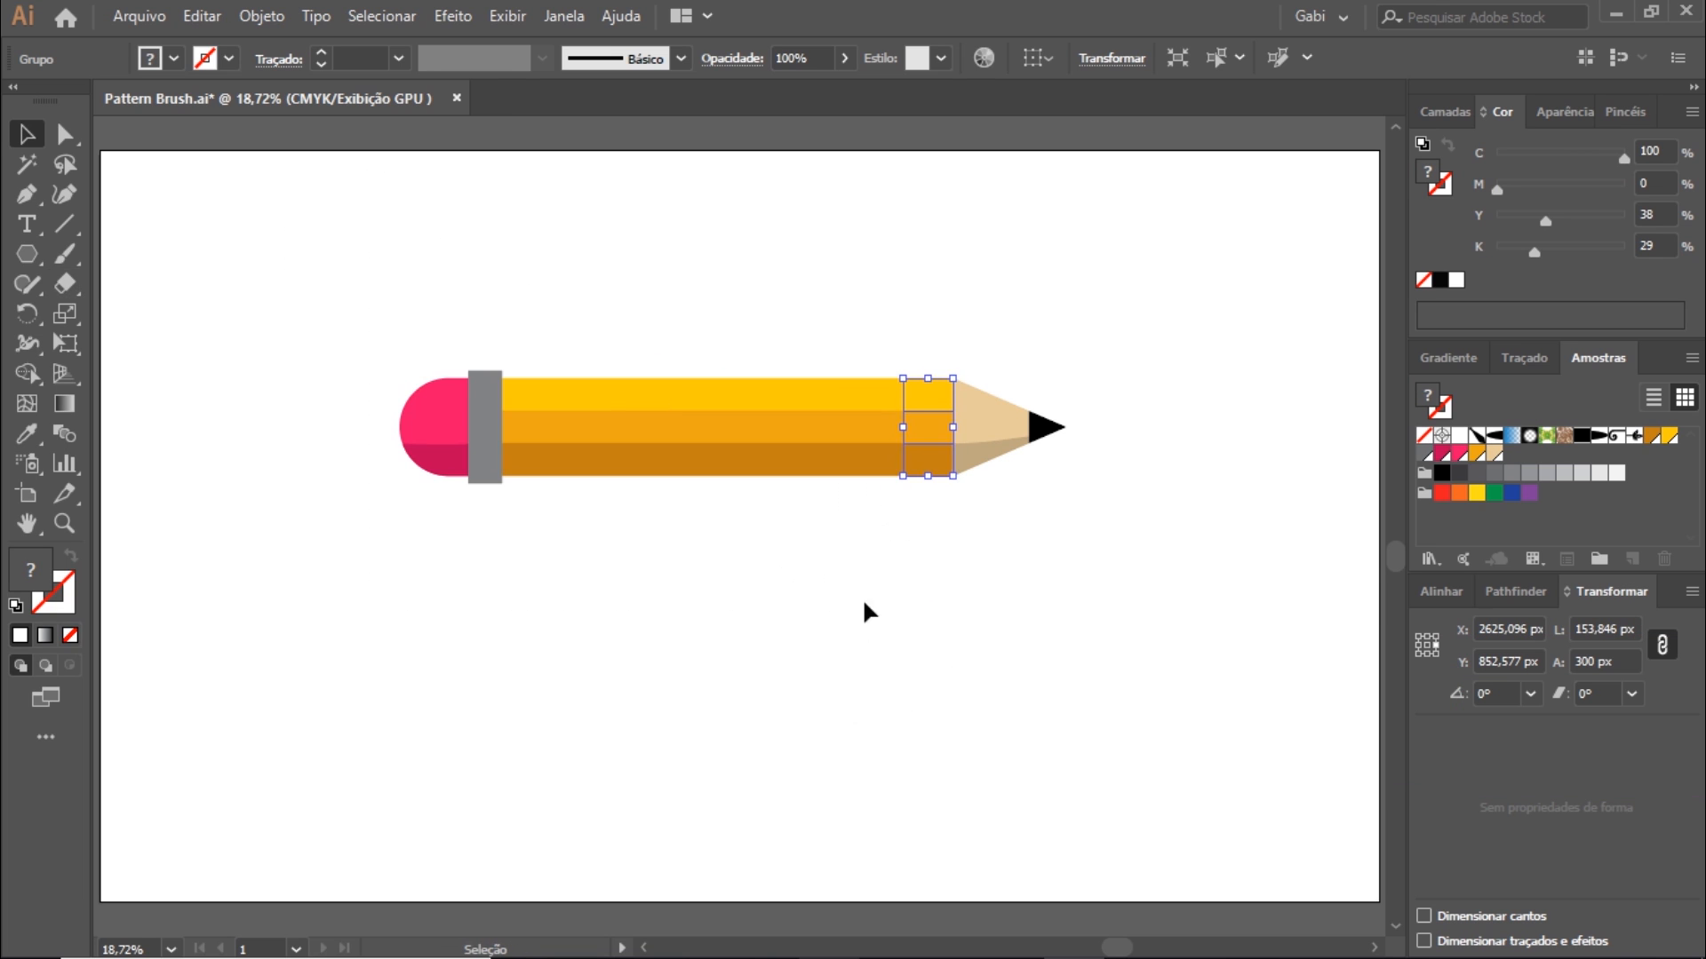
# Move the short striped section and the pencil tip together just past the body's end and group them.
pyautogui.click(977, 465)
pyautogui.moveTo(928, 472); pyautogui.dragTo(975, 471)
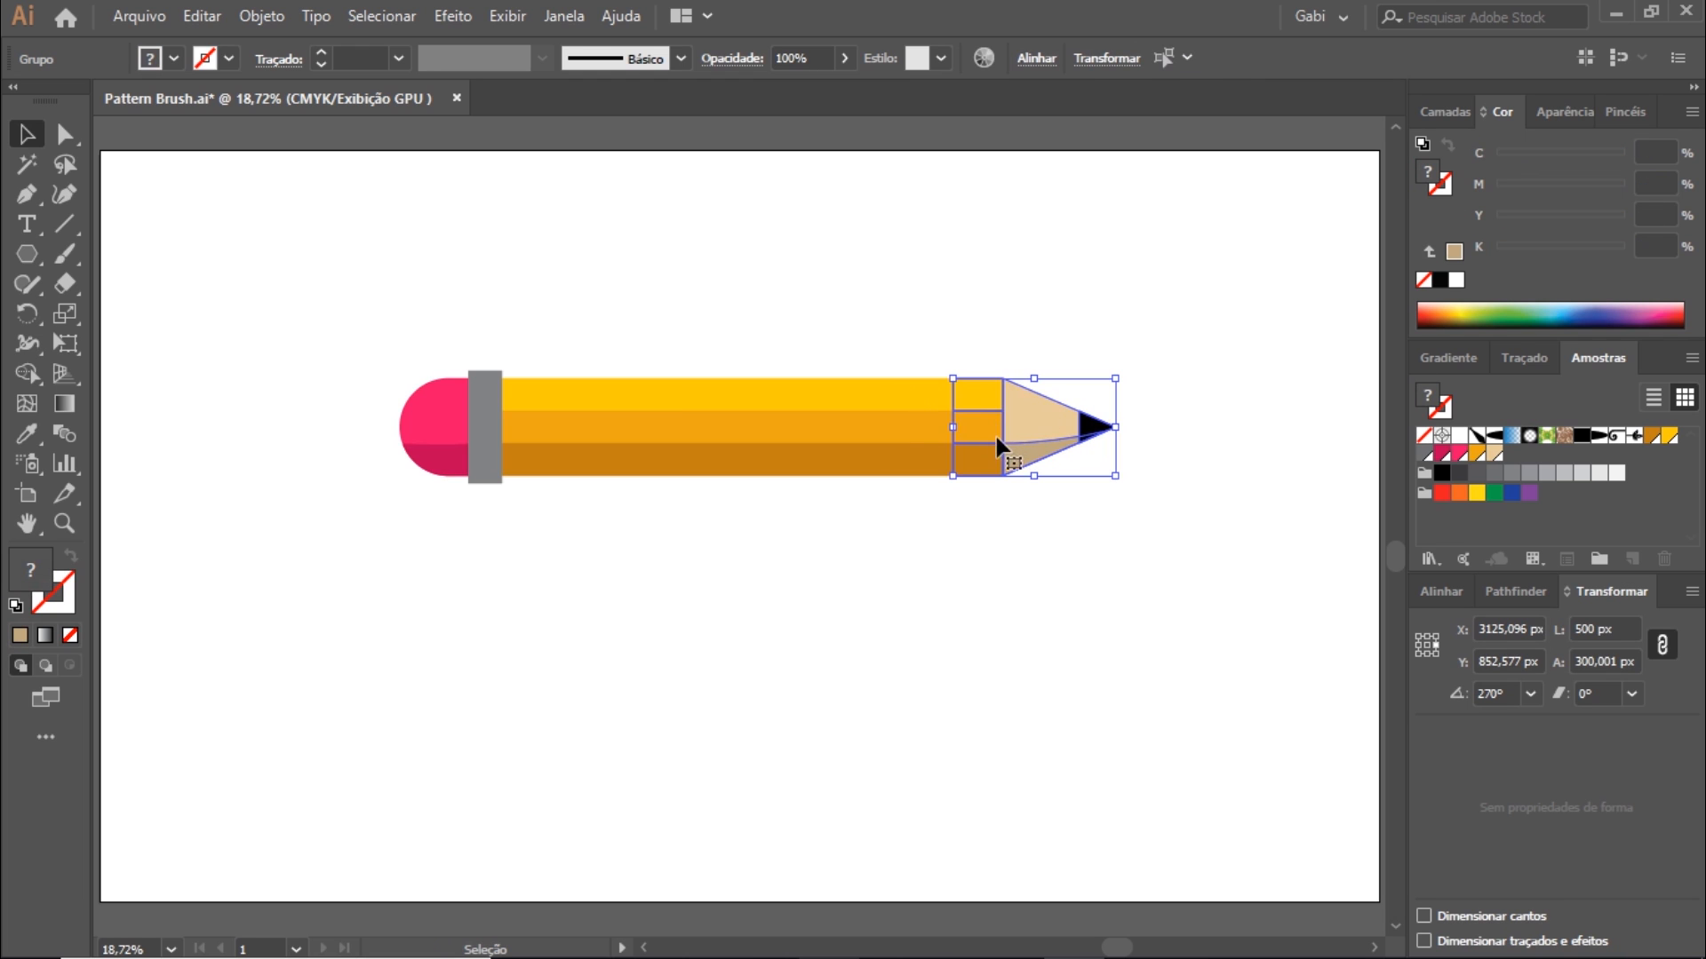
pyautogui.press('a')
# Move the extended tip and the eraser group down and away from the pencil body.
pyautogui.click(965, 554)
pyautogui.moveTo(1002, 414); pyautogui.dragTo(1023, 569)
pyautogui.click(928, 619)
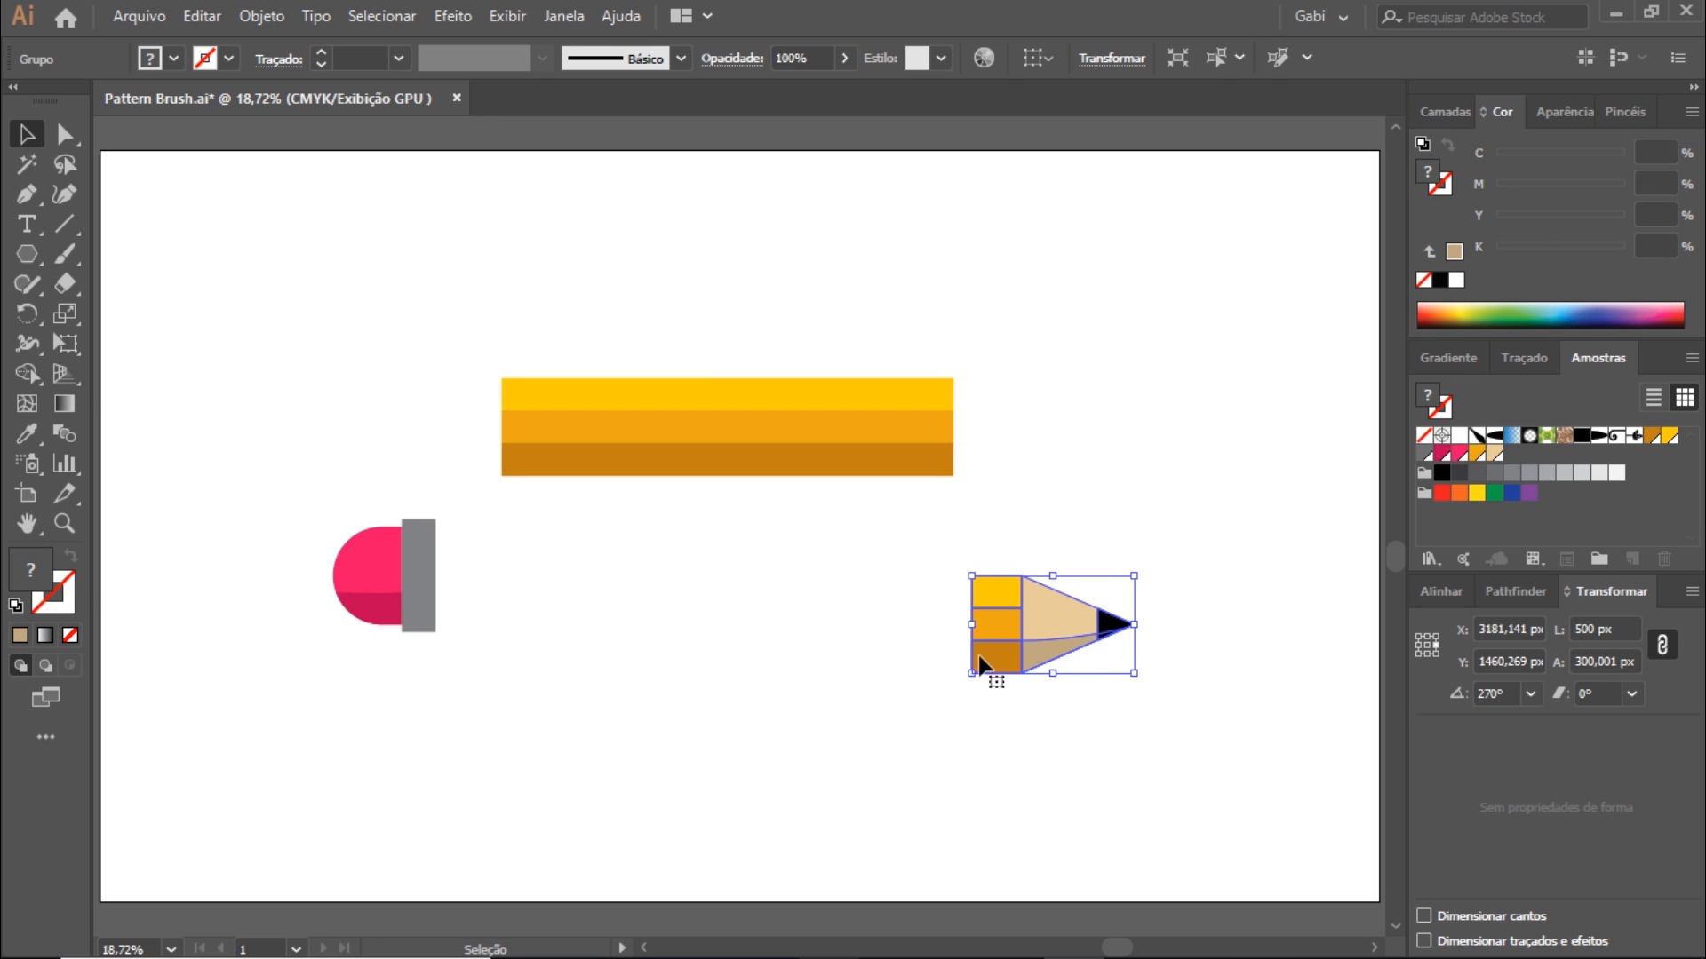
# Add the extended pencil tip and the eraser group to the swatches as two separate patterns.
pyautogui.moveTo(999, 662)
pyautogui.mouseDown()
pyautogui.moveTo(1097, 554)
pyautogui.moveTo(1210, 537)
pyautogui.moveTo(1398, 568)
pyautogui.moveTo(1574, 526)
pyautogui.moveTo(1572, 486)
pyautogui.moveTo(1521, 447)
pyautogui.mouseUp()
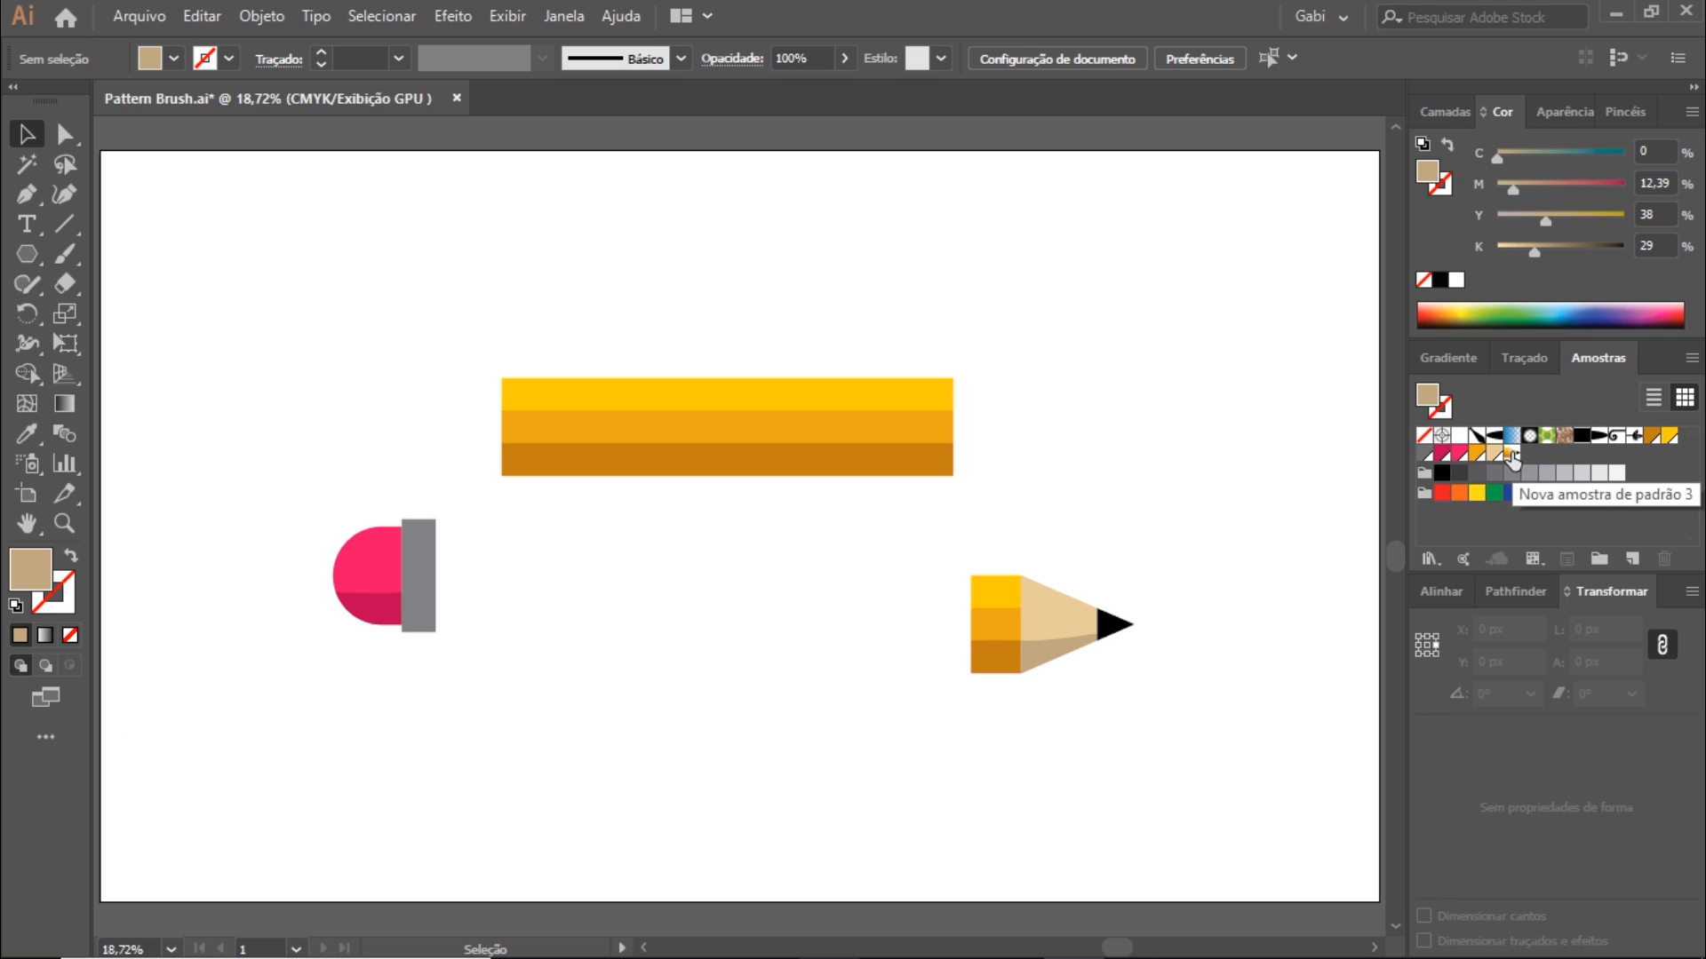
pyautogui.click(372, 586)
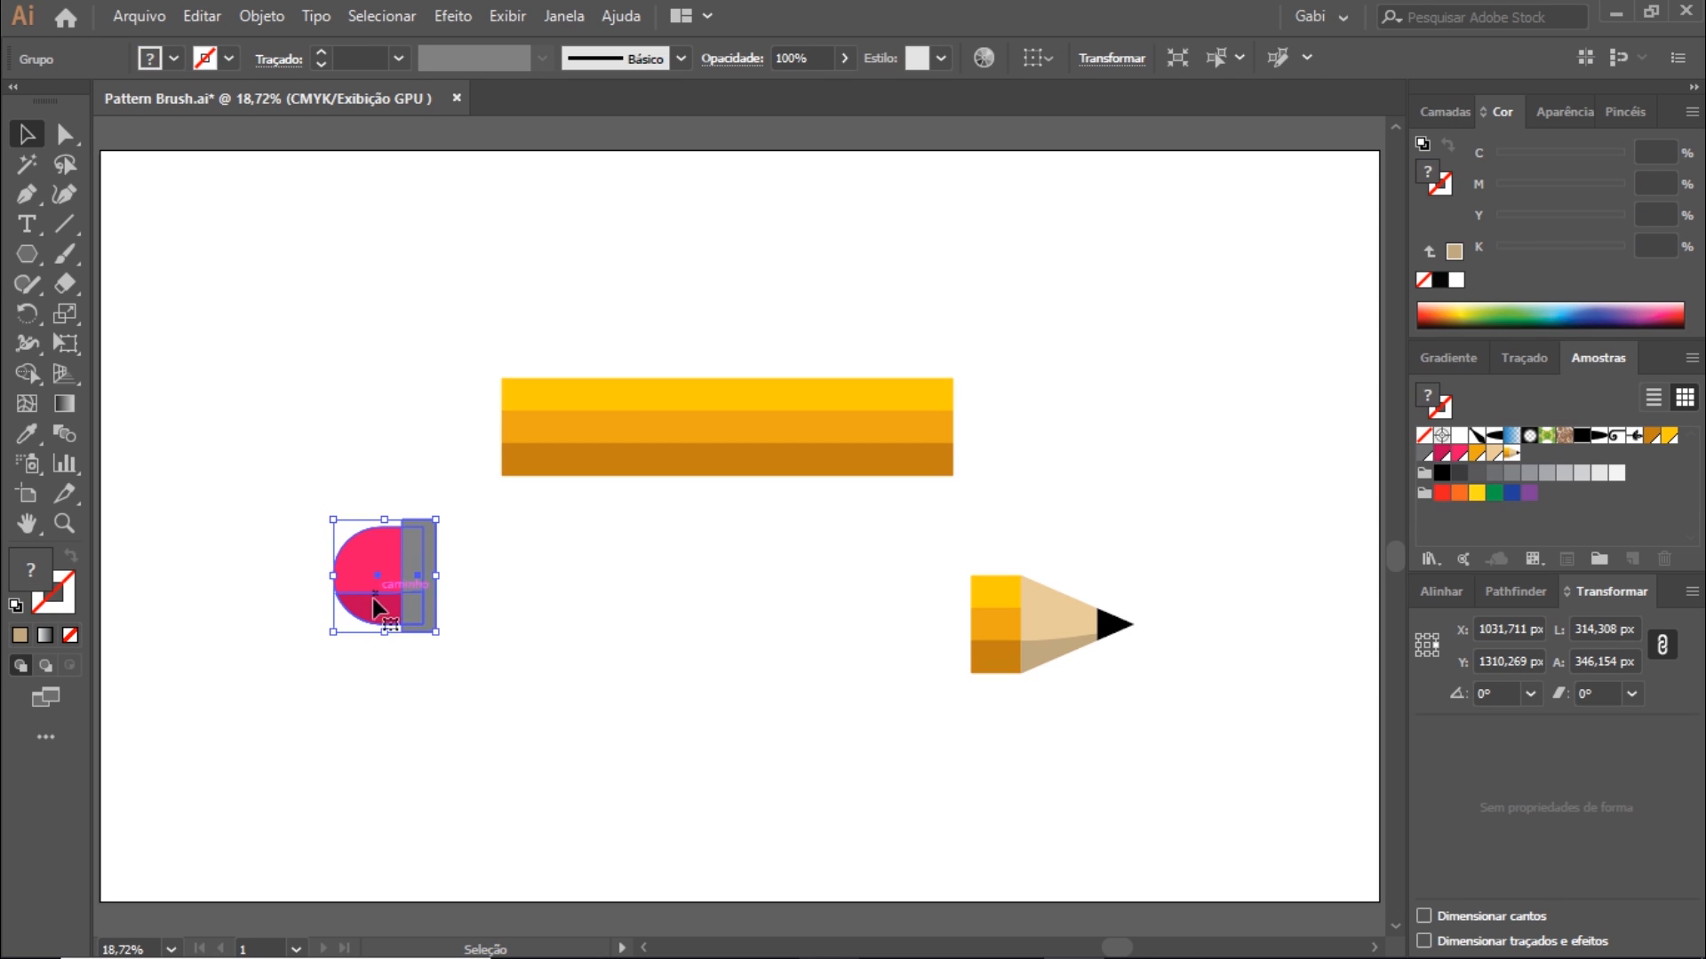
pyautogui.moveTo(376, 604)
pyautogui.mouseDown()
pyautogui.moveTo(1219, 558)
pyautogui.moveTo(1502, 489)
pyautogui.moveTo(1533, 451)
pyautogui.mouseUp()
# Create a new pattern brush (Pincel padrão) from the striped pencil body.
pyautogui.click(708, 449)
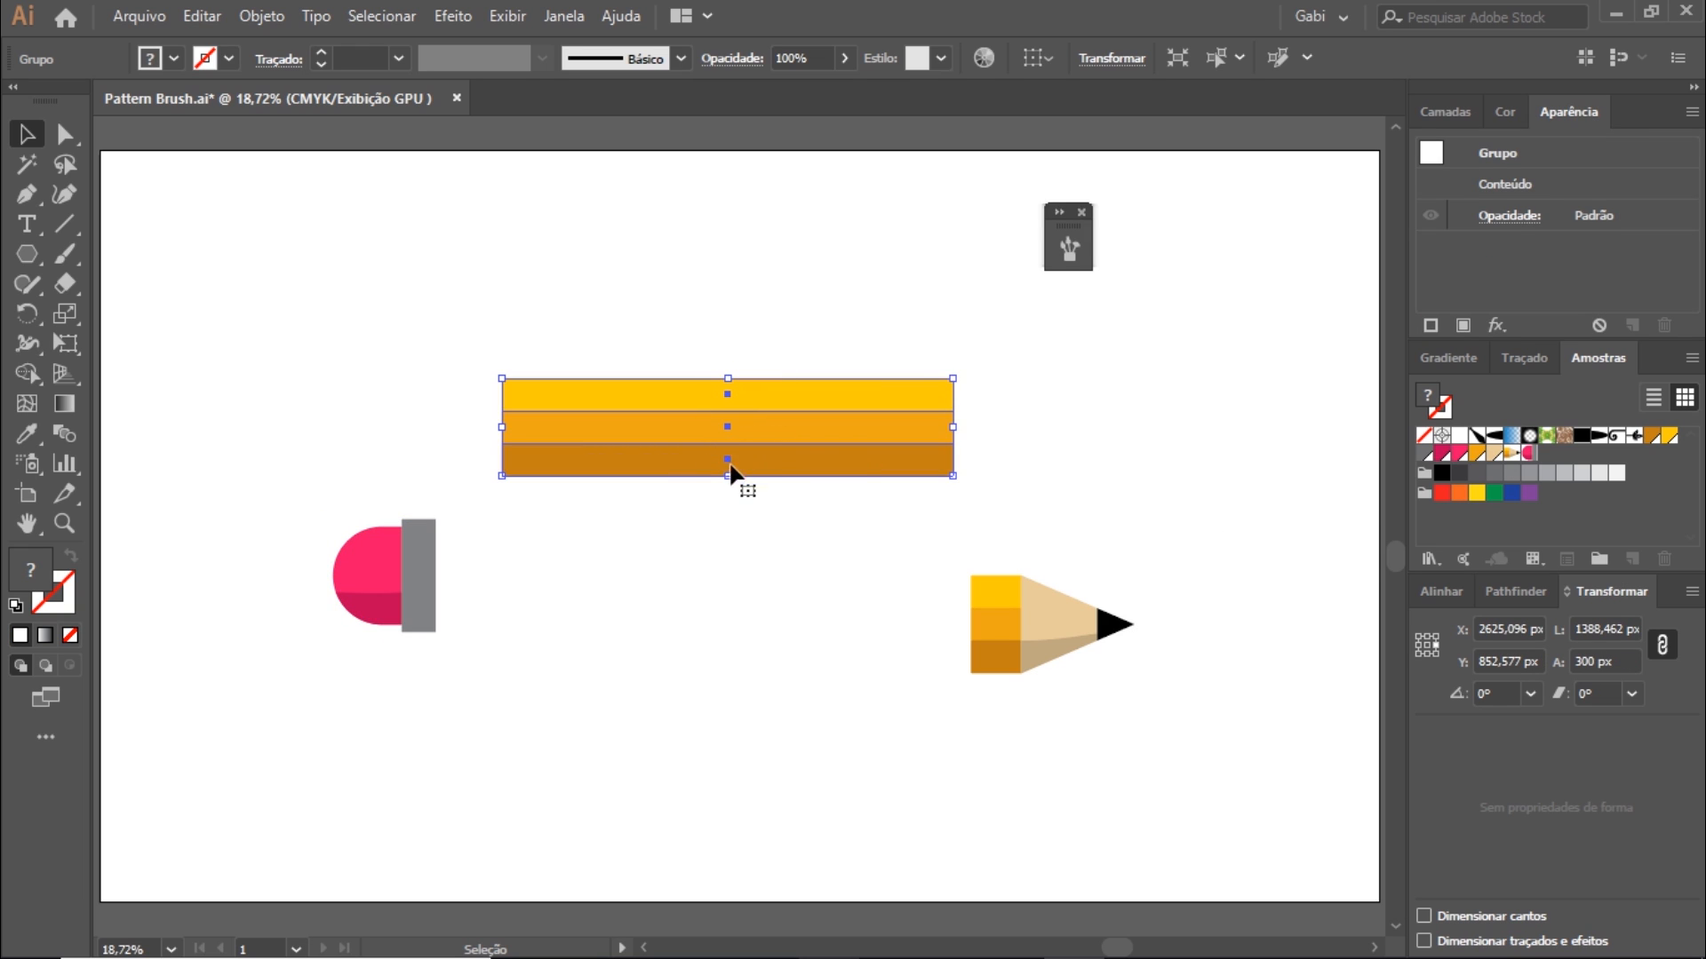
pyautogui.click(1067, 245)
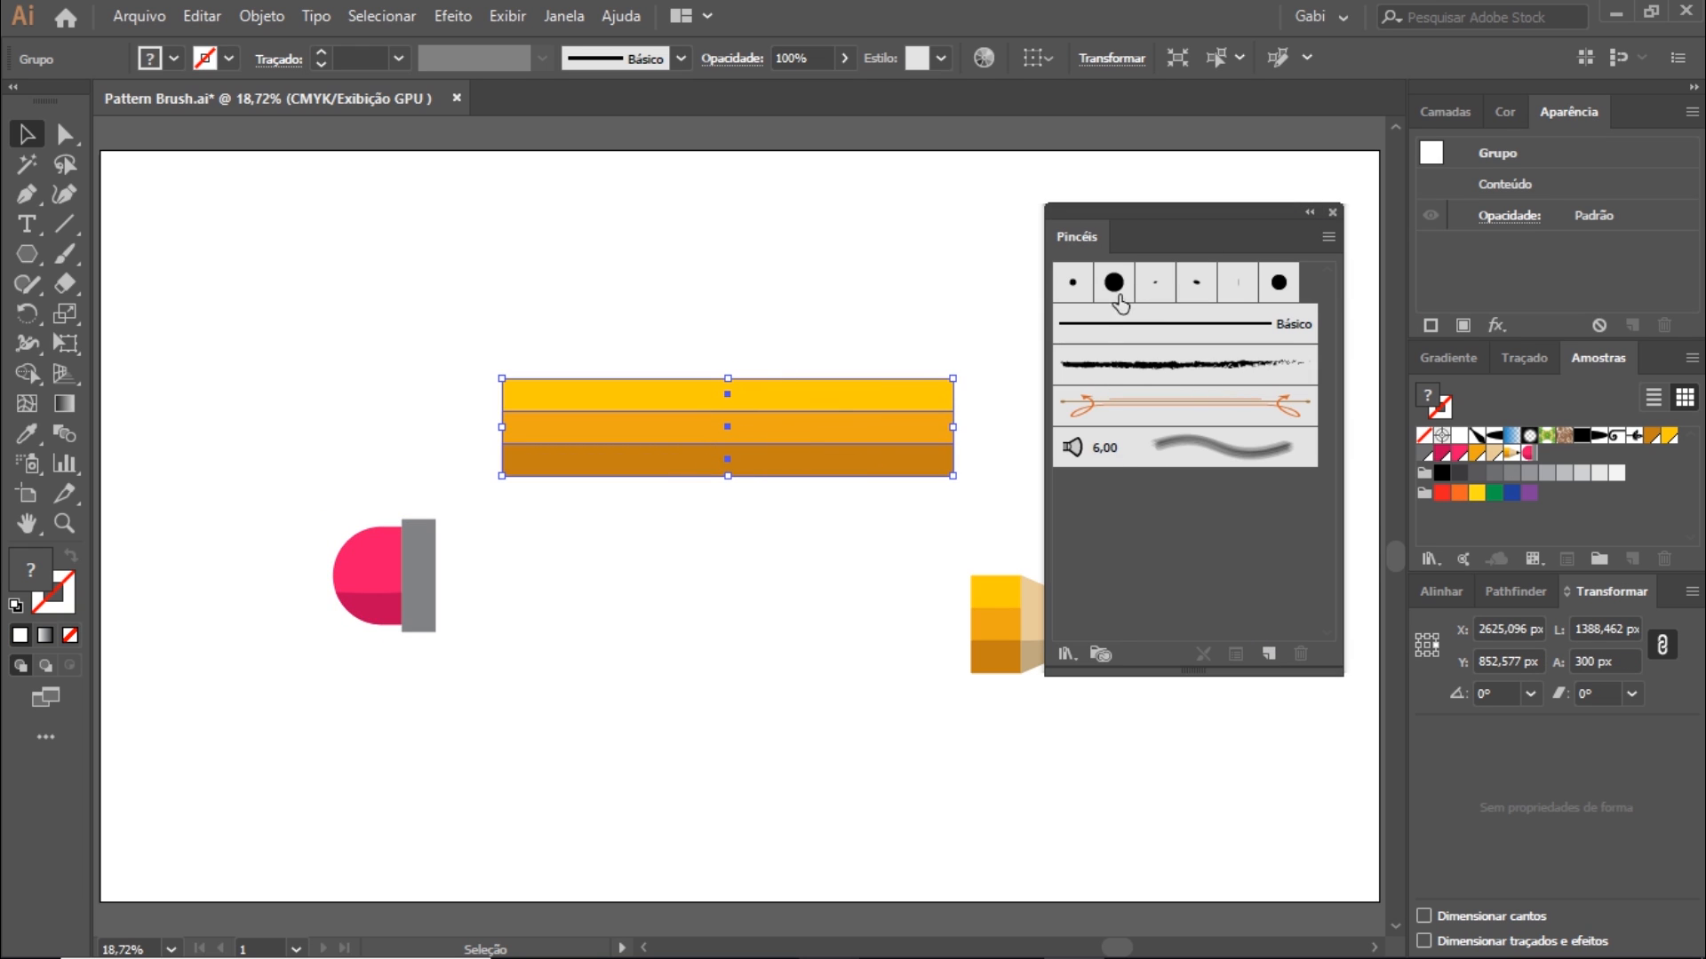
pyautogui.click(567, 14)
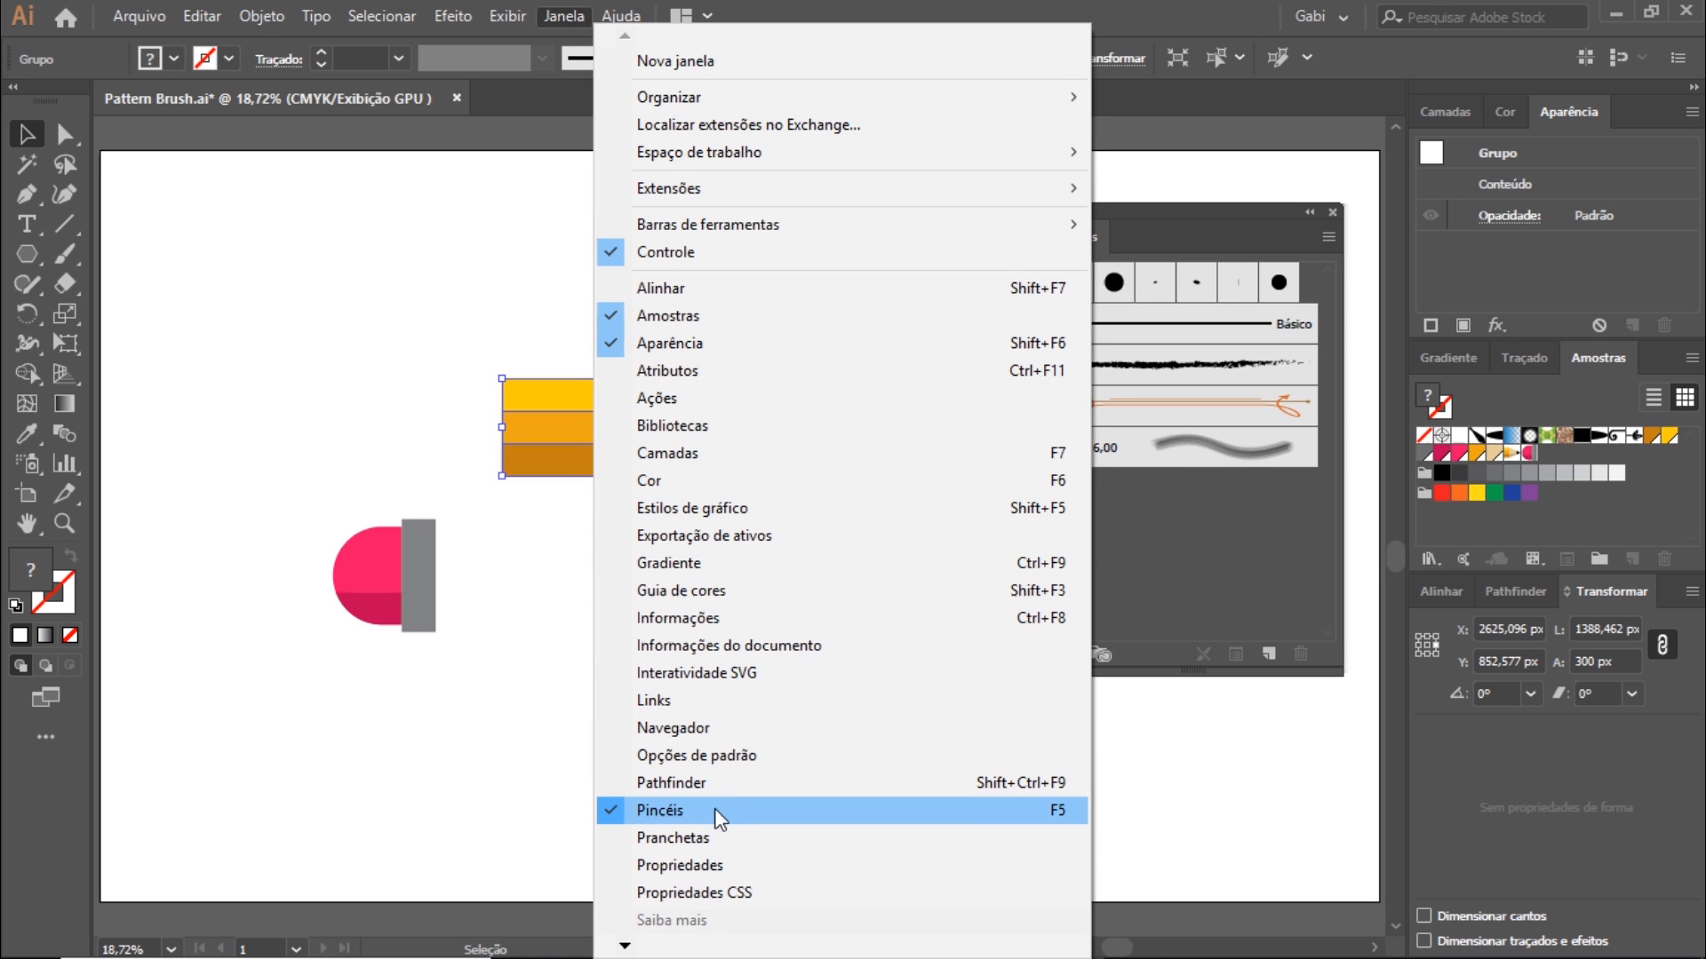
pyautogui.press('Escape')
pyautogui.moveTo(857, 474)
pyautogui.mouseDown()
pyautogui.moveTo(1161, 540)
pyautogui.moveTo(1237, 529)
pyautogui.mouseUp()
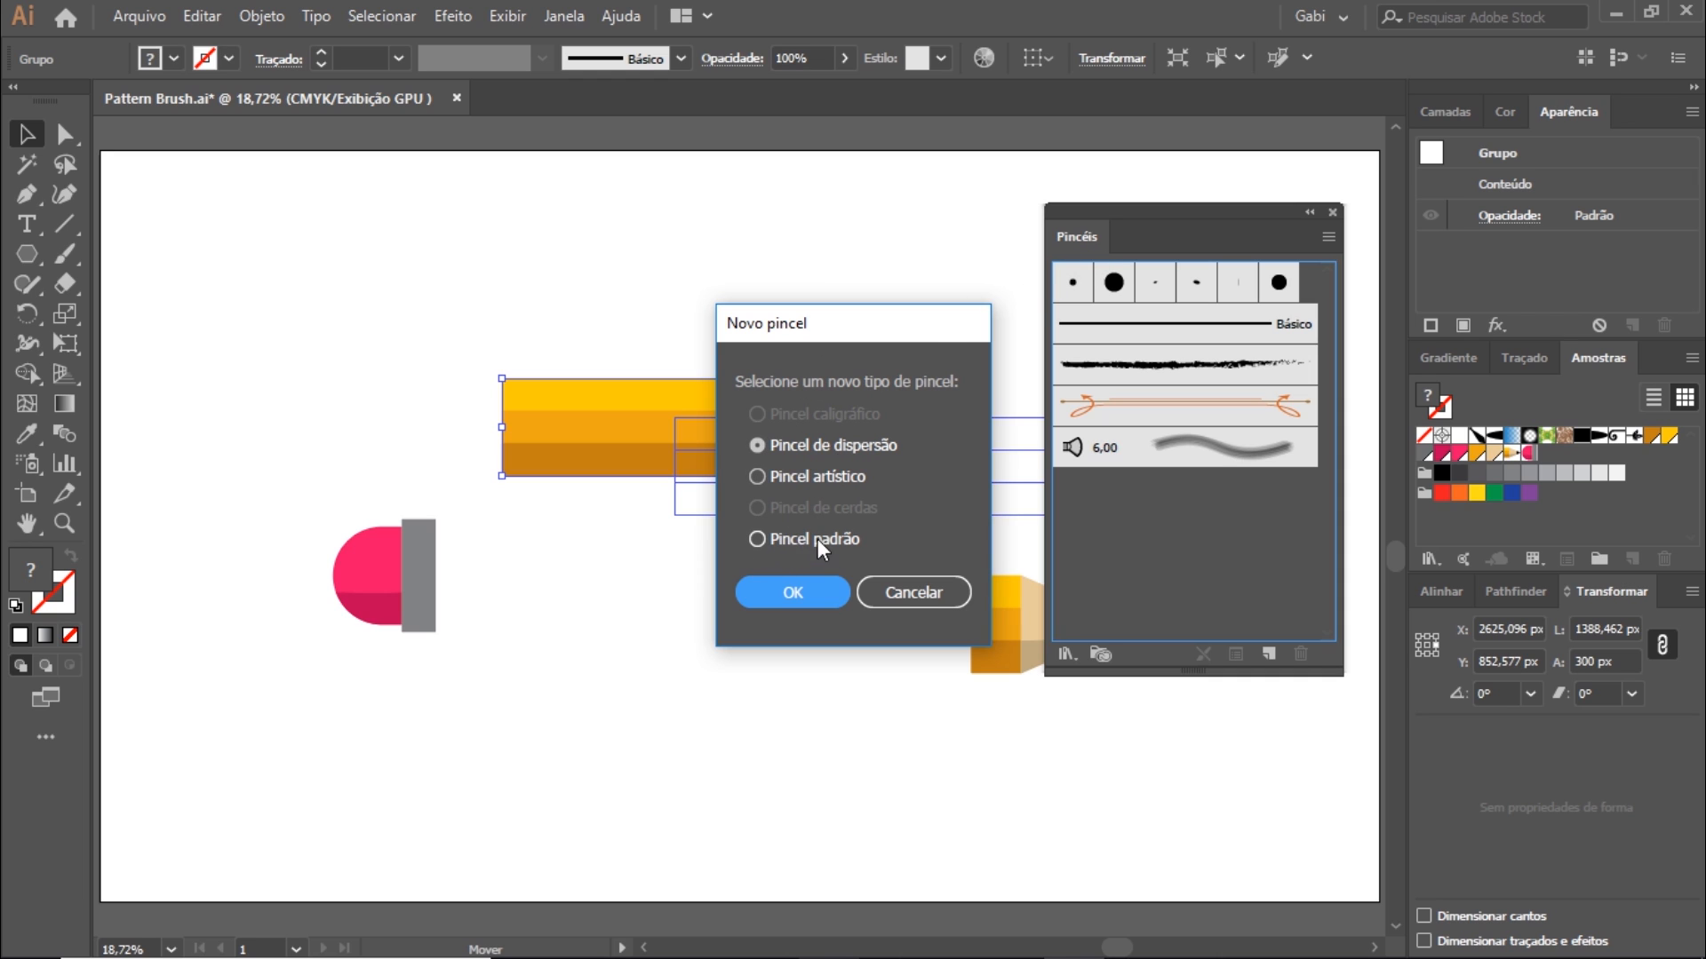
pyautogui.click(757, 538)
pyautogui.click(789, 591)
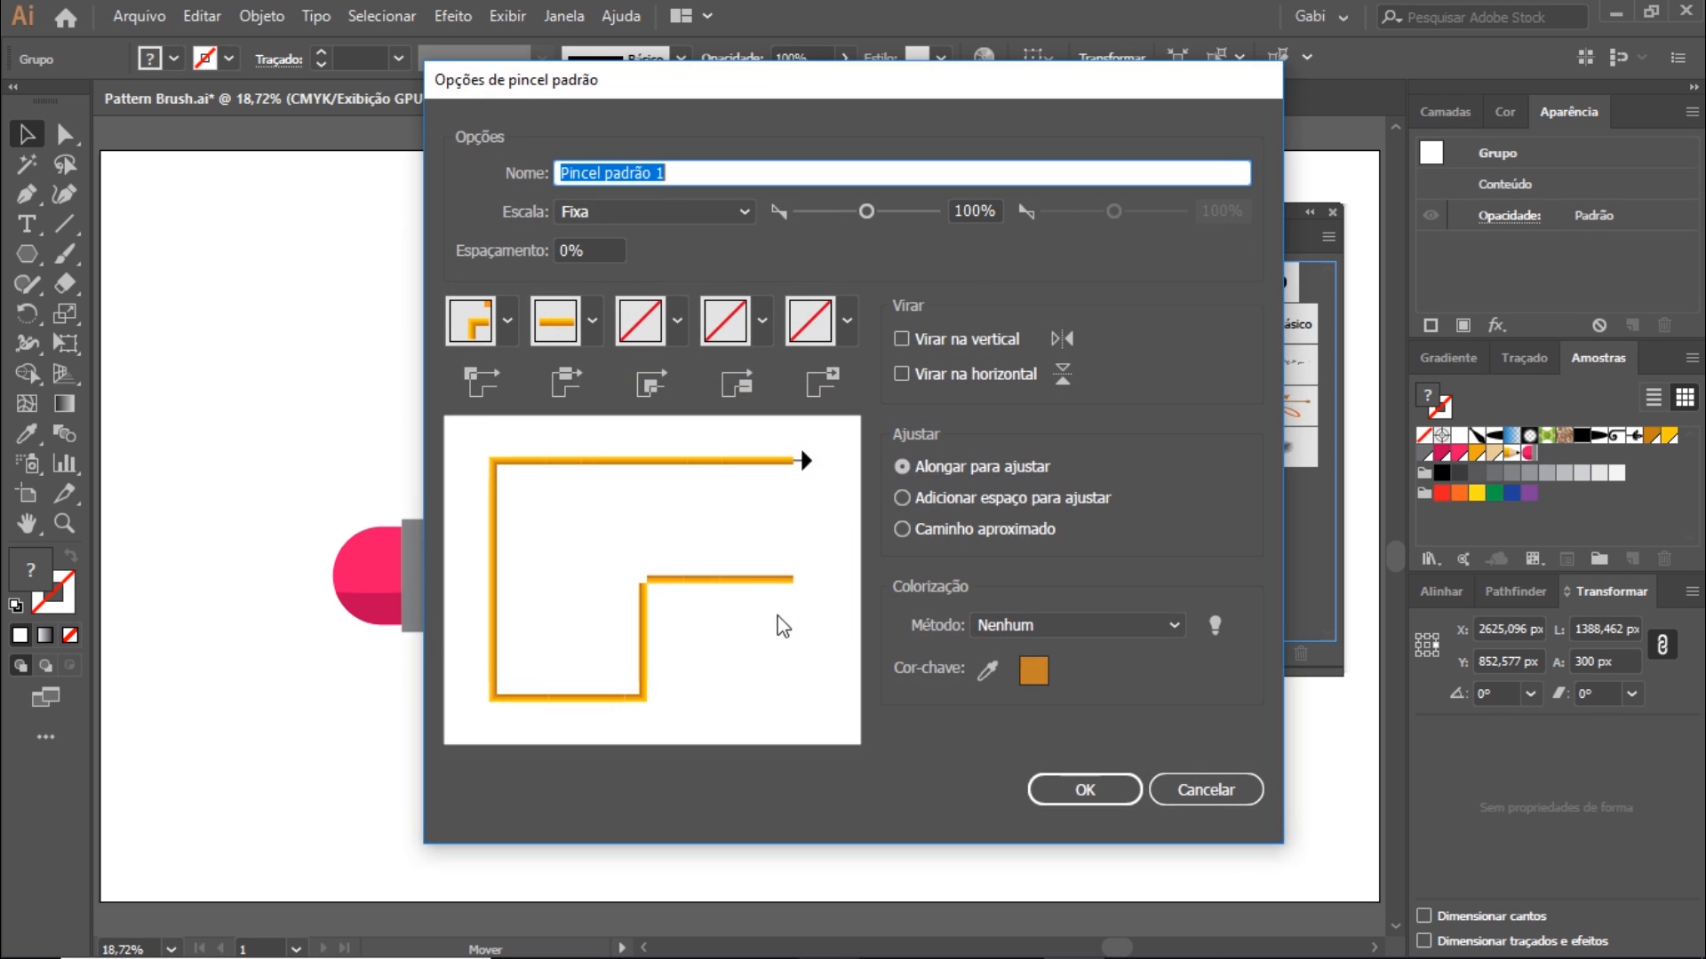
# Name the brush Lápis and set its inner corner tile to Automat. Centralizado.
pyautogui.moveTo(631, 94); pyautogui.dragTo(585, 89)
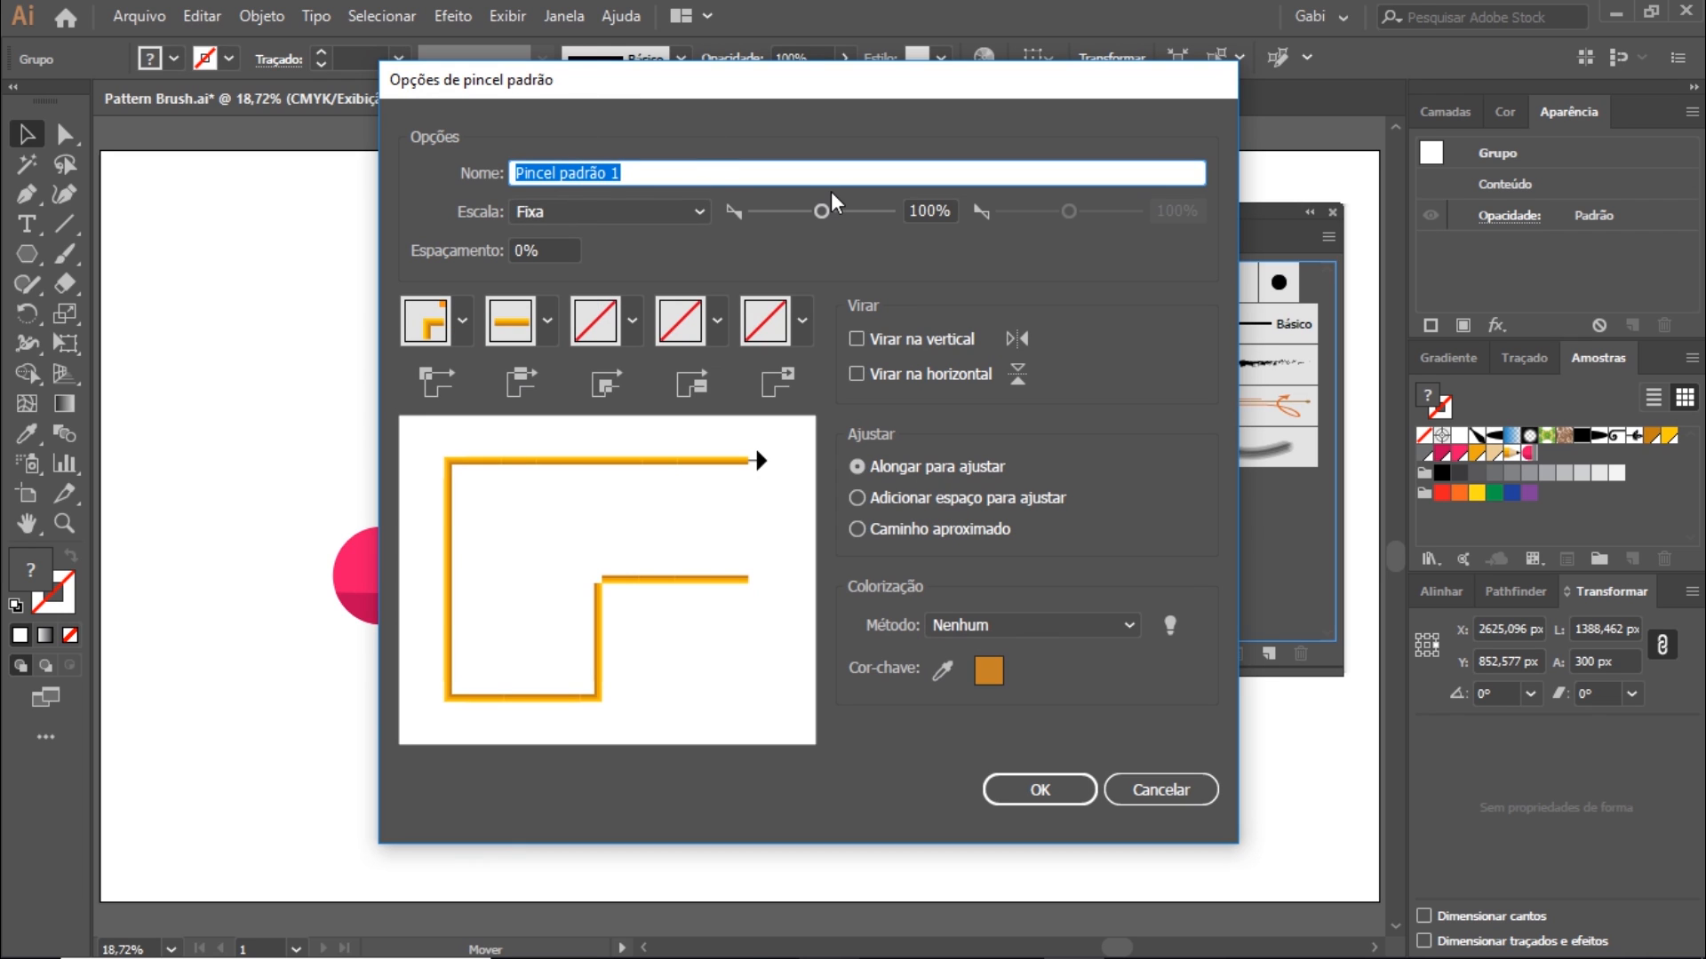
pyautogui.write('Lápis')
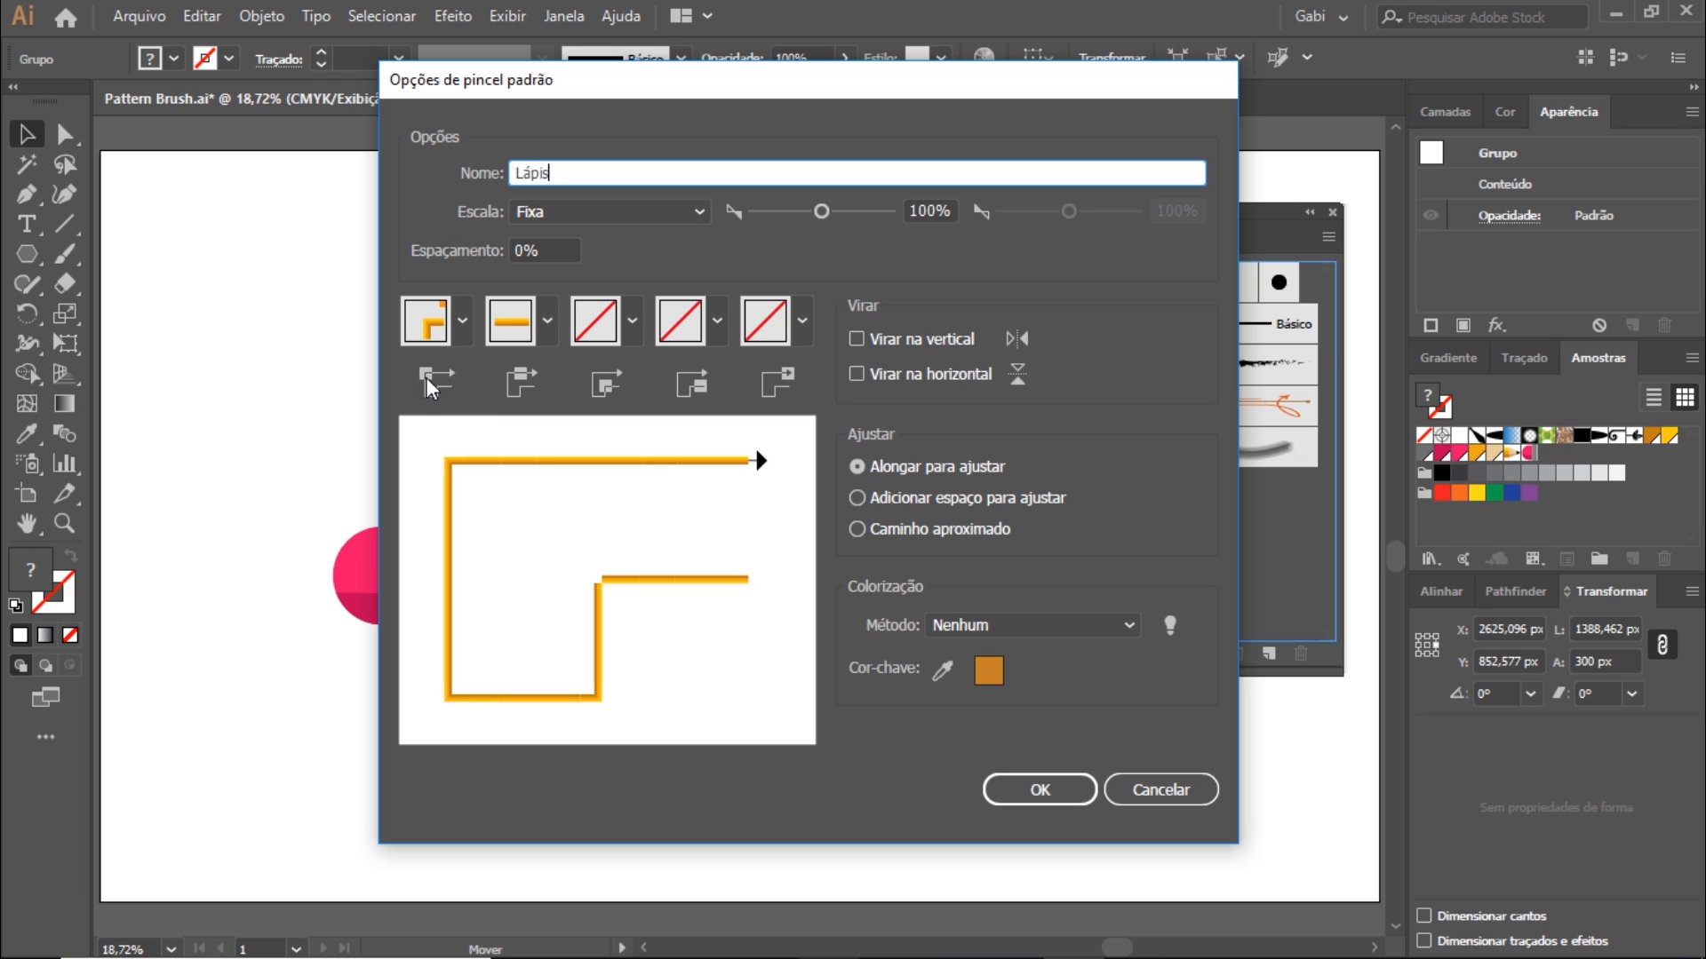
pyautogui.click(463, 336)
pyautogui.click(463, 336)
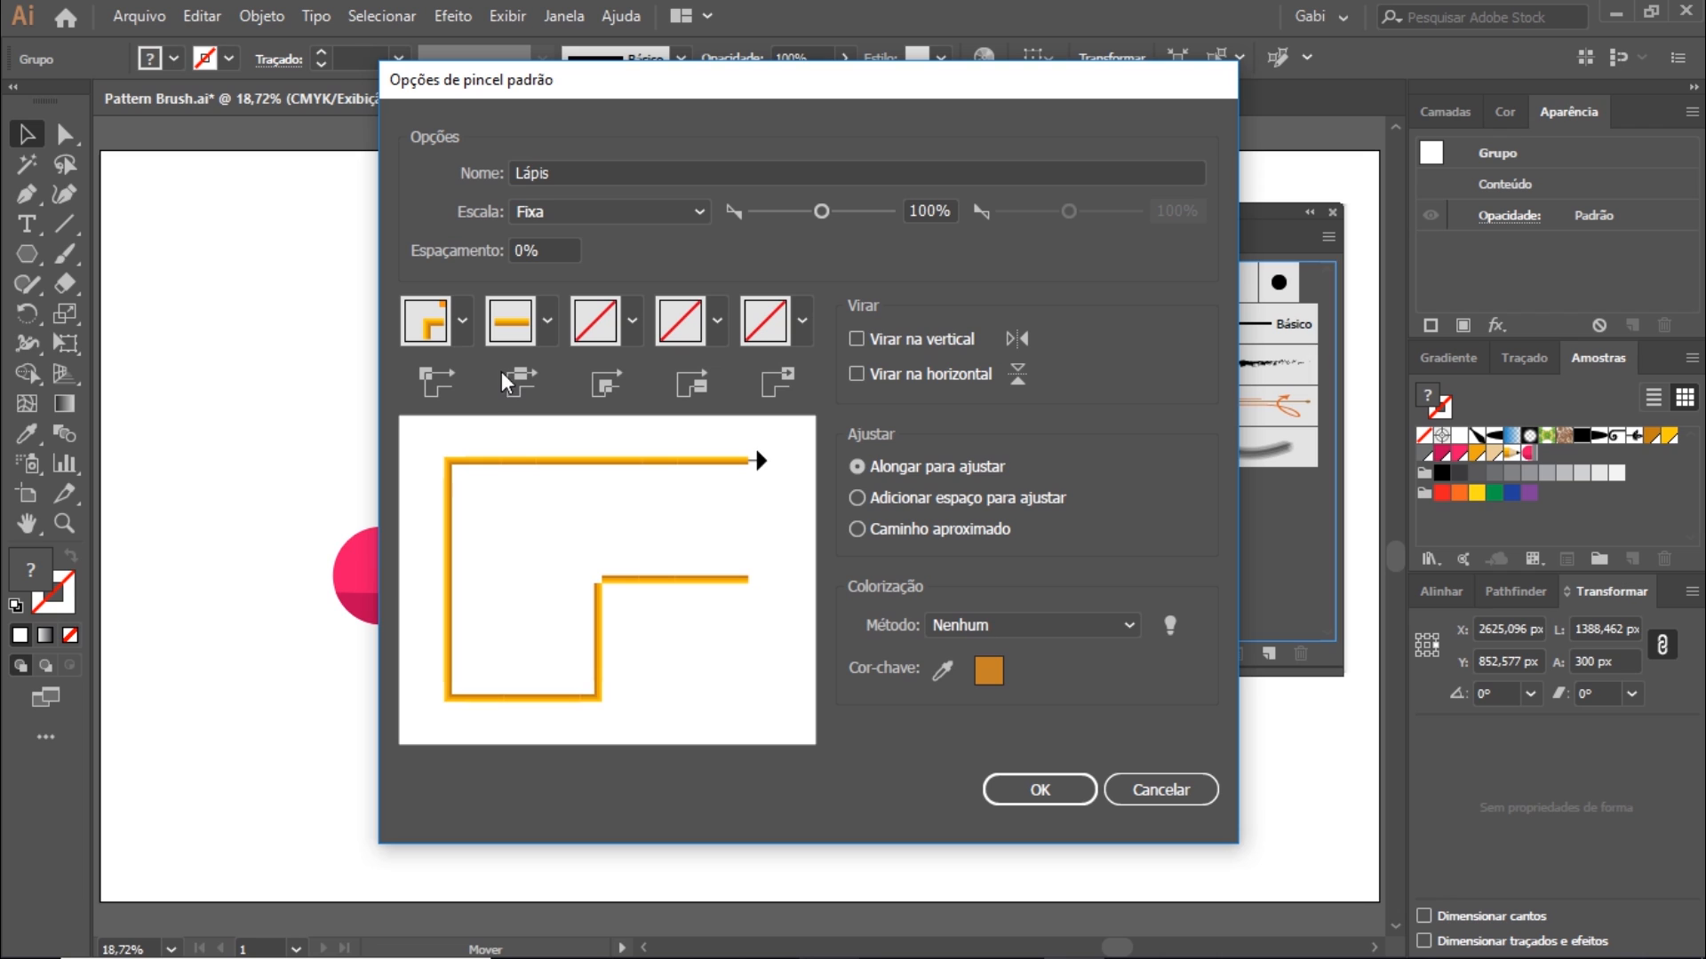
pyautogui.click(546, 322)
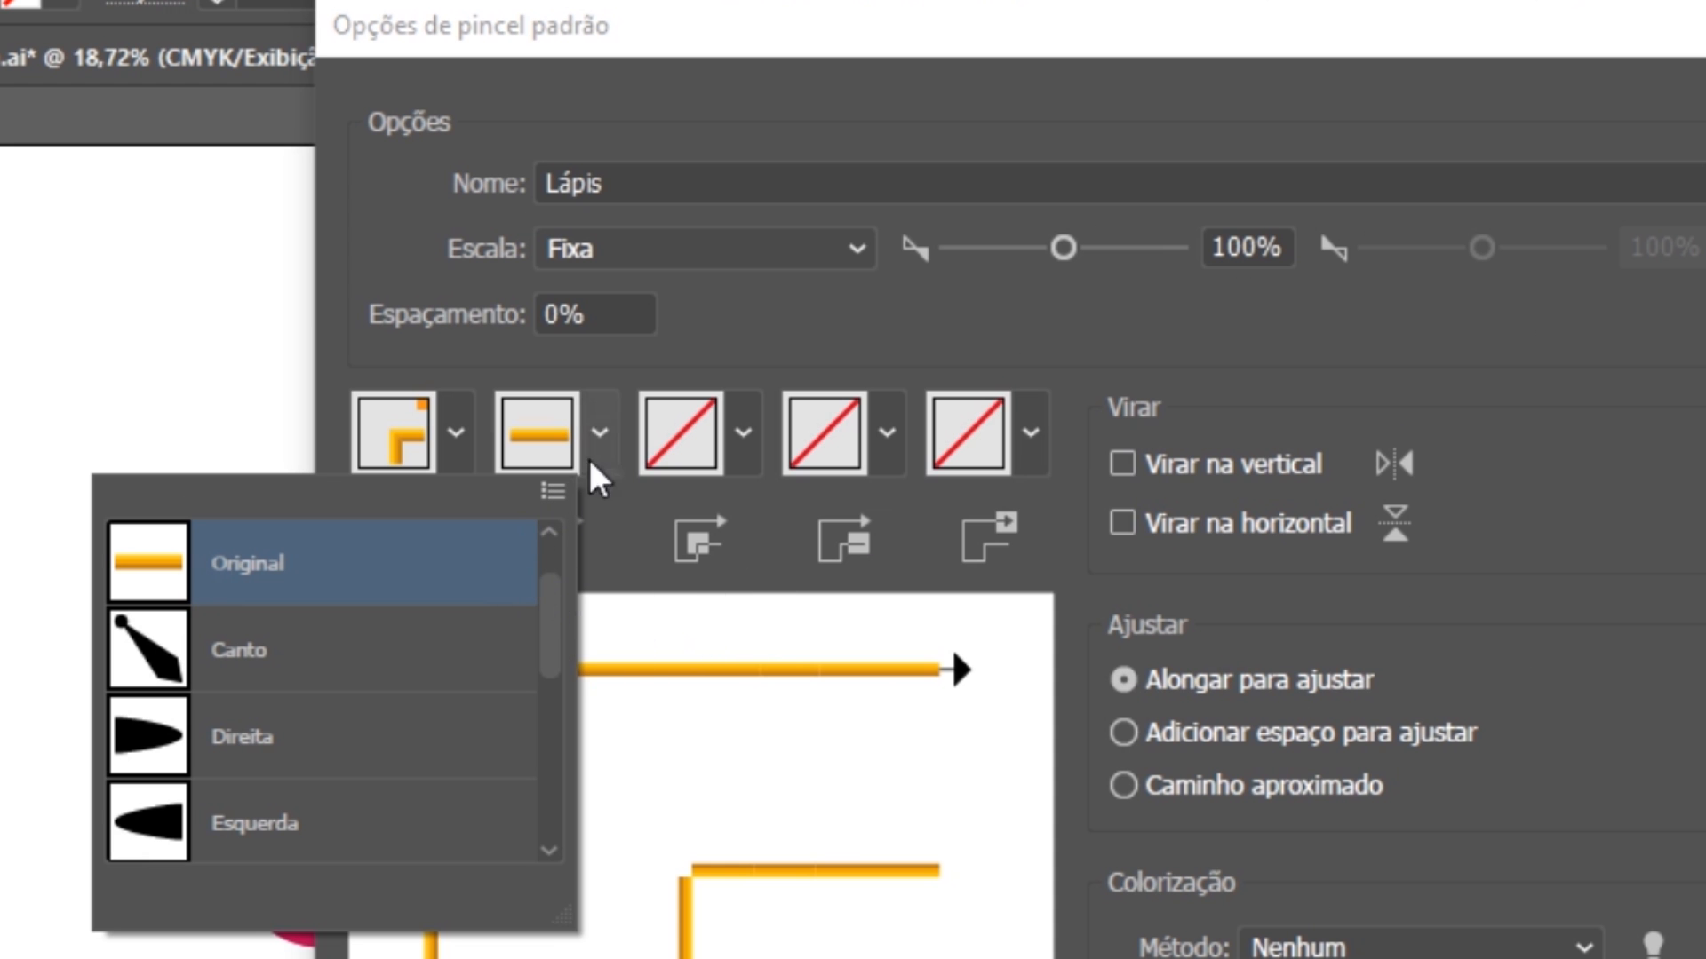
pyautogui.click(737, 323)
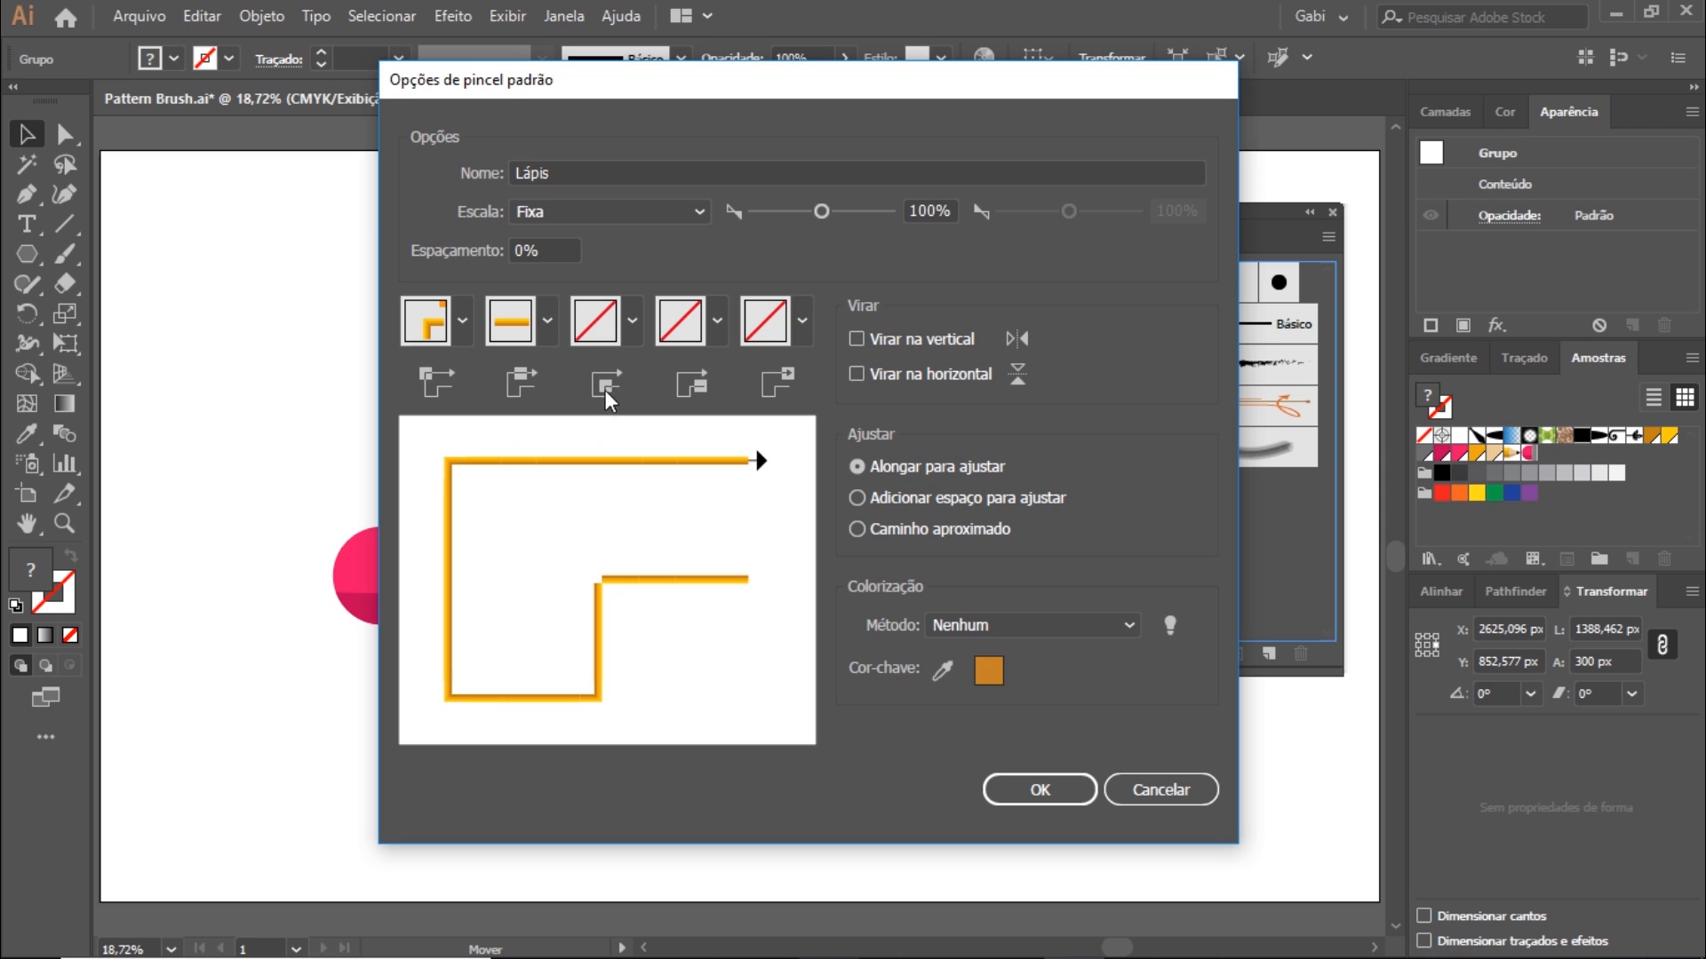
pyautogui.click(632, 321)
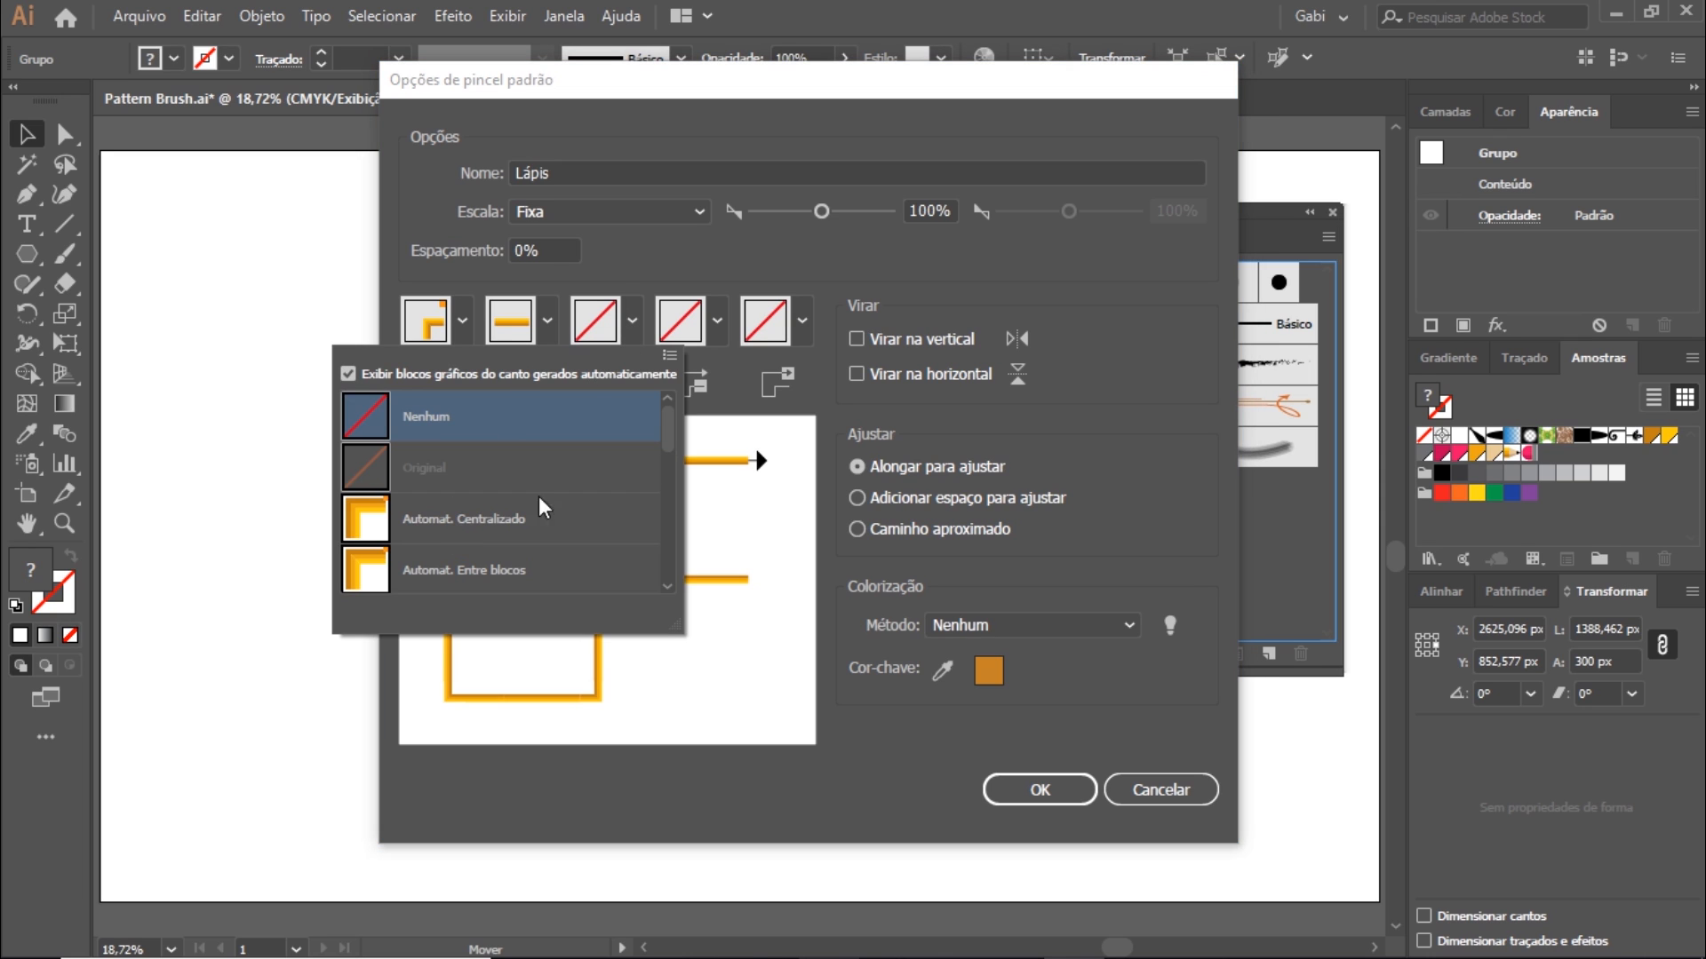
pyautogui.click(473, 533)
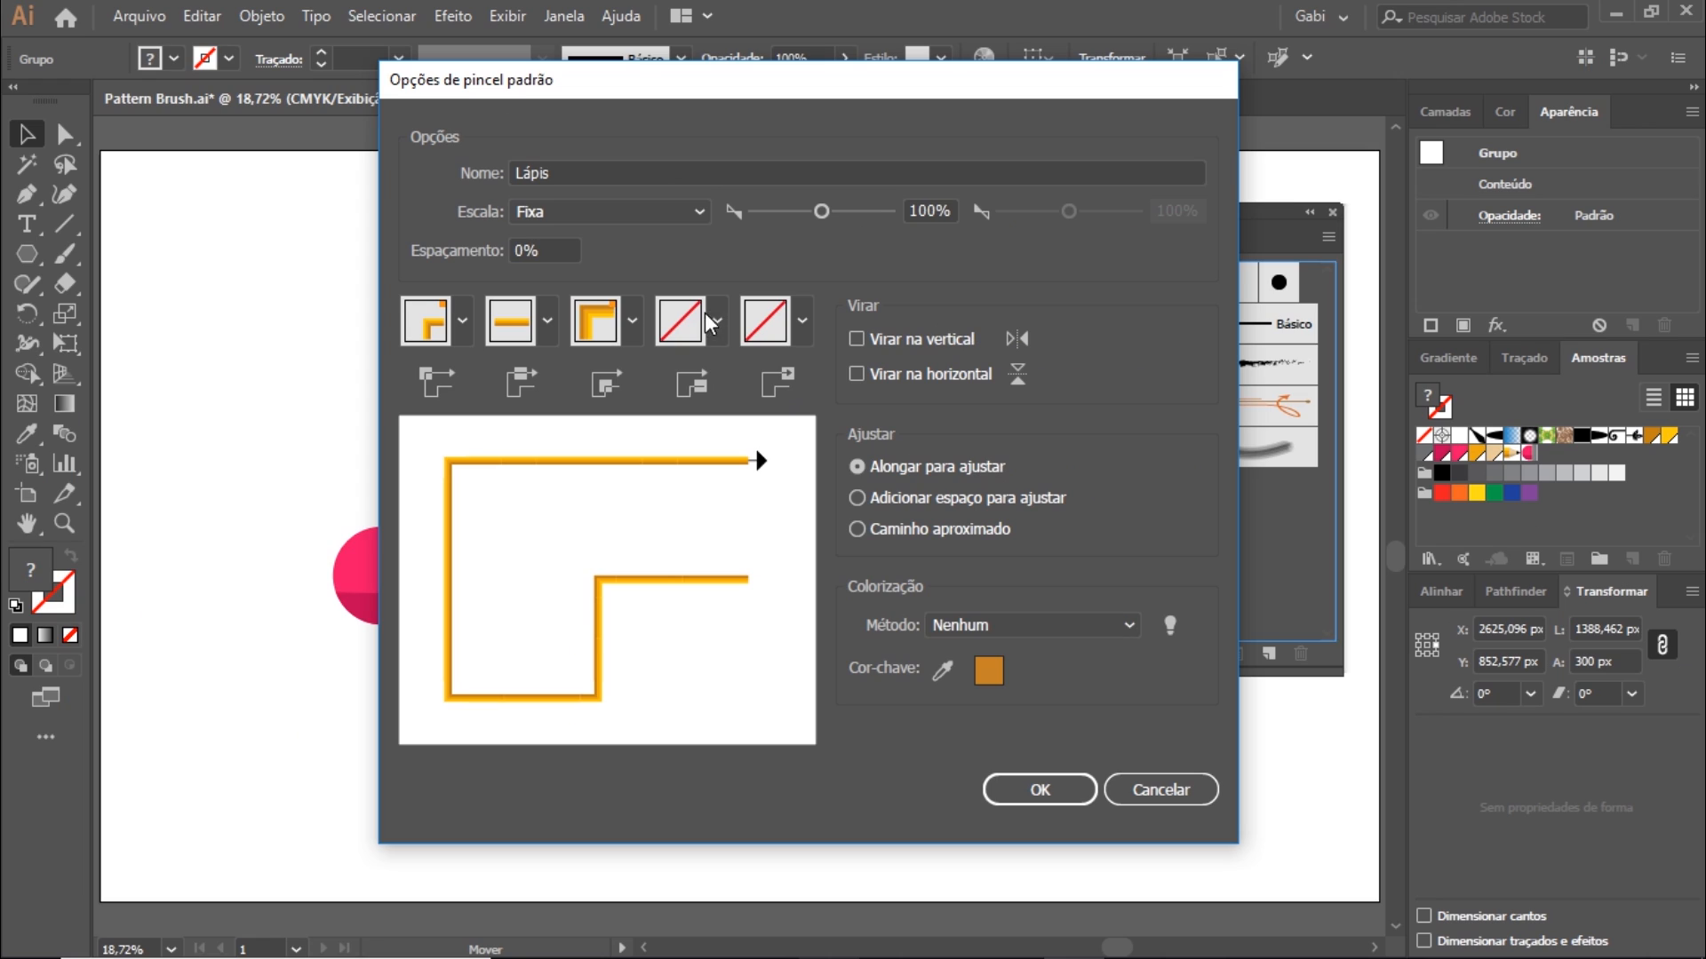
# Assign the pink eraser pattern, Nova amostra de padrão 4, as the brush's start tile.
pyautogui.click(719, 322)
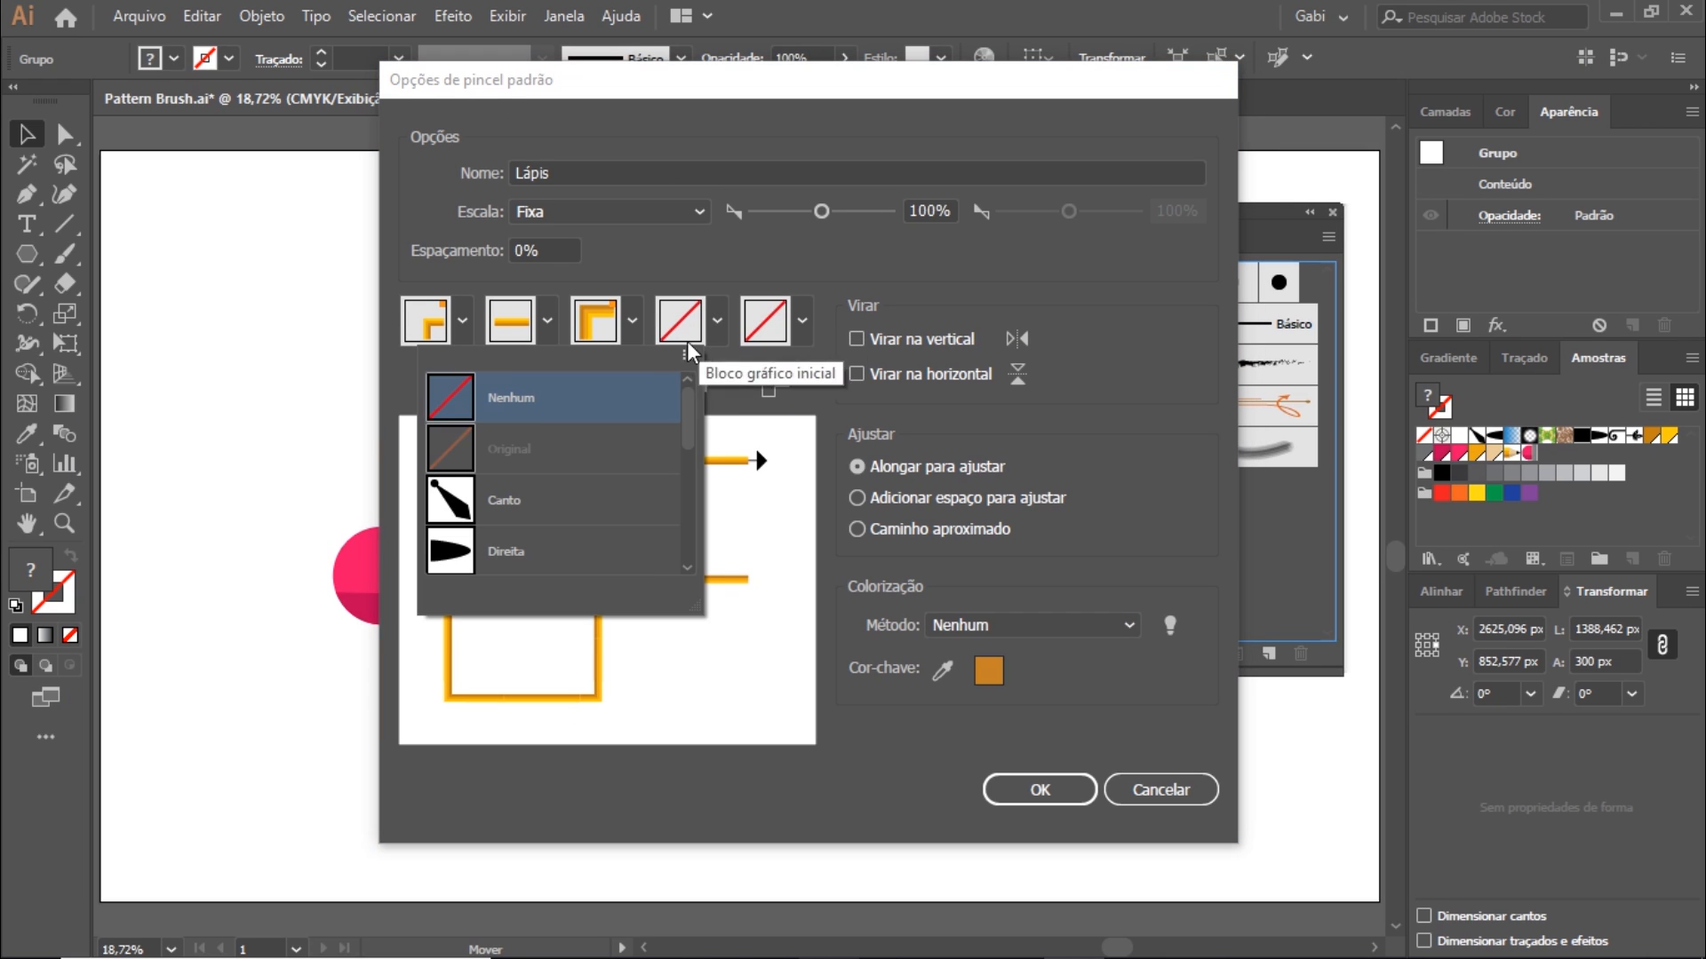
pyautogui.scroll(-5, 674, 518)
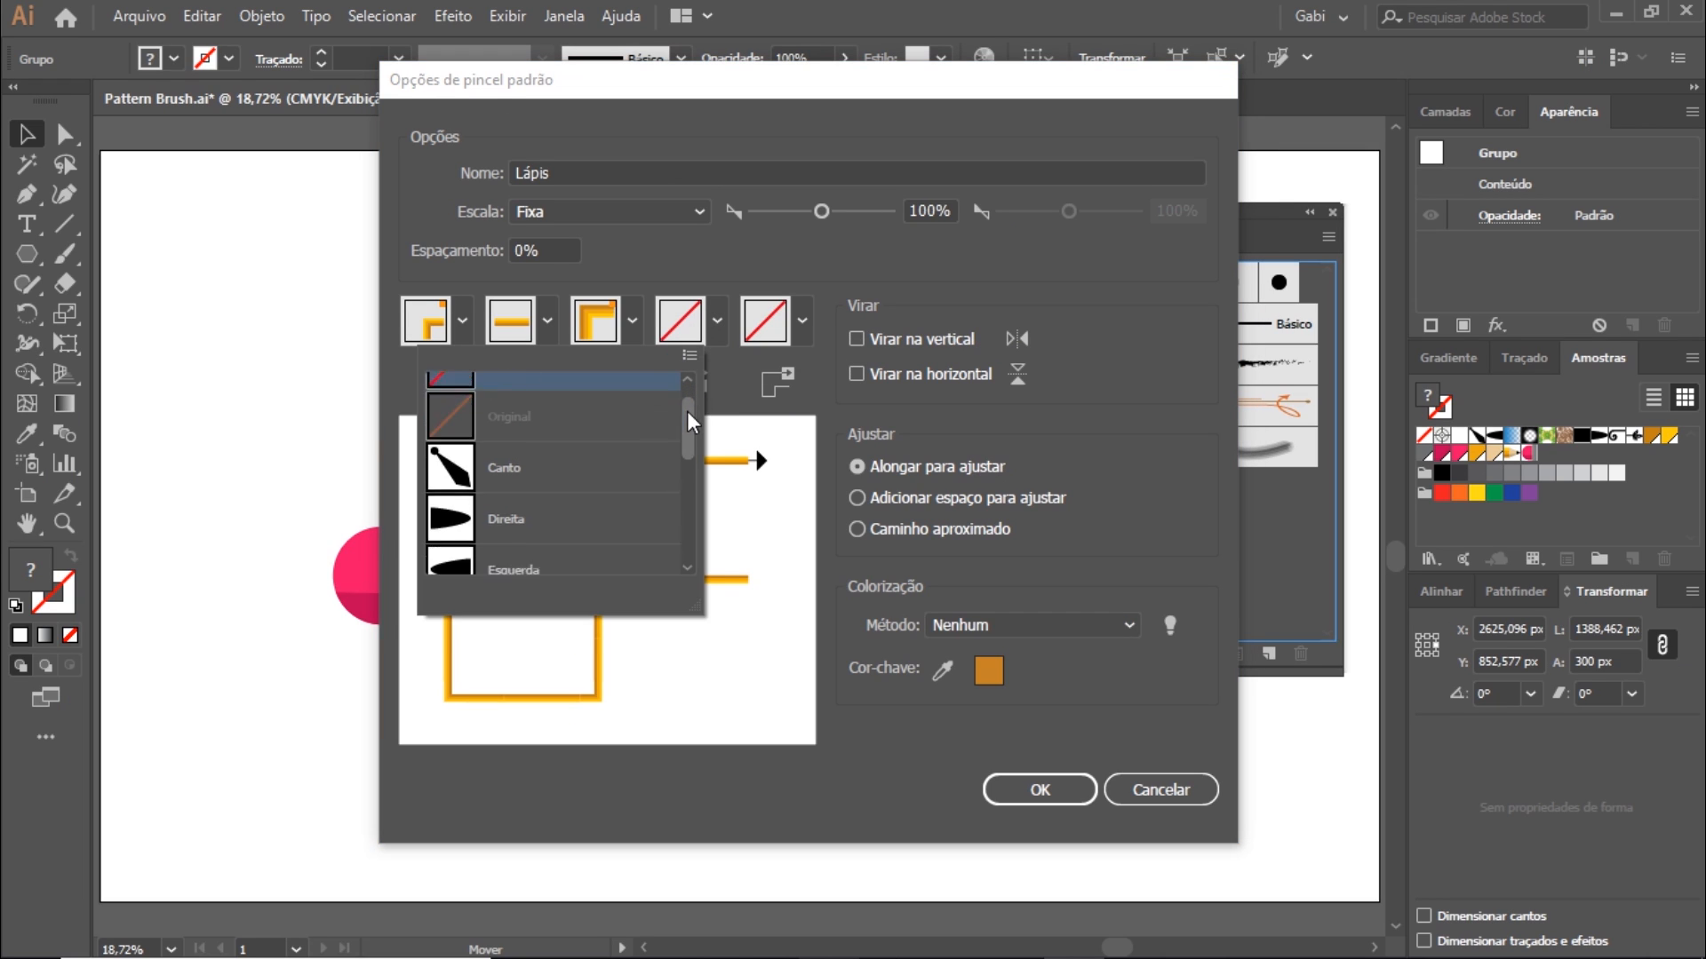
pyautogui.click(718, 323)
pyautogui.click(719, 325)
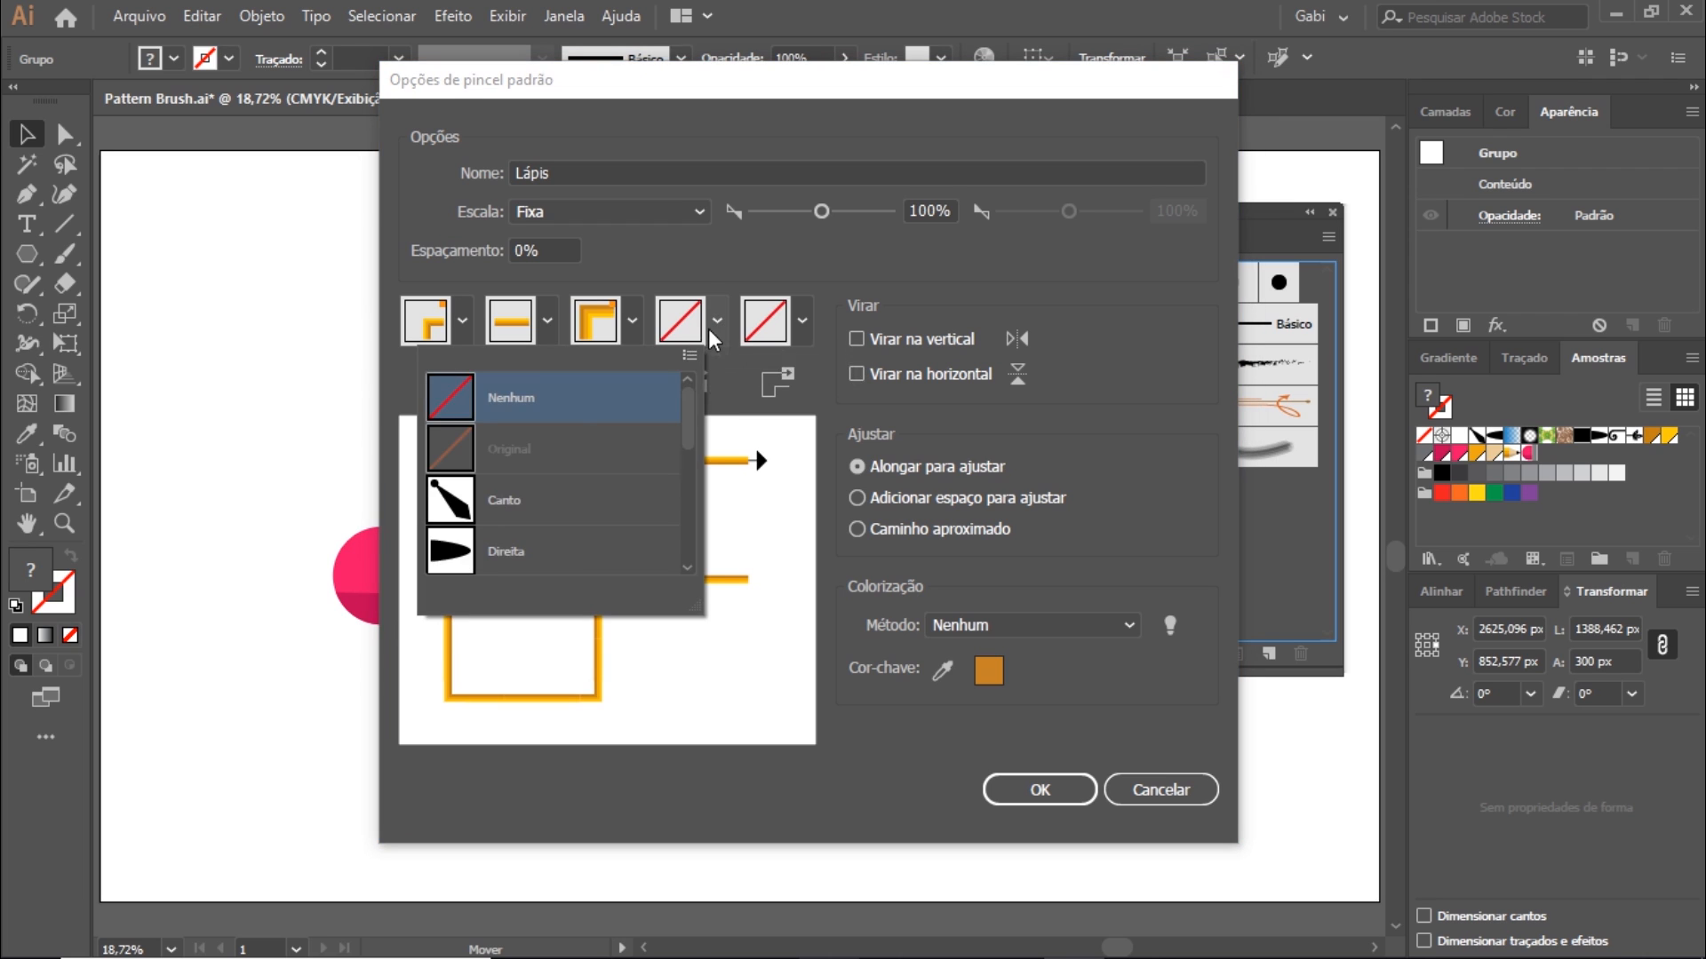
pyautogui.scroll(-5, 688, 569)
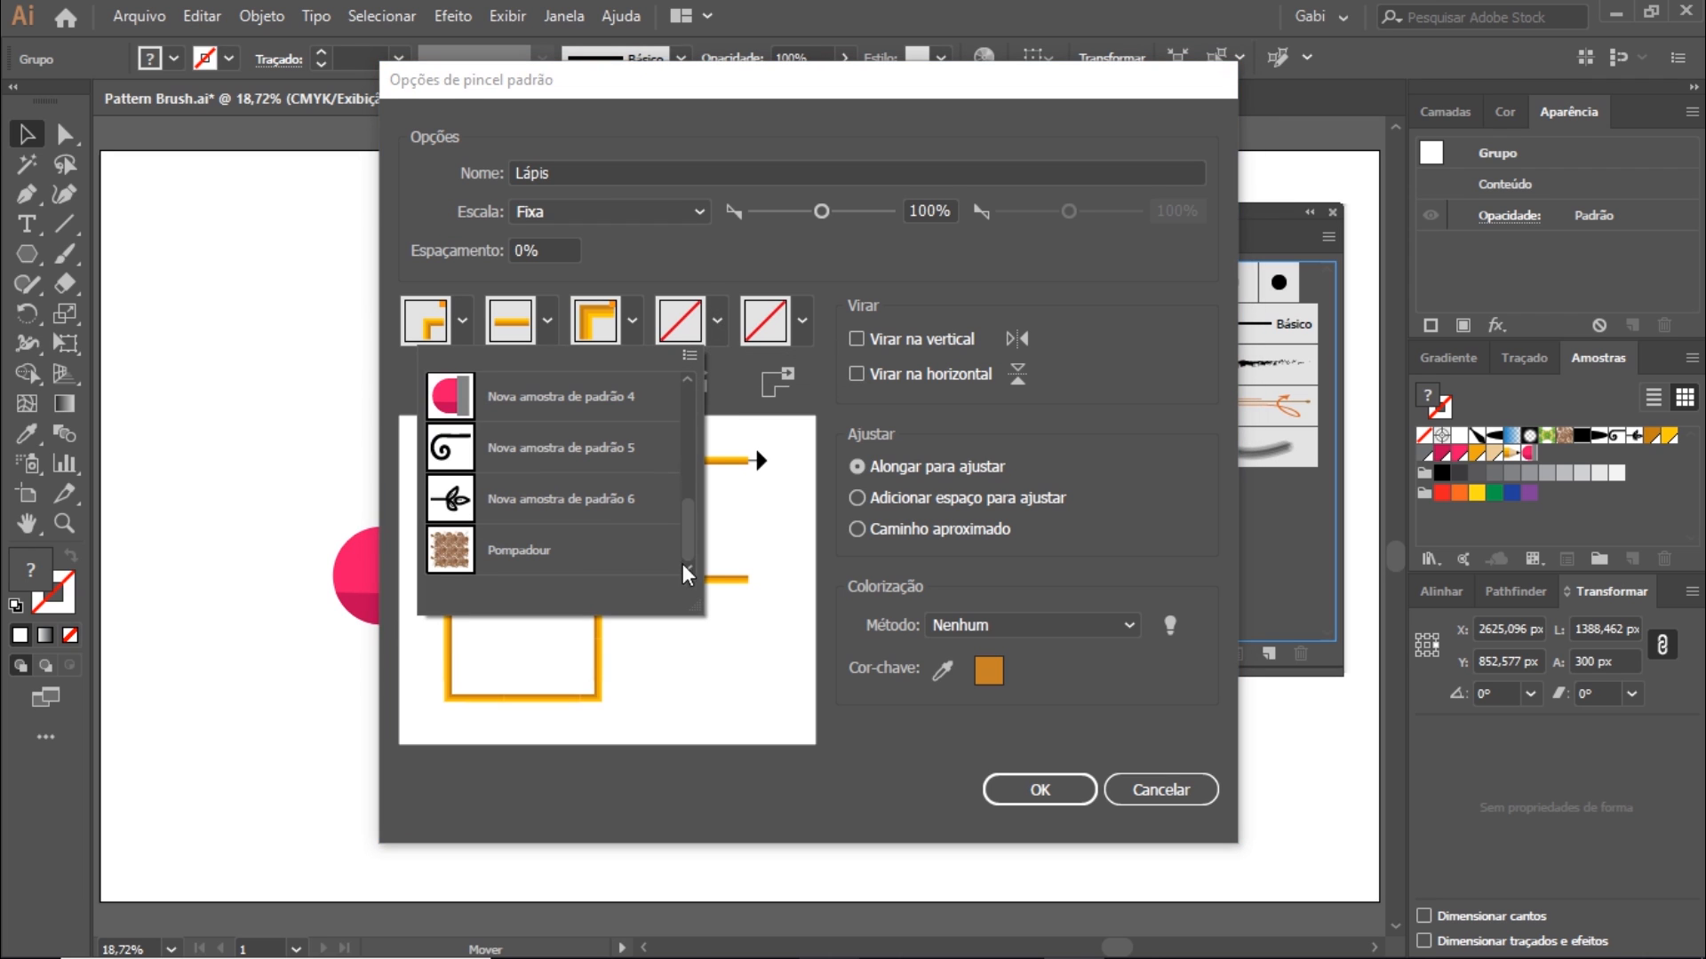
pyautogui.click(569, 405)
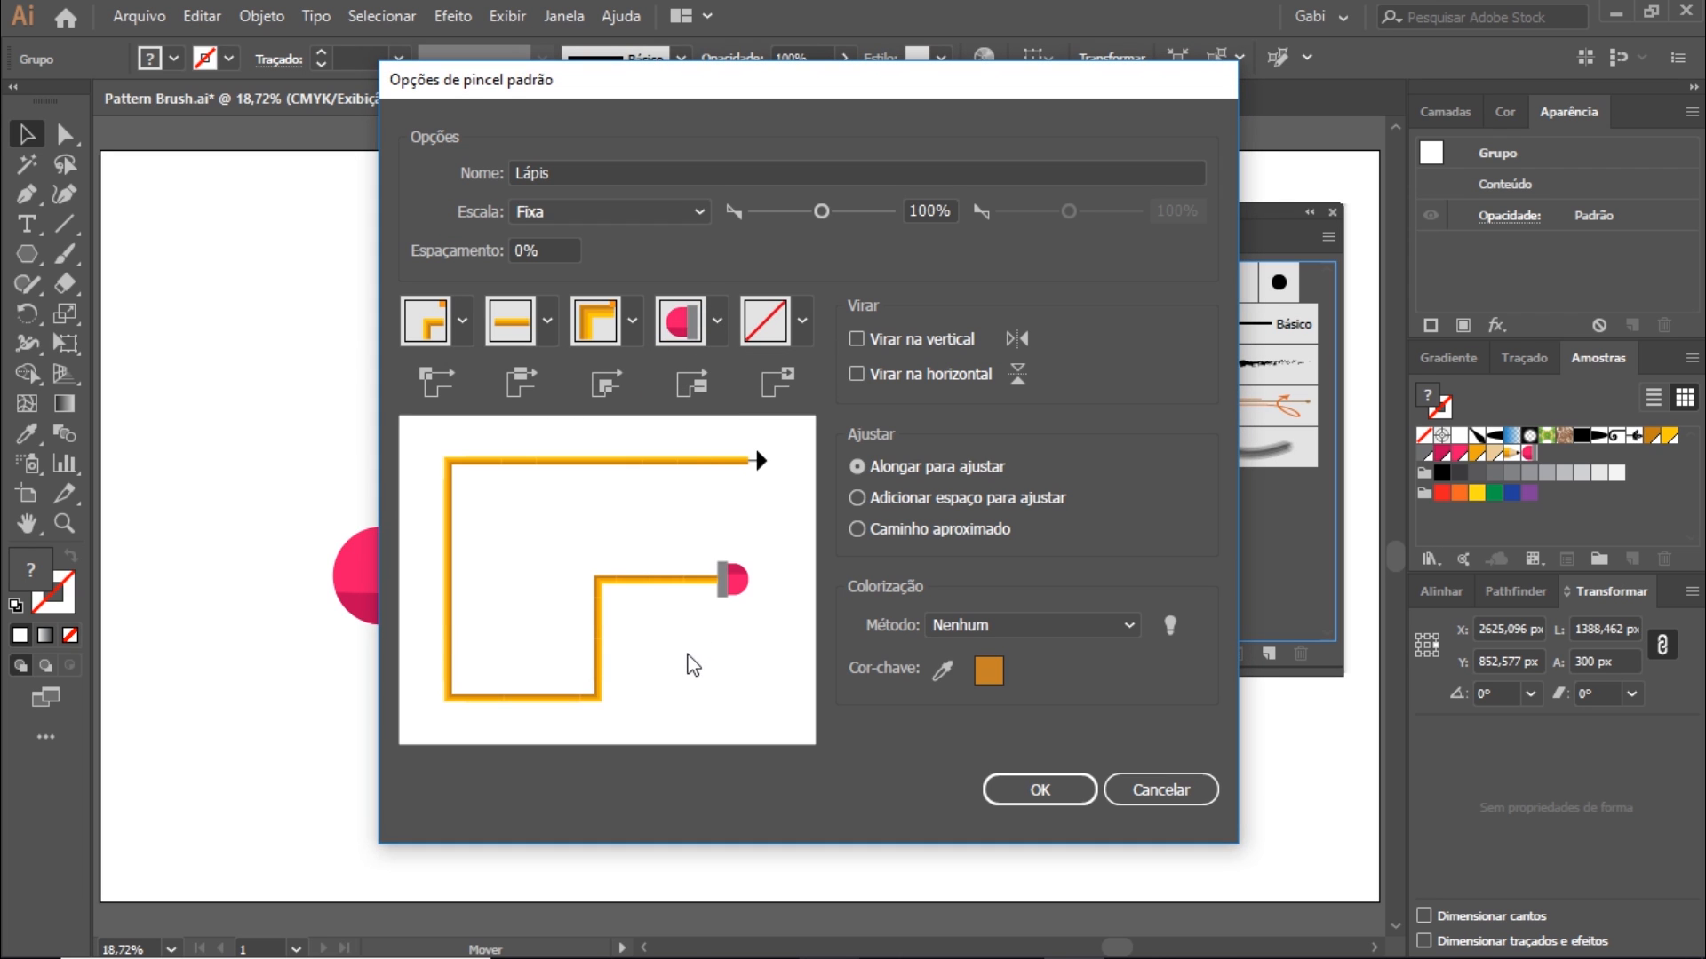
# Assign the pencil tip pattern as the end tile and save the pattern brush.
pyautogui.click(803, 322)
pyautogui.moveTo(775, 417); pyautogui.dragTo(771, 497)
pyautogui.click(634, 447)
pyautogui.click(1047, 787)
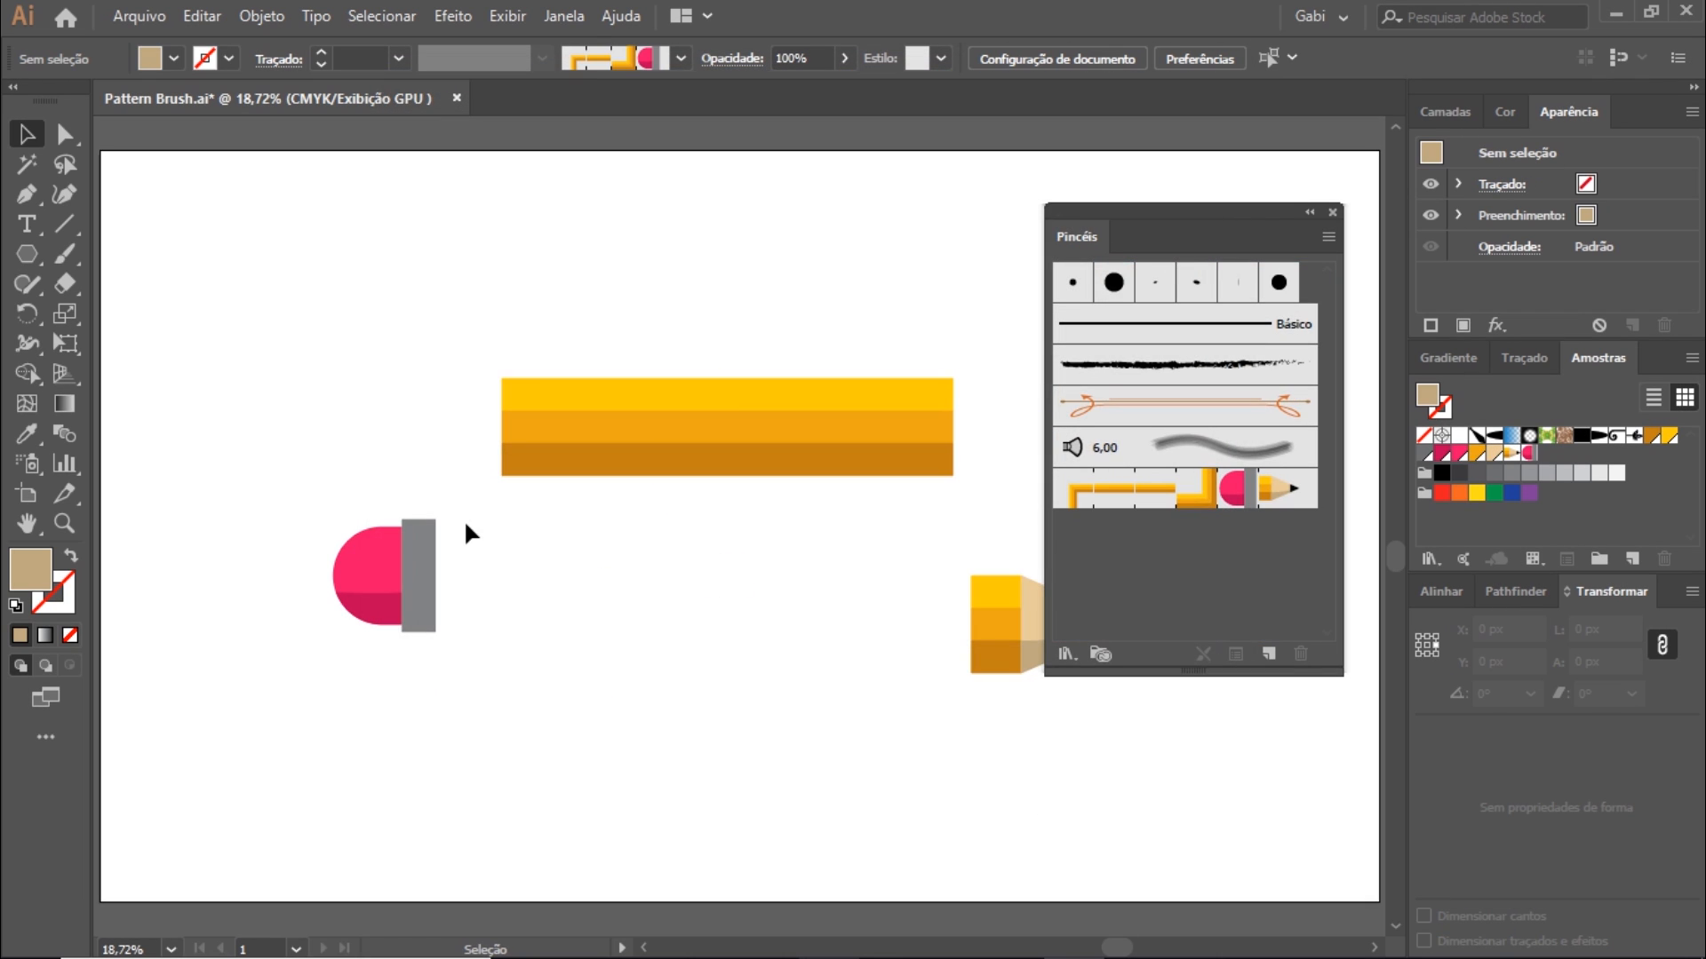
# Delete the body, eraser and tip artwork from the artboard.
pyautogui.press('v')
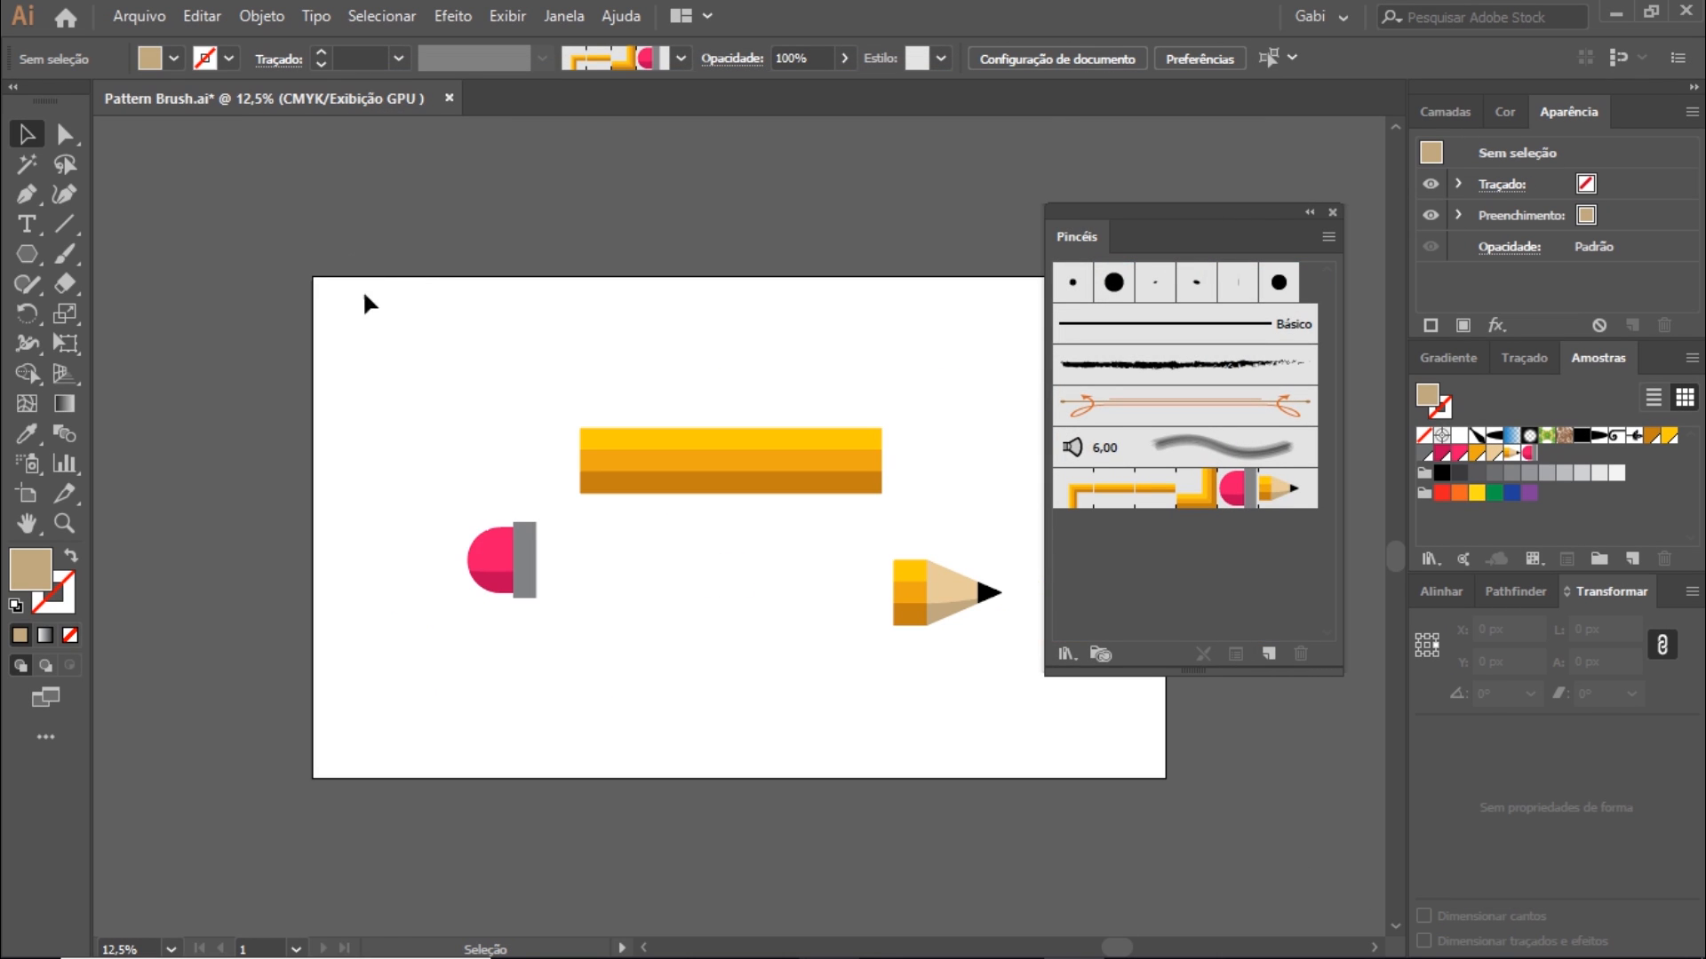
pyautogui.moveTo(388, 350); pyautogui.dragTo(965, 738)
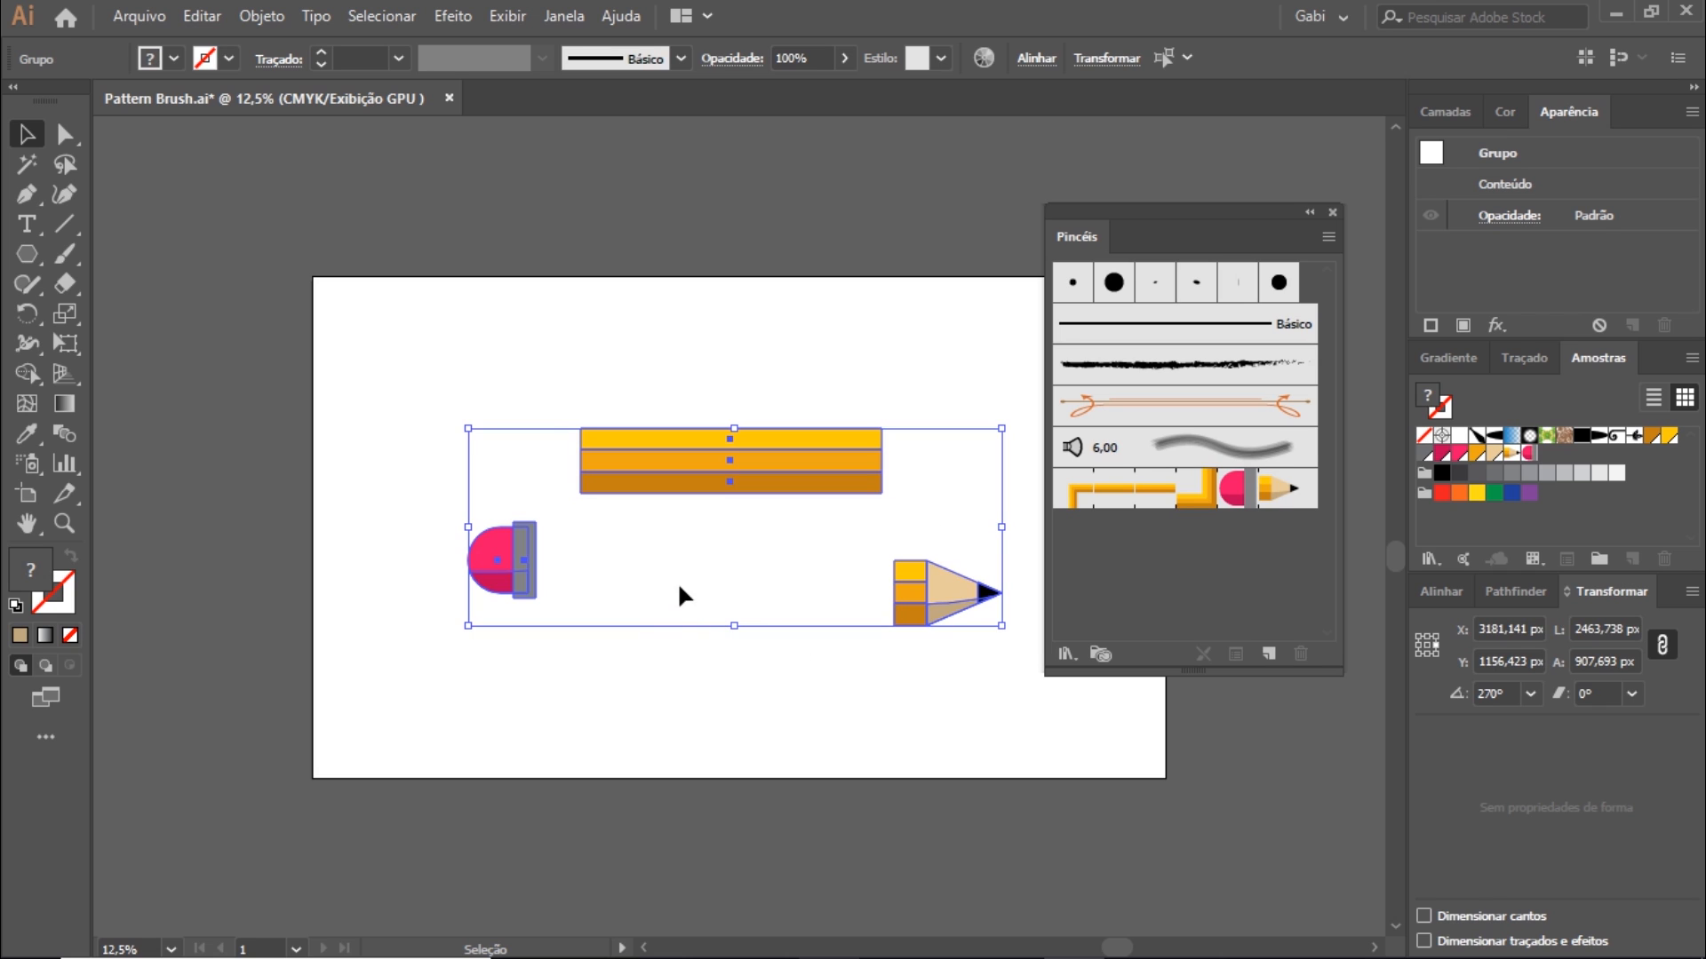
pyautogui.press('Delete')
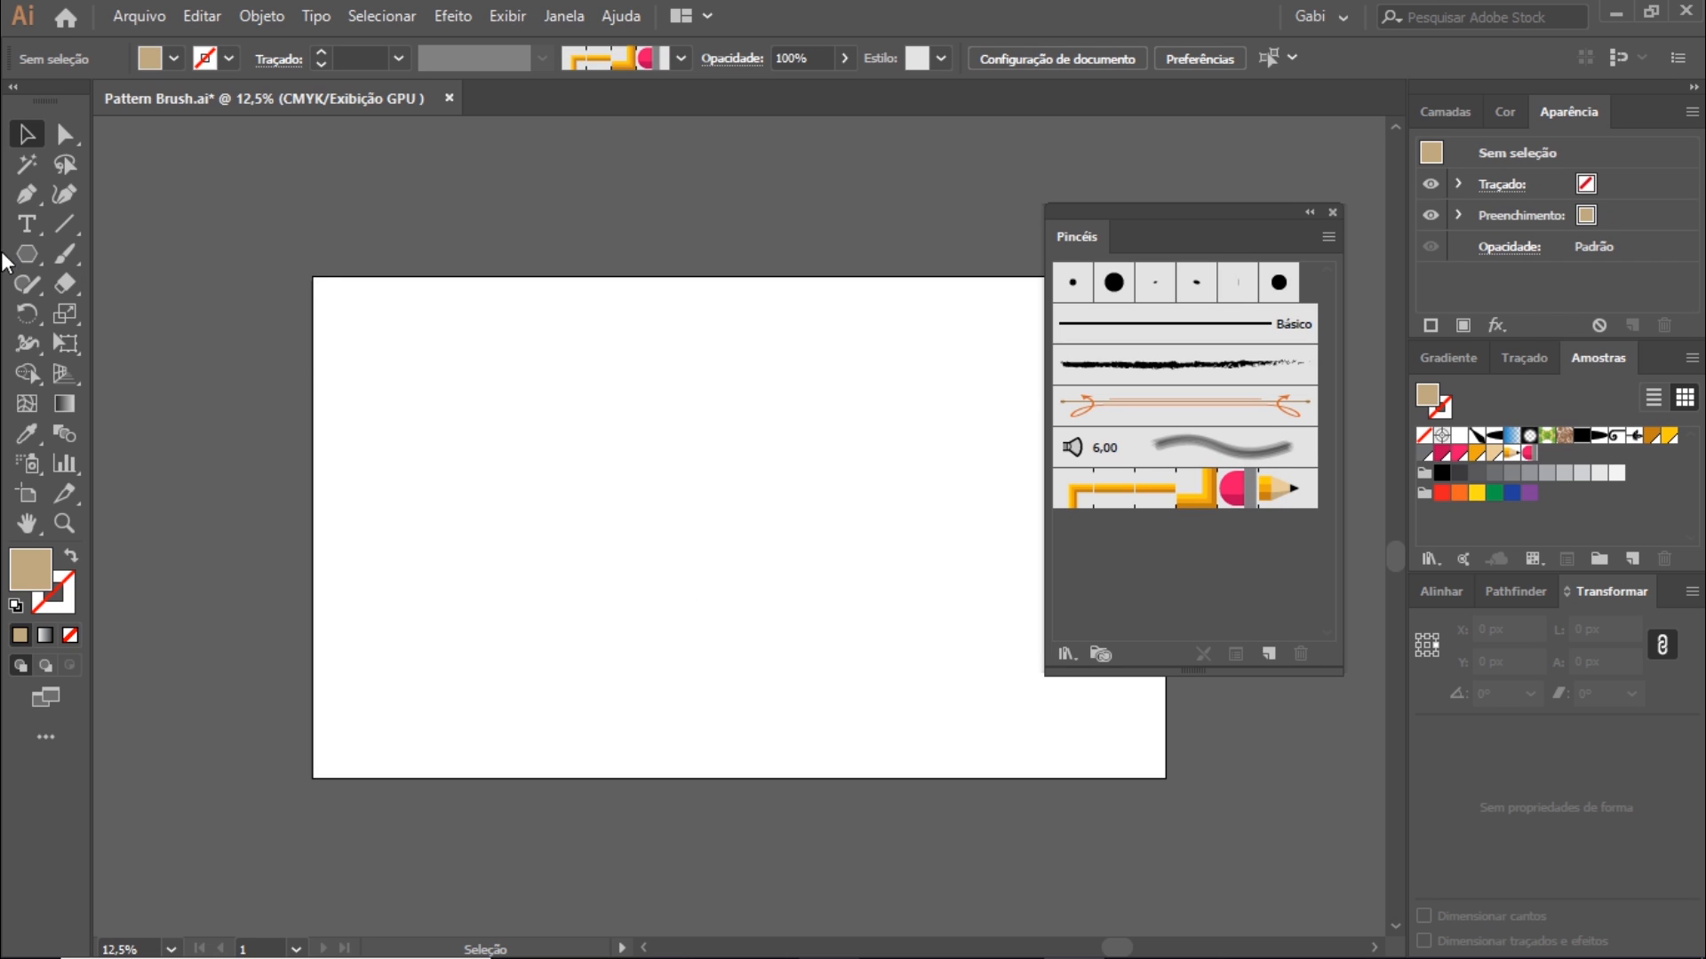
# Paint two long curved strokes crossing each other on the artboard with the Lápis pattern brush.
pyautogui.hotkey('ctrl', '0')
pyautogui.press('a')
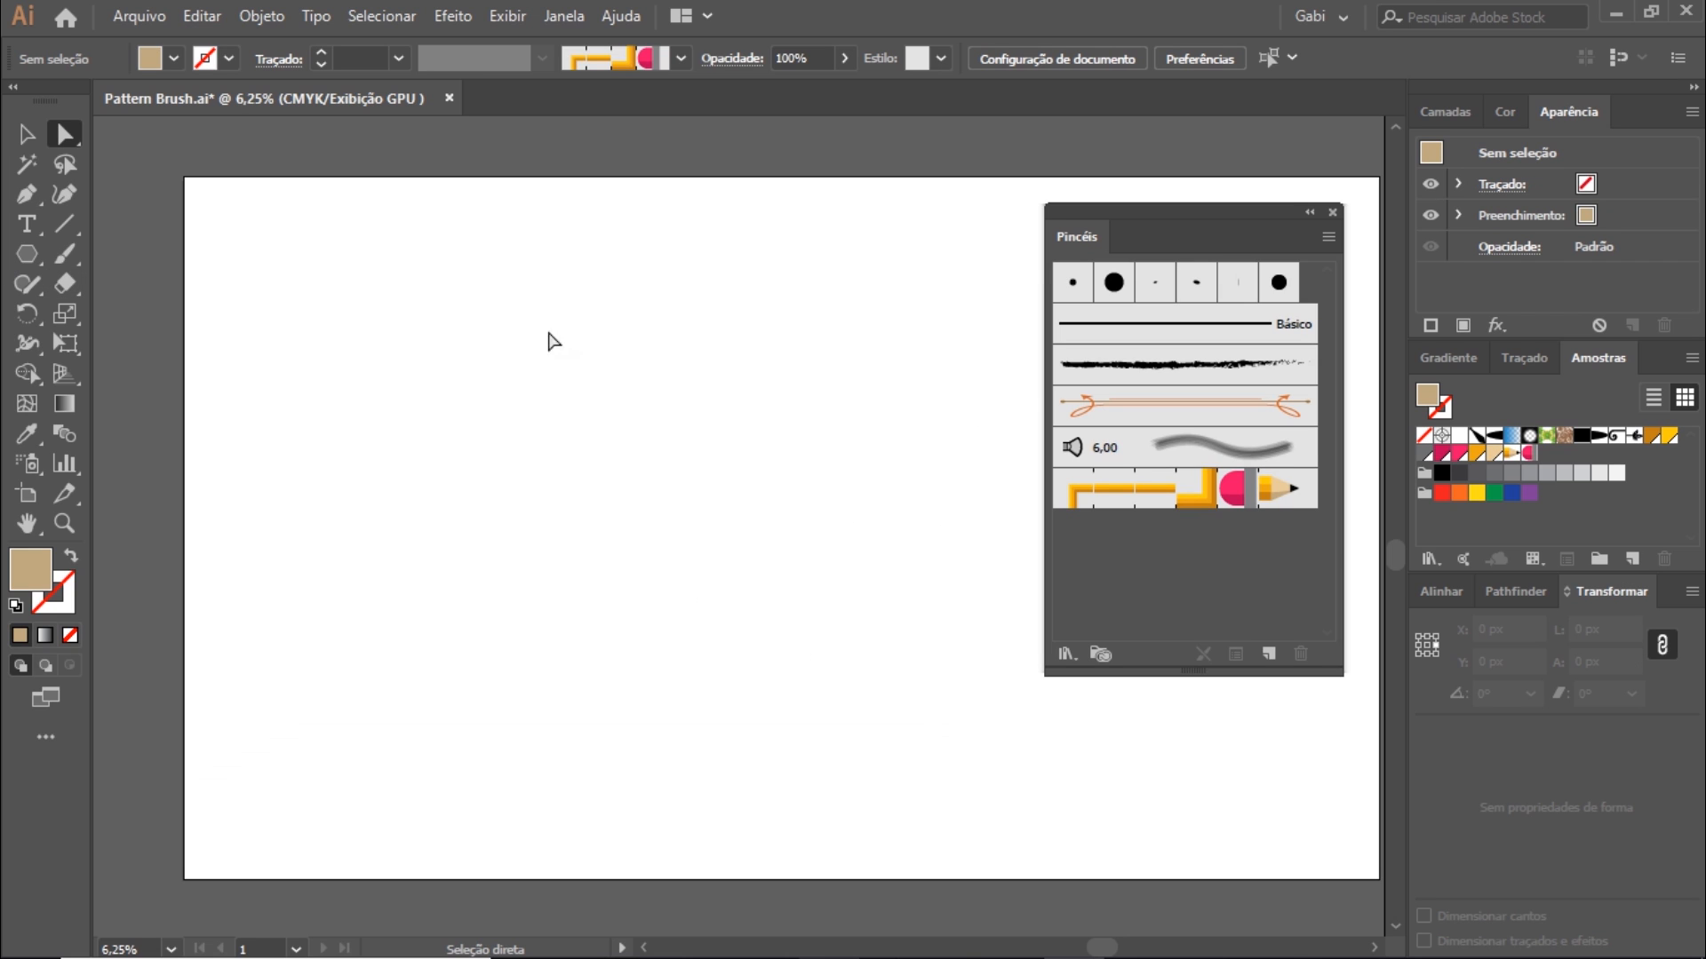
pyautogui.click(66, 253)
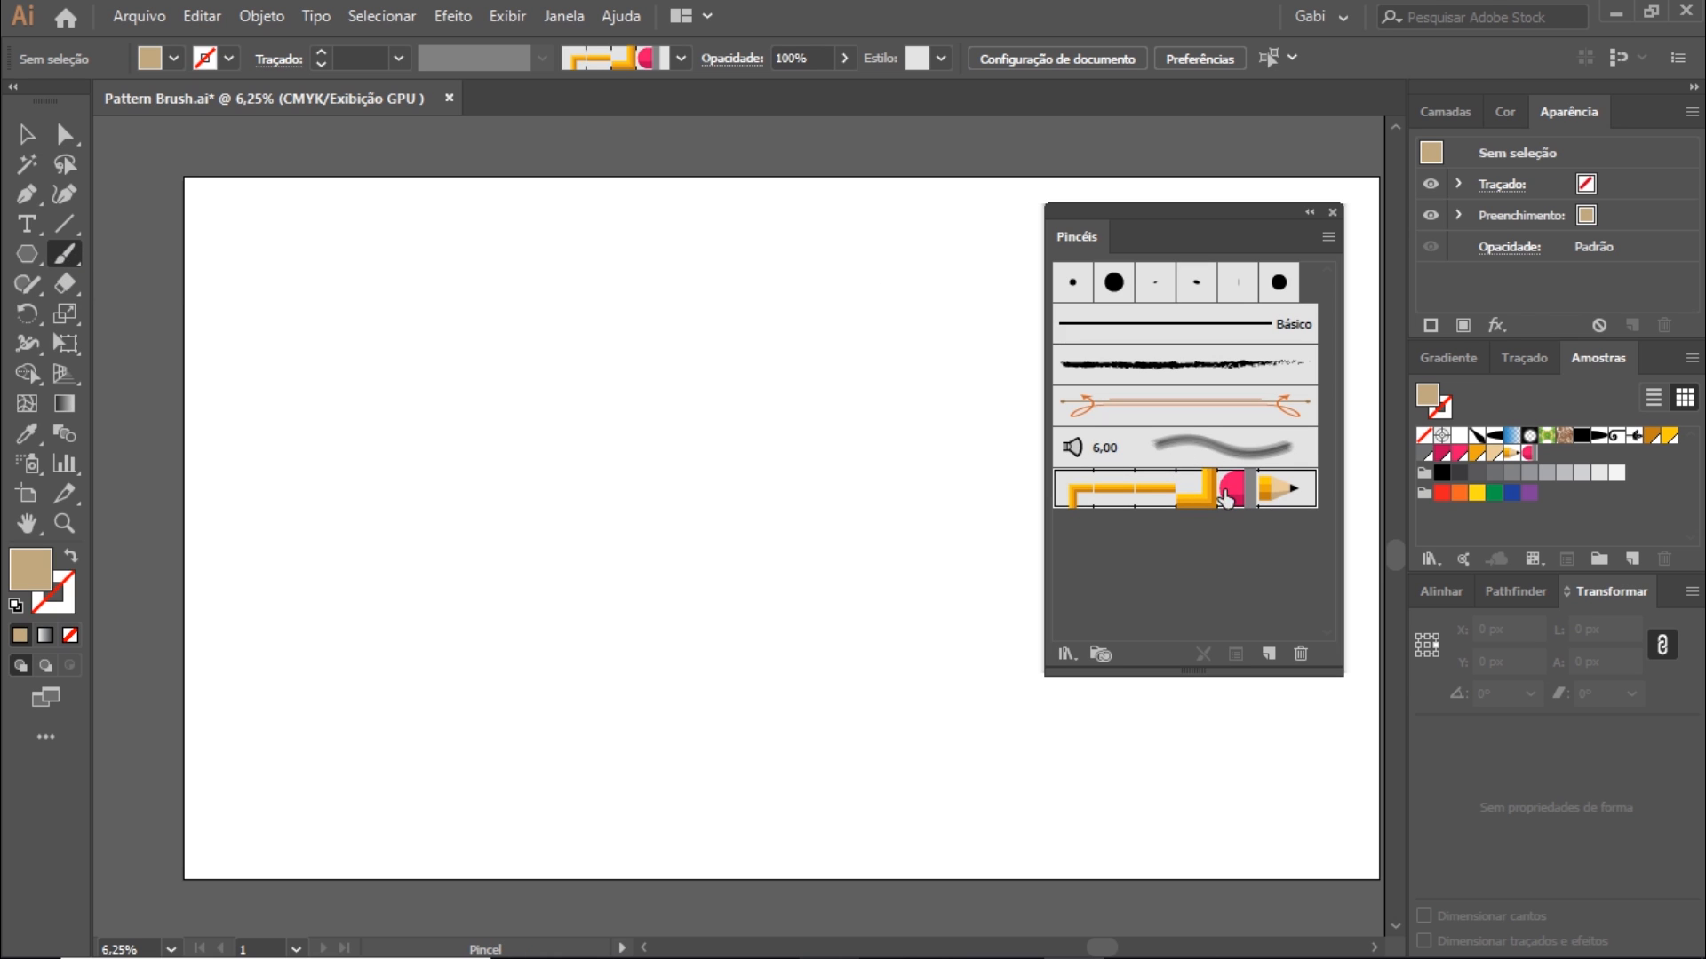
pyautogui.click(1158, 504)
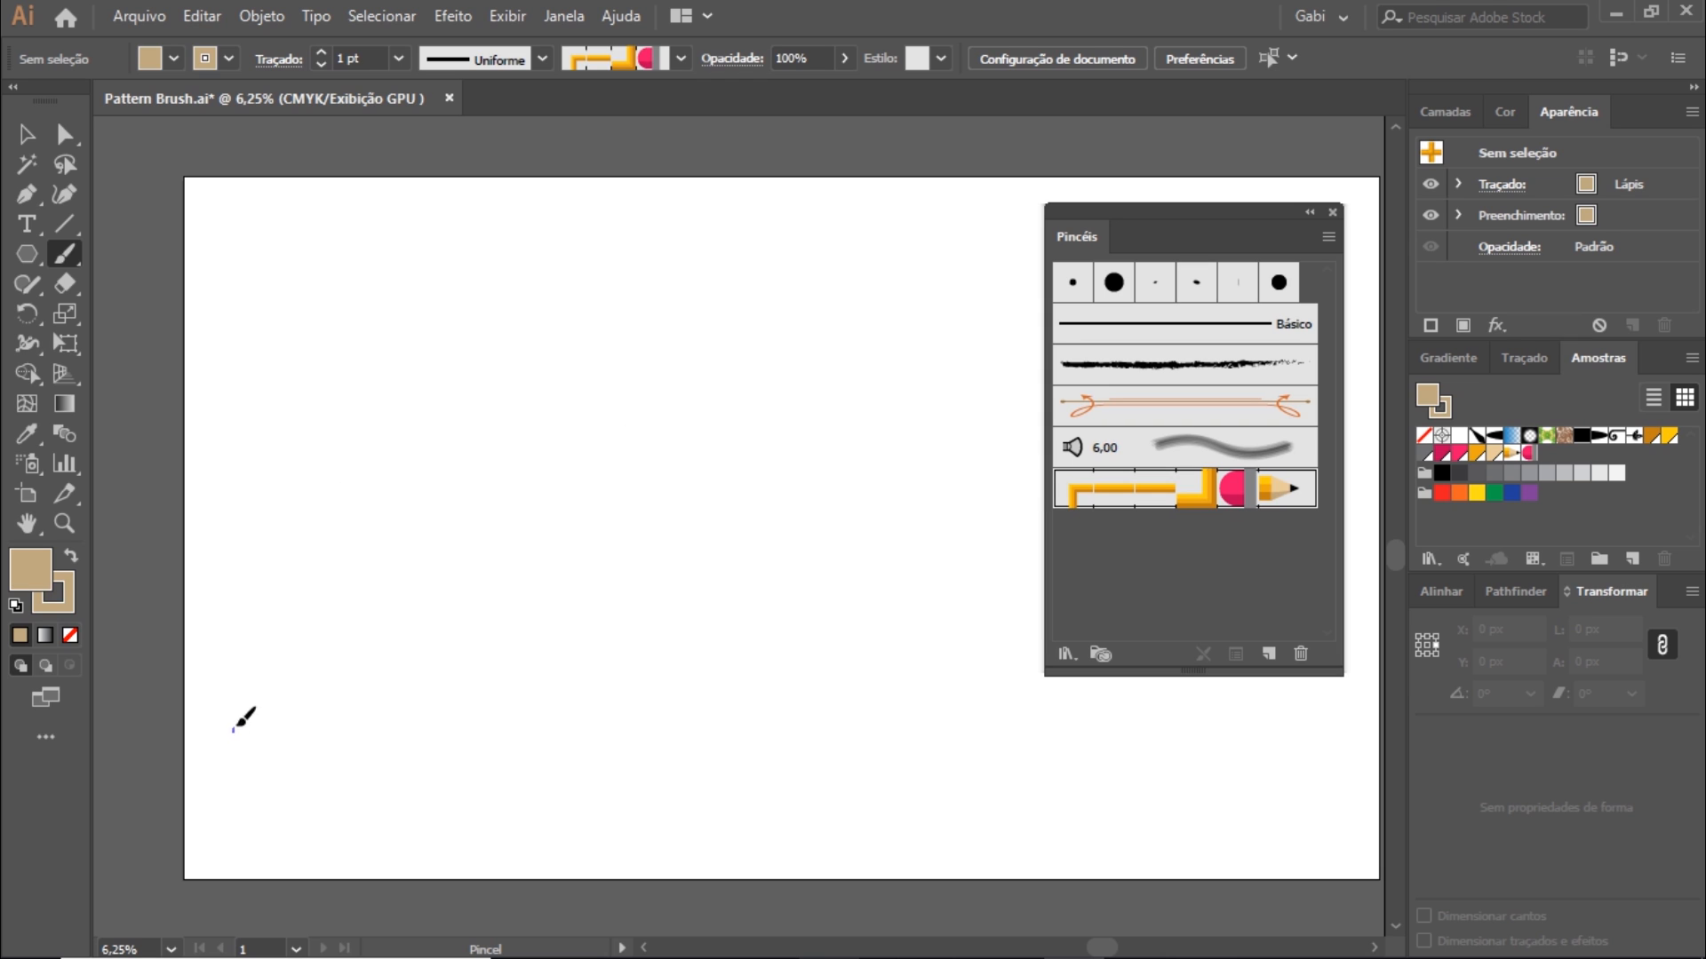
pyautogui.moveTo(237, 716)
pyautogui.mouseDown()
pyautogui.moveTo(499, 531)
pyautogui.moveTo(940, 359)
pyautogui.mouseUp()
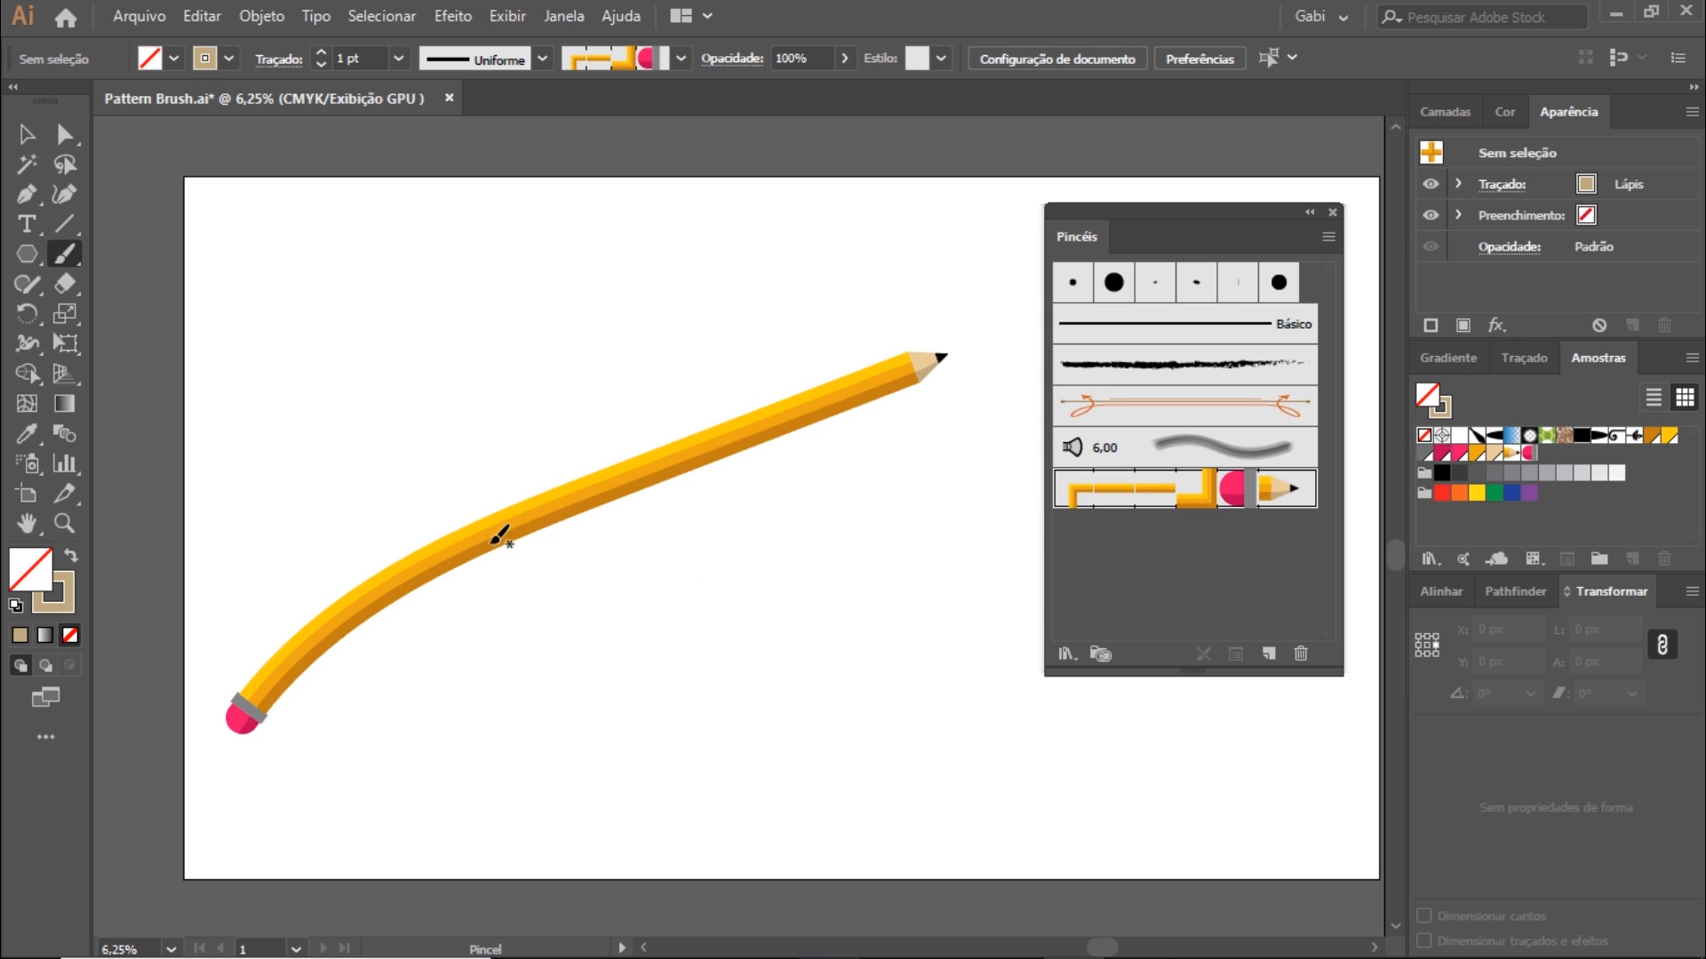
pyautogui.moveTo(337, 211)
pyautogui.mouseDown()
pyautogui.moveTo(567, 609)
pyautogui.moveTo(924, 785)
pyautogui.mouseUp()
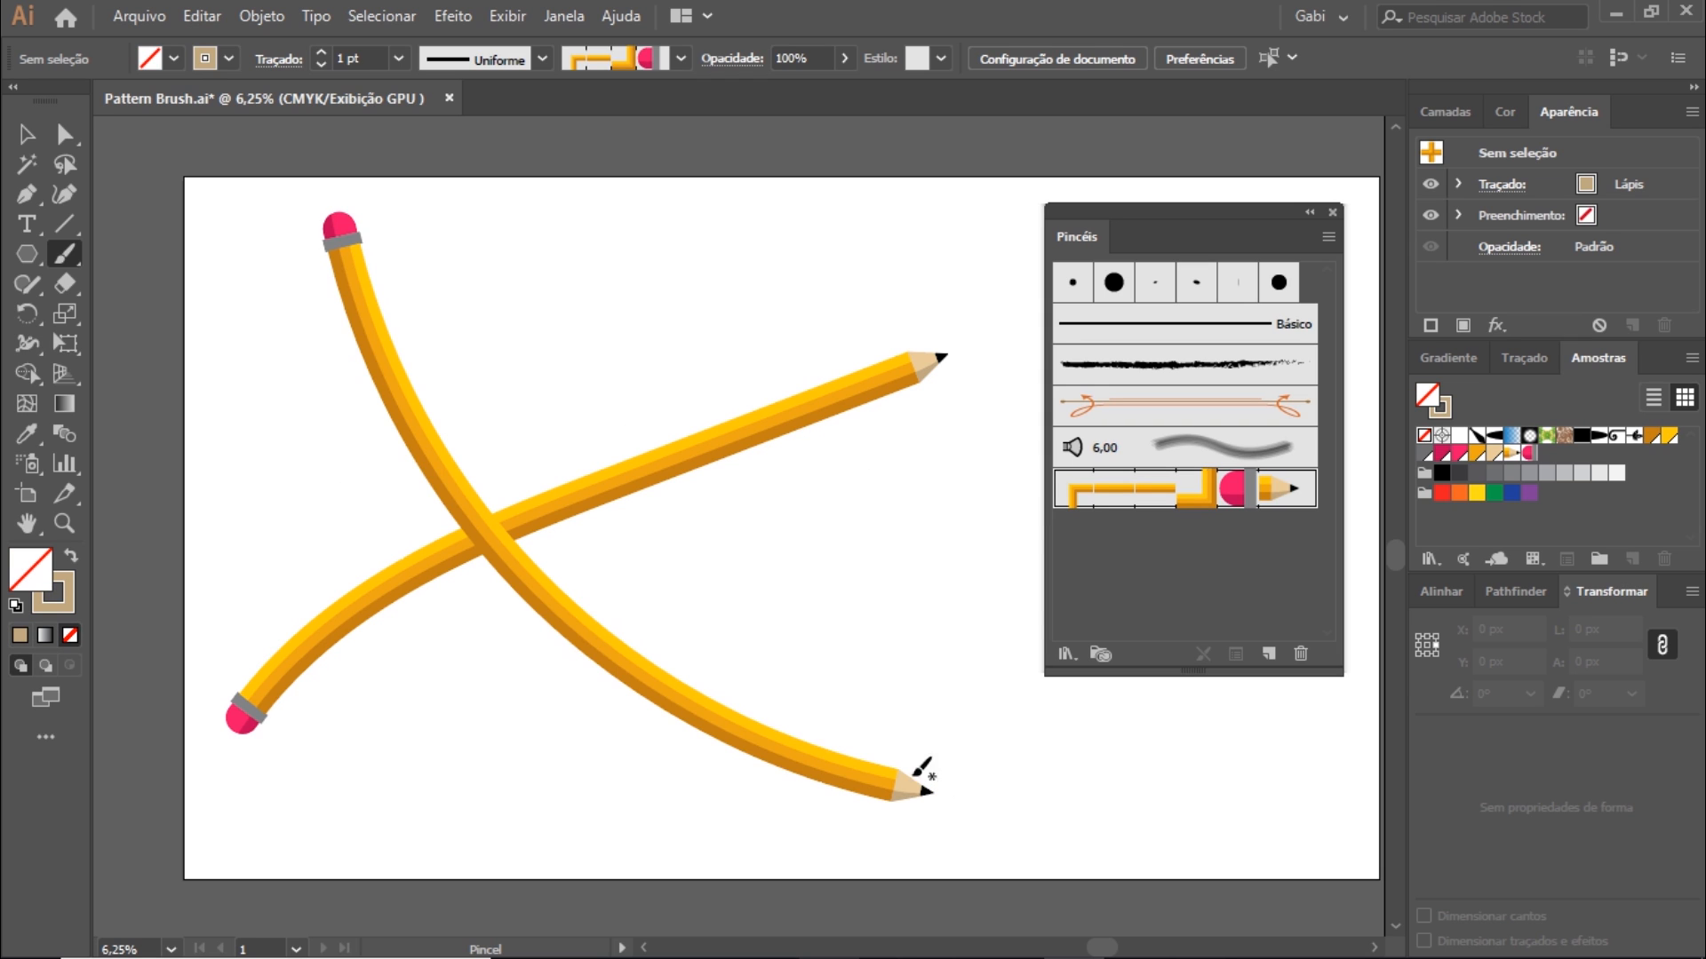
# Paint two more long pencil strokes across the artboard with the Lápis pattern brush.
pyautogui.moveTo(396, 804)
pyautogui.mouseDown()
pyautogui.moveTo(544, 673)
pyautogui.moveTo(904, 541)
pyautogui.mouseUp()
pyautogui.moveTo(768, 191)
pyautogui.mouseDown()
pyautogui.moveTo(888, 661)
pyautogui.moveTo(1000, 764)
pyautogui.mouseUp()
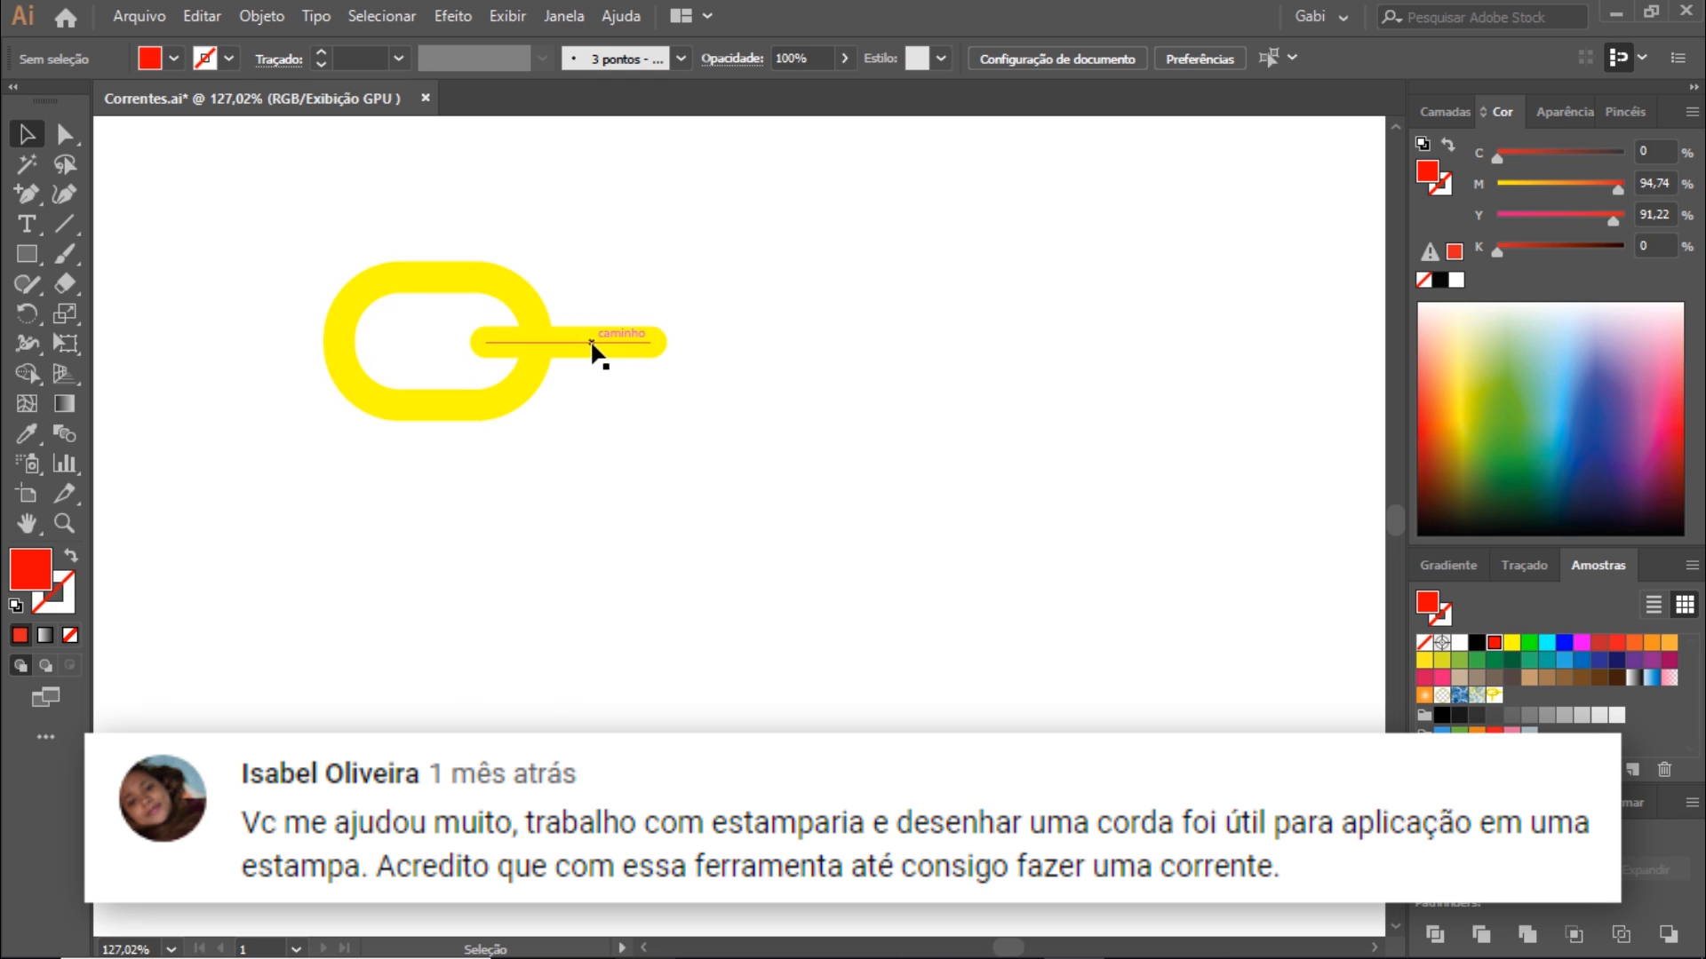
# In Correntes.ai, move the yellow bar and the rounded chain link apart so they no longer overlap.
pyautogui.moveTo(591, 340); pyautogui.dragTo(792, 303)
pyautogui.moveTo(479, 403); pyautogui.dragTo(579, 391)
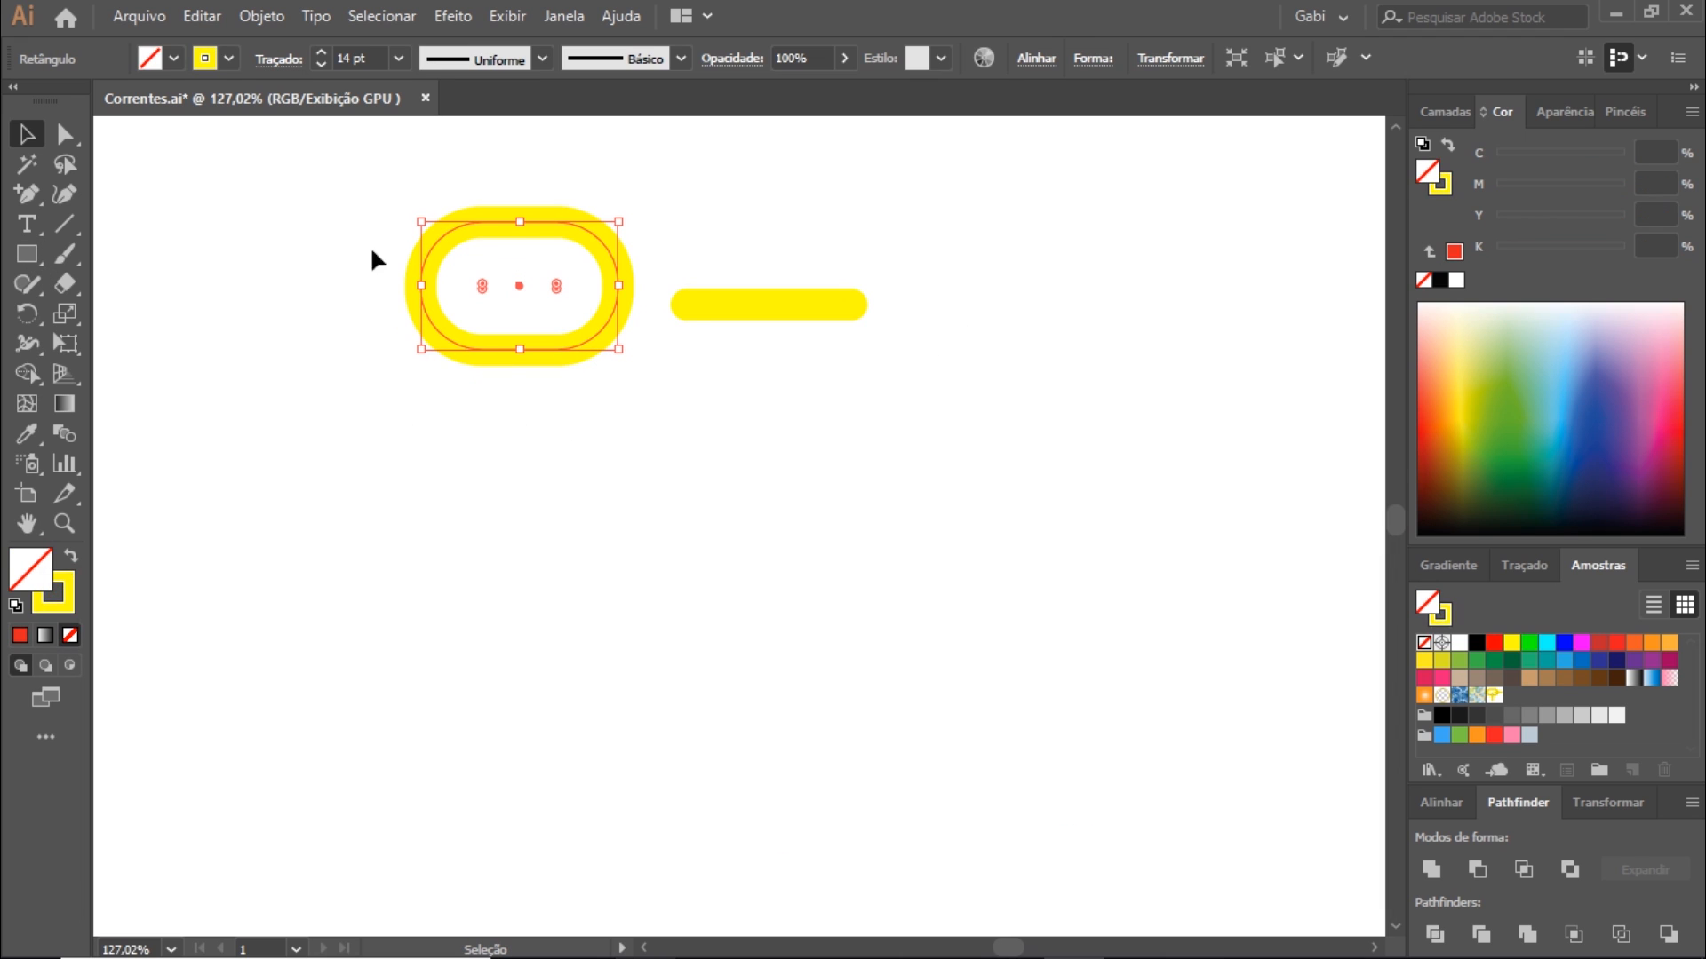
# Try squaring the chain link's rounded corners to a 0 px radius, and undo the corner change.
pyautogui.click(64, 135)
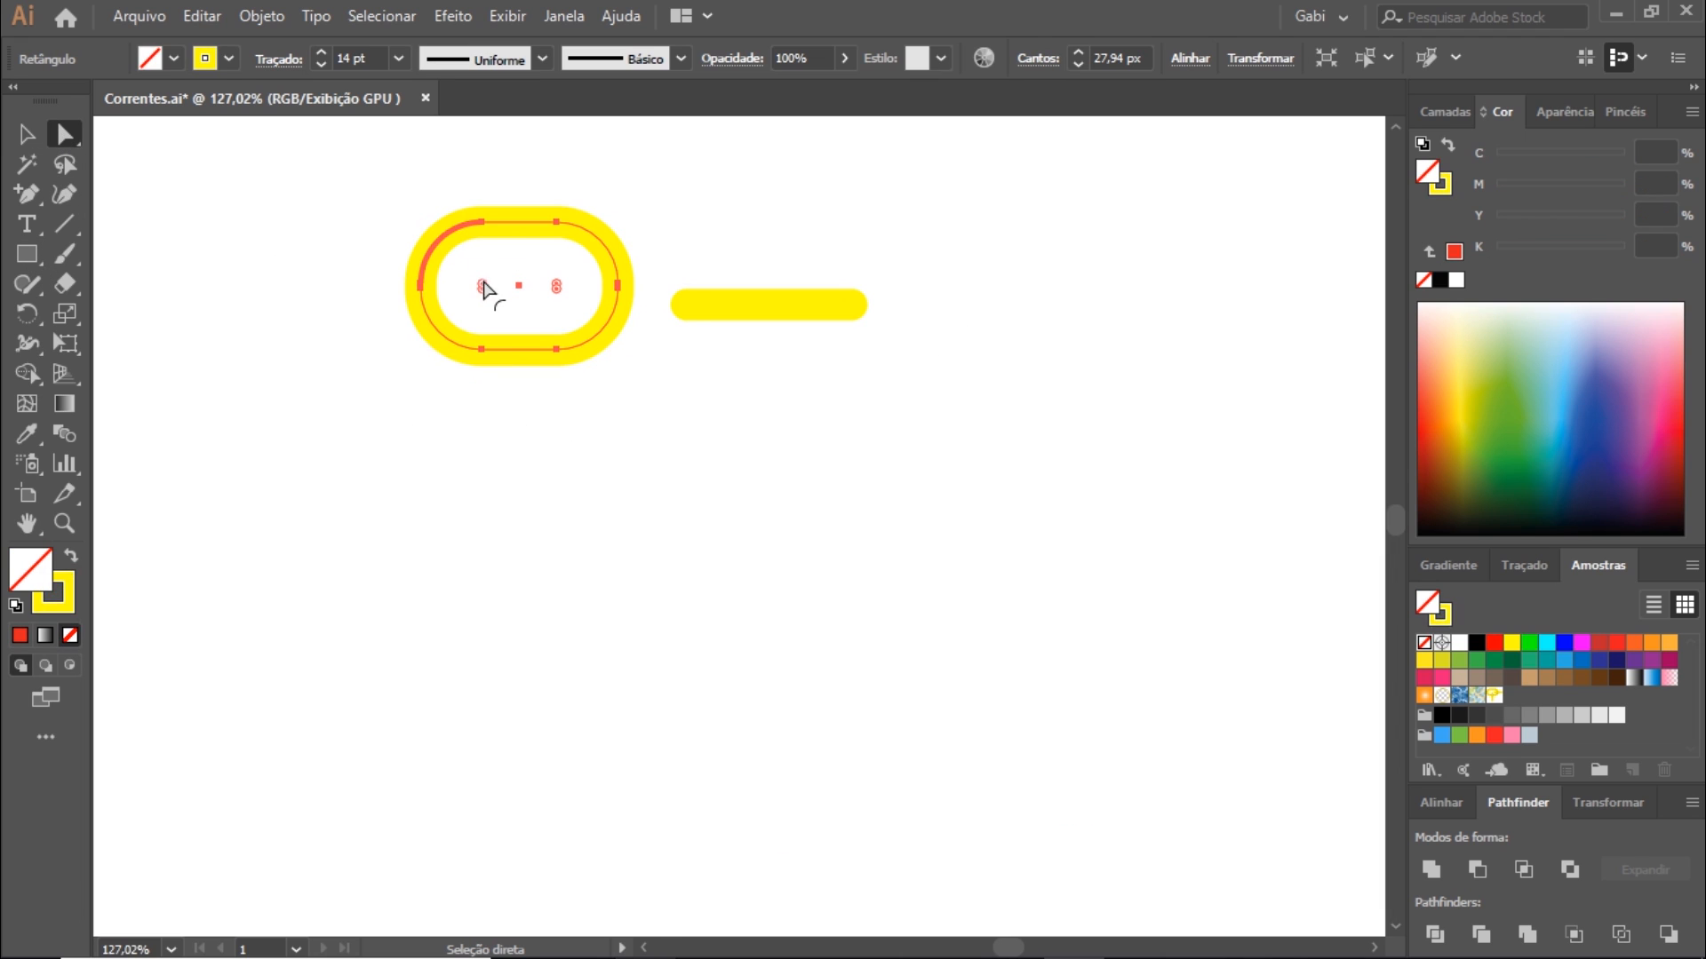
pyautogui.moveTo(480, 286); pyautogui.dragTo(409, 219)
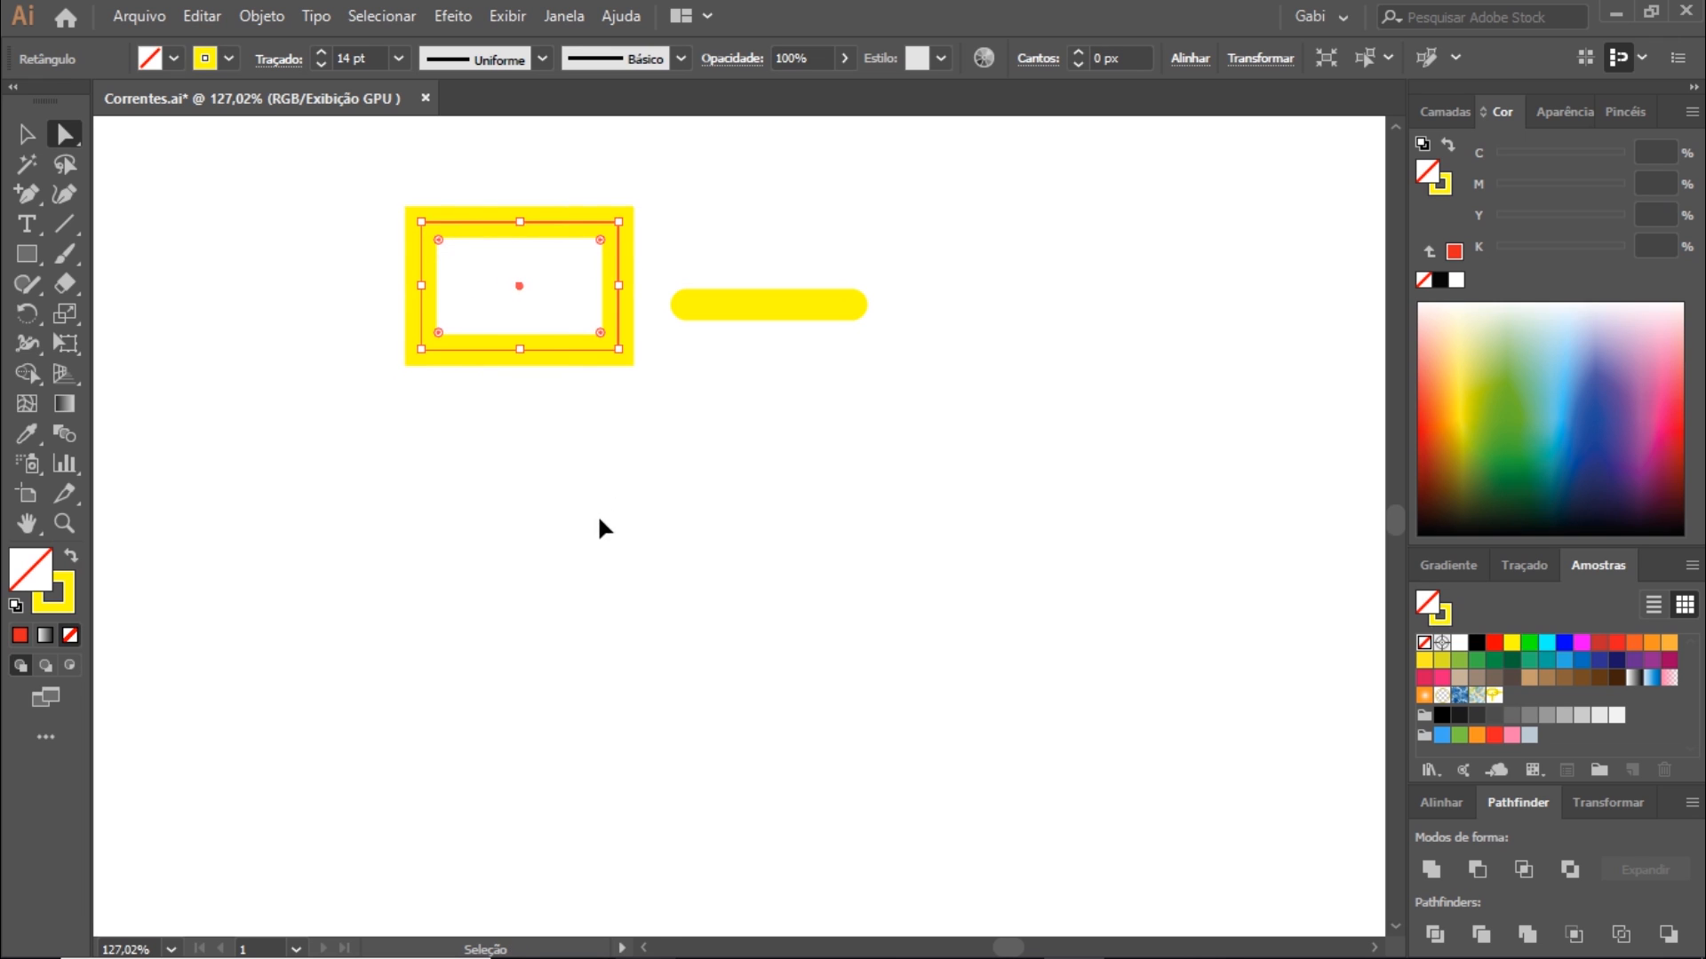
pyautogui.hotkey('ctrl', 'z')
pyautogui.click(628, 518)
# Try a butt cap on the yellow bar's 14 pt stroke, and restore the round cap.
pyautogui.click(805, 308)
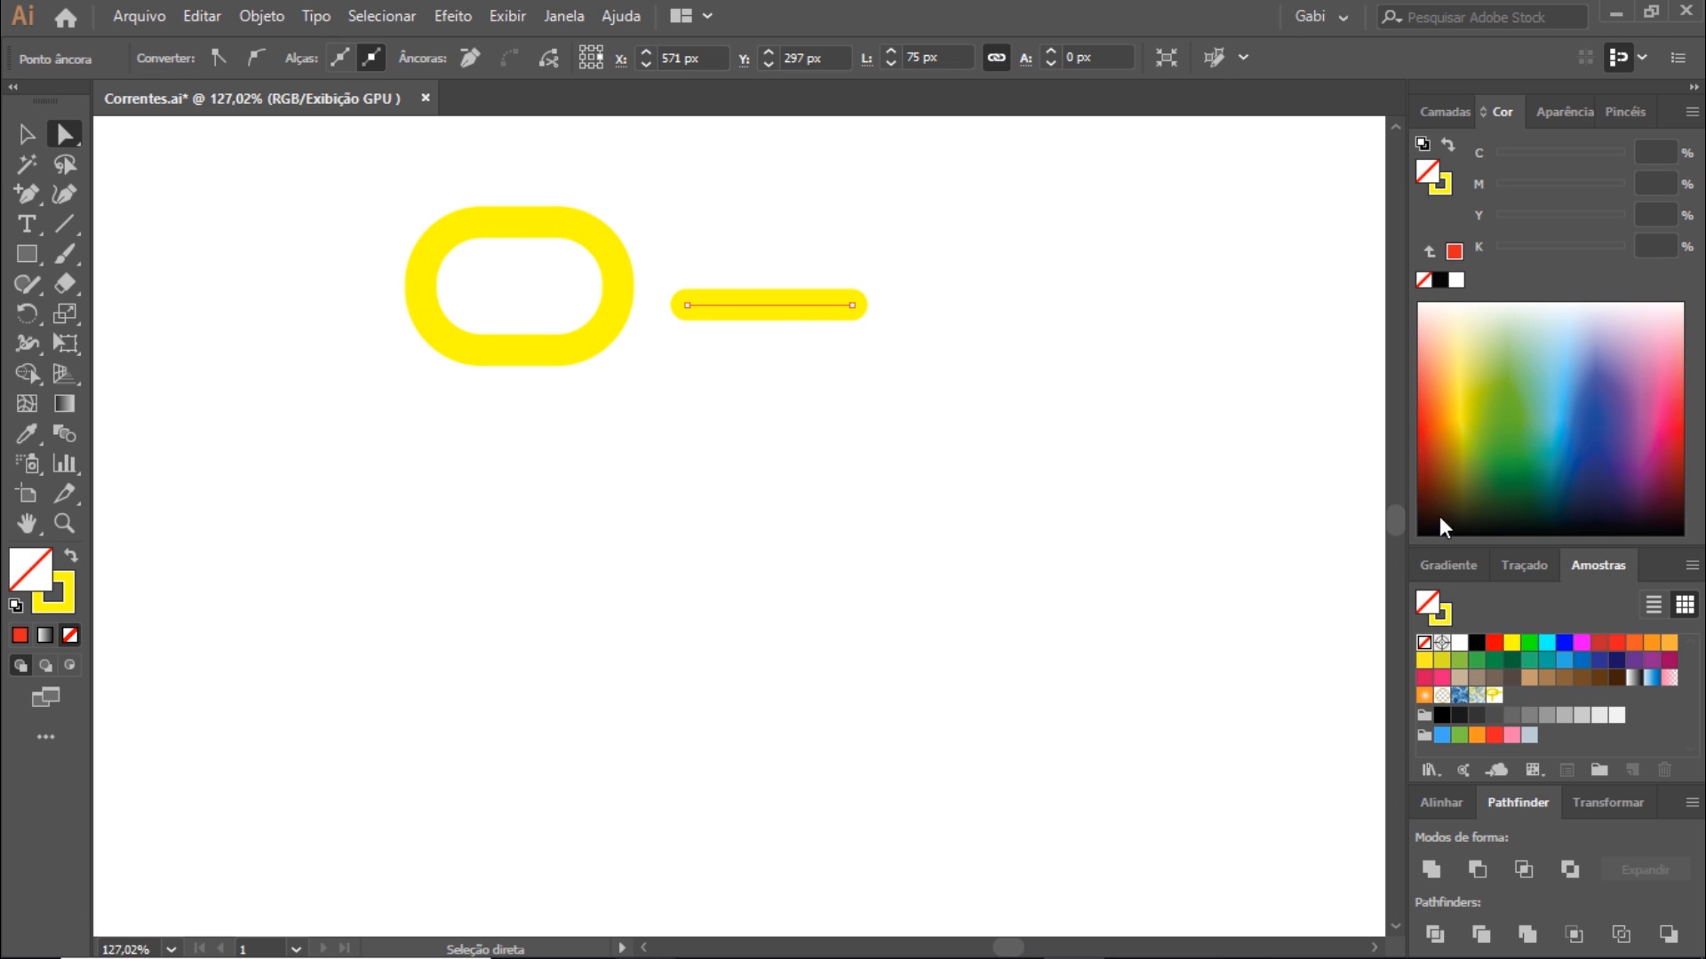
pyautogui.click(1524, 566)
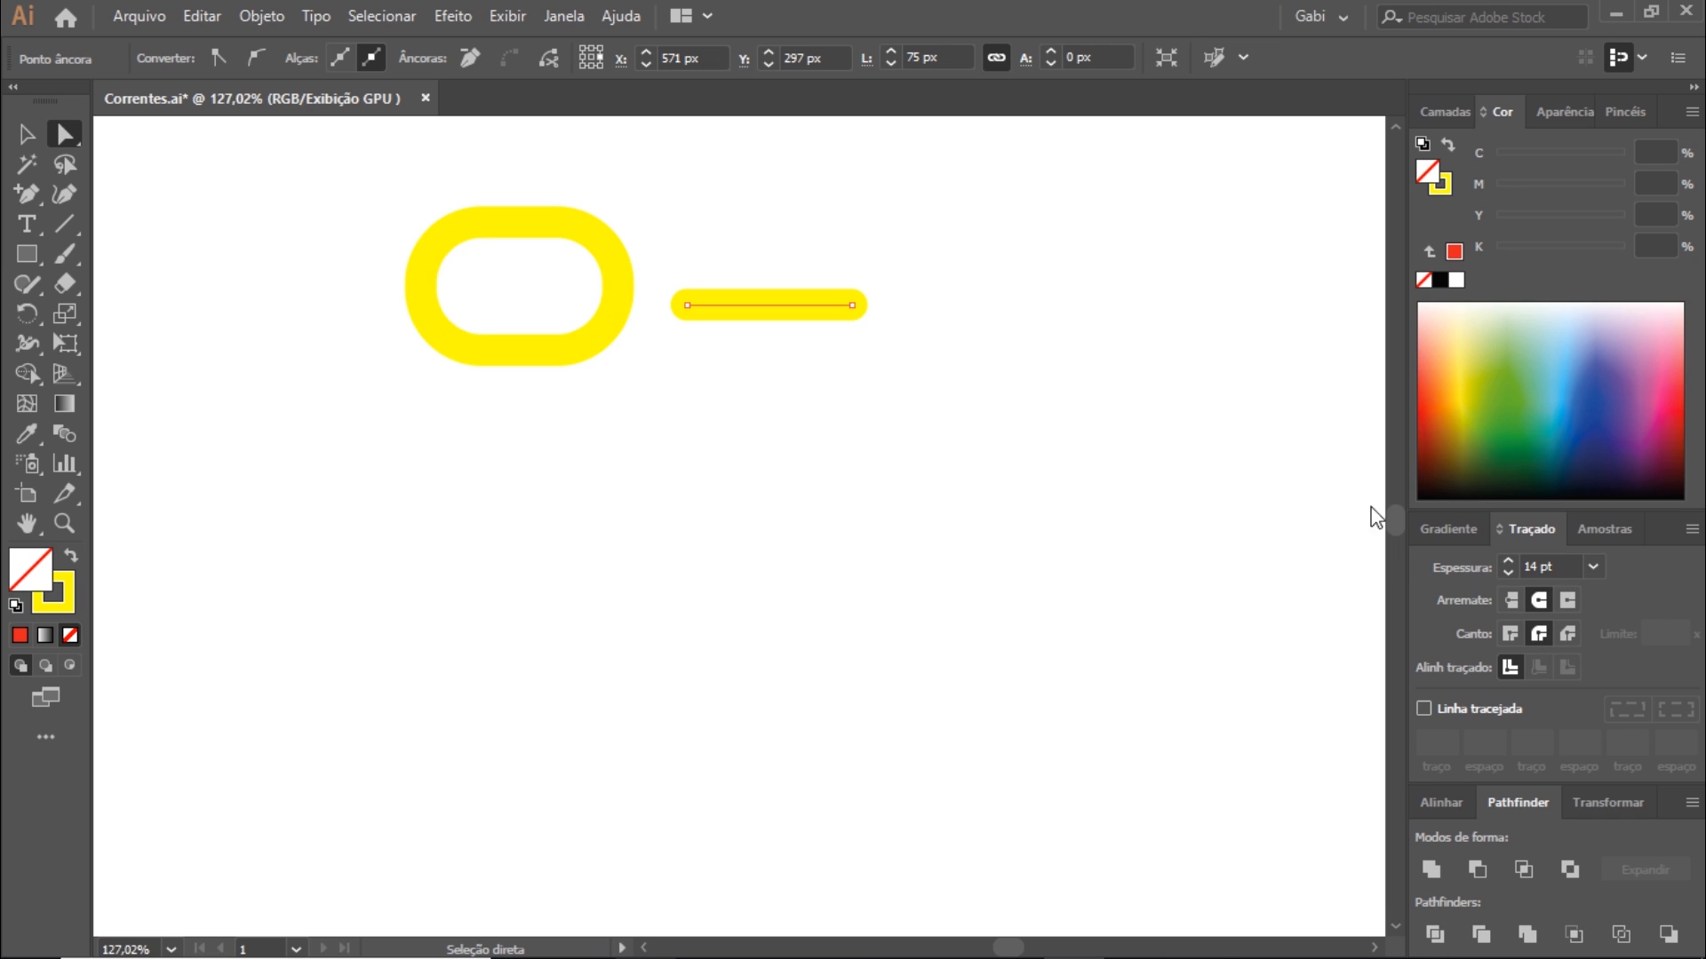
pyautogui.click(1511, 601)
pyautogui.click(1537, 600)
pyautogui.click(1516, 601)
pyautogui.click(1538, 601)
pyautogui.click(900, 437)
# Delete the anchor points of the chain link's left curve to leave an open half link.
pyautogui.click(525, 229)
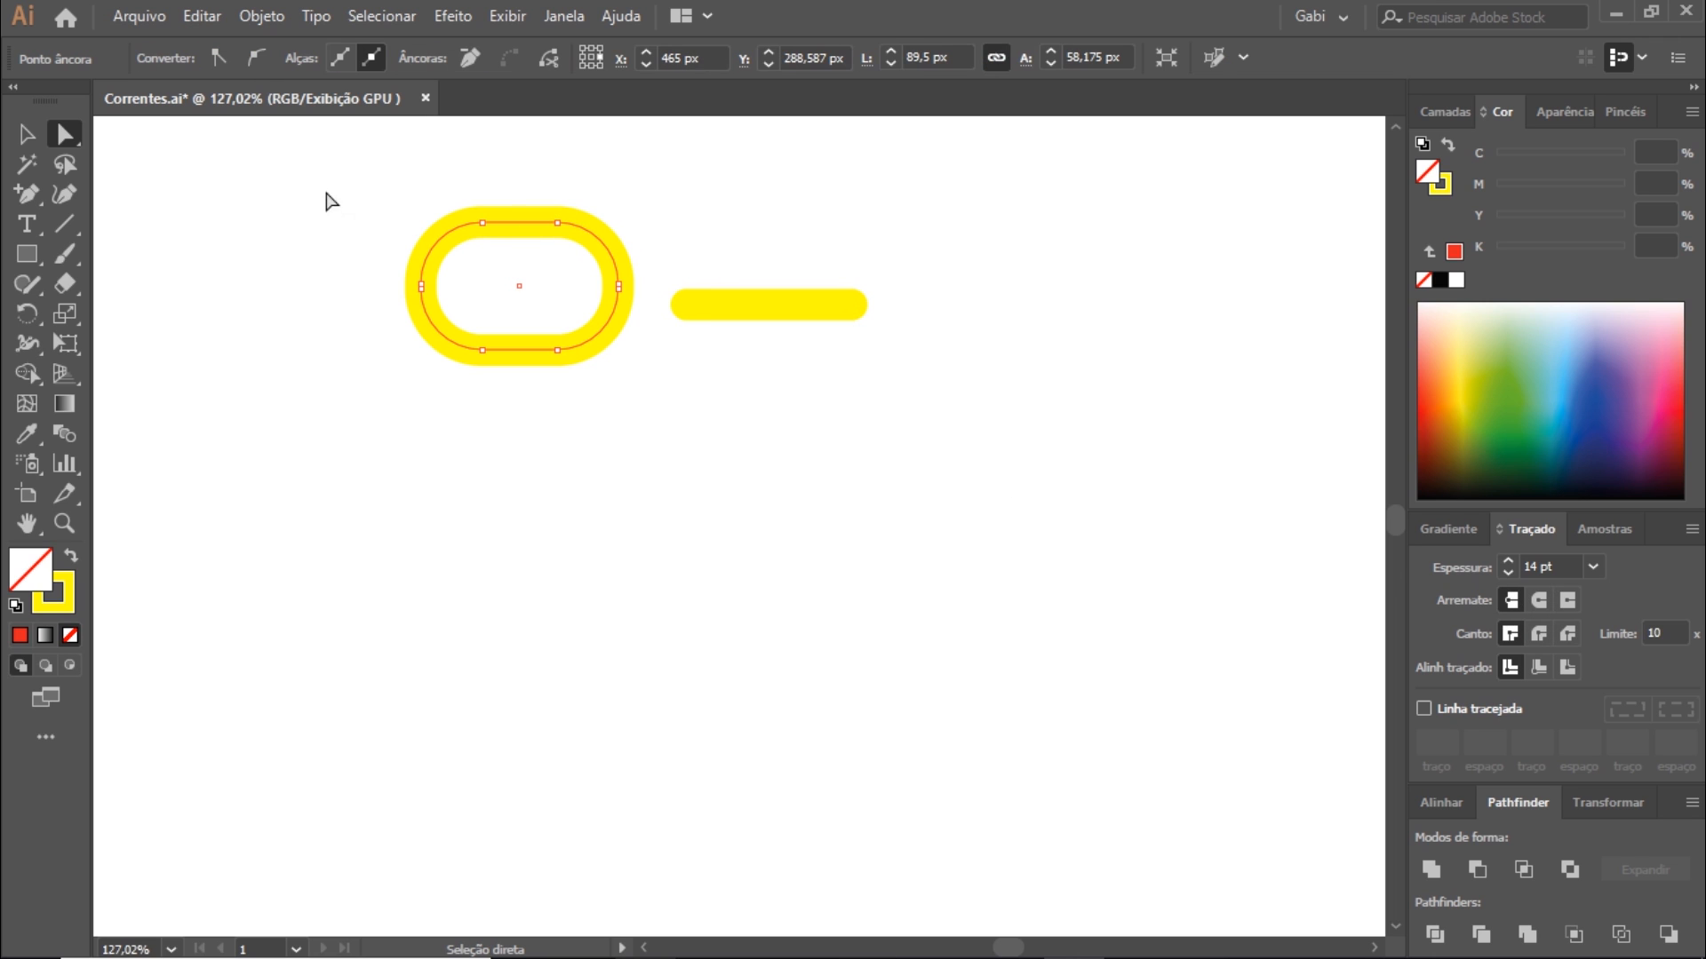
pyautogui.moveTo(329, 188); pyautogui.dragTo(423, 303)
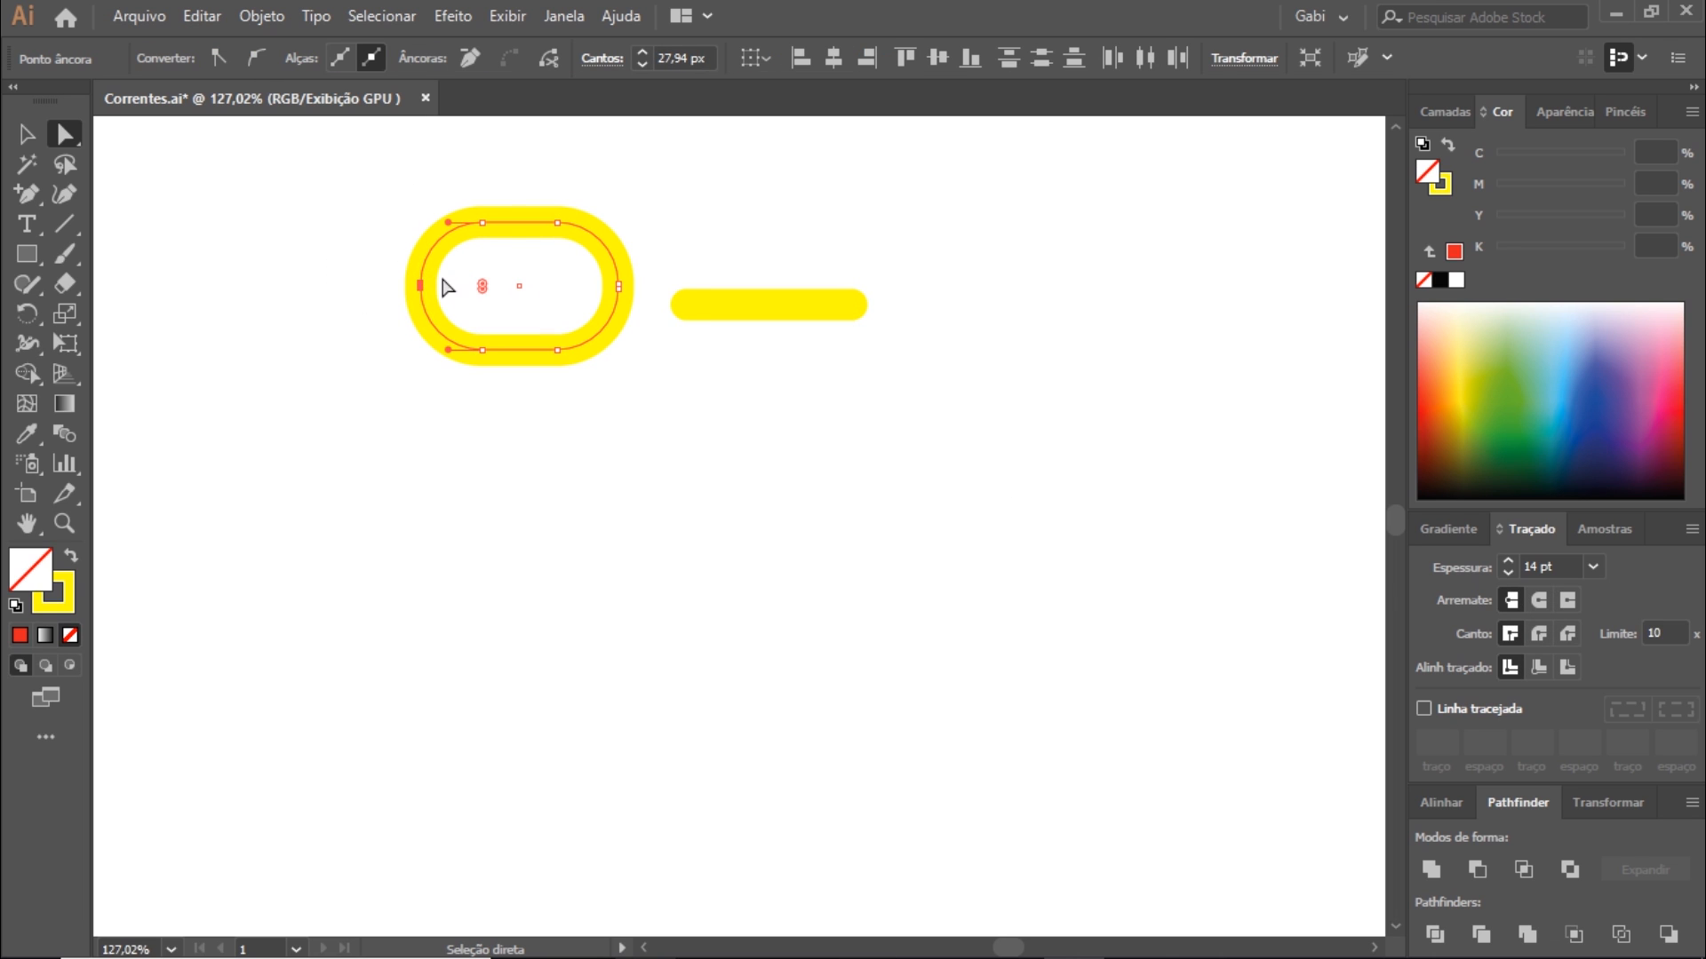
pyautogui.press('Delete')
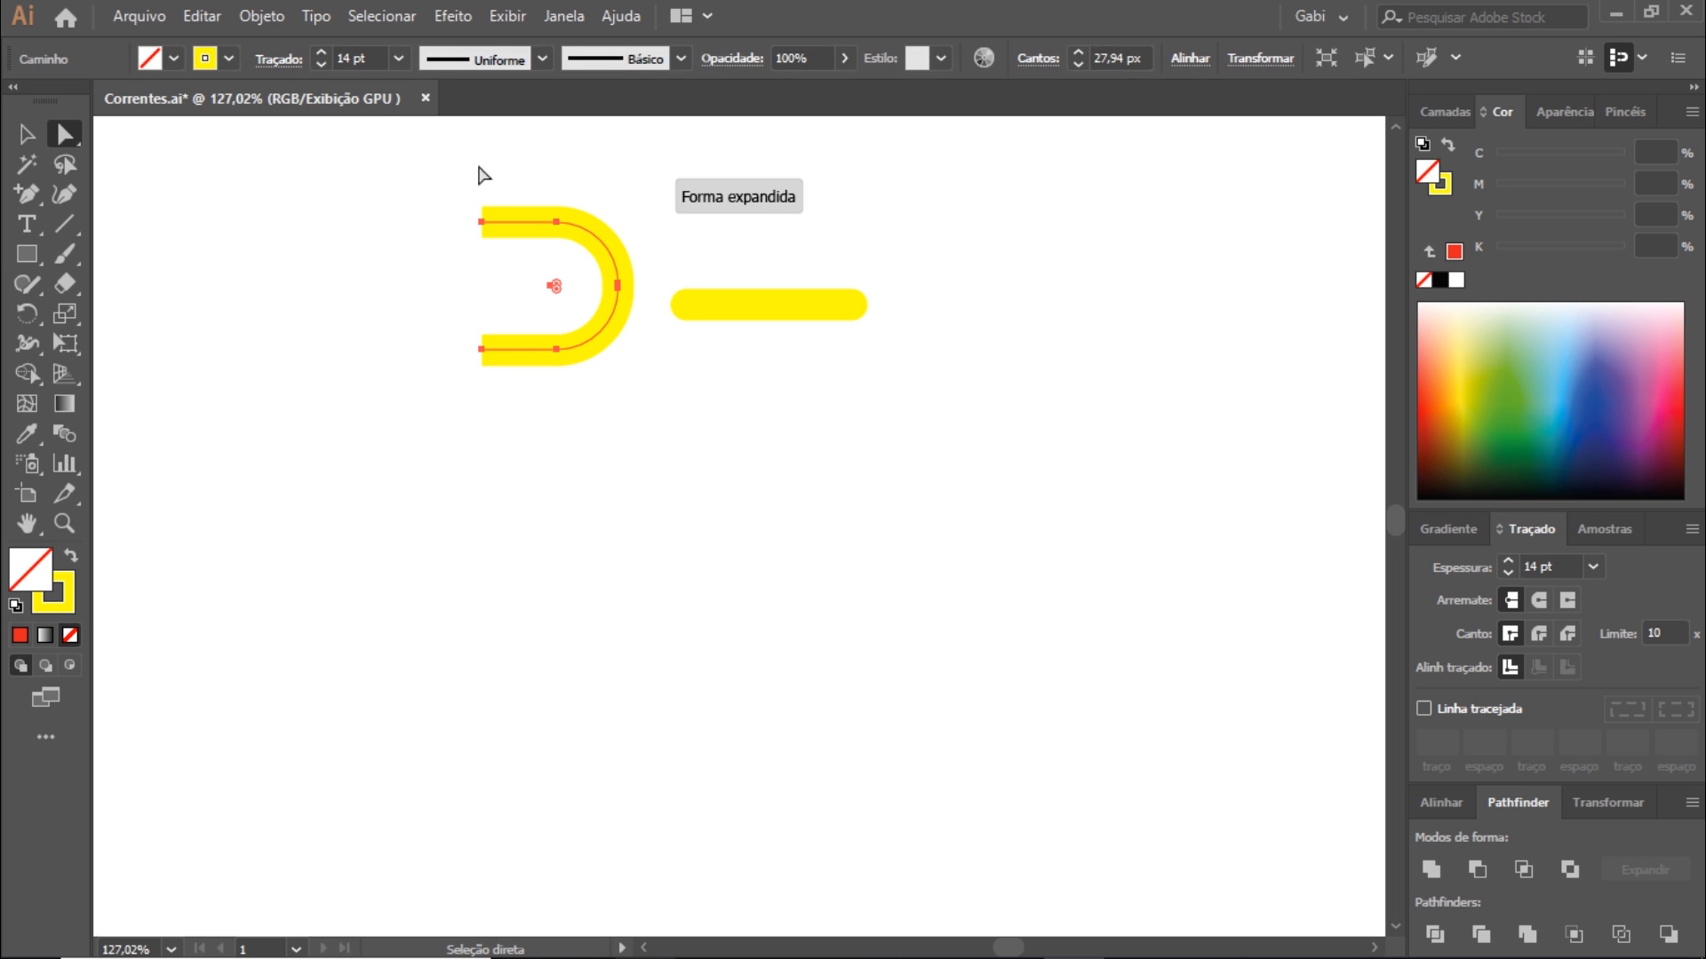
# Shorten both arms of the half link by nudging their open end points to the right.
pyautogui.moveTo(449, 185); pyautogui.dragTo(489, 384)
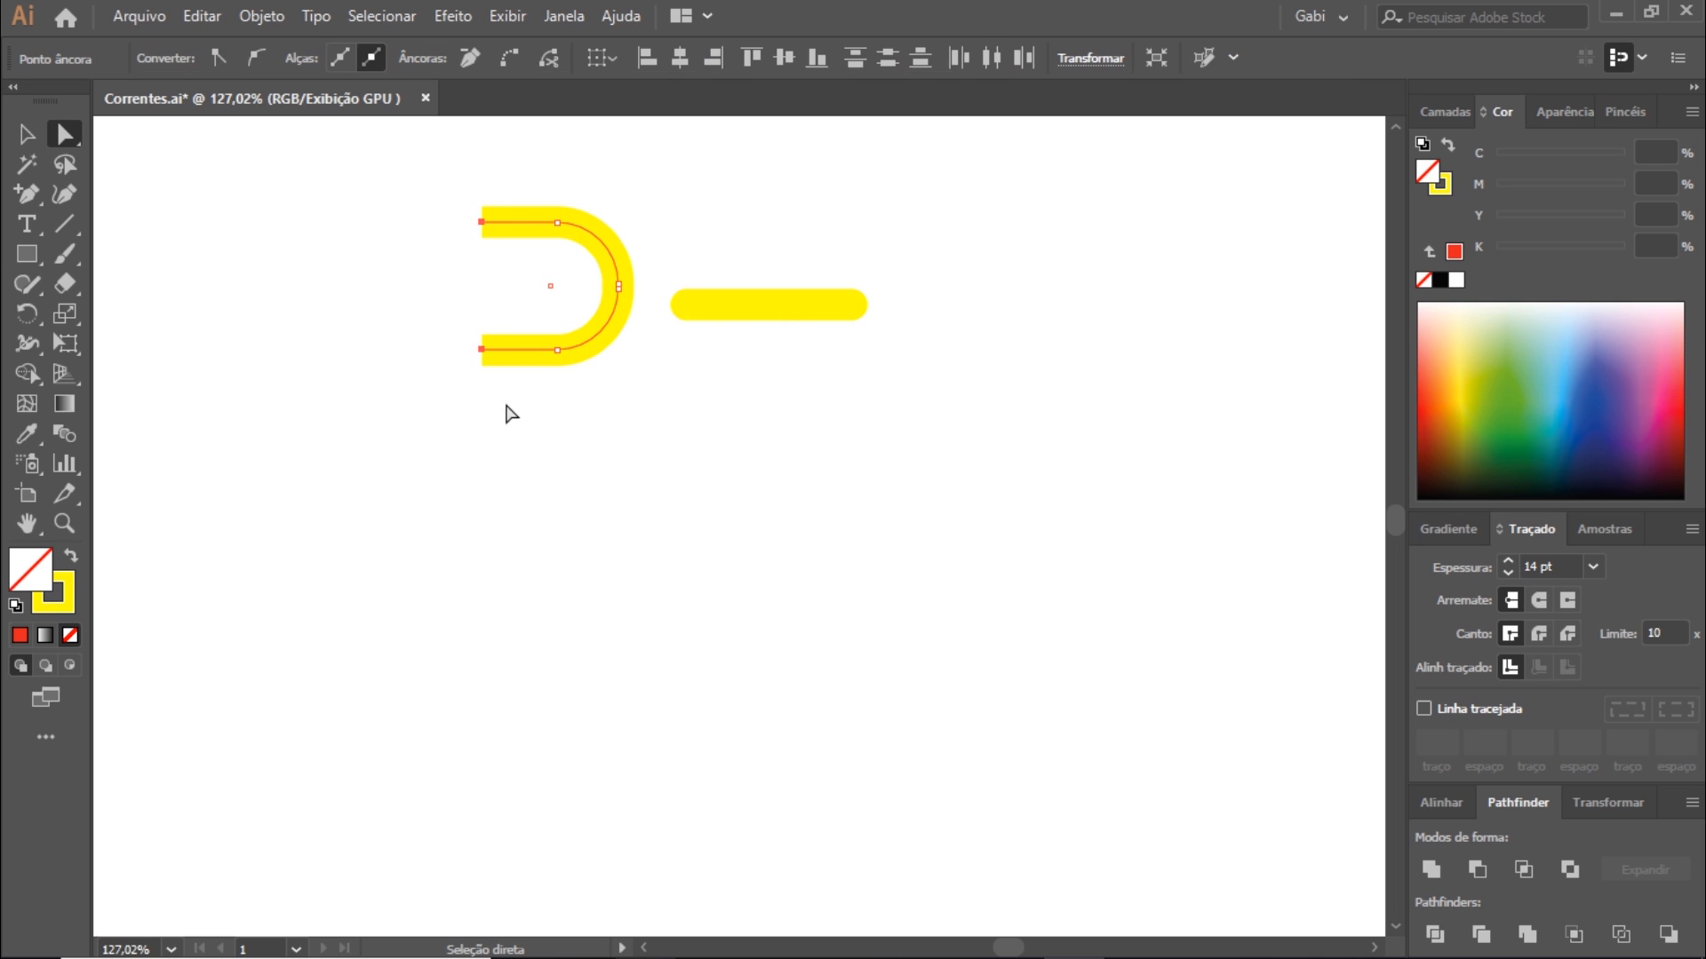
pyautogui.hotkey('shift', 'Right')
pyautogui.hotkey('shift', 'Right')
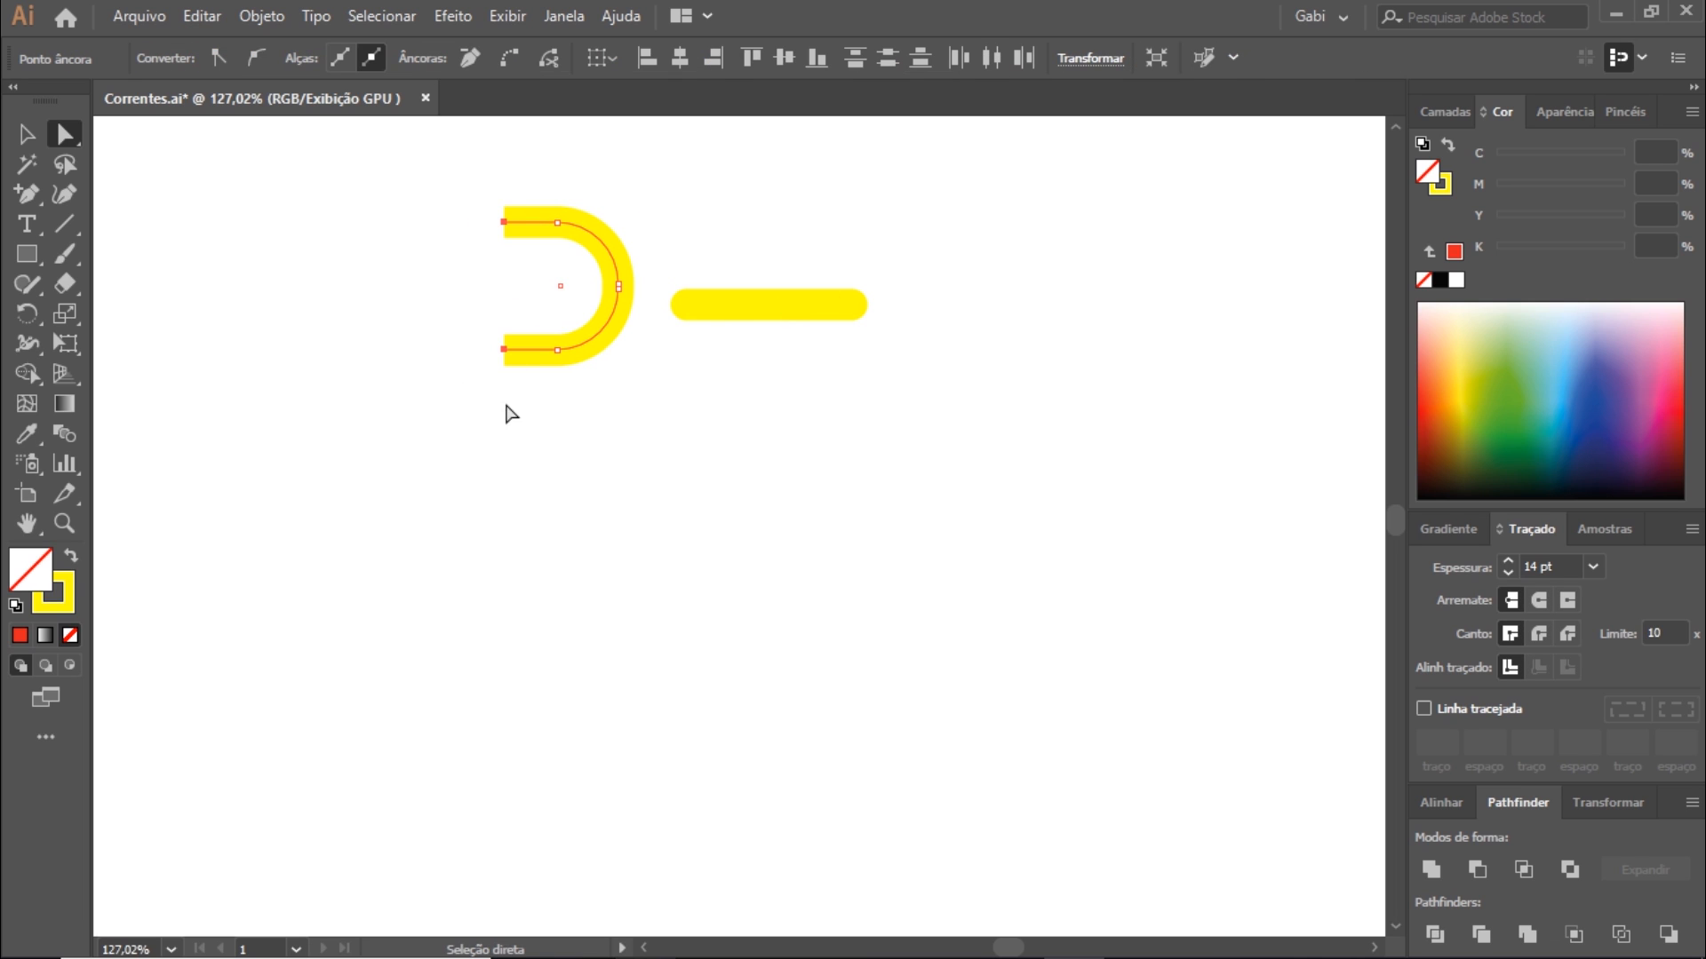
pyautogui.click(531, 535)
pyautogui.press('v')
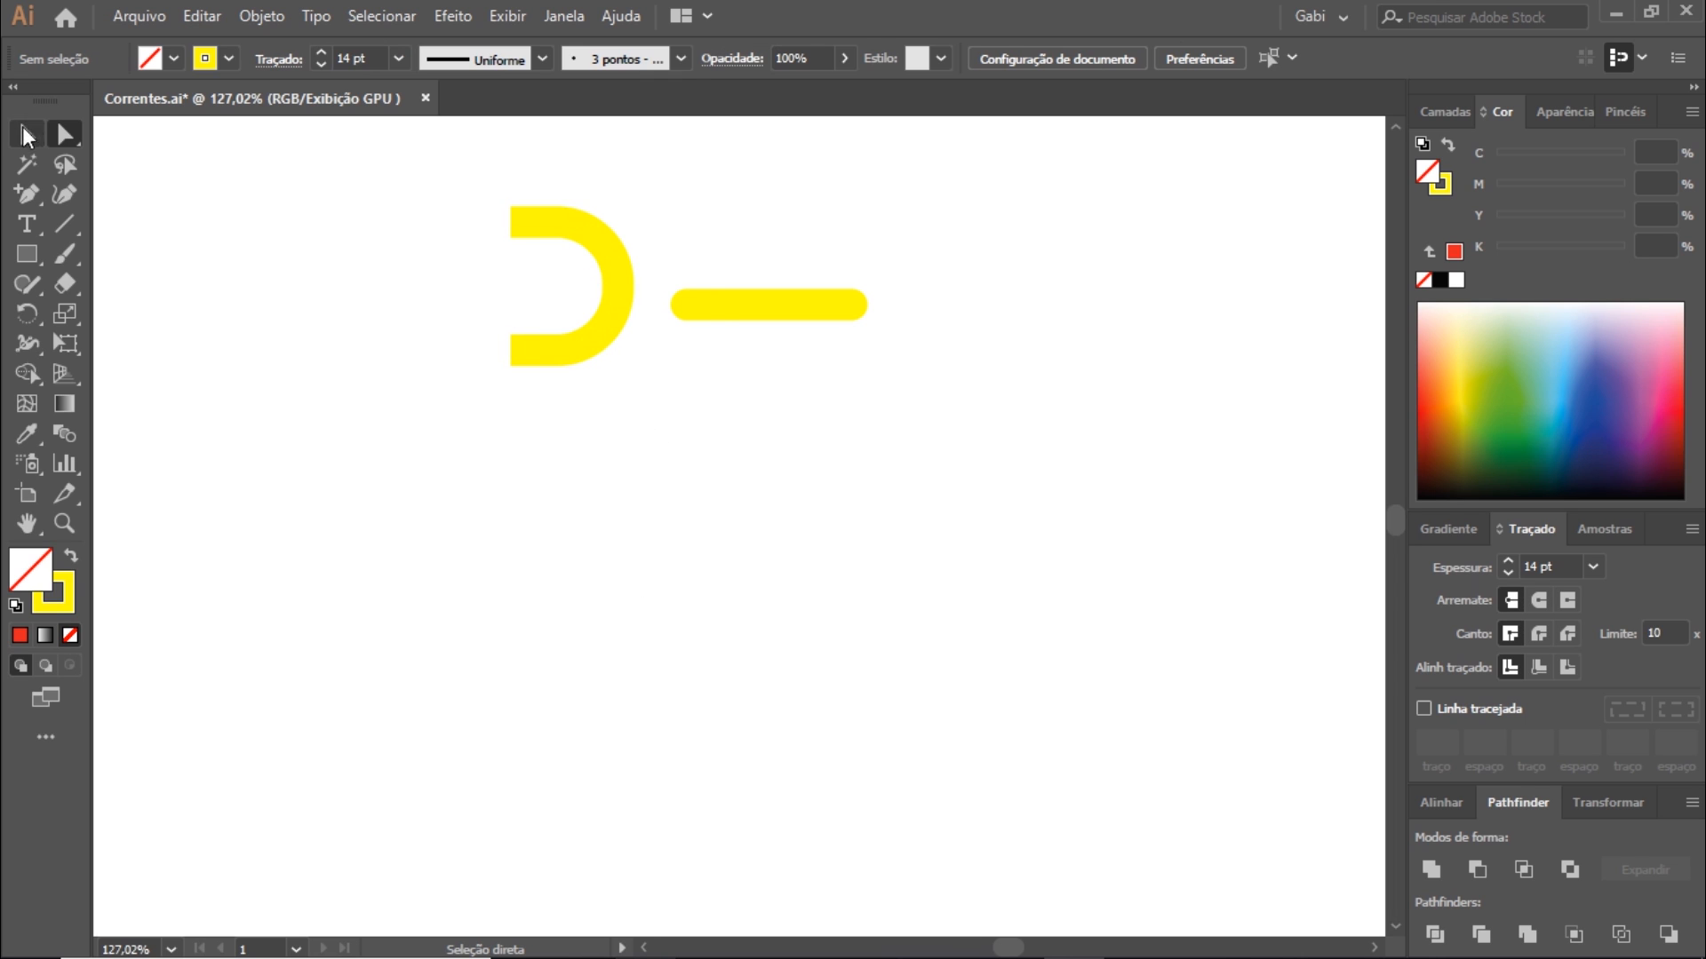
# Move the half link over the bar's left end and place a horizontally flipped copy of it to the right.
pyautogui.moveTo(615, 309); pyautogui.dragTo(723, 328)
pyautogui.click(790, 393)
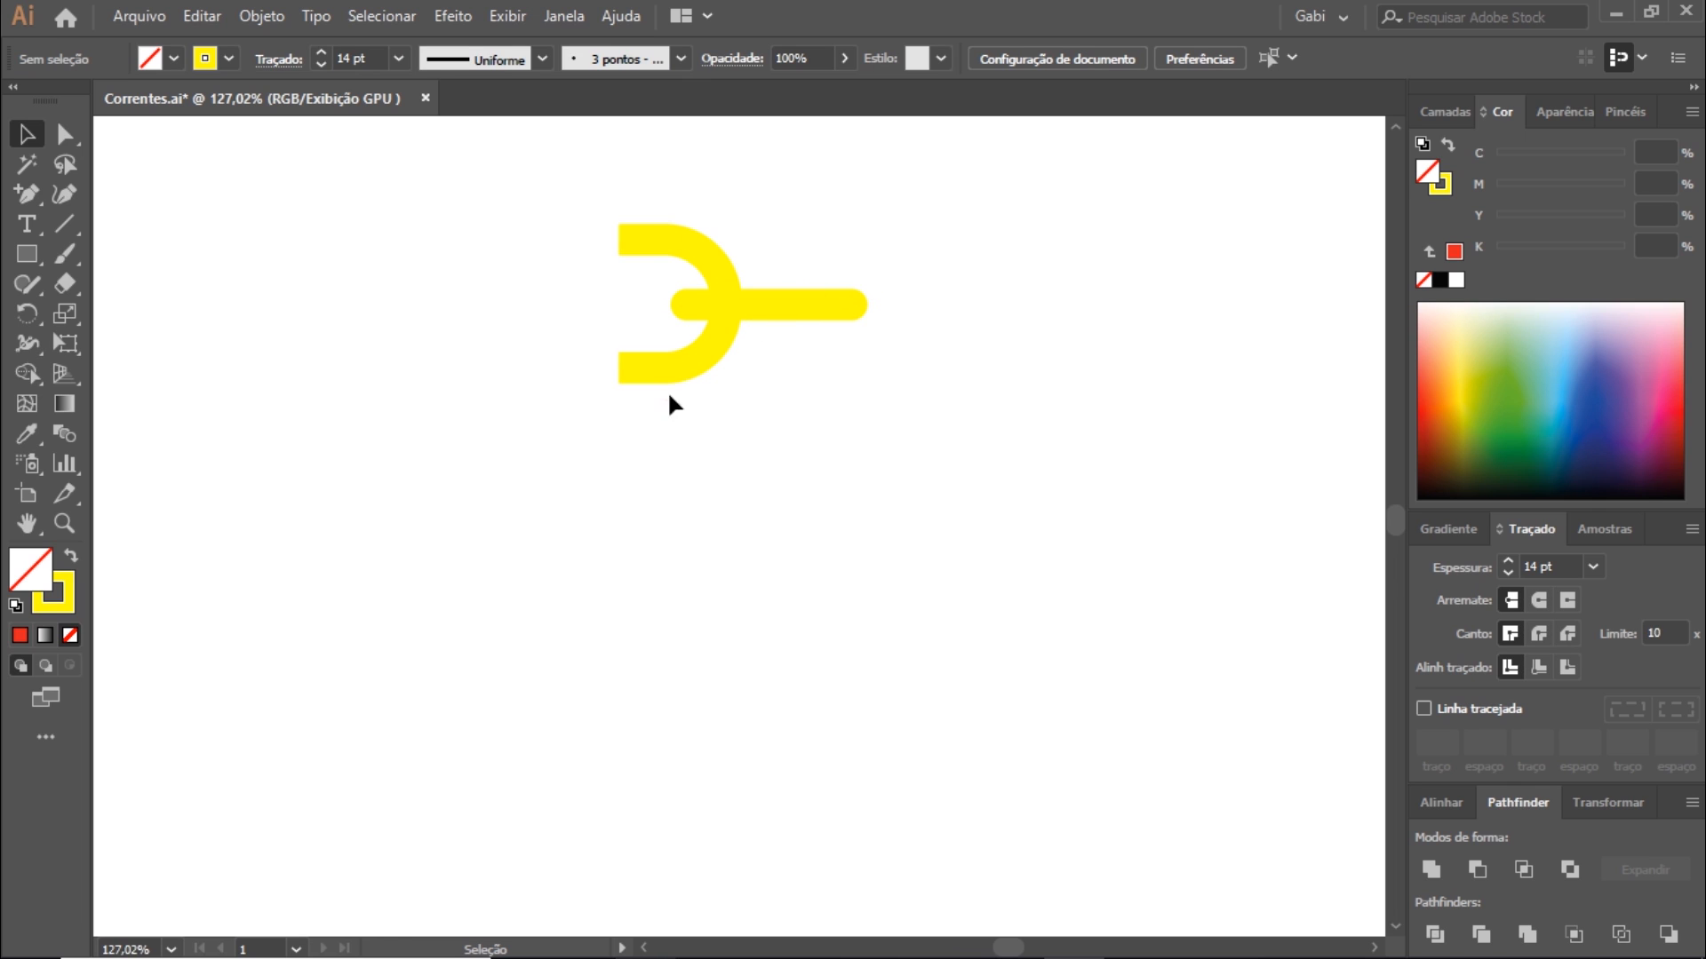
pyautogui.moveTo(662, 373); pyautogui.dragTo(890, 378)
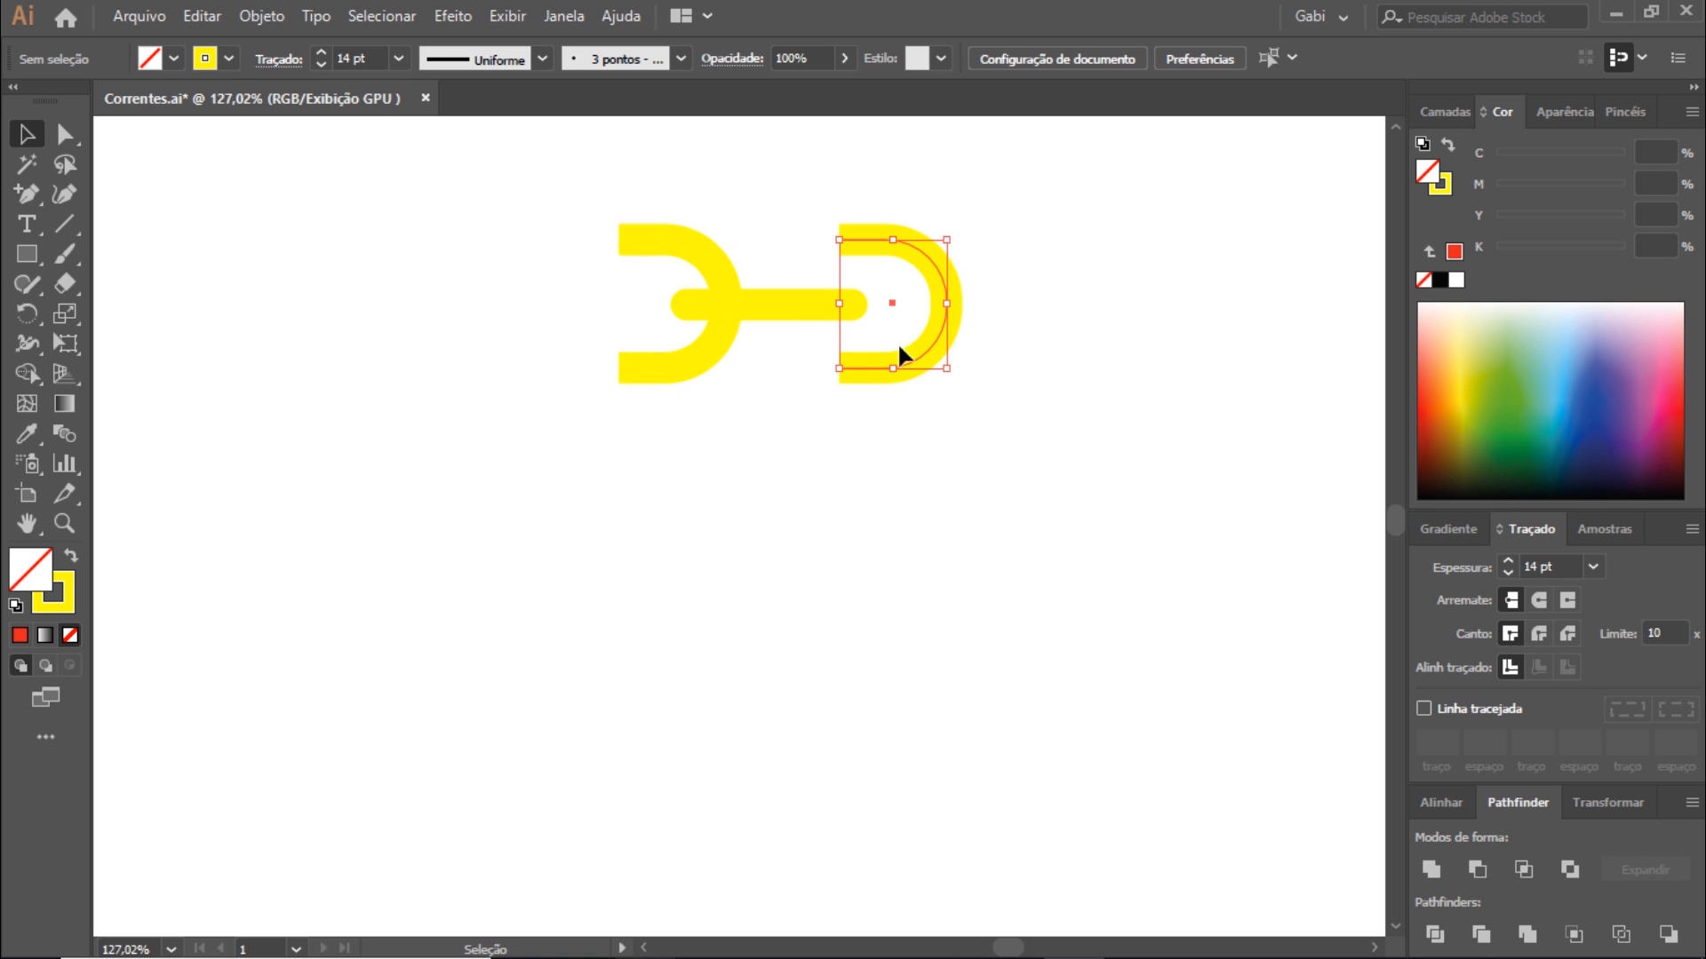
pyautogui.click(1620, 808)
pyautogui.click(1691, 591)
pyautogui.click(1457, 658)
pyautogui.click(1022, 403)
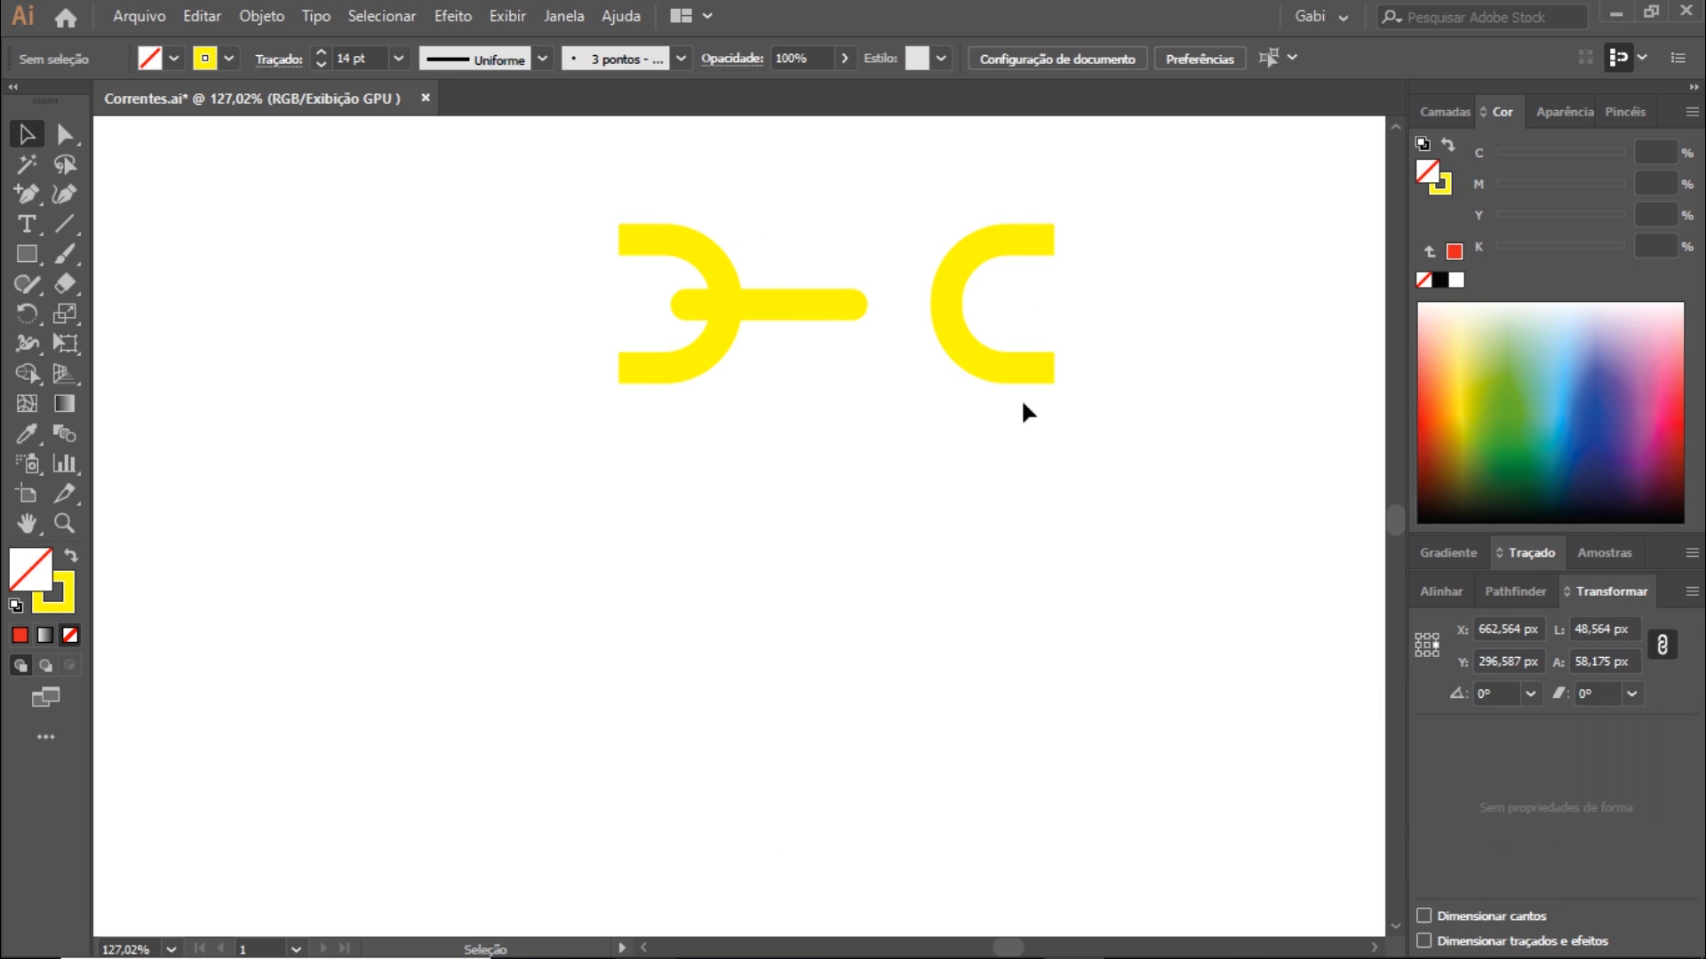
# Group the two half links overlapping the bar's ends, and centre the group horizontally with the bar.
pyautogui.click(1691, 591)
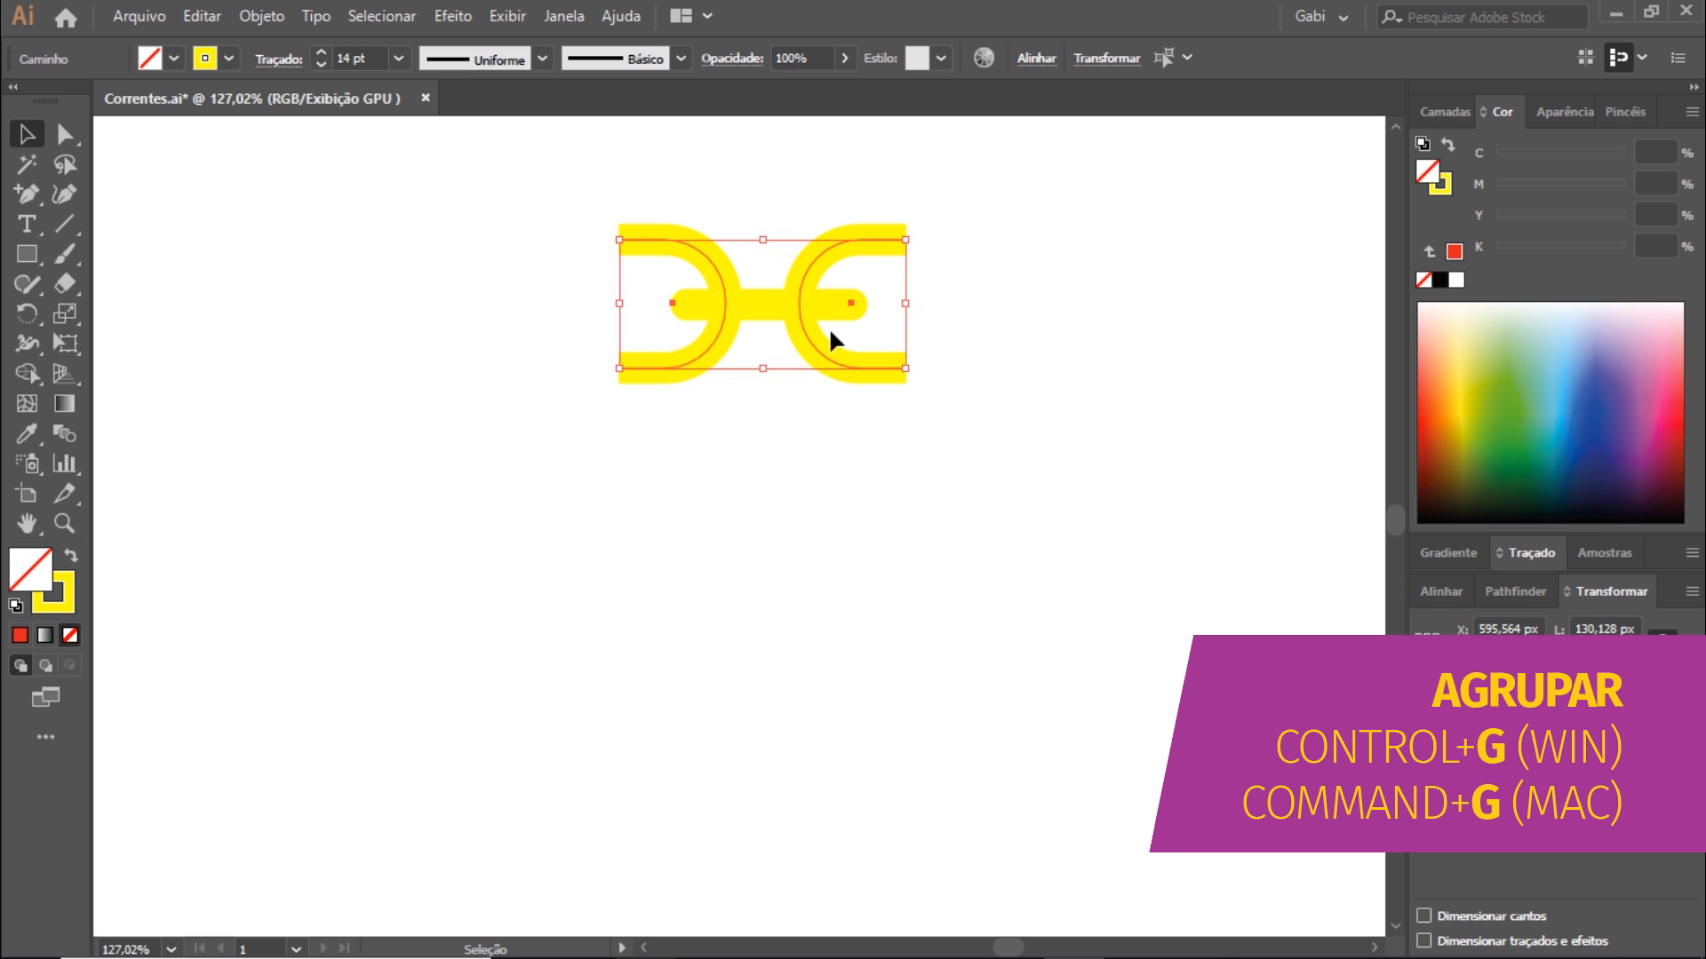
pyautogui.hotkey('ctrl', 'g')
pyautogui.press('v')
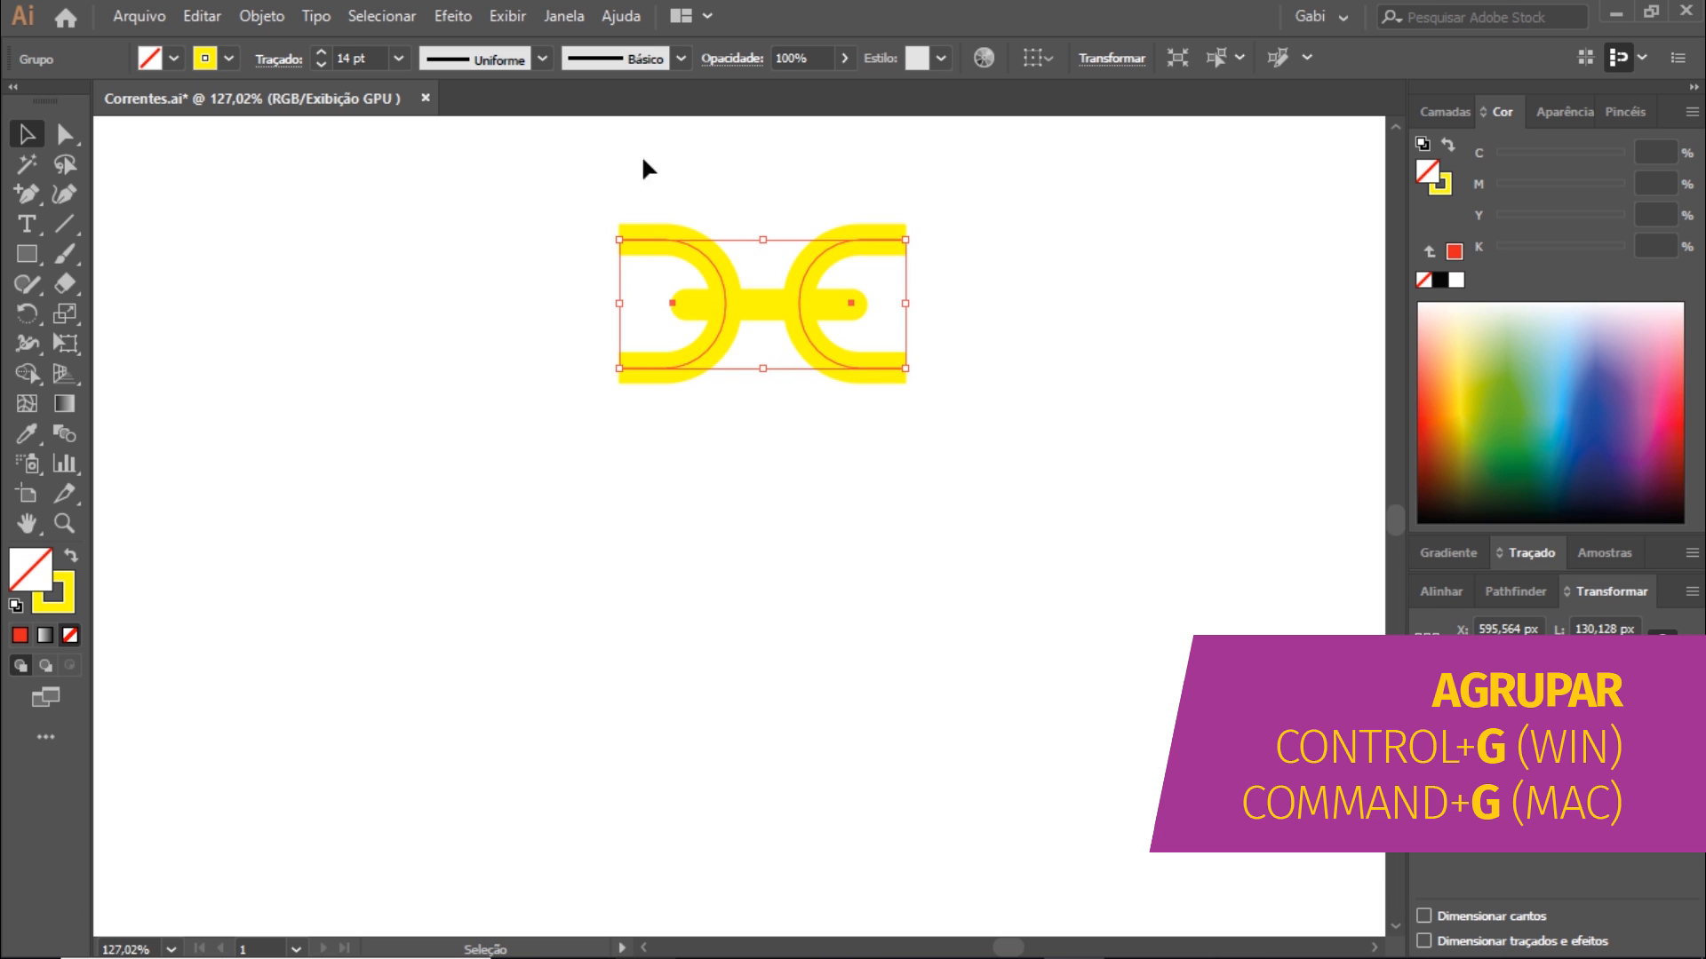
pyautogui.moveTo(642, 156); pyautogui.dragTo(831, 425)
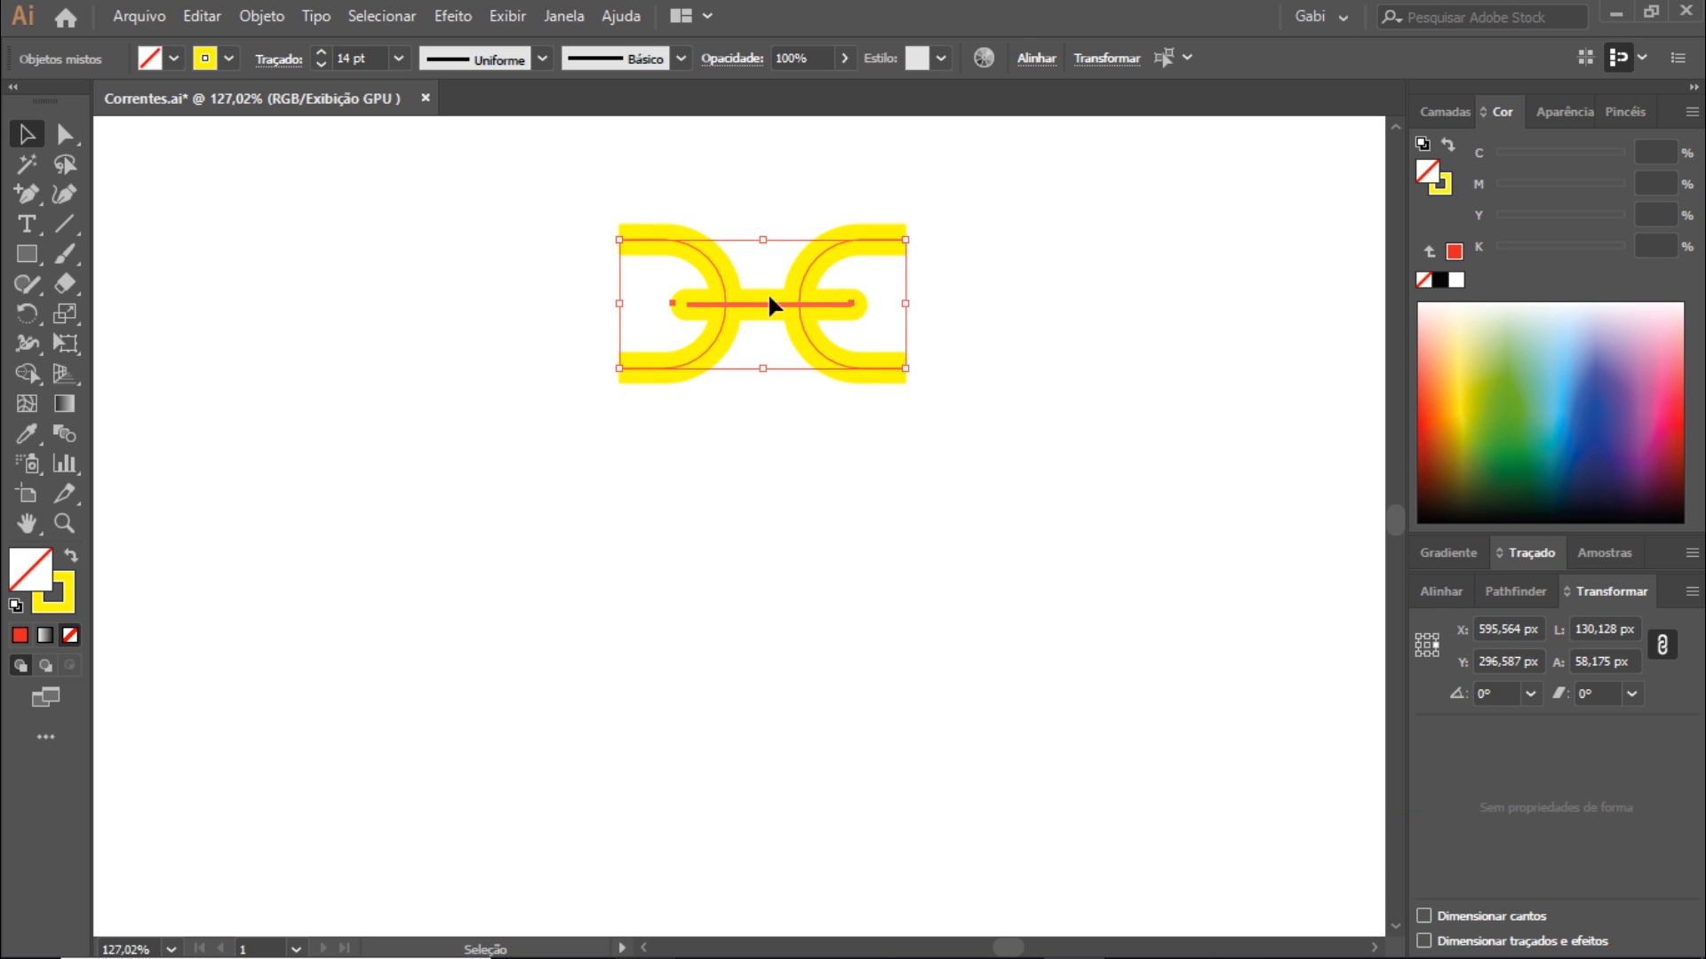
pyautogui.click(1036, 60)
pyautogui.click(820, 124)
pyautogui.click(807, 412)
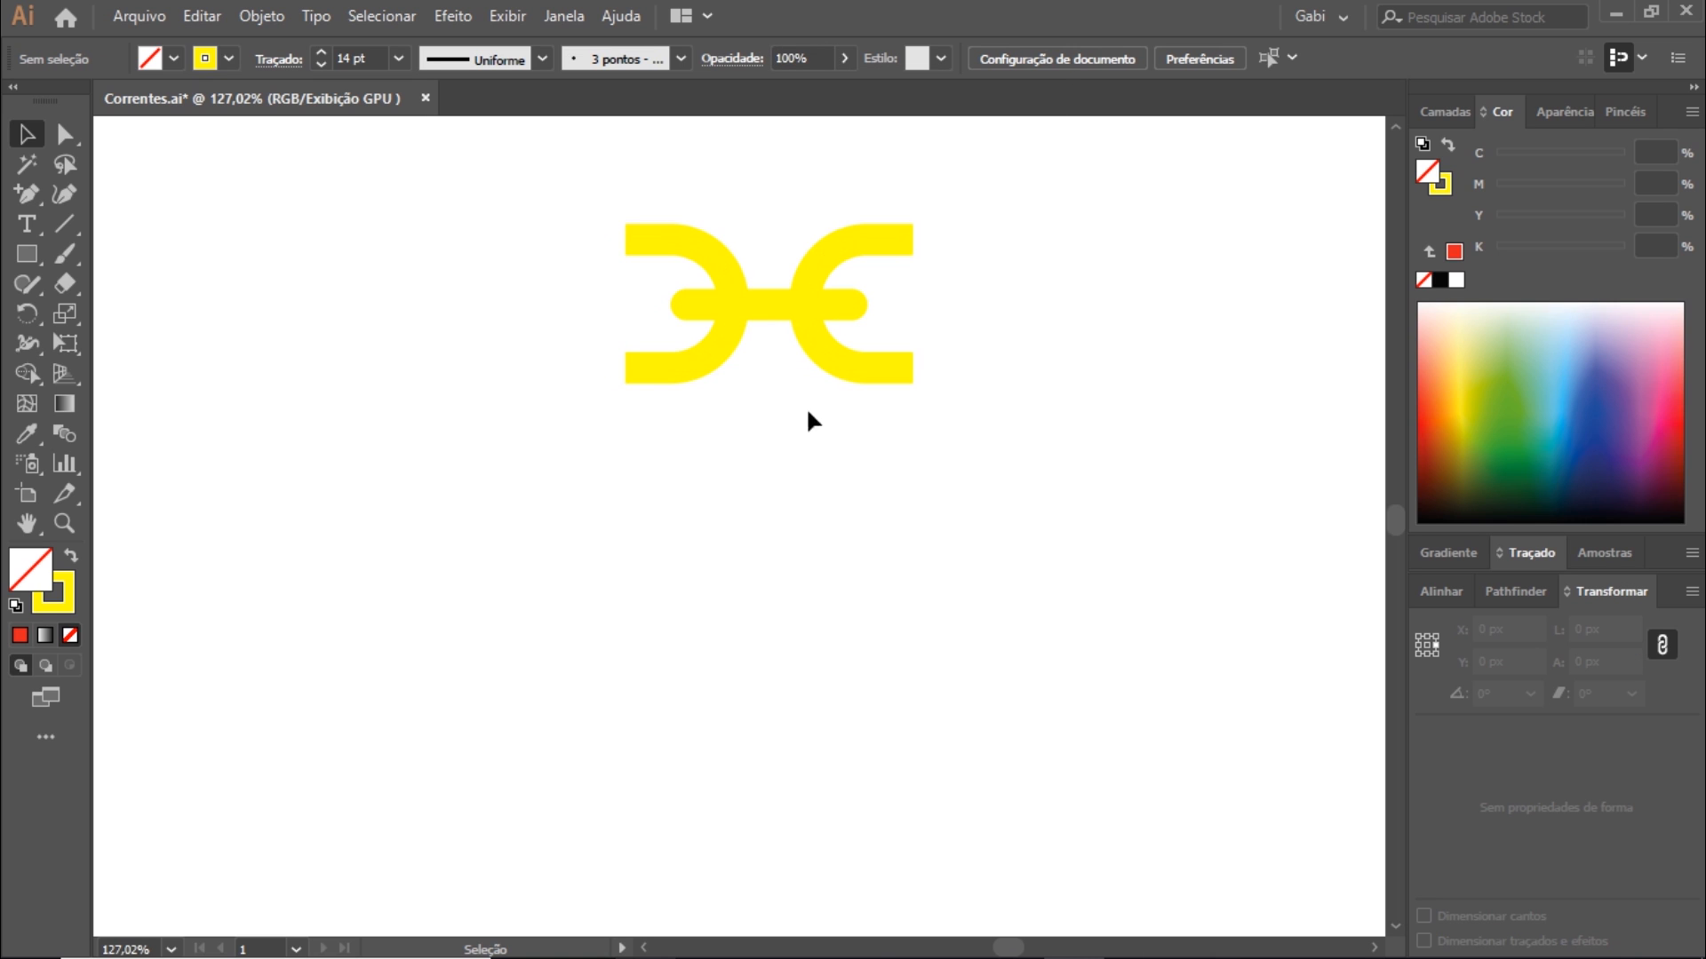
# Show the layer Camada 2 and move its shaded chain artwork directly below the plain yellow chain.
pyautogui.click(1445, 111)
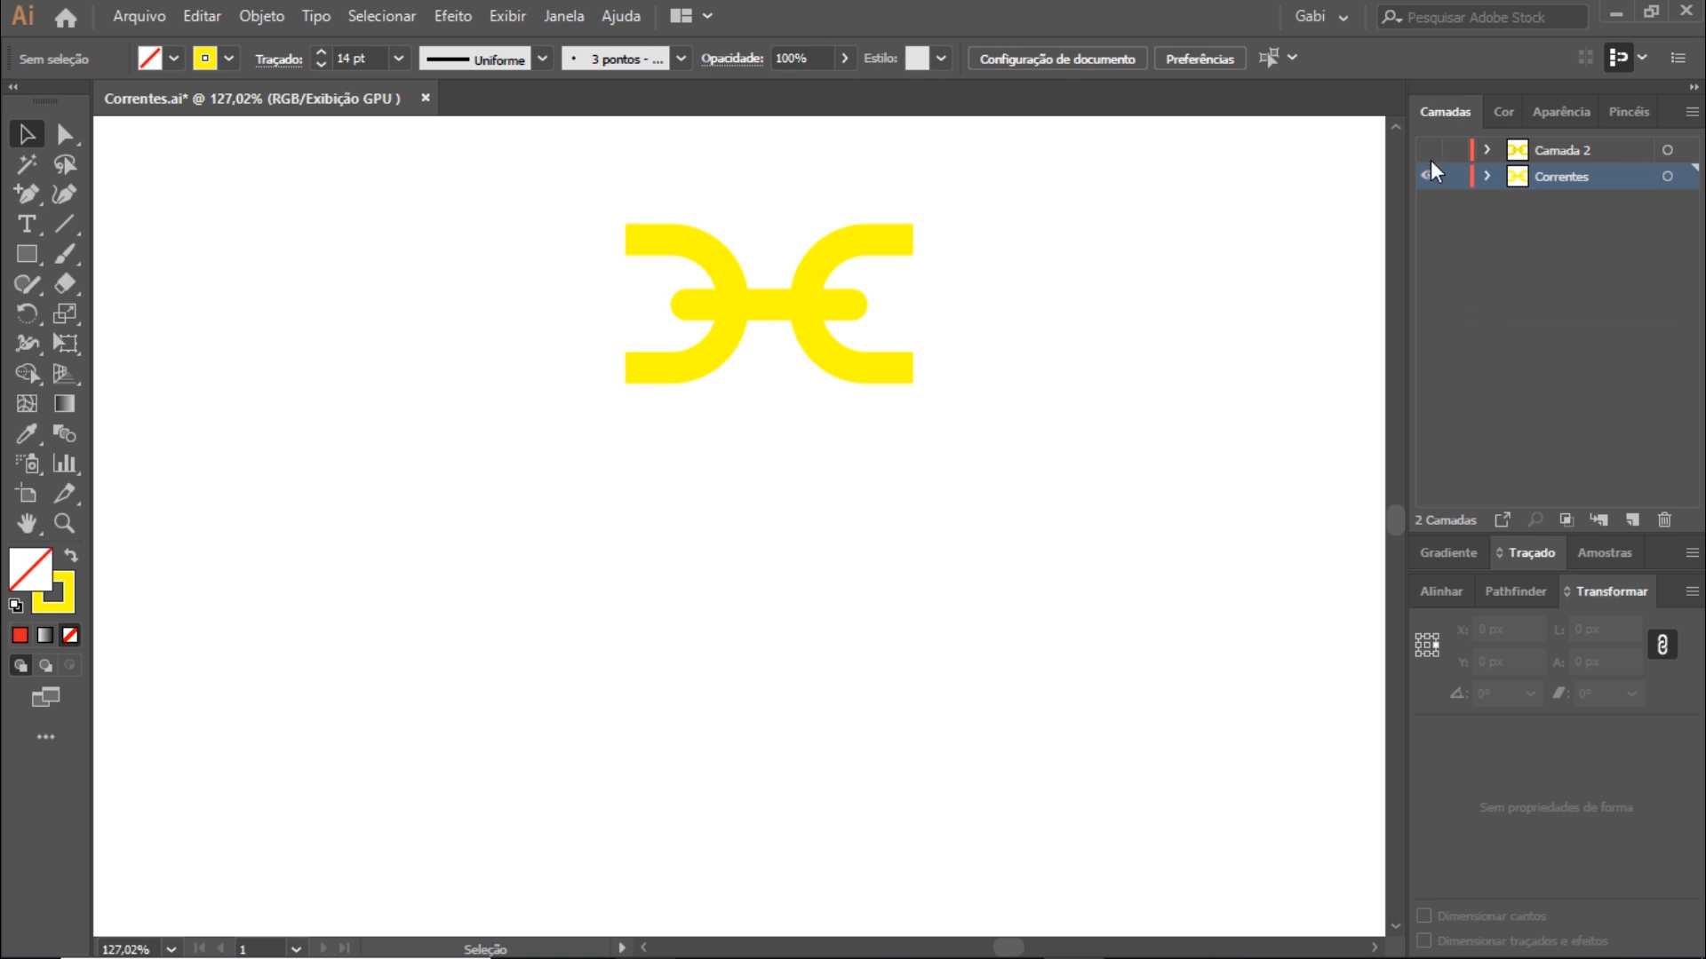
pyautogui.click(1427, 150)
pyautogui.click(982, 642)
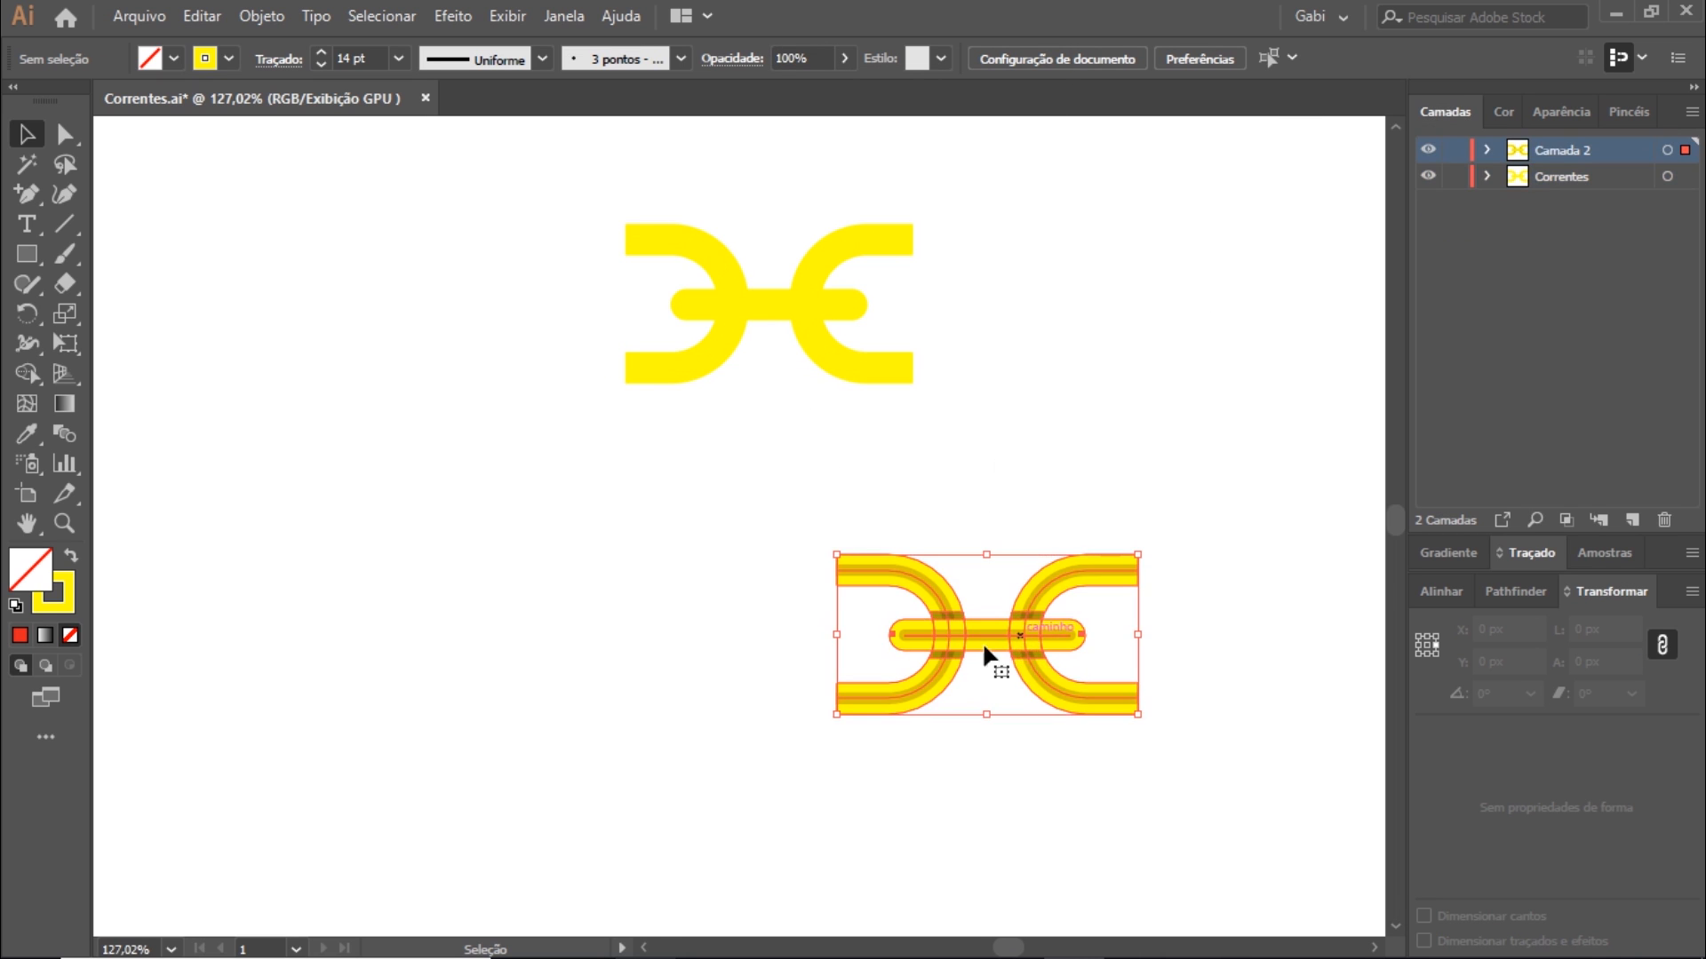
pyautogui.moveTo(1002, 634); pyautogui.dragTo(888, 536)
pyautogui.click(1021, 544)
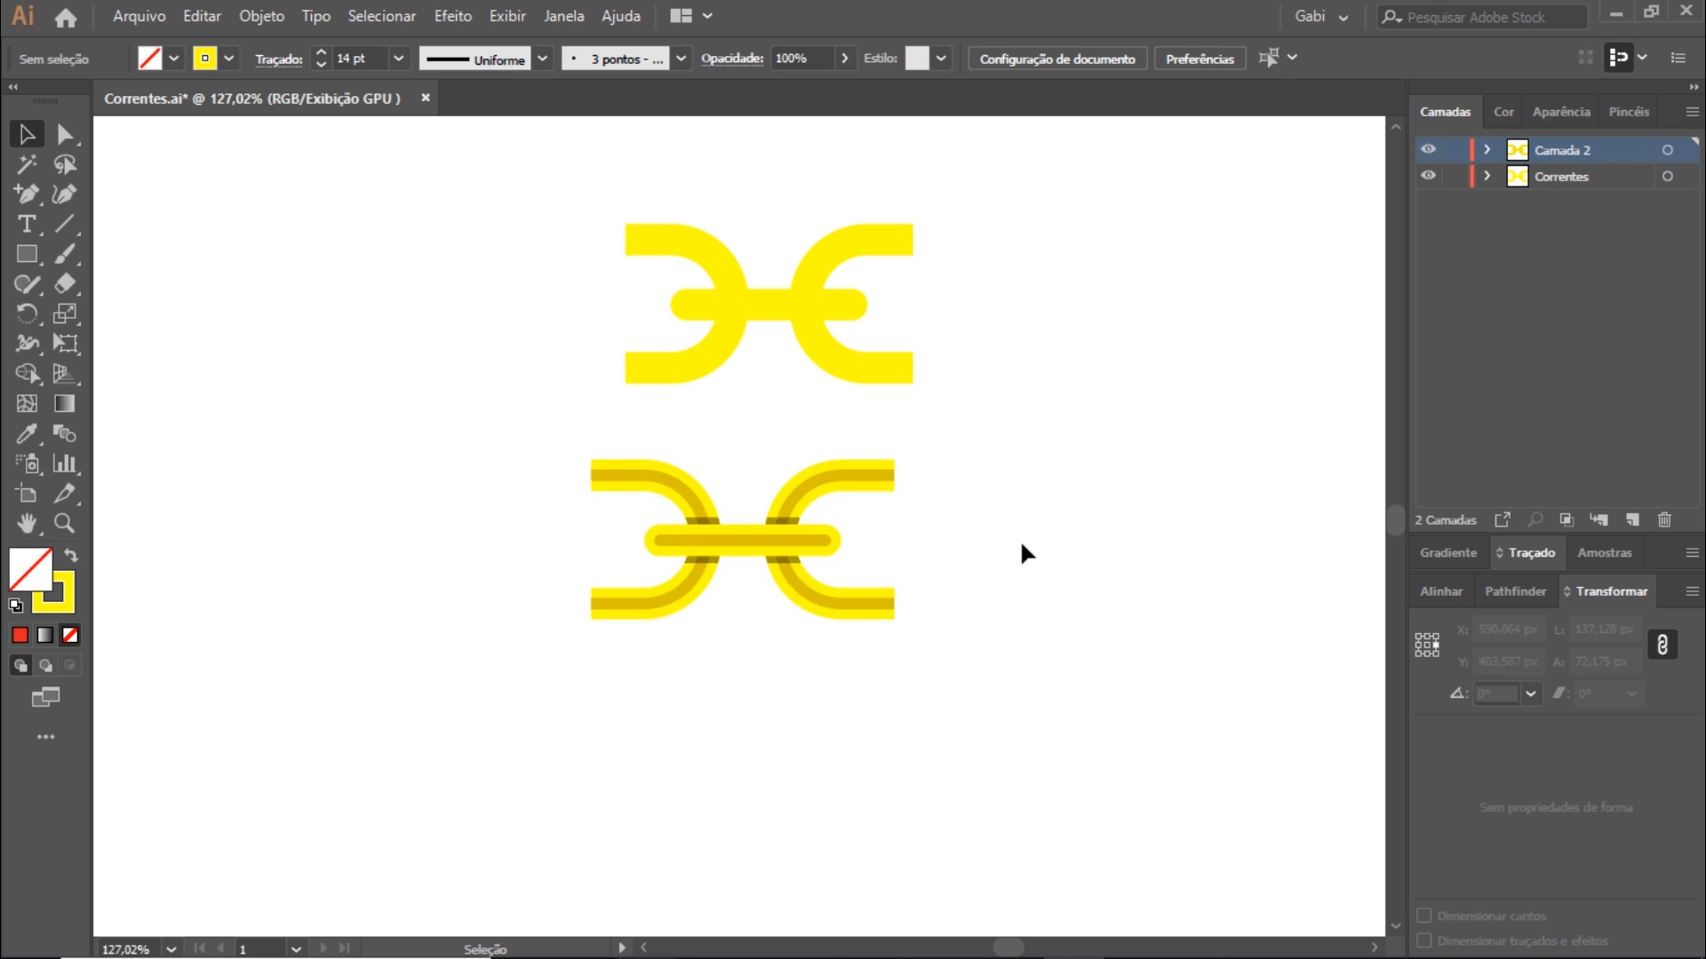
# Expand the fill and stroke of the plain chain's left half link into an outlined shape.
pyautogui.press('z')
pyautogui.moveTo(749, 548); pyautogui.dragTo(826, 548)
pyautogui.press('a')
pyautogui.click(529, 435)
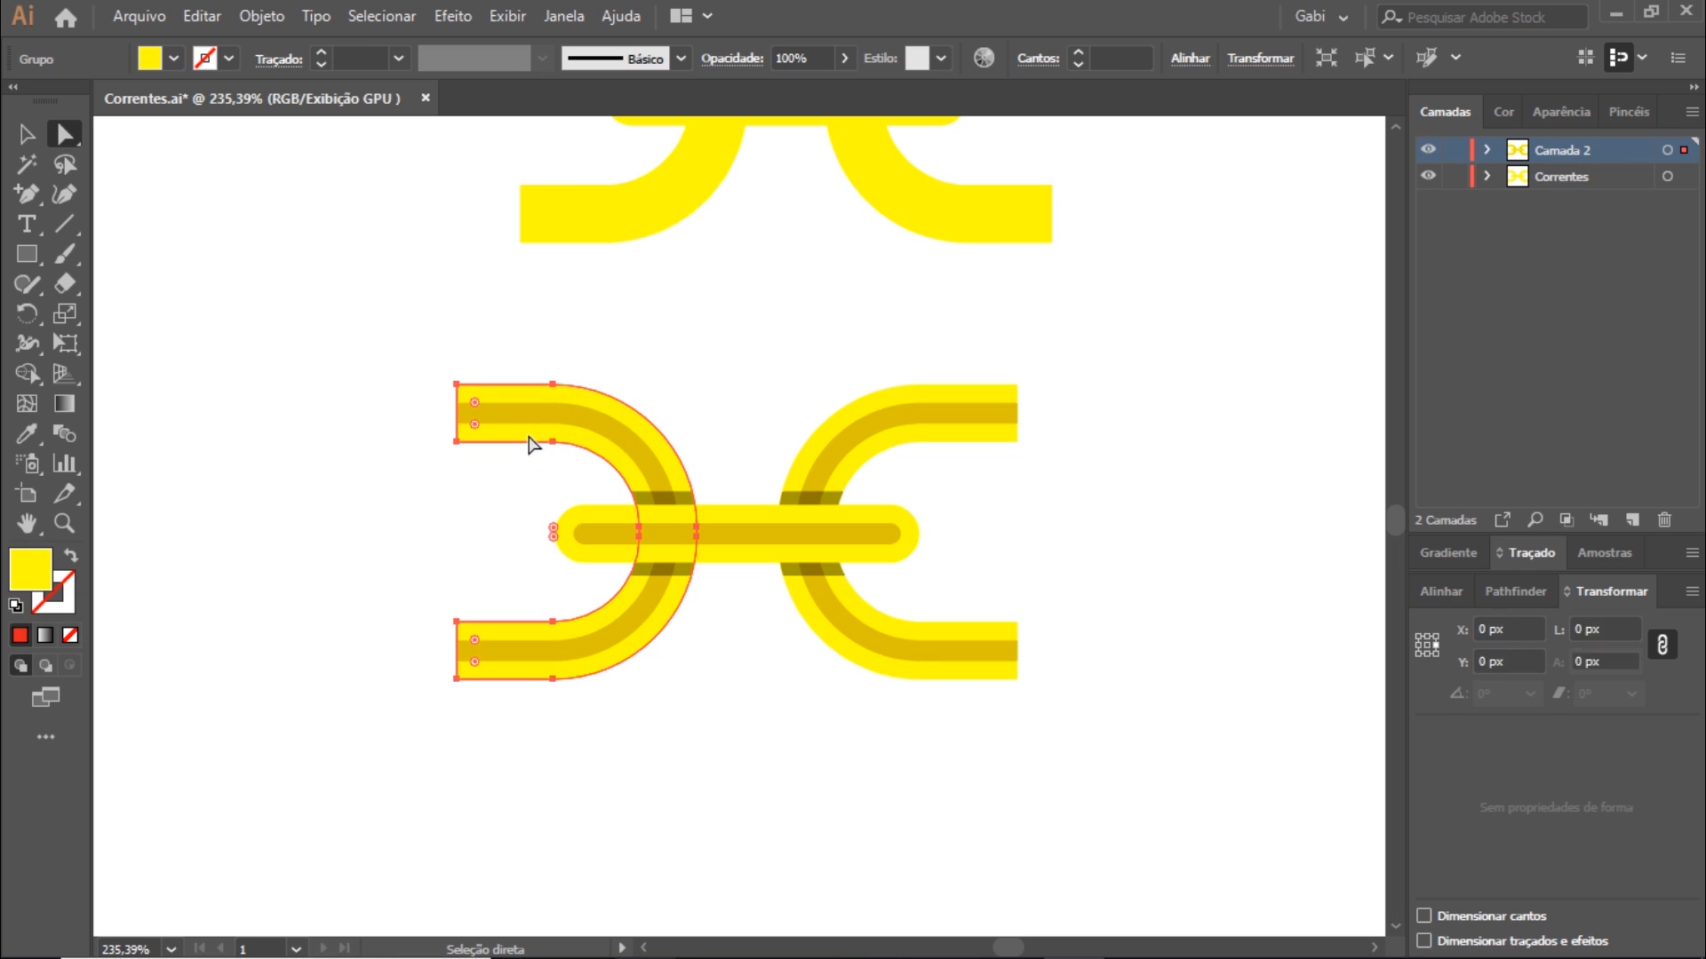
pyautogui.click(334, 140)
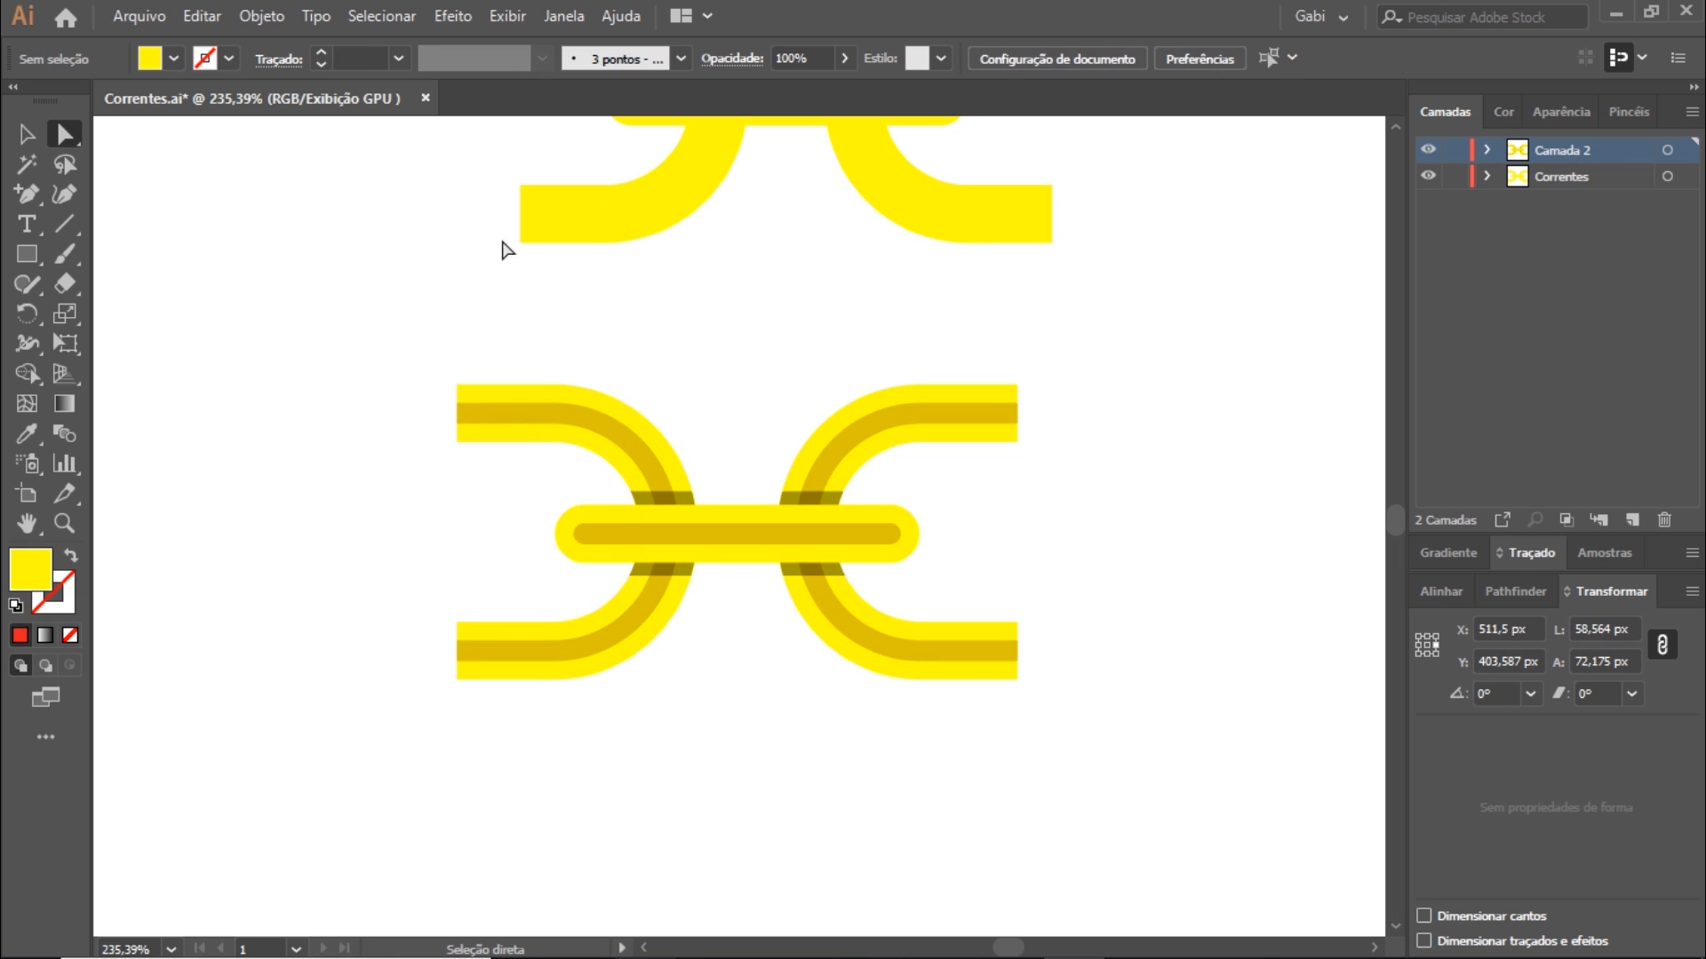
pyautogui.click(574, 215)
pyautogui.scroll(5, 627, 229)
pyautogui.hscroll(-2, 682, 415)
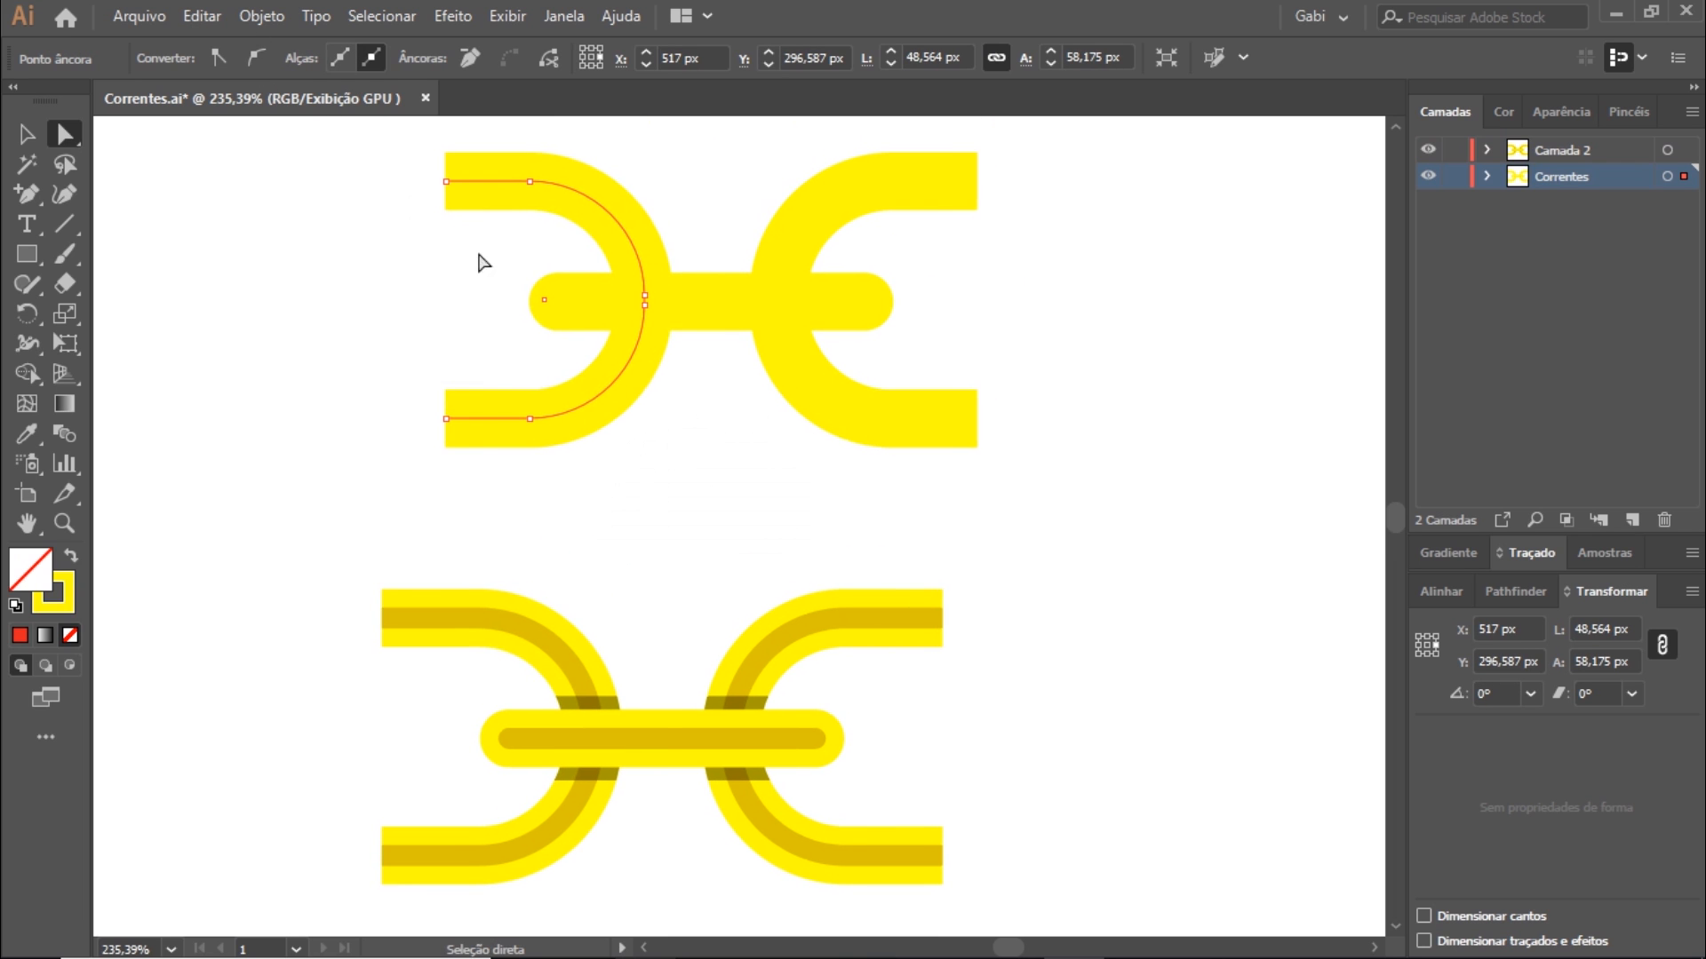
pyautogui.click(265, 17)
pyautogui.click(393, 286)
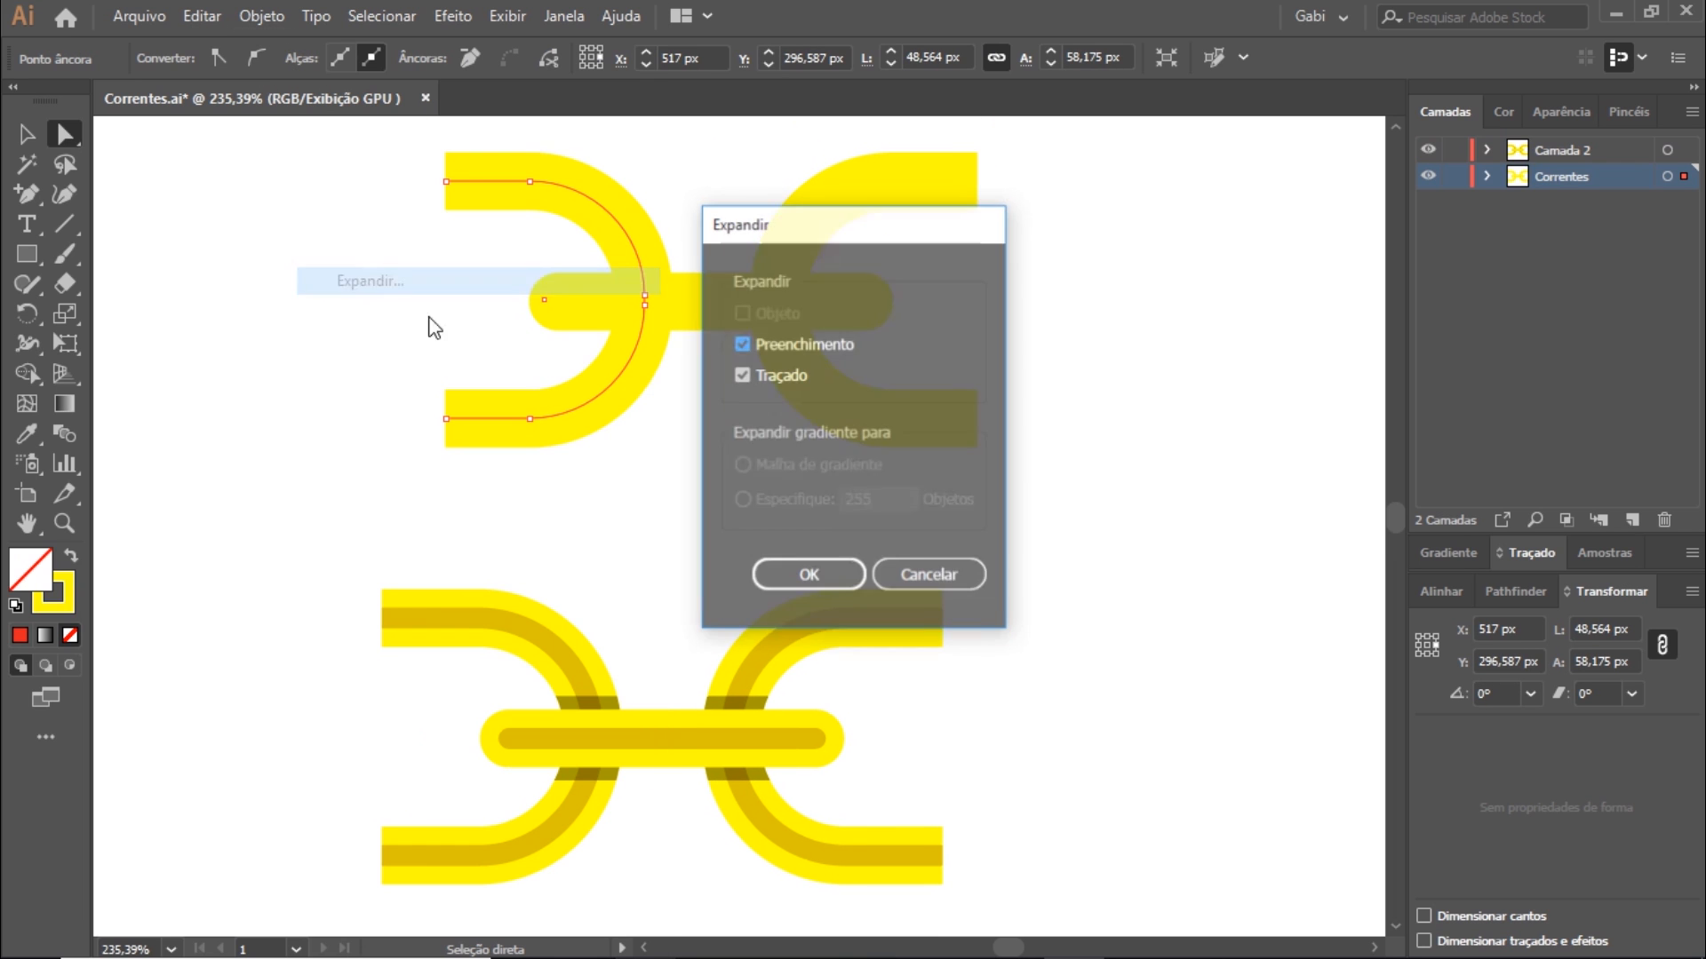
pyautogui.click(831, 579)
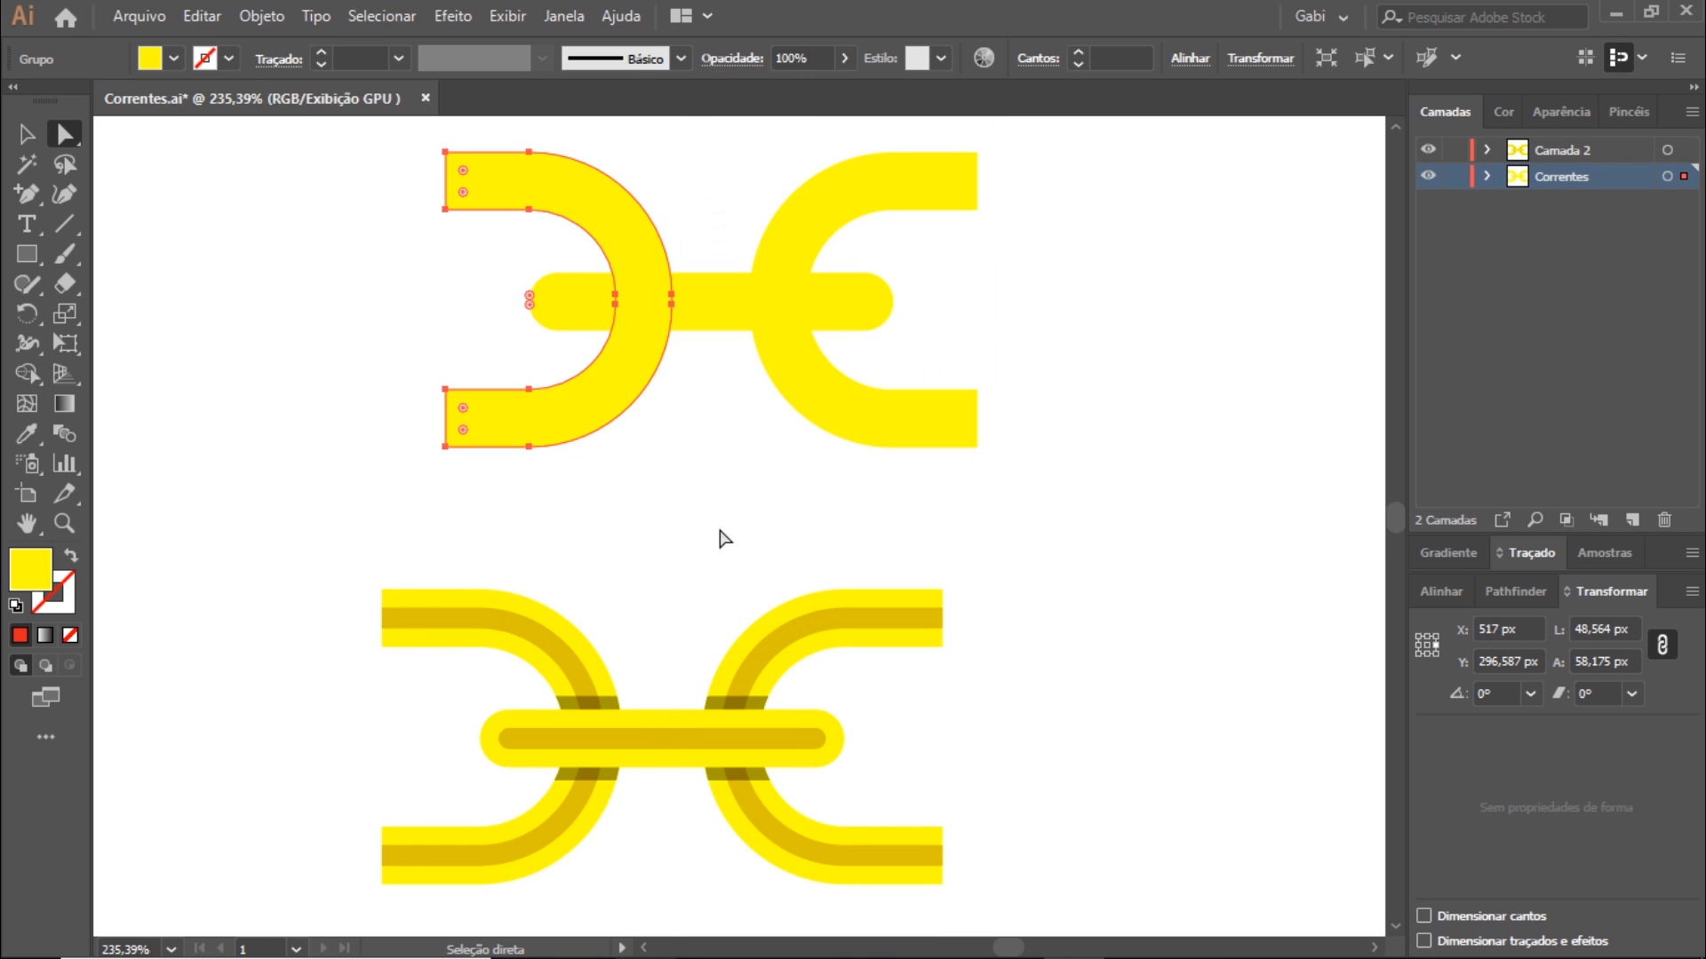
pyautogui.click(617, 490)
# Examine the shaded chain's darker centre lines and the shadow shapes where the links pass under the bar.
pyautogui.click(613, 411)
pyautogui.click(689, 506)
pyautogui.scroll(-5, 690, 507)
pyautogui.click(572, 507)
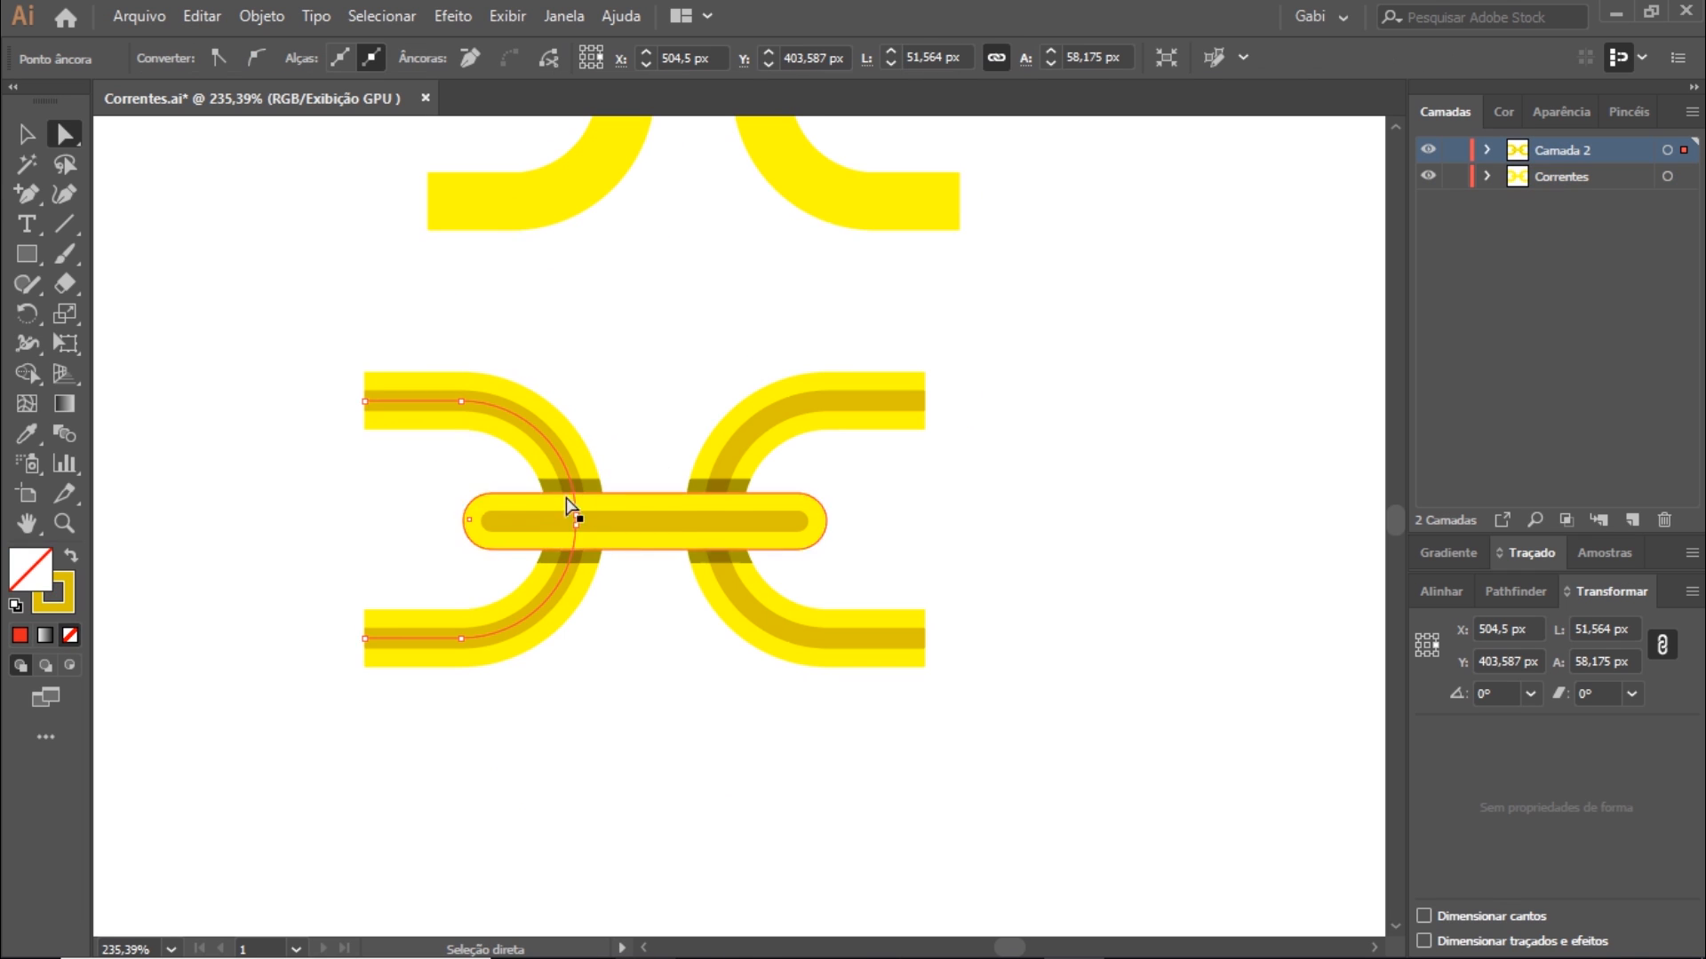
pyautogui.click(478, 630)
pyautogui.click(611, 643)
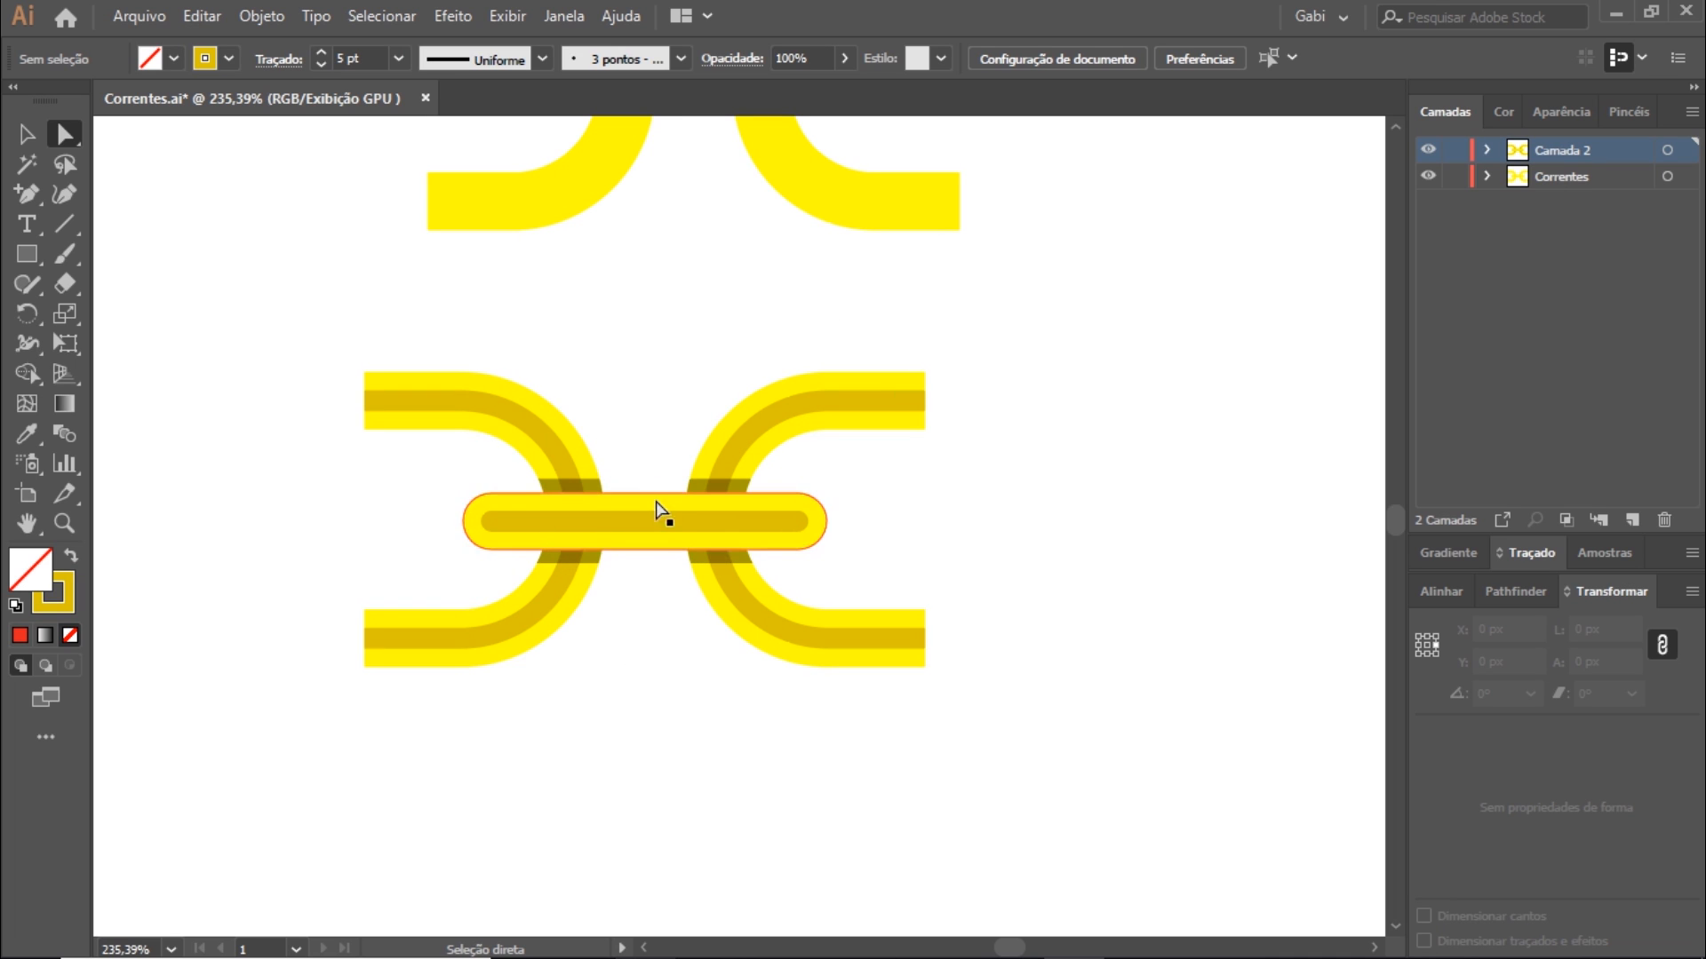
pyautogui.click(699, 494)
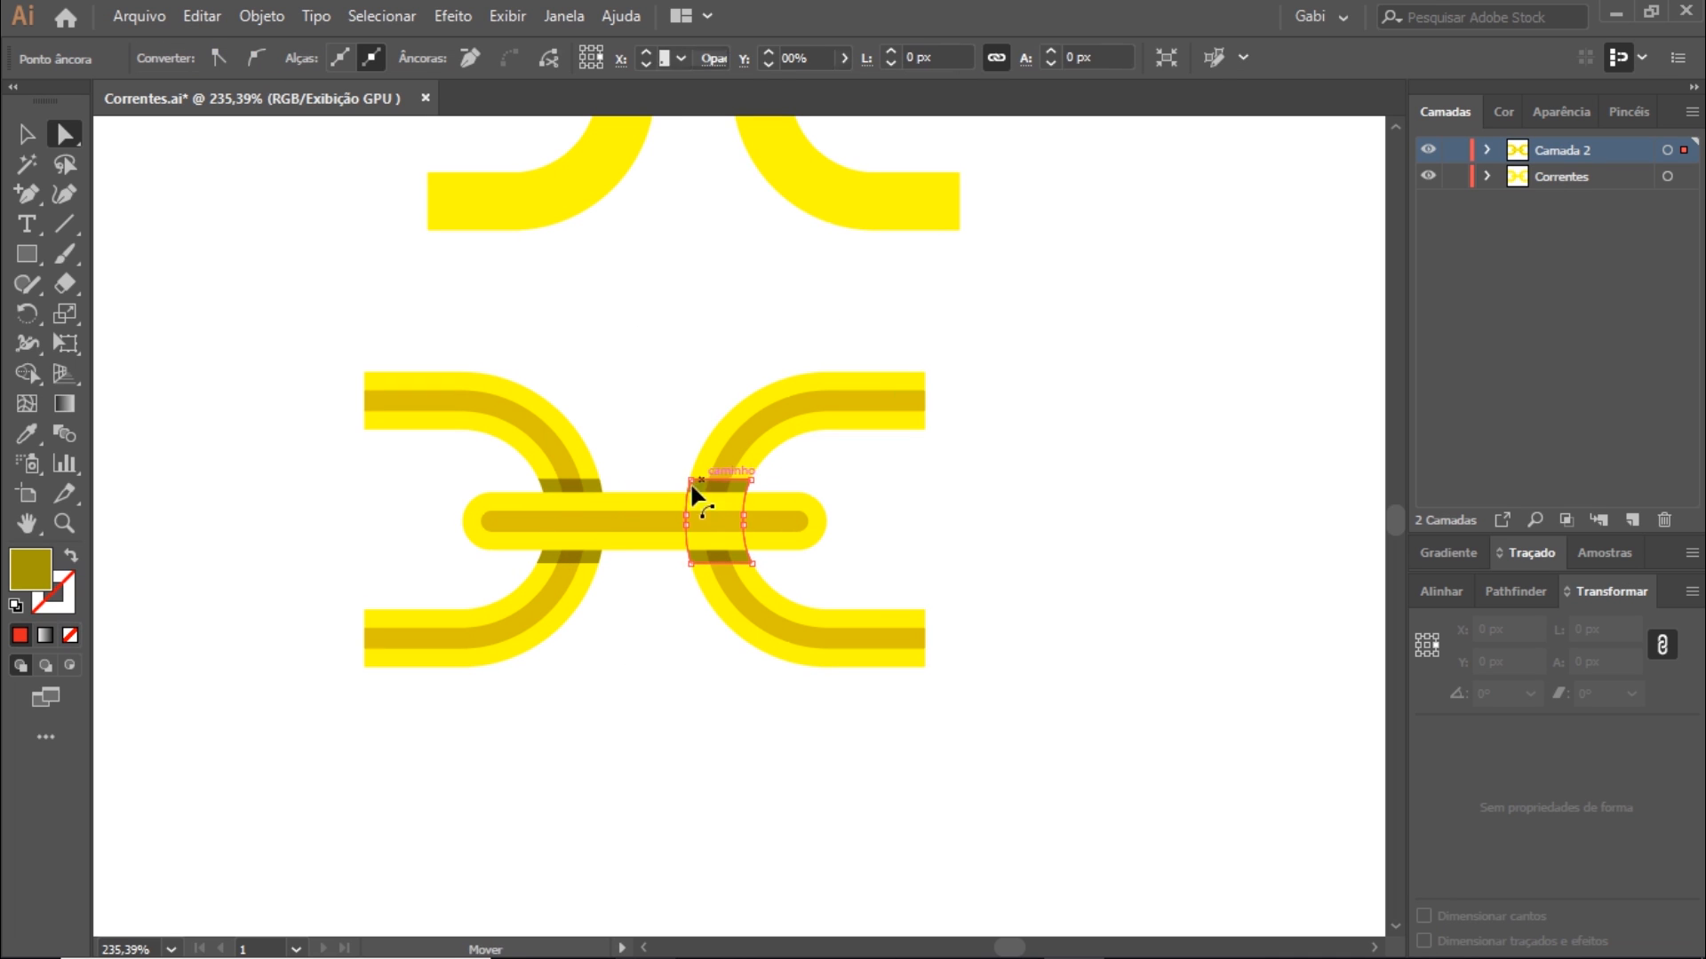
pyautogui.click(583, 488)
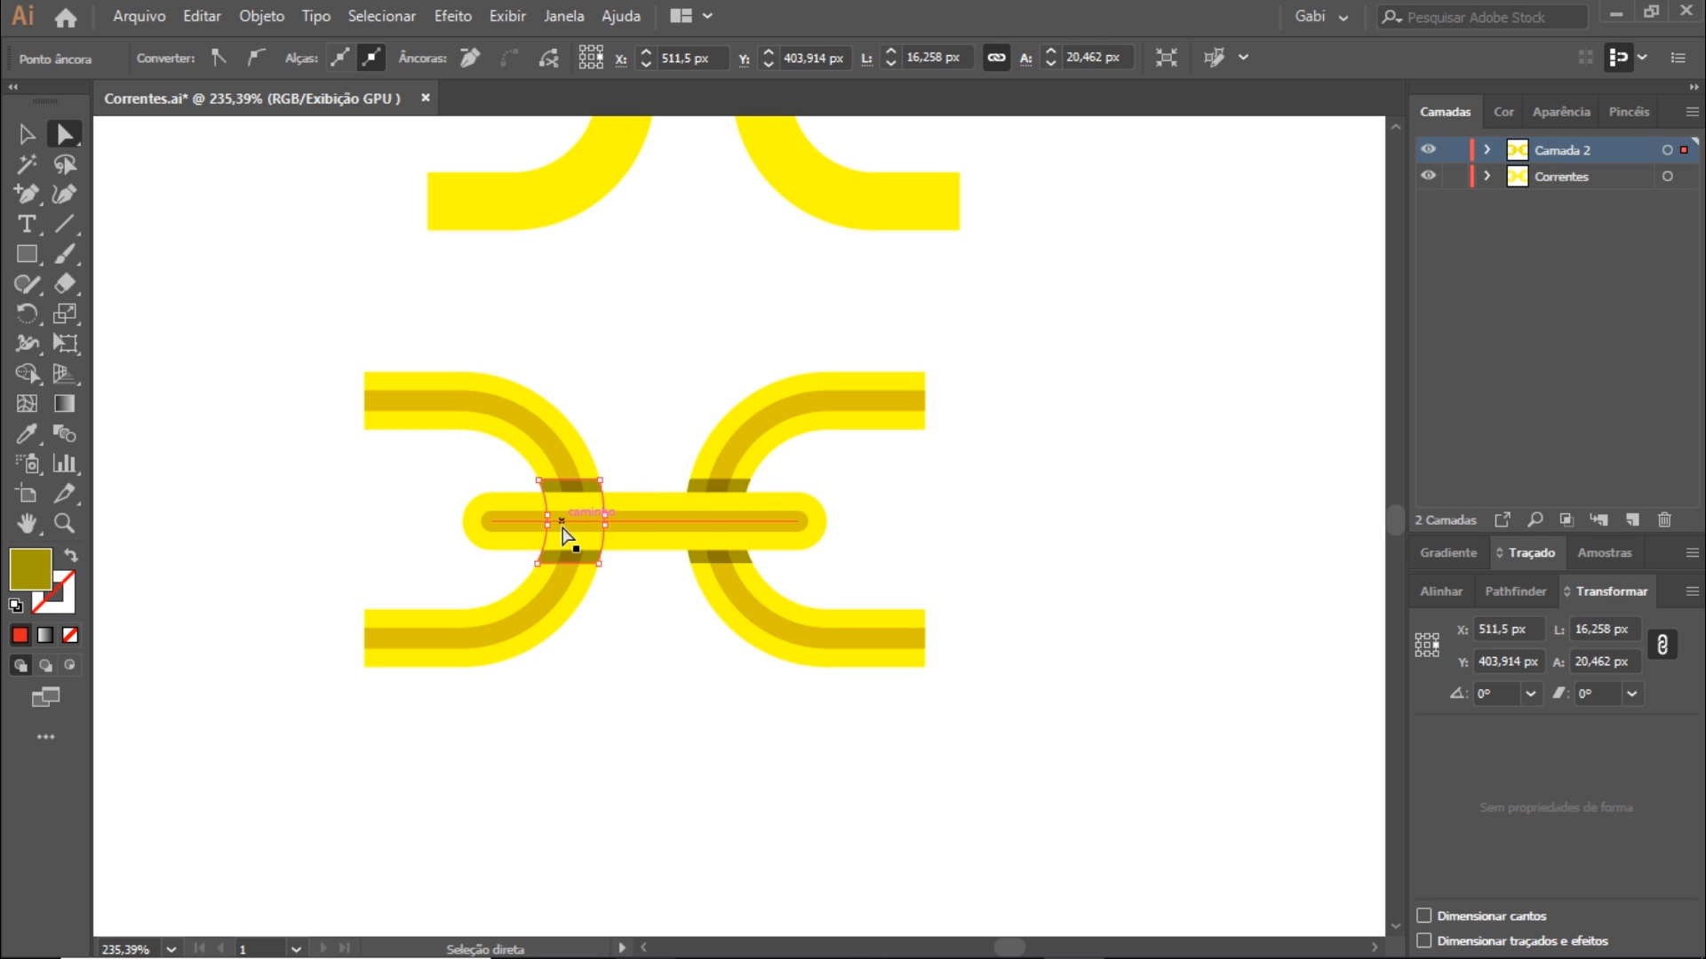
pyautogui.press('ctrl')
pyautogui.press('v')
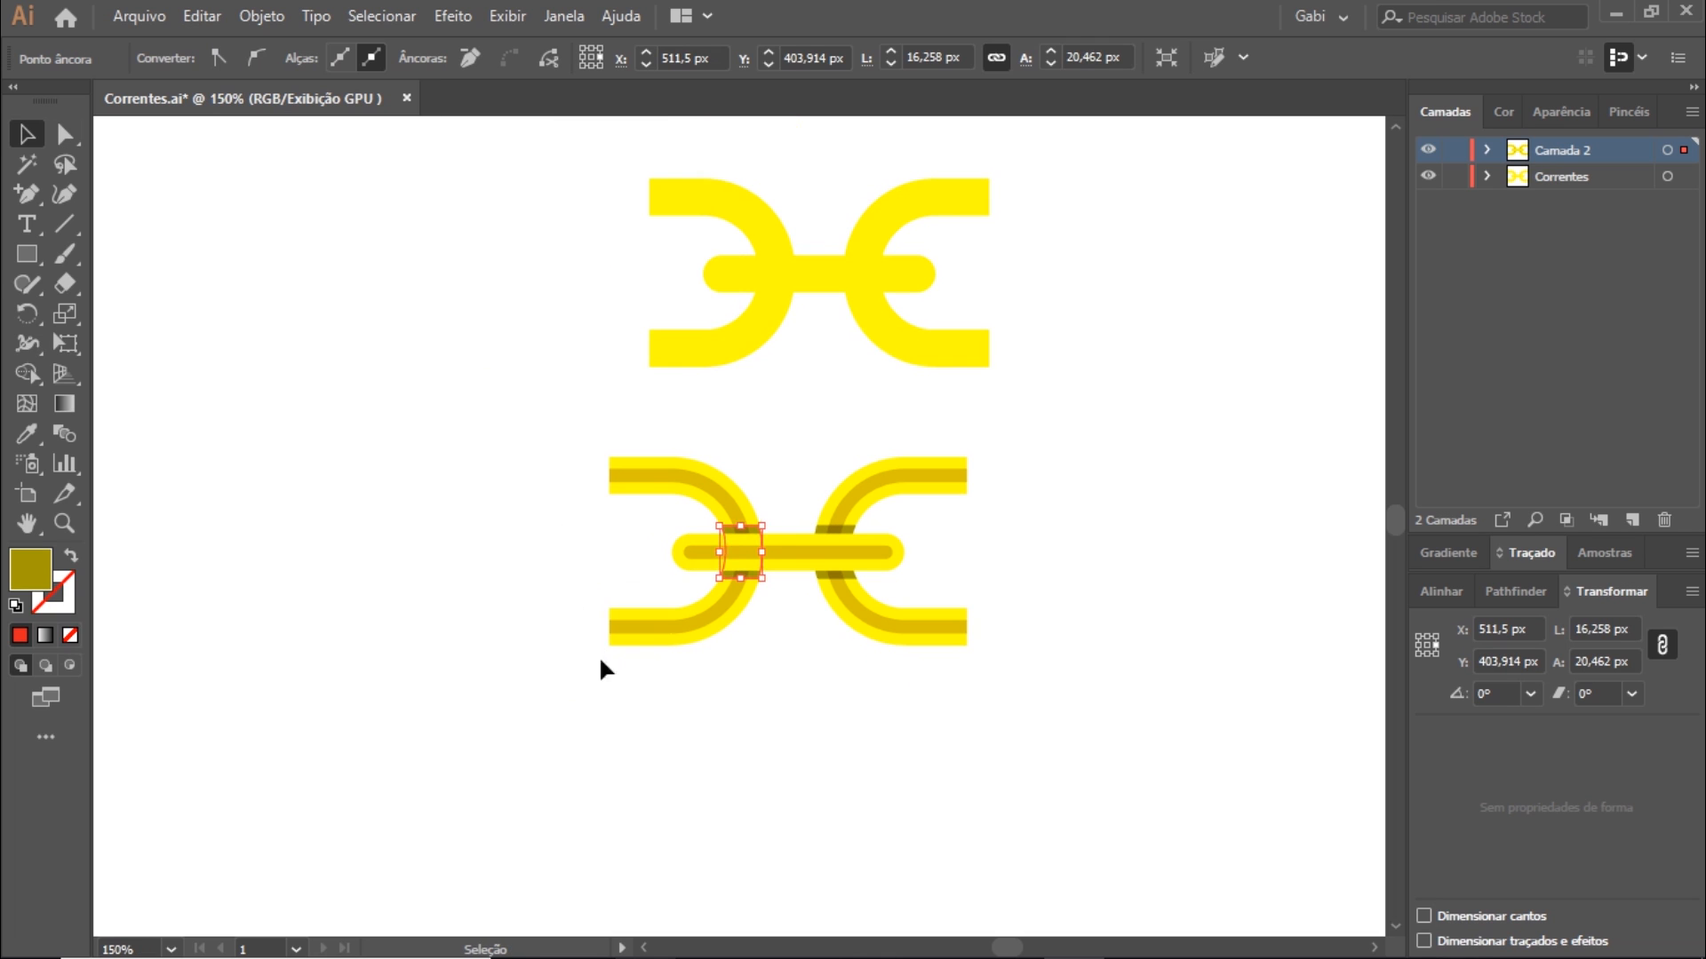
pyautogui.click(599, 669)
# Create a pattern brush (Pincel padrão) from the whole shaded chain artwork, accepting the default brush options.
pyautogui.press('space')
pyautogui.moveTo(867, 733); pyautogui.dragTo(675, 680)
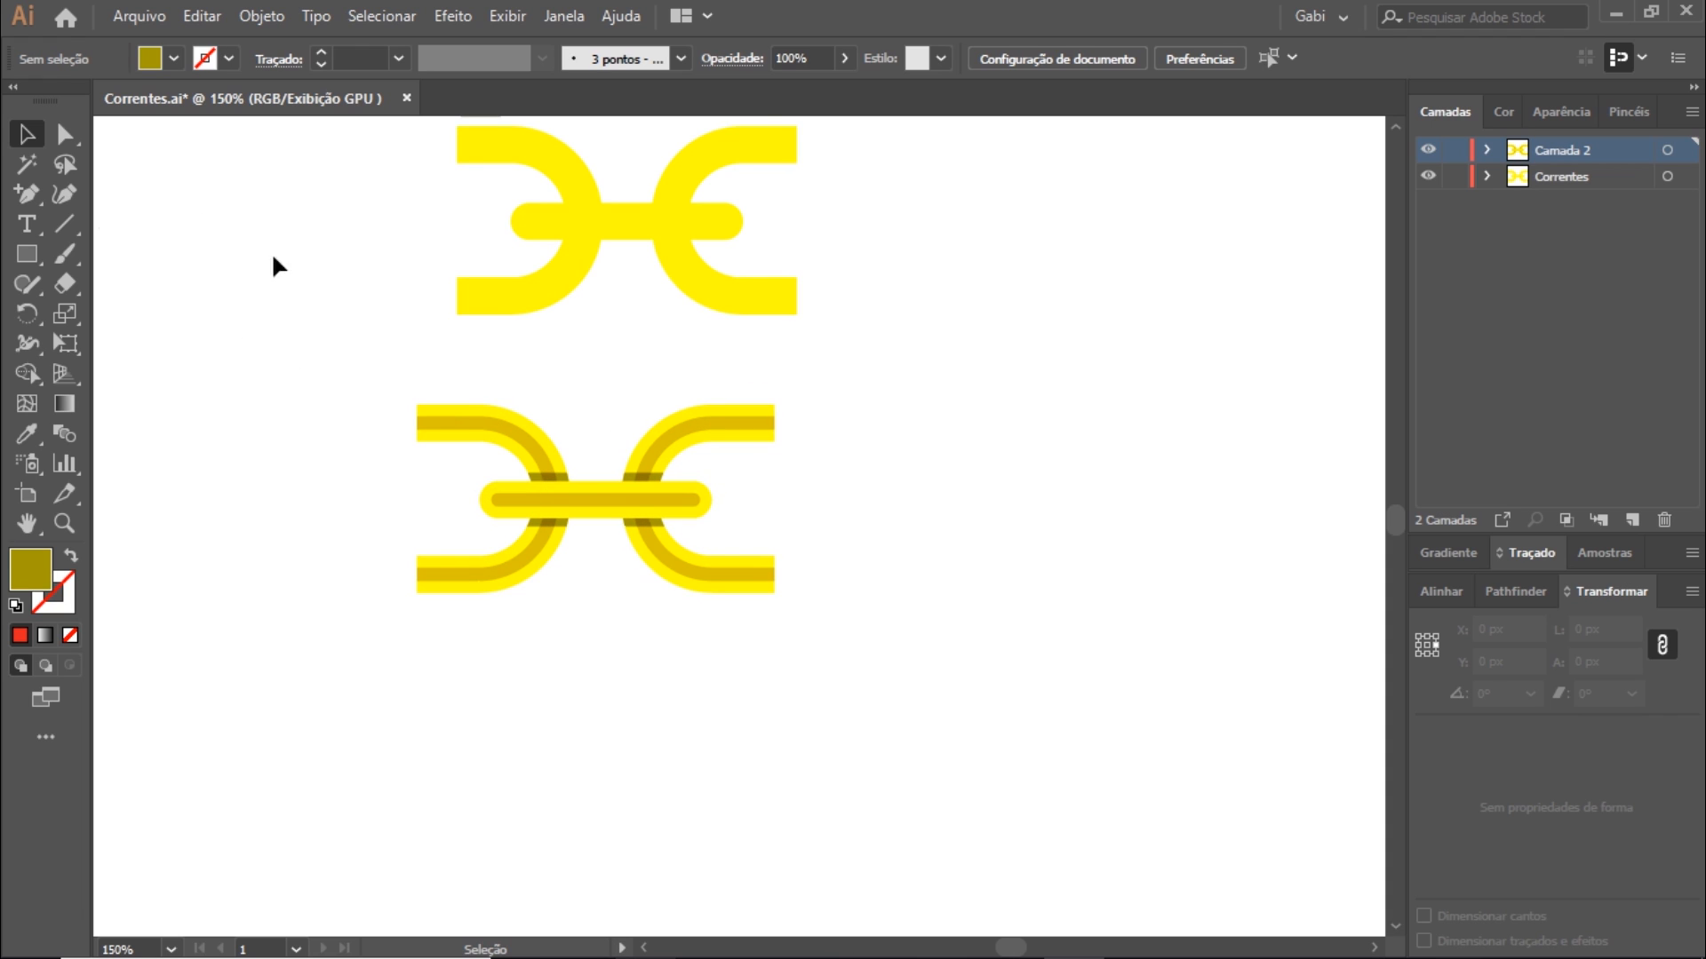
pyautogui.moveTo(323, 419); pyautogui.dragTo(800, 591)
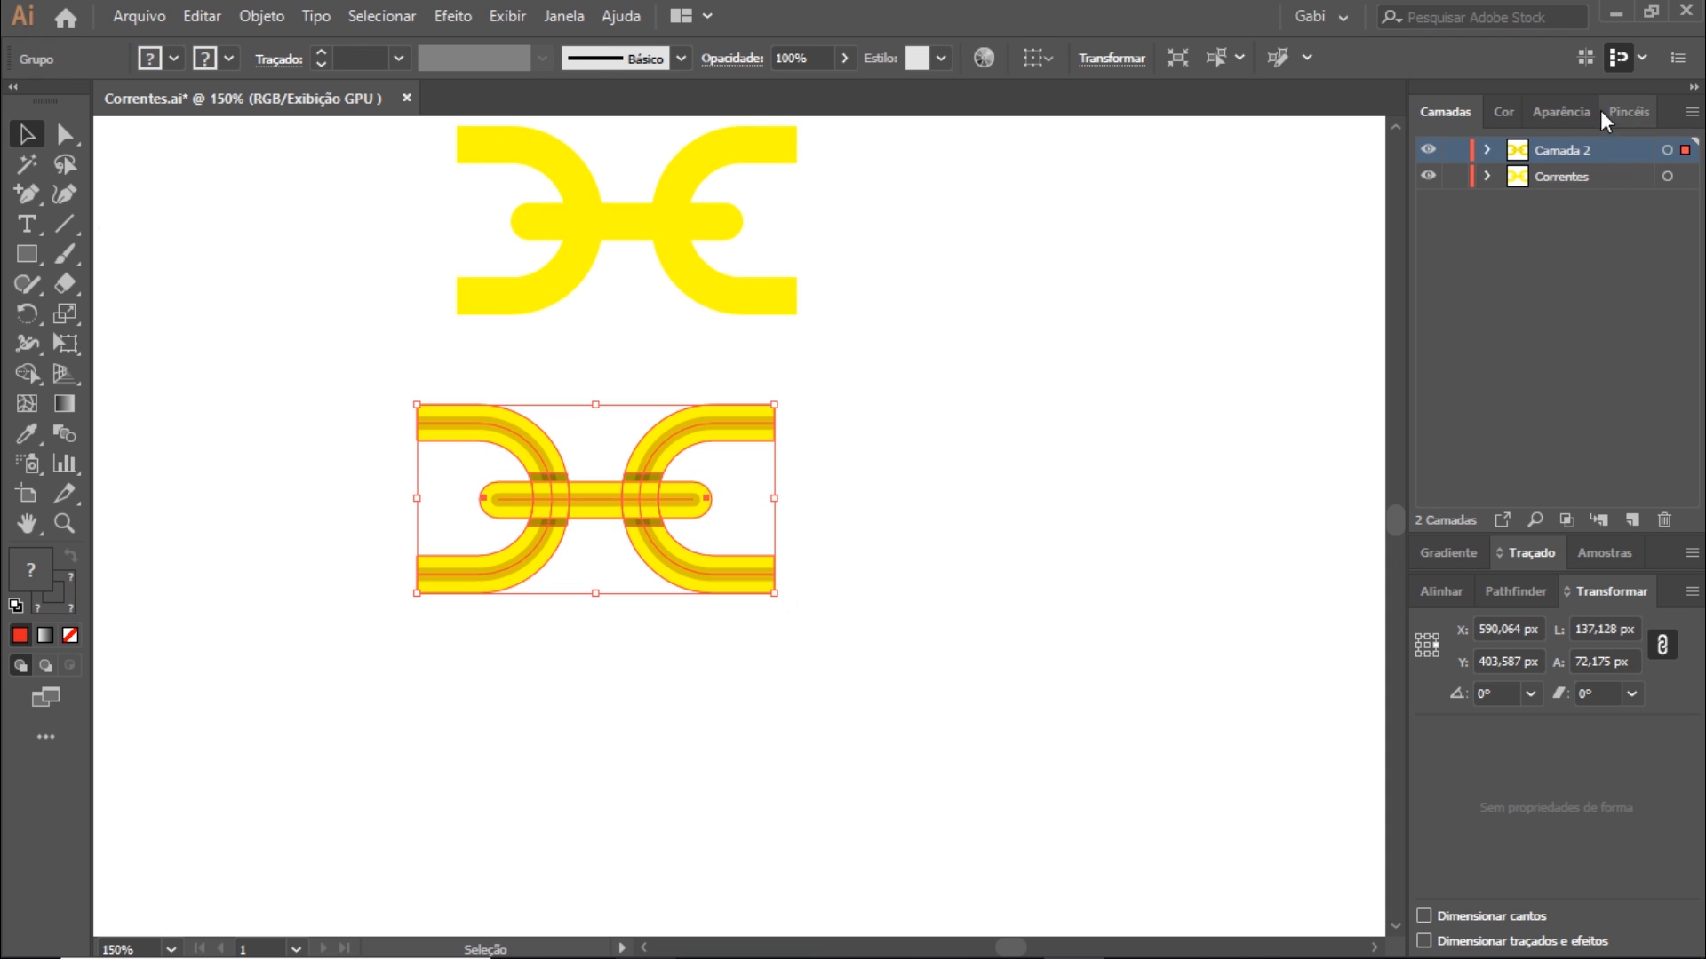
pyautogui.click(1626, 112)
pyautogui.moveTo(678, 521)
pyautogui.mouseDown()
pyautogui.moveTo(1066, 533)
pyautogui.moveTo(1416, 472)
pyautogui.moveTo(1485, 491)
pyautogui.mouseUp()
pyautogui.click(782, 540)
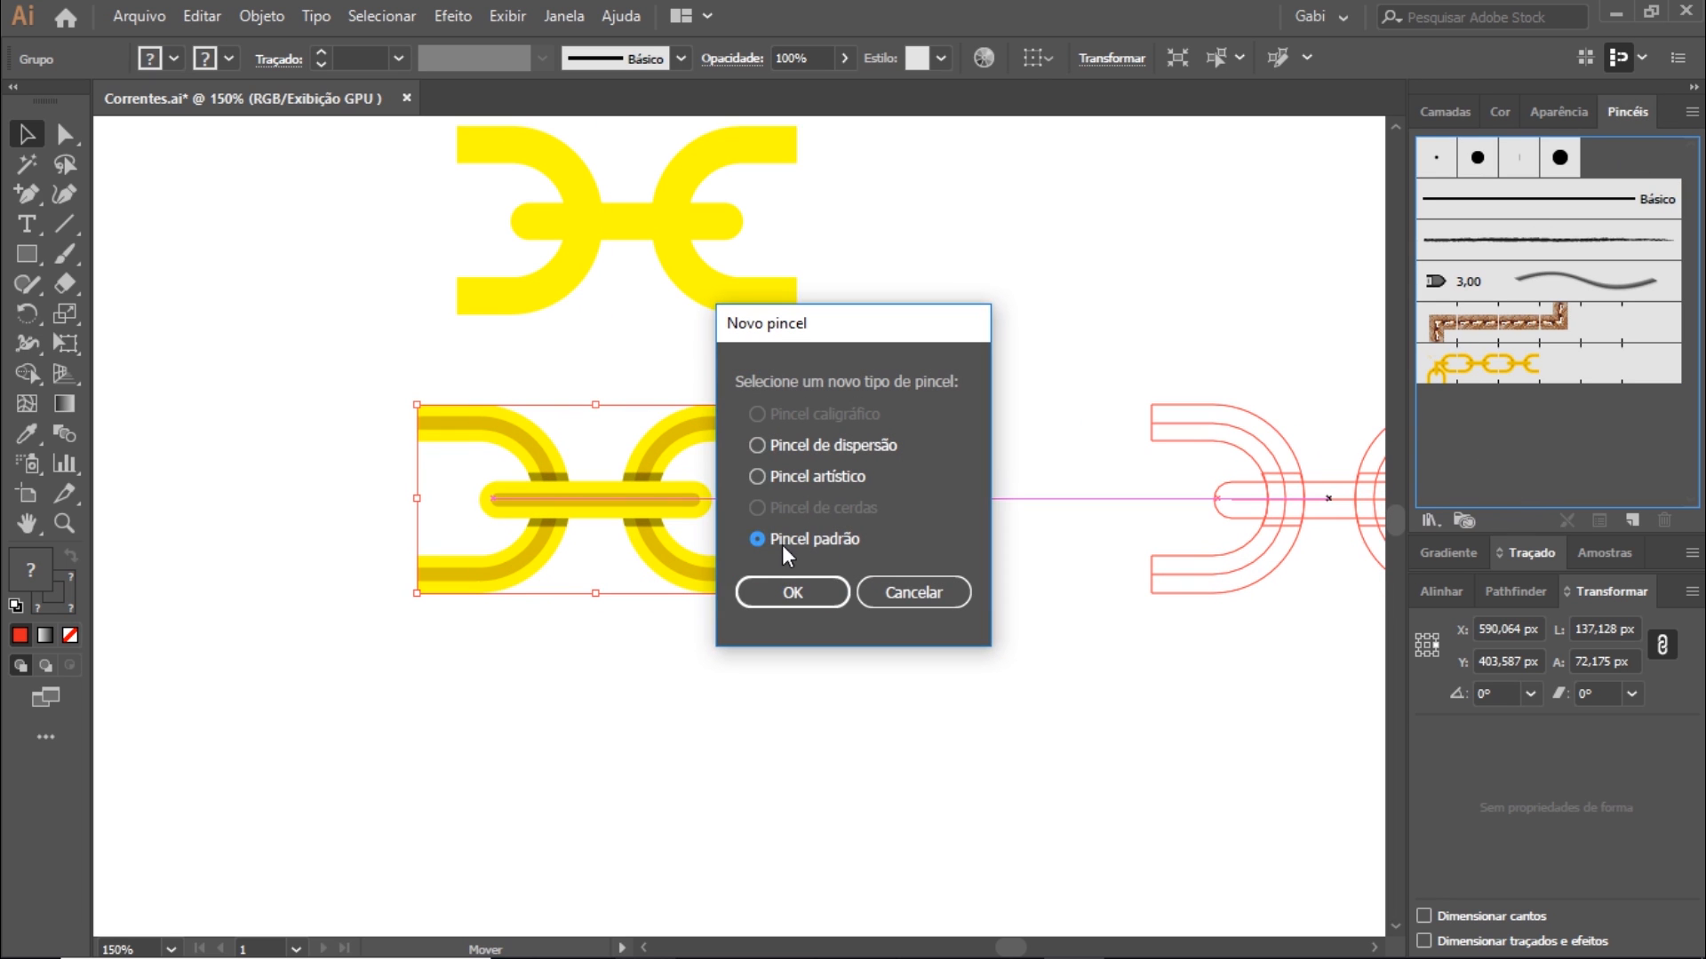
pyautogui.click(797, 594)
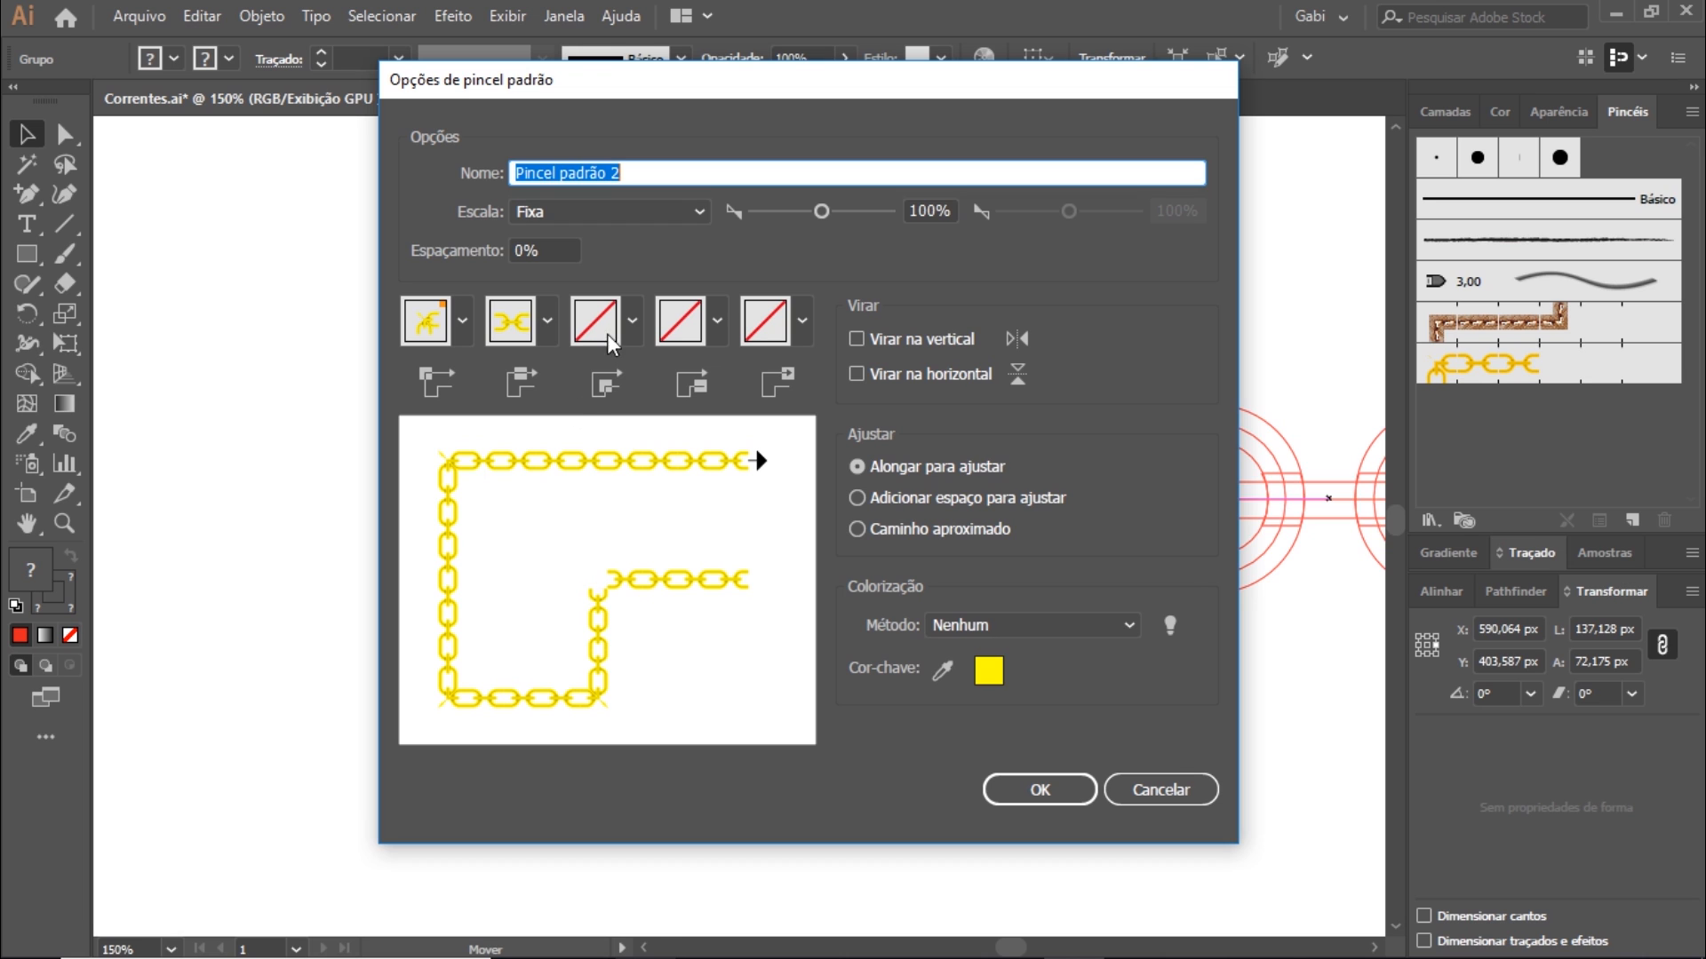
pyautogui.click(1039, 790)
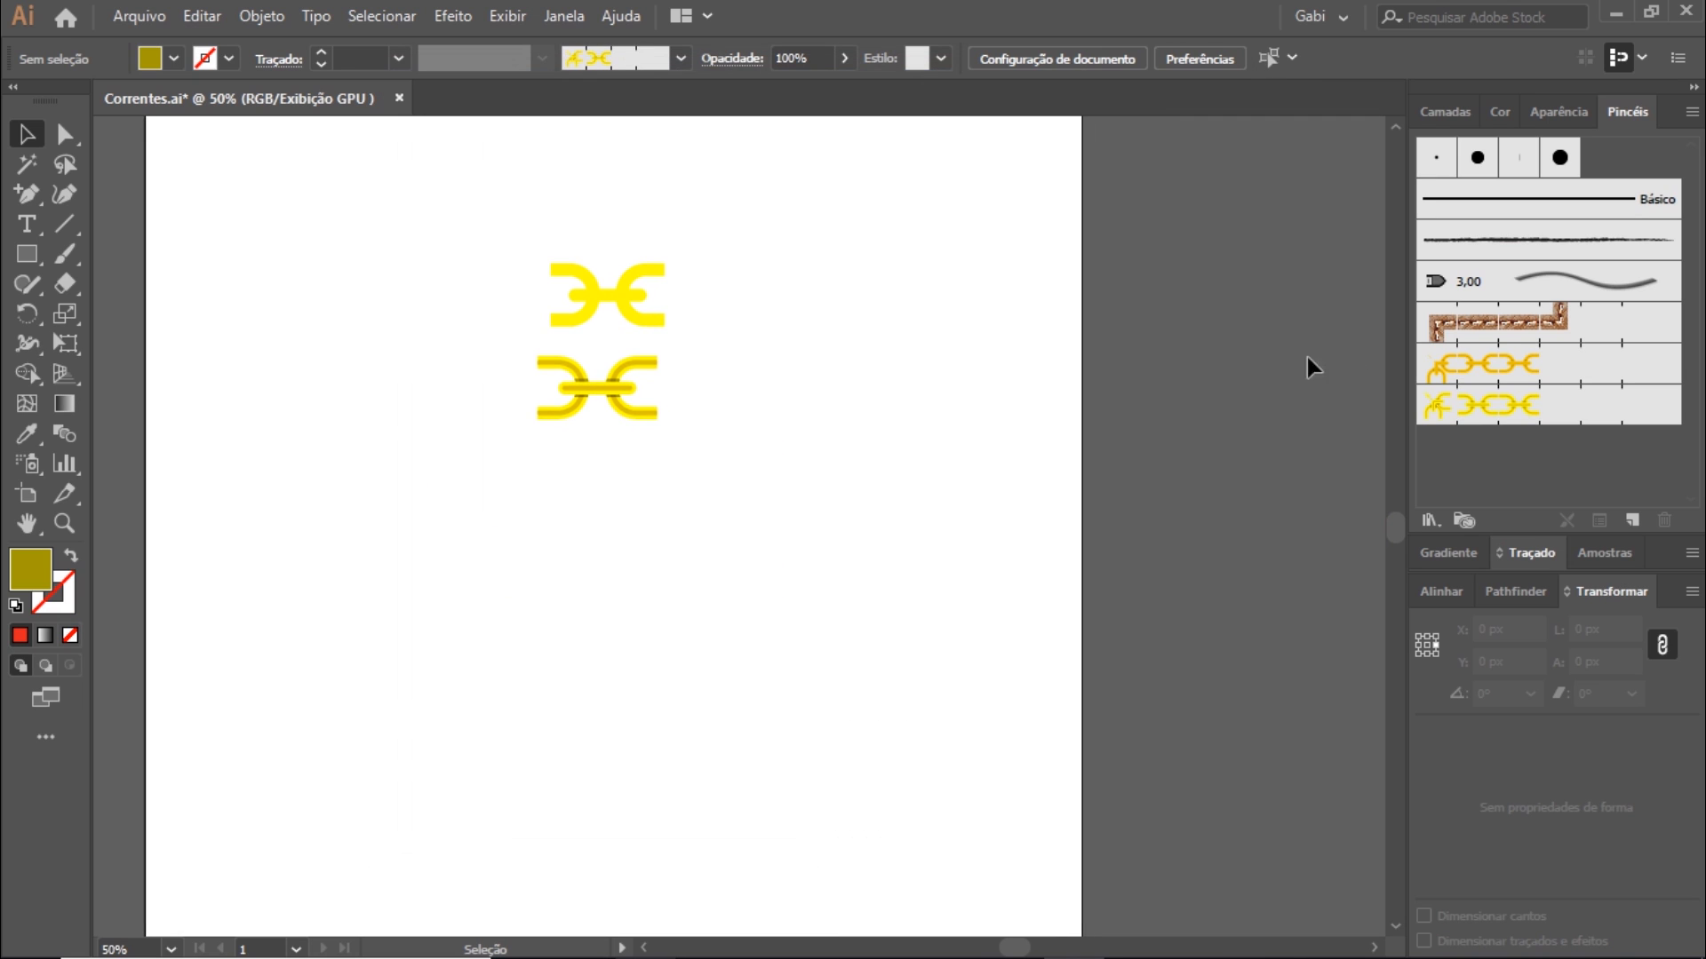
# Paint five long crossing strokes over the artboard with the Paintbrush, using the new yellow shaded chain brush.
pyautogui.click(1466, 406)
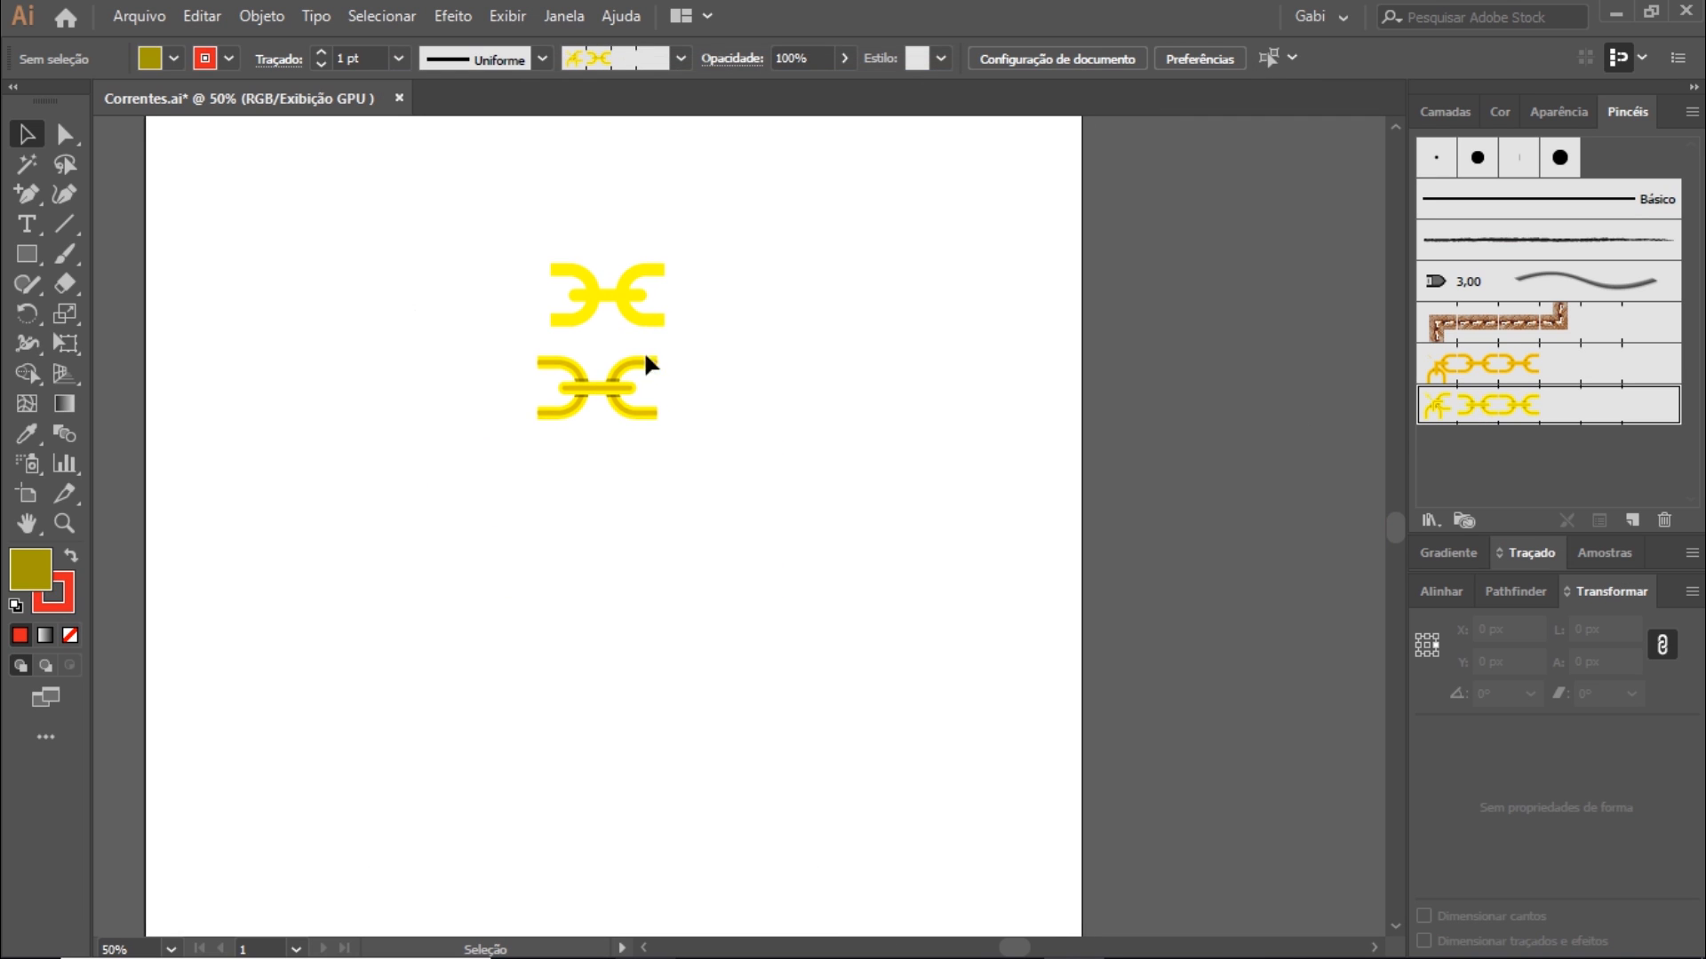
pyautogui.click(64, 254)
pyautogui.moveTo(236, 781); pyautogui.dragTo(1044, 433)
pyautogui.moveTo(307, 283)
pyautogui.mouseDown()
pyautogui.moveTo(394, 459)
pyautogui.moveTo(924, 839)
pyautogui.mouseUp()
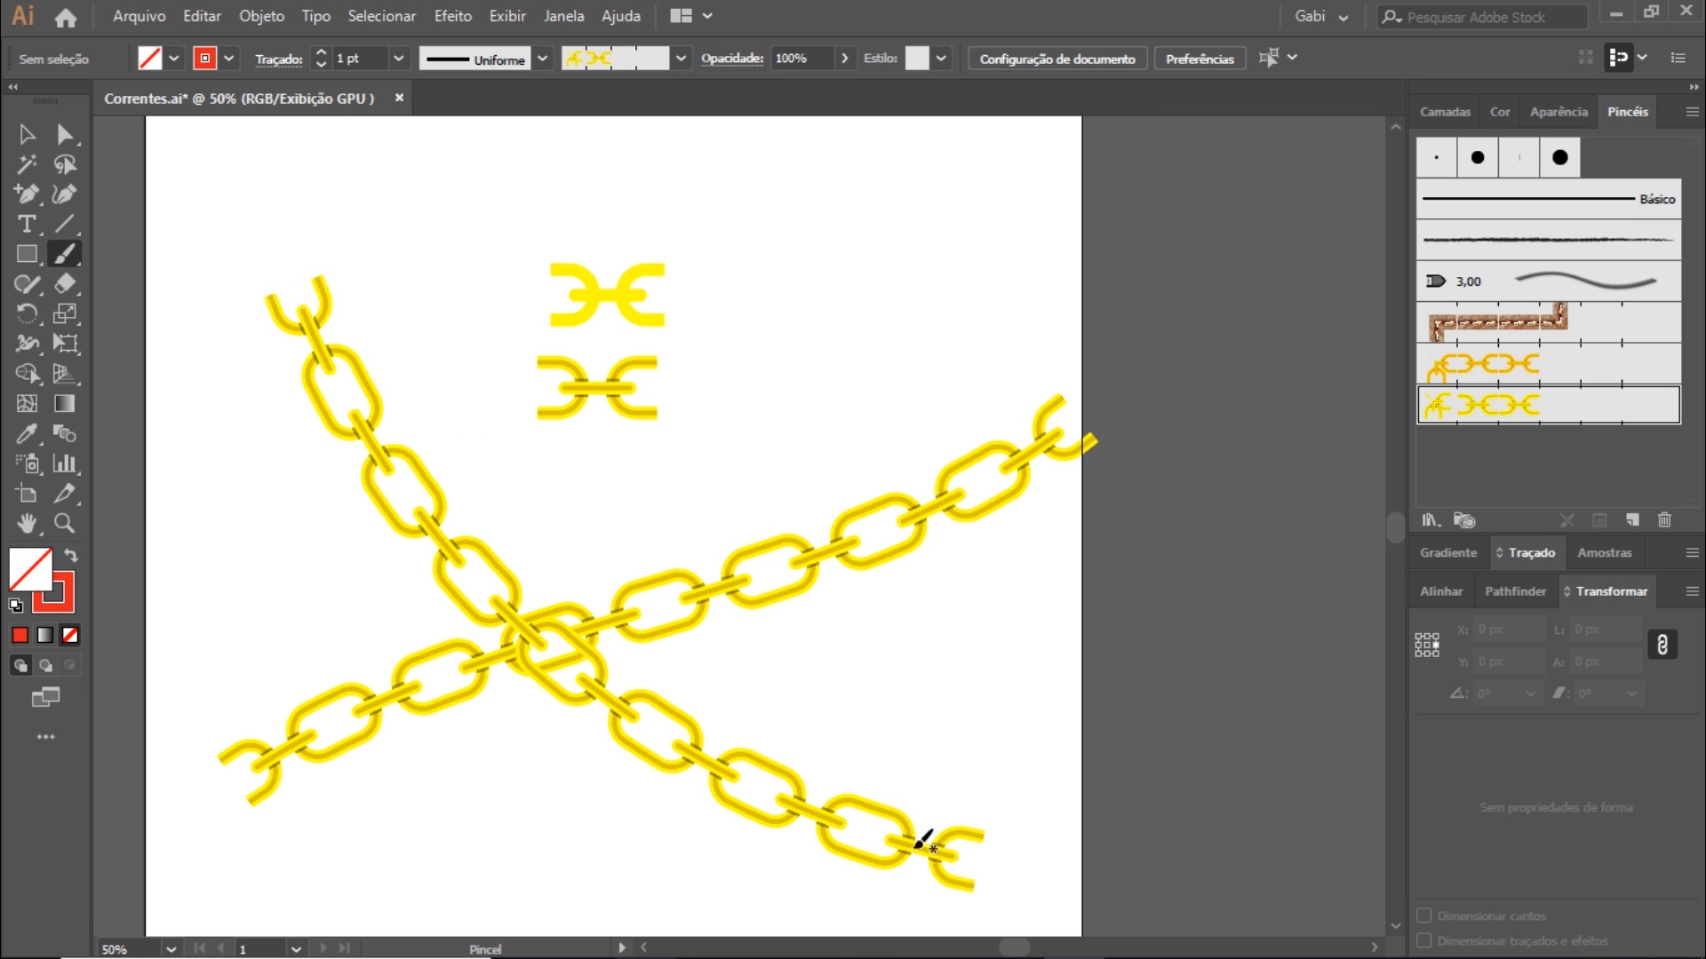
pyautogui.moveTo(684, 561); pyautogui.dragTo(968, 238)
pyautogui.moveTo(271, 555)
pyautogui.mouseDown()
pyautogui.moveTo(706, 673)
pyautogui.moveTo(1024, 700)
pyautogui.mouseUp()
pyautogui.moveTo(472, 202)
pyautogui.mouseDown()
pyautogui.moveTo(468, 331)
pyautogui.moveTo(697, 837)
pyautogui.mouseUp()
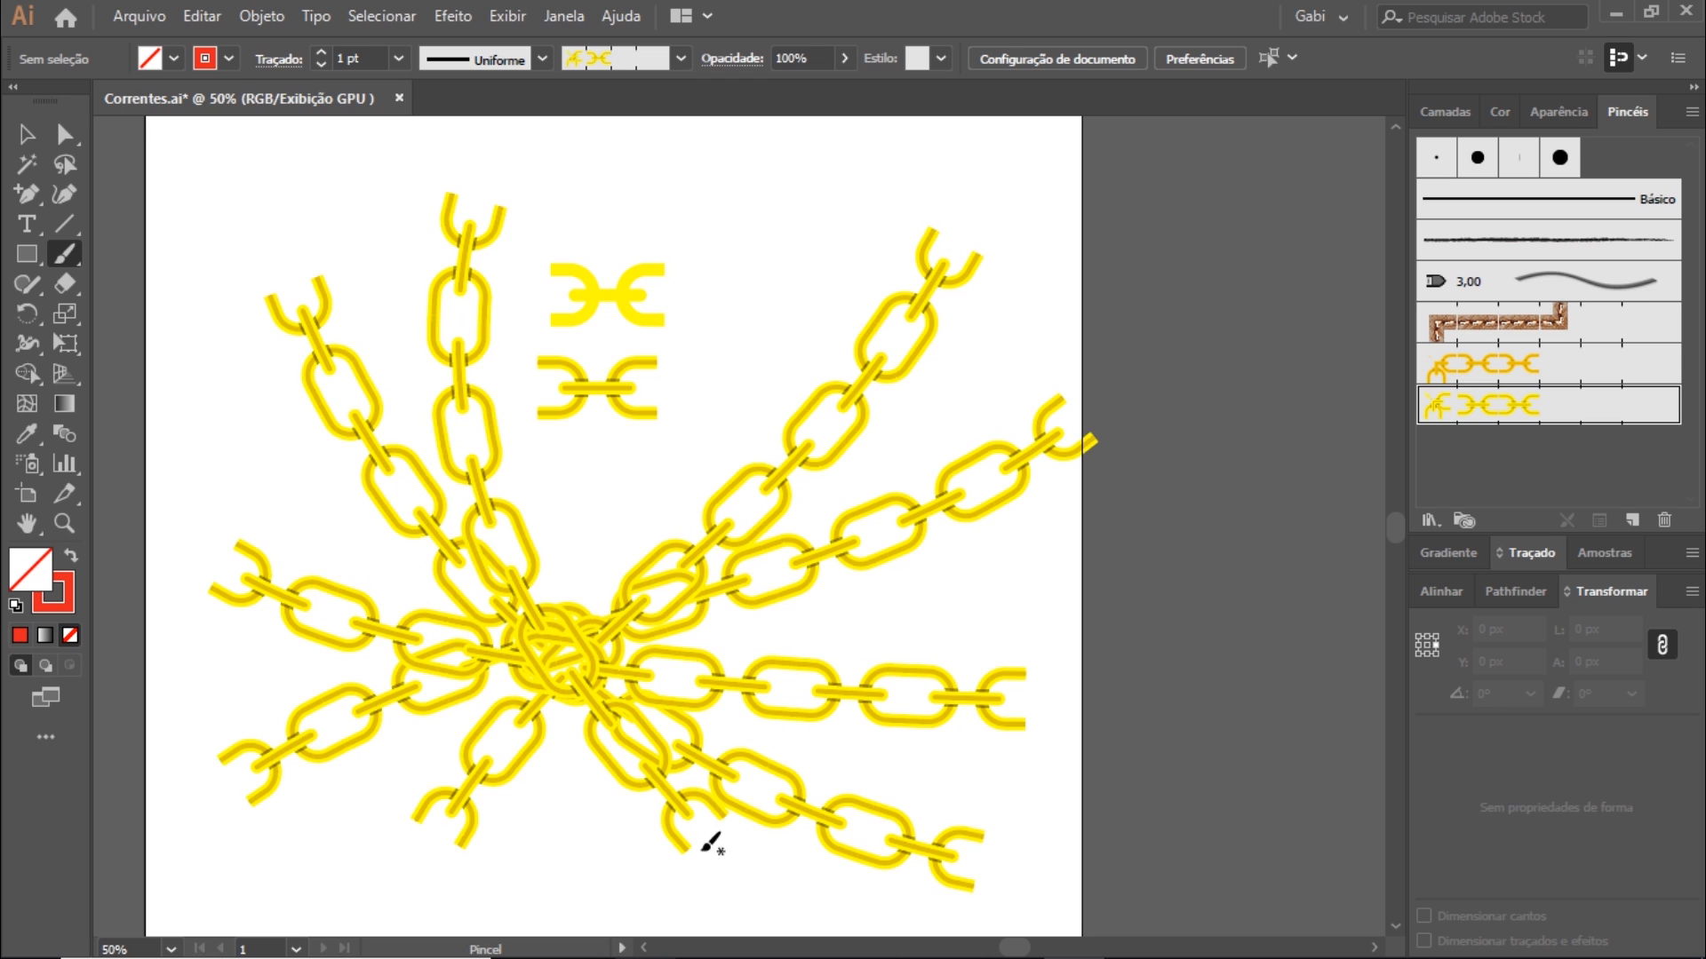
pyautogui.press('v')
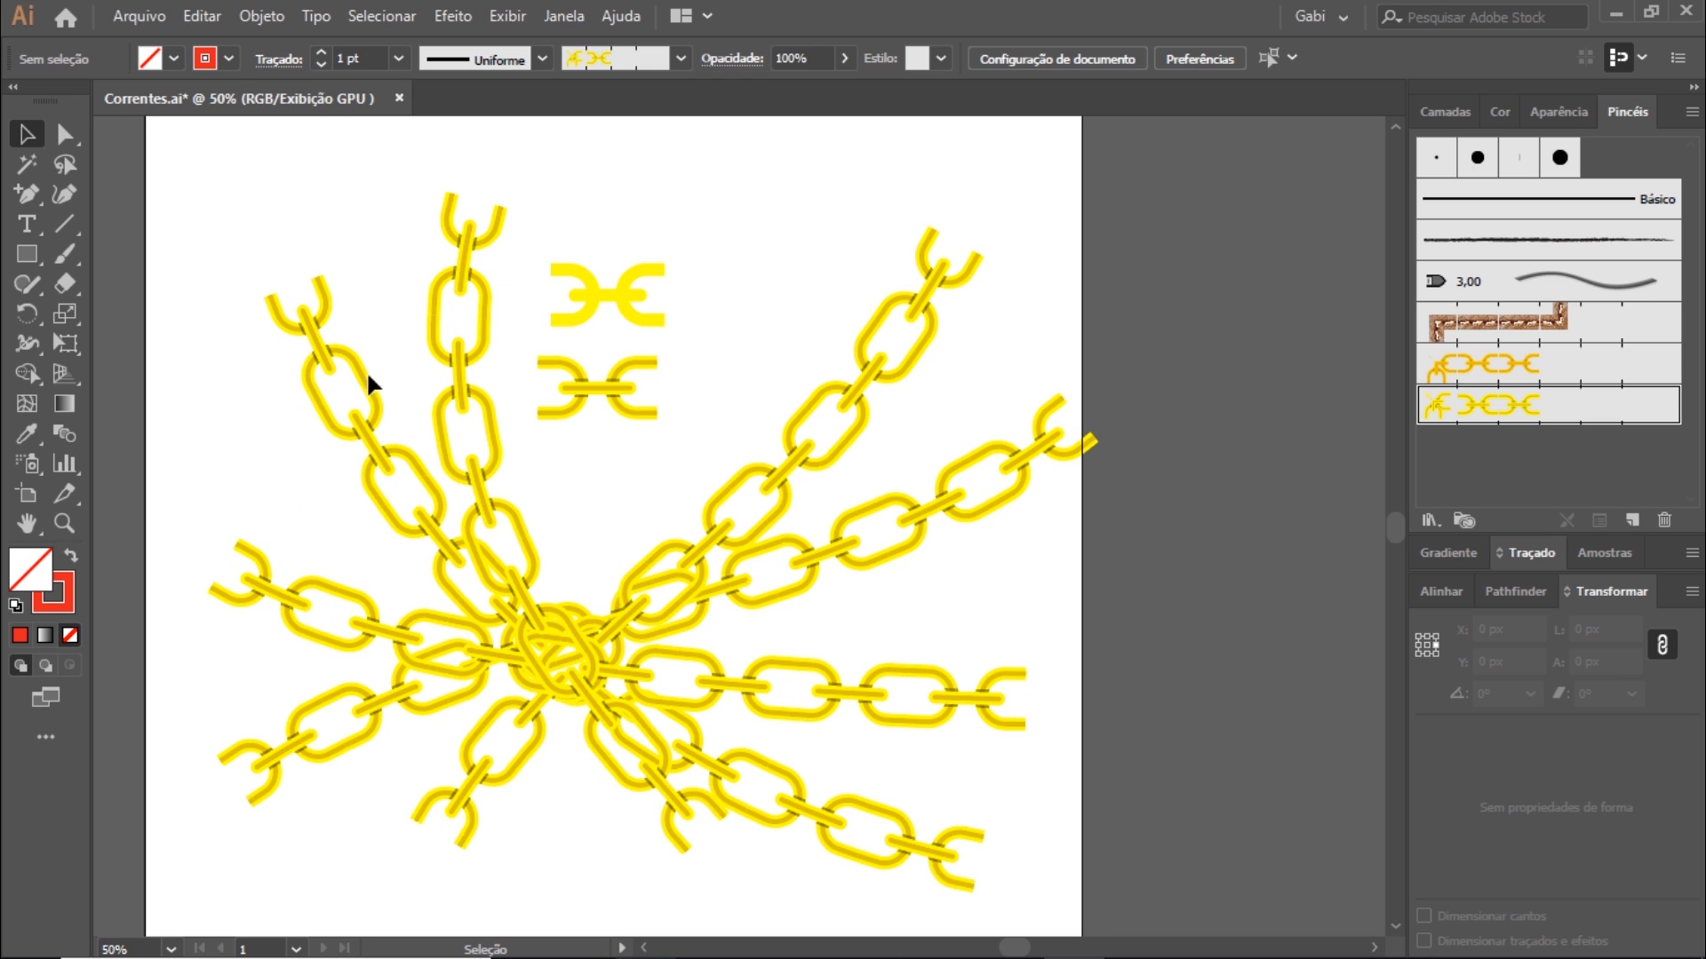